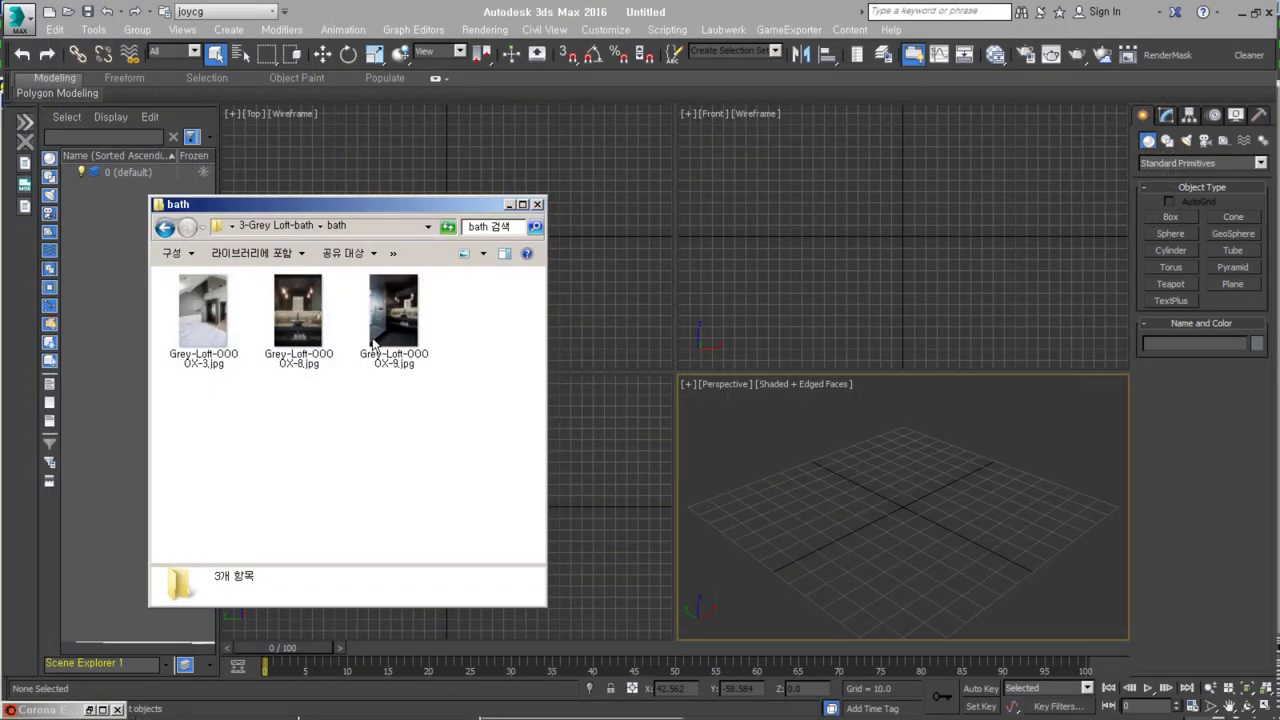
- Browse the grey loft reference photos, ending on Grey-Loft-OOOOX-3.jpg, then close the viewer
{"action": "double_click", "coordinate": [394, 315]}
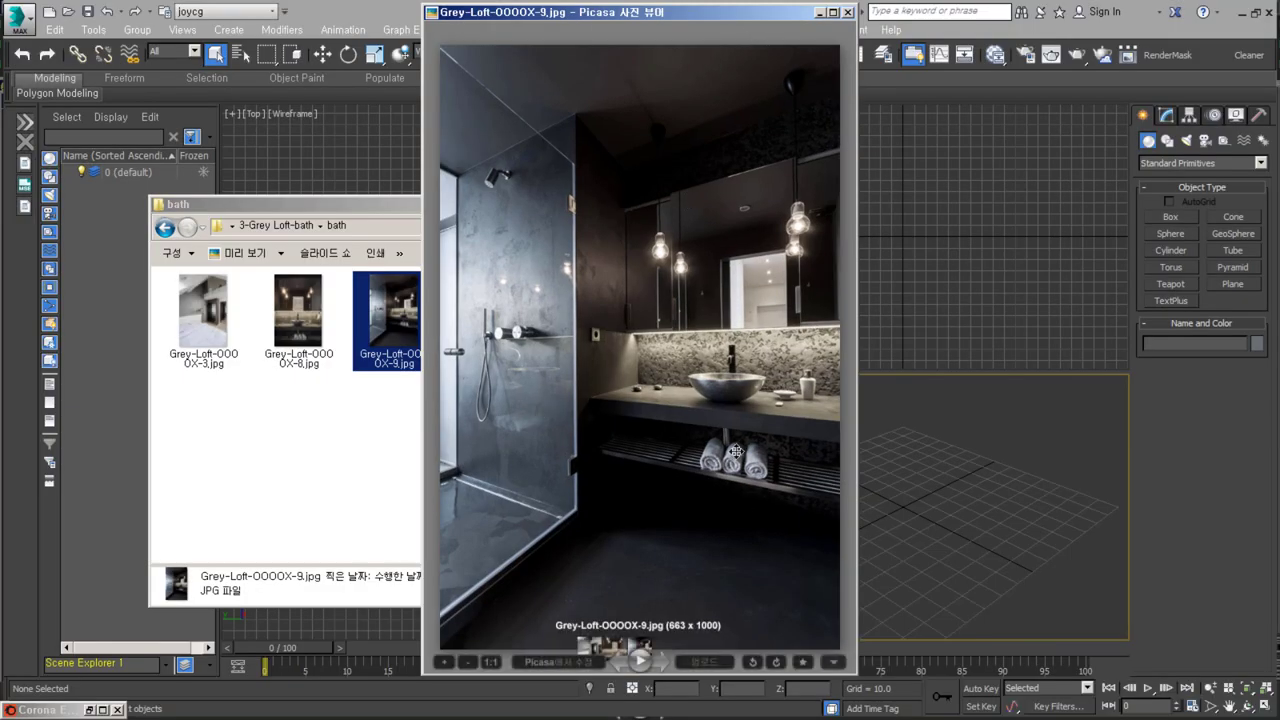
{"action": "key", "text": "Left"}
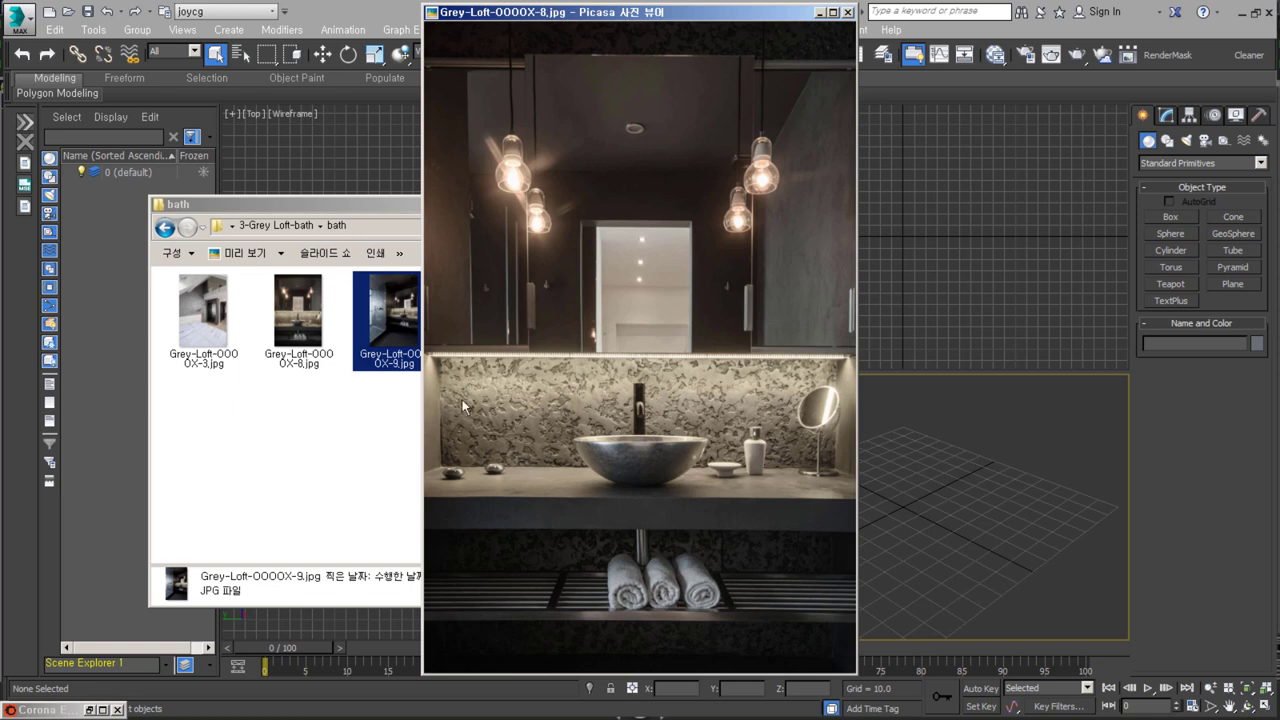
{"action": "double_click", "coordinate": [203, 315]}
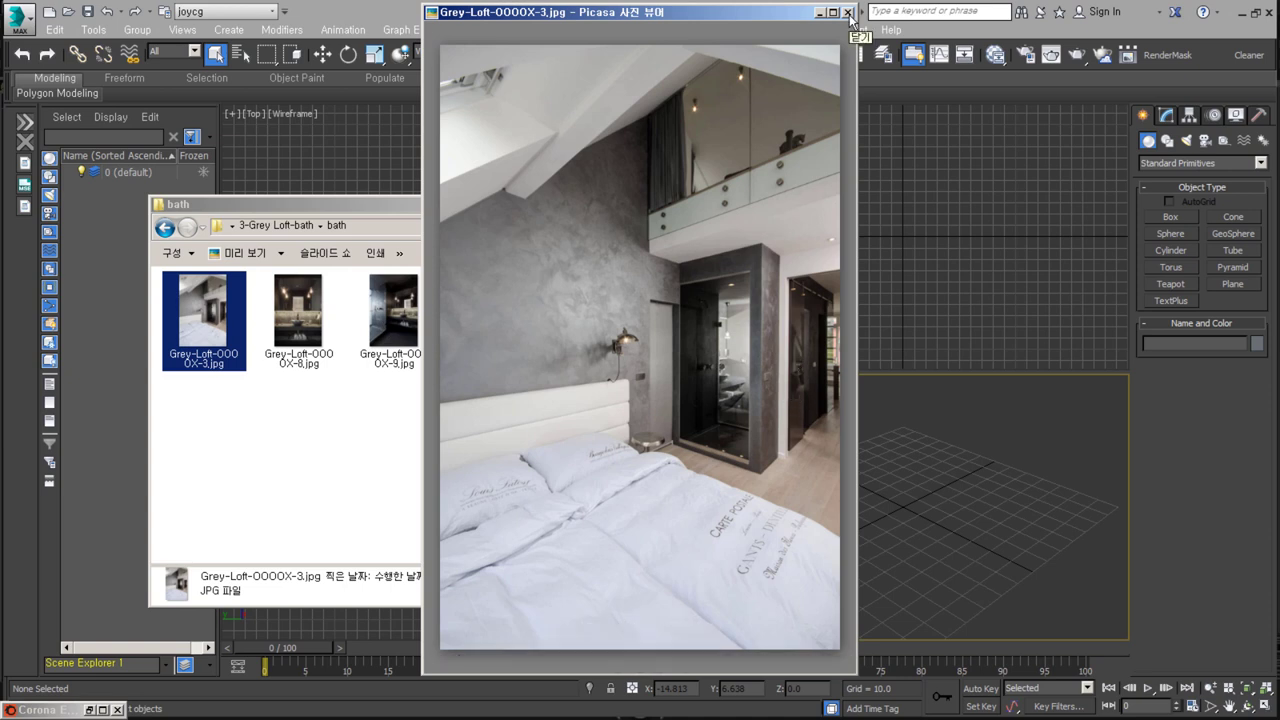
{"action": "left_click", "coordinate": [847, 13]}
- Open the 0_dwg.max floor-plan scene from the application menu
{"action": "left_click", "coordinate": [18, 18]}
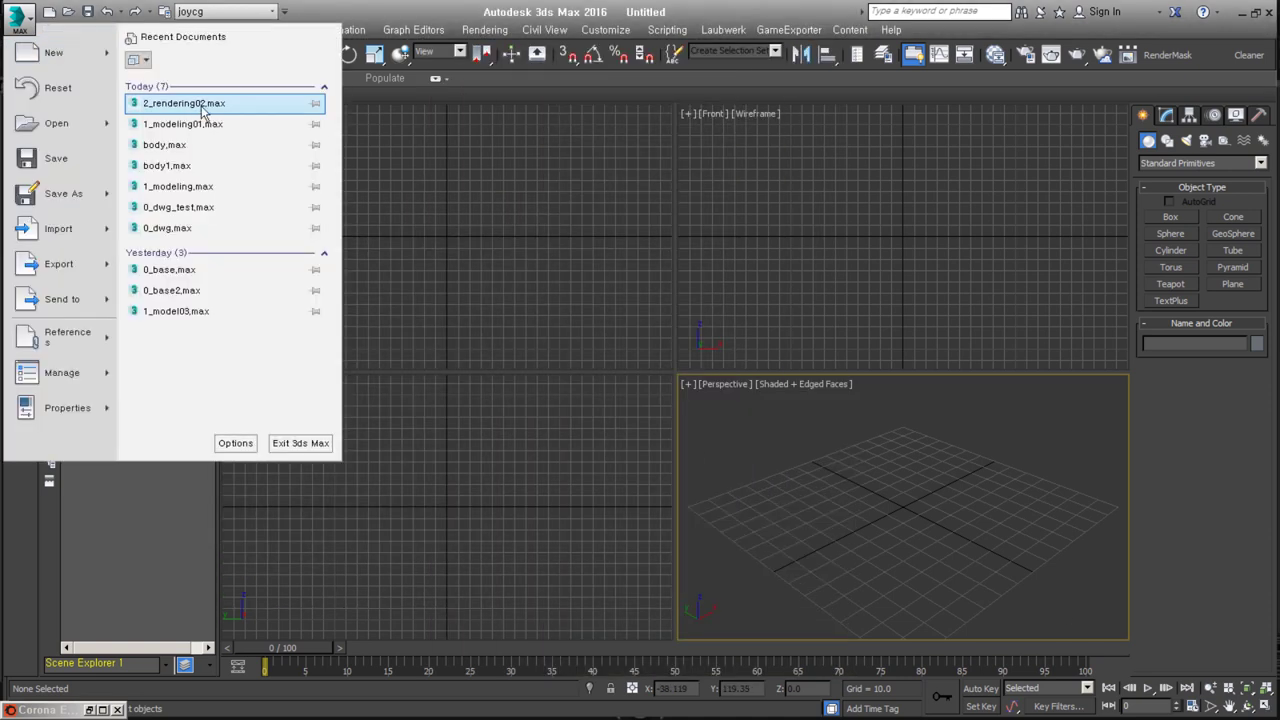
{"action": "left_click", "coordinate": [57, 123]}
{"action": "double_click", "coordinate": [126, 122]}
{"action": "double_click", "coordinate": [120, 91]}
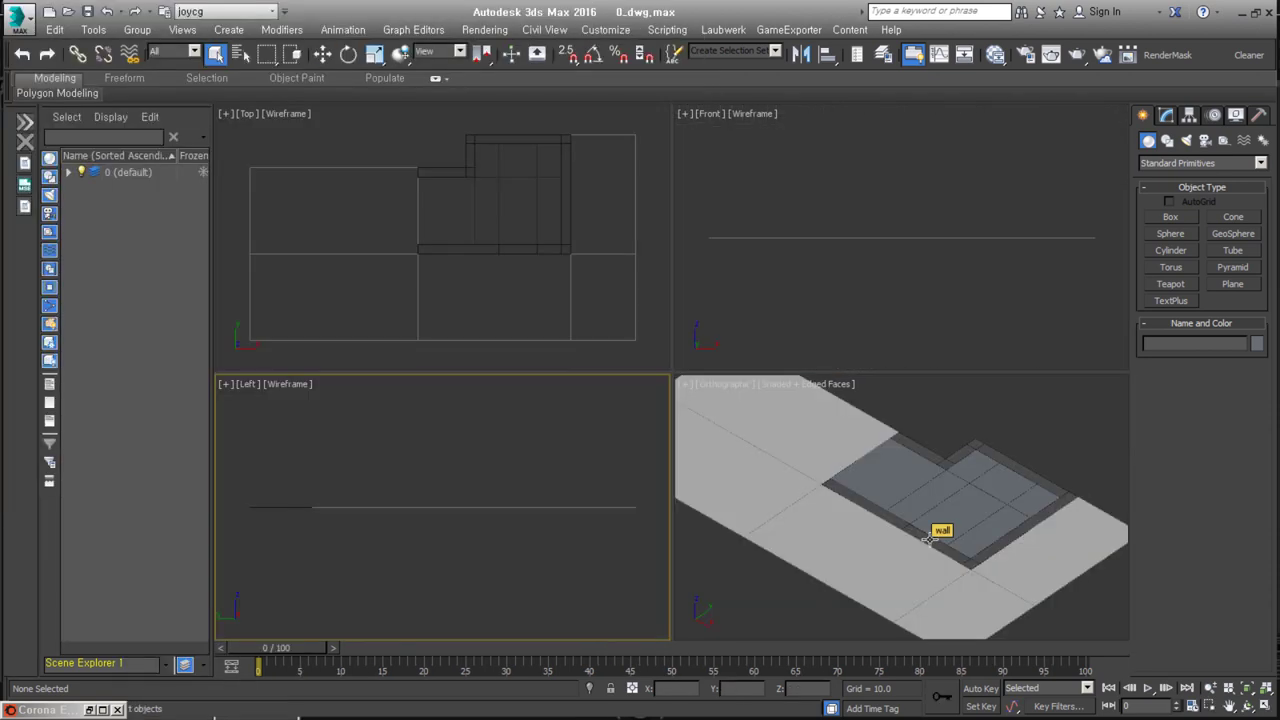
- Select the wall and bring up the Grey-Loft-OOOOX-9.jpg reference photo
{"action": "left_click", "coordinate": [932, 537]}
{"action": "scroll", "coordinate": [530, 164], "scroll_direction": "up", "scroll_amount": 3}
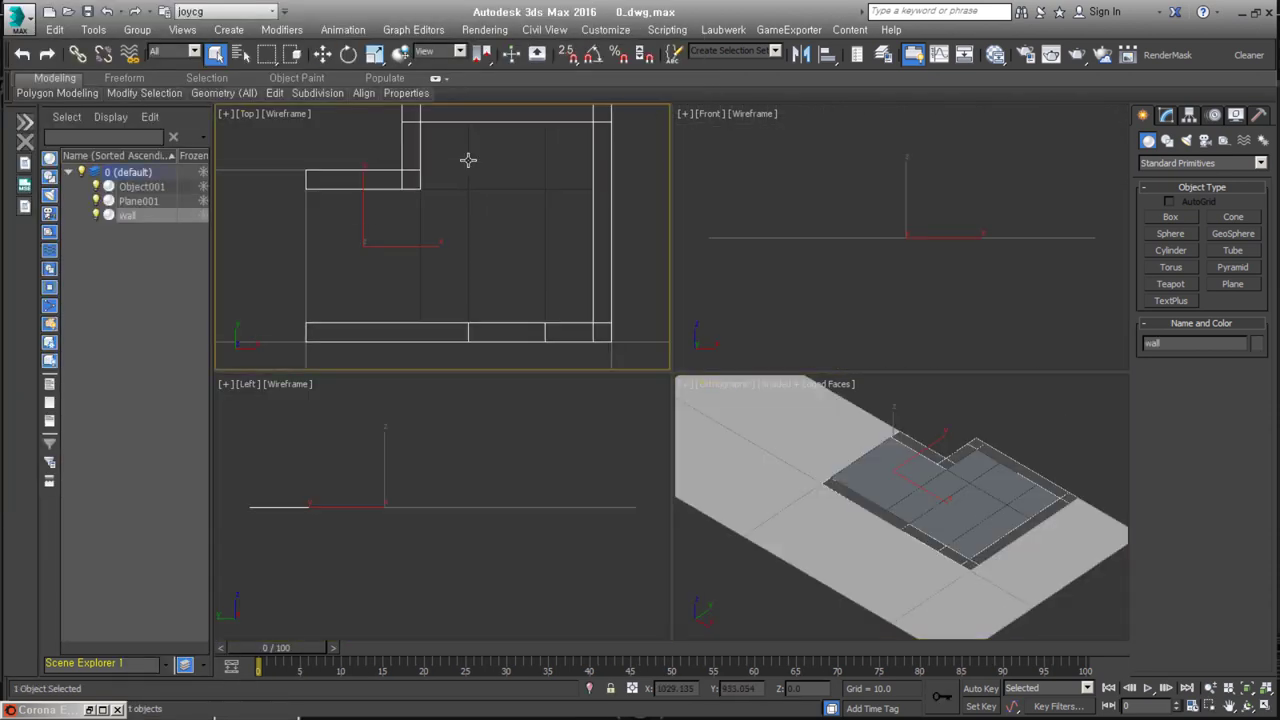
{"action": "key", "text": "alt+Tab"}
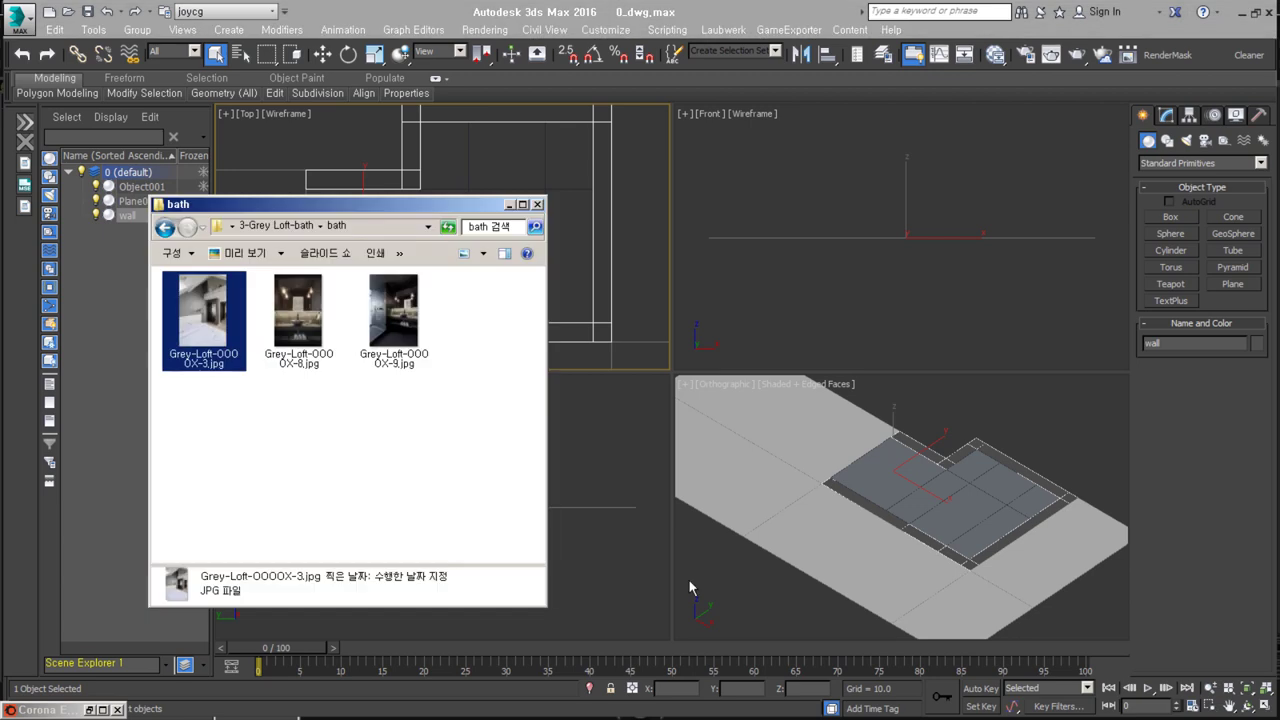
{"action": "double_click", "coordinate": [387, 315]}
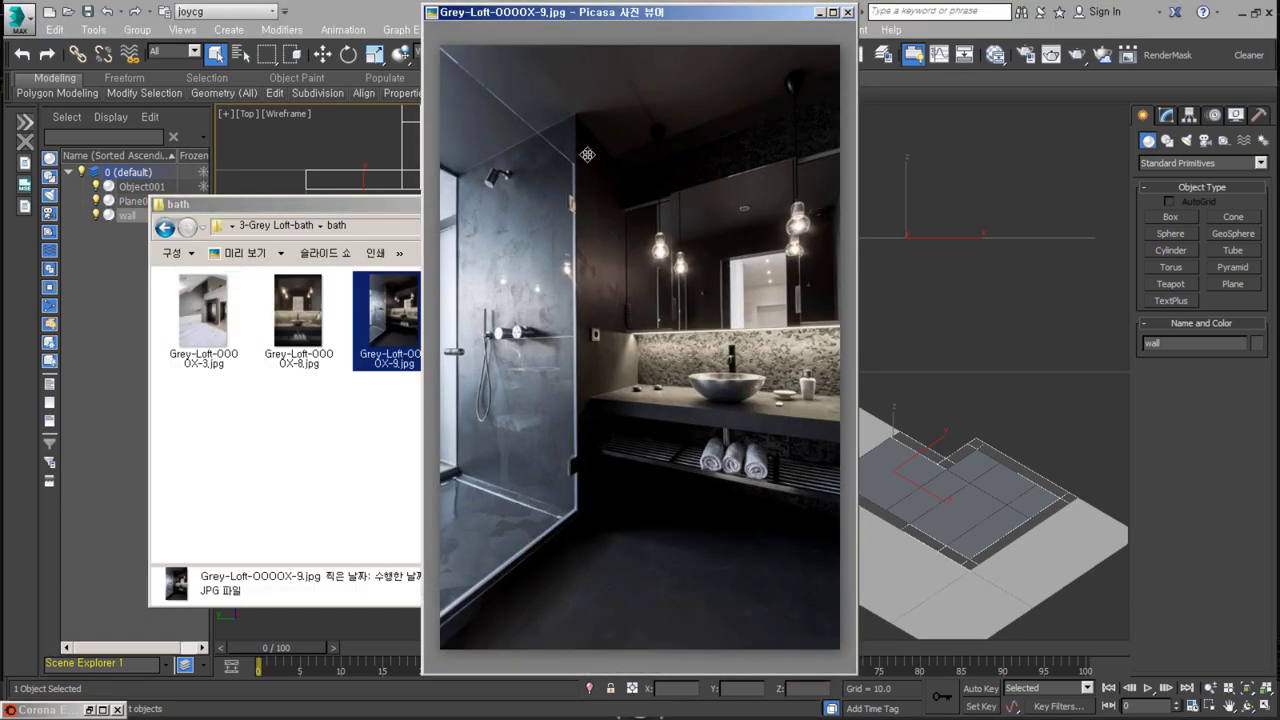
- Collapse the wall shell to Editable Poly and extrude its top polygons upward
{"action": "left_click", "coordinate": [818, 14]}
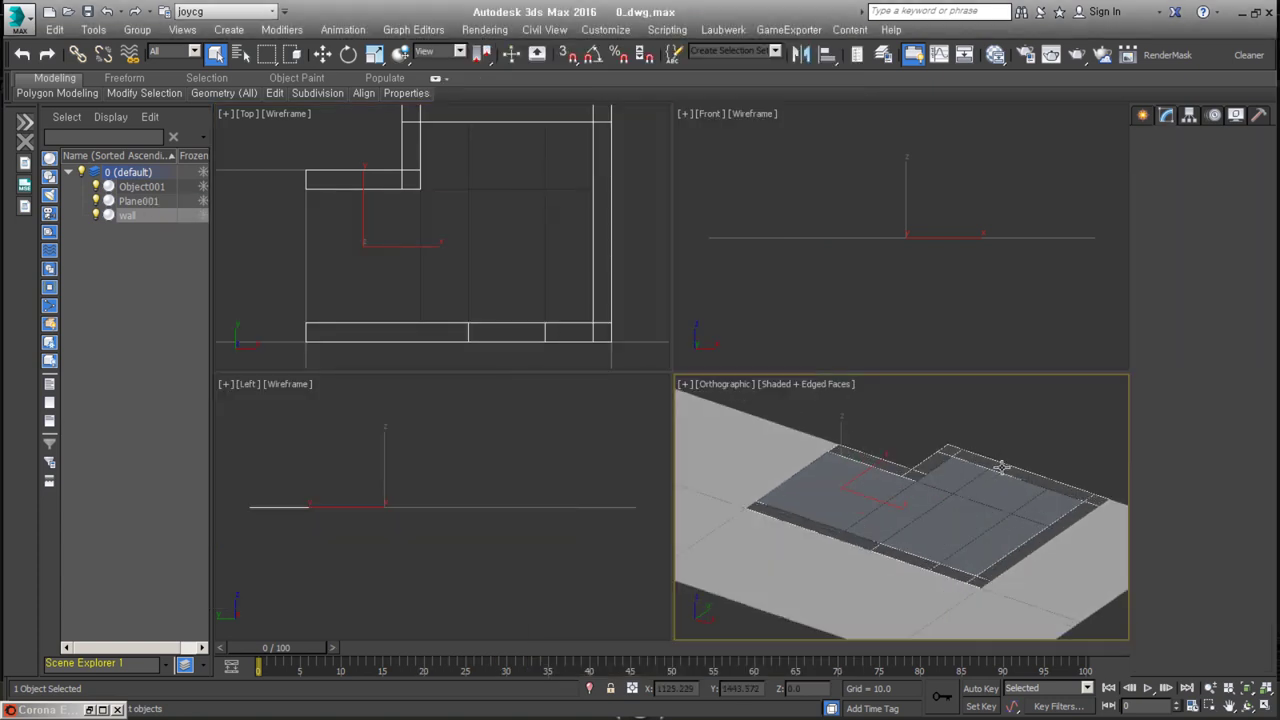
{"action": "middle_click_drag", "start_coordinate": [1000, 470], "coordinate": [949, 544], "text": "alt"}
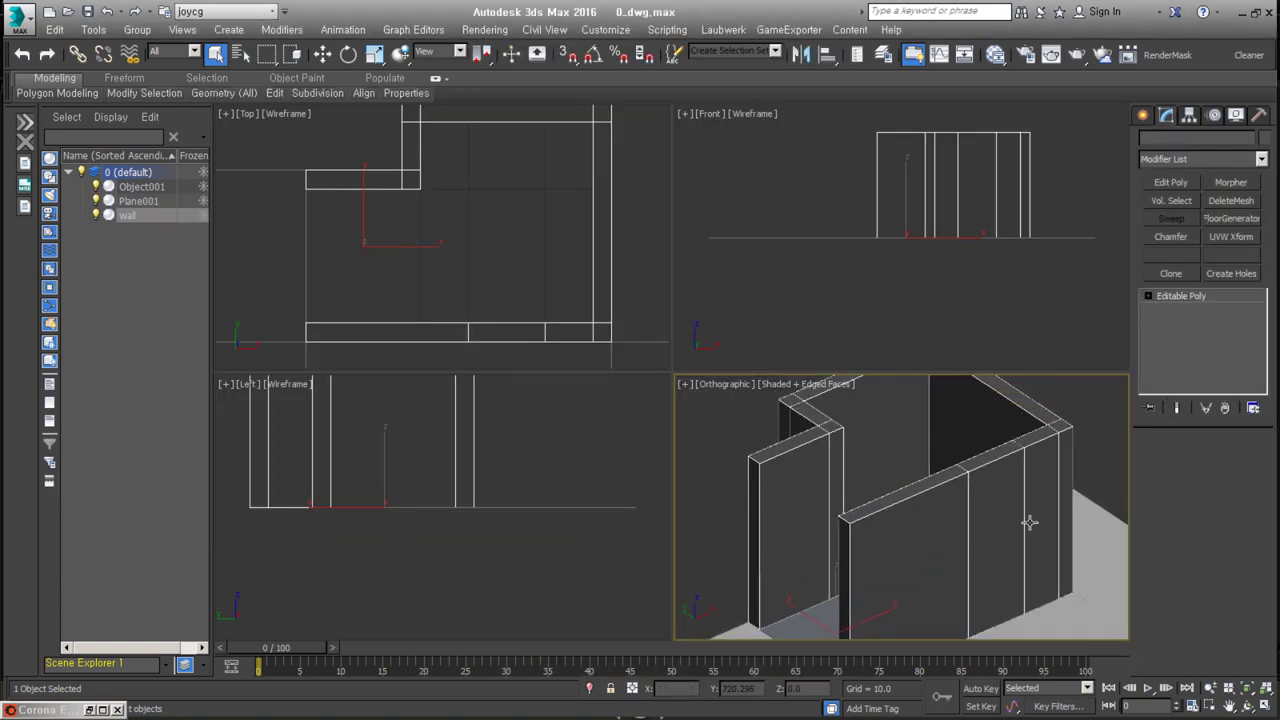
{"action": "key", "text": "4"}
{"action": "left_click", "coordinate": [986, 480]}
{"action": "left_click", "coordinate": [1058, 427], "text": "ctrl"}
{"action": "left_click", "coordinate": [1058, 427], "text": "alt"}
{"action": "mouse_move", "coordinate": [1058, 427]}
{"action": "middle_mouse_down", "text": "alt"}
{"action": "mouse_move", "coordinate": [1060, 443]}
{"action": "mouse_move", "coordinate": [900, 492]}
{"action": "middle_mouse_up", "text": "alt"}
{"action": "right_click", "coordinate": [900, 492]}
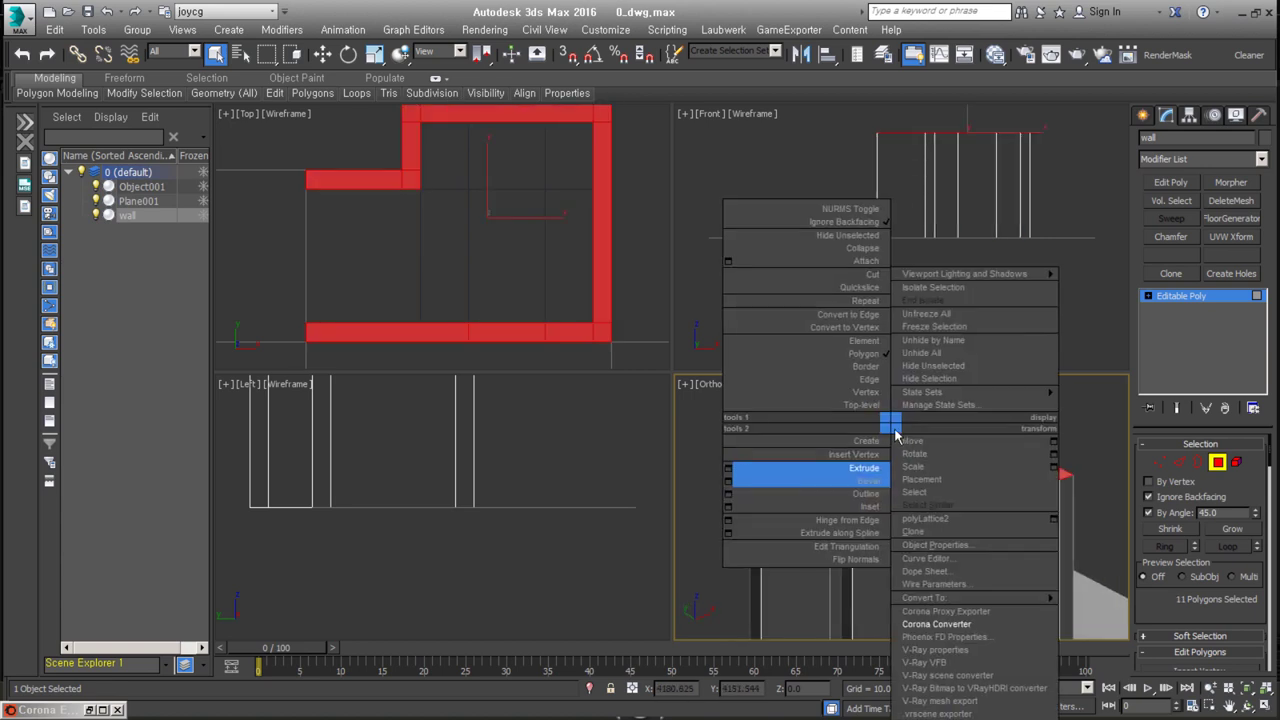
{"action": "left_click", "coordinate": [815, 470]}
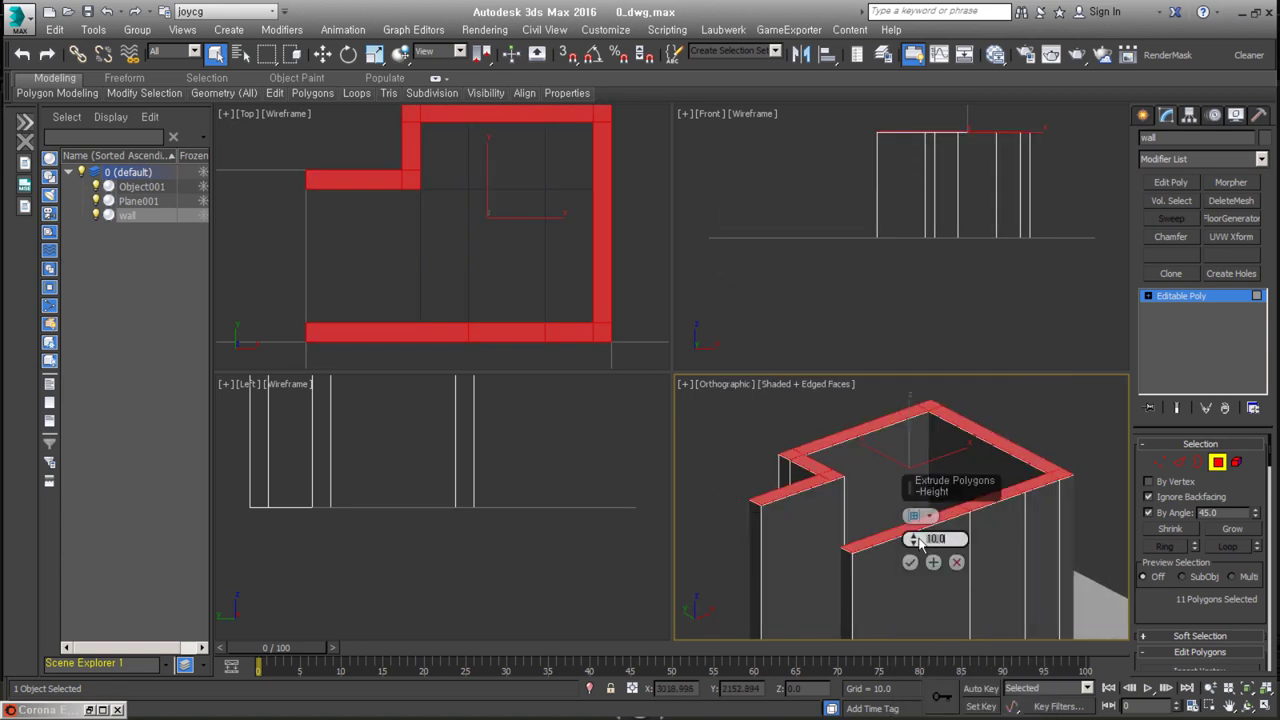
- Select a loop of outer wall side faces around the new extruded band
{"action": "left_click", "coordinate": [833, 473]}
{"action": "left_click", "coordinate": [791, 537], "text": "shift"}
{"action": "mouse_move", "coordinate": [791, 537]}
{"action": "middle_mouse_down", "text": "alt"}
{"action": "mouse_move", "coordinate": [948, 557]}
{"action": "mouse_move", "coordinate": [1046, 480]}
{"action": "middle_mouse_up", "text": "alt"}
{"action": "left_click", "coordinate": [977, 486], "text": "ctrl"}
{"action": "scroll", "coordinate": [894, 466], "scroll_direction": "down", "scroll_amount": 4}
{"action": "left_click", "coordinate": [907, 597], "text": "shift"}
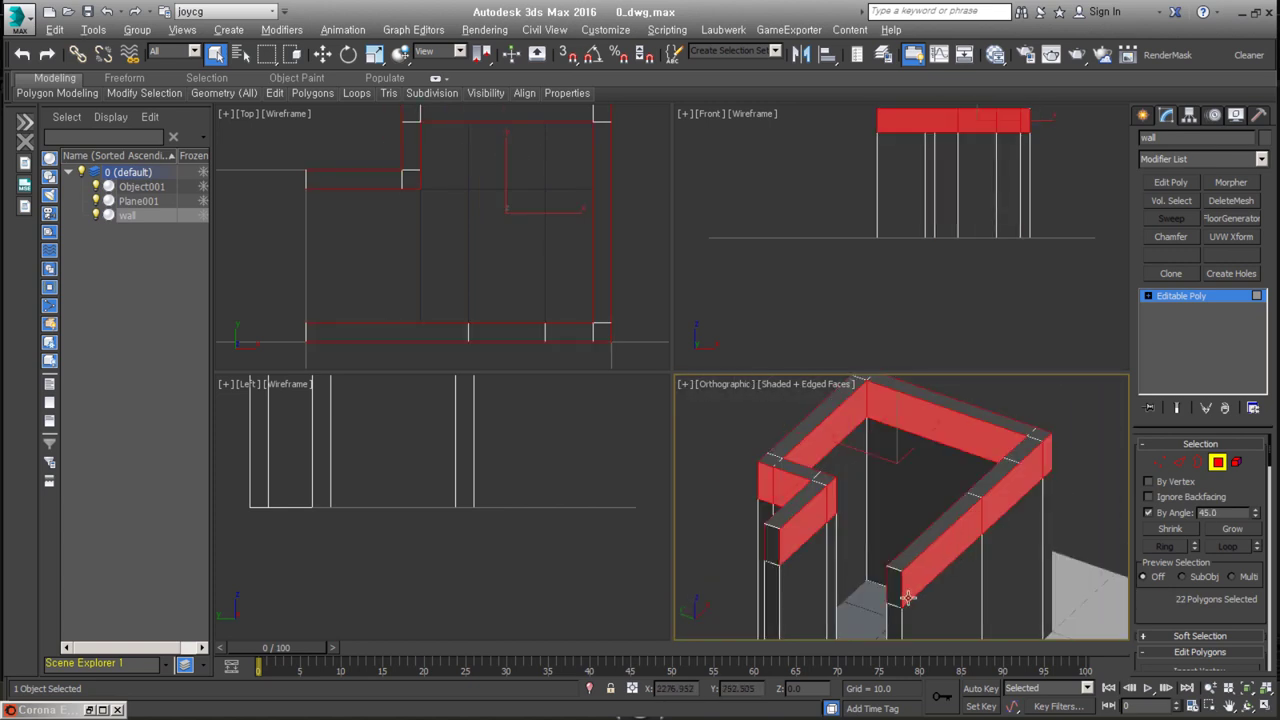
{"action": "scroll", "coordinate": [907, 597], "scroll_direction": "up", "scroll_amount": 4}
{"action": "middle_click_drag", "start_coordinate": [907, 597], "coordinate": [960, 457], "text": "alt"}
{"action": "scroll", "coordinate": [943, 514], "scroll_direction": "down", "scroll_amount": 3}
- Select the open top border of the room walls and cap it
{"action": "key", "text": "2"}
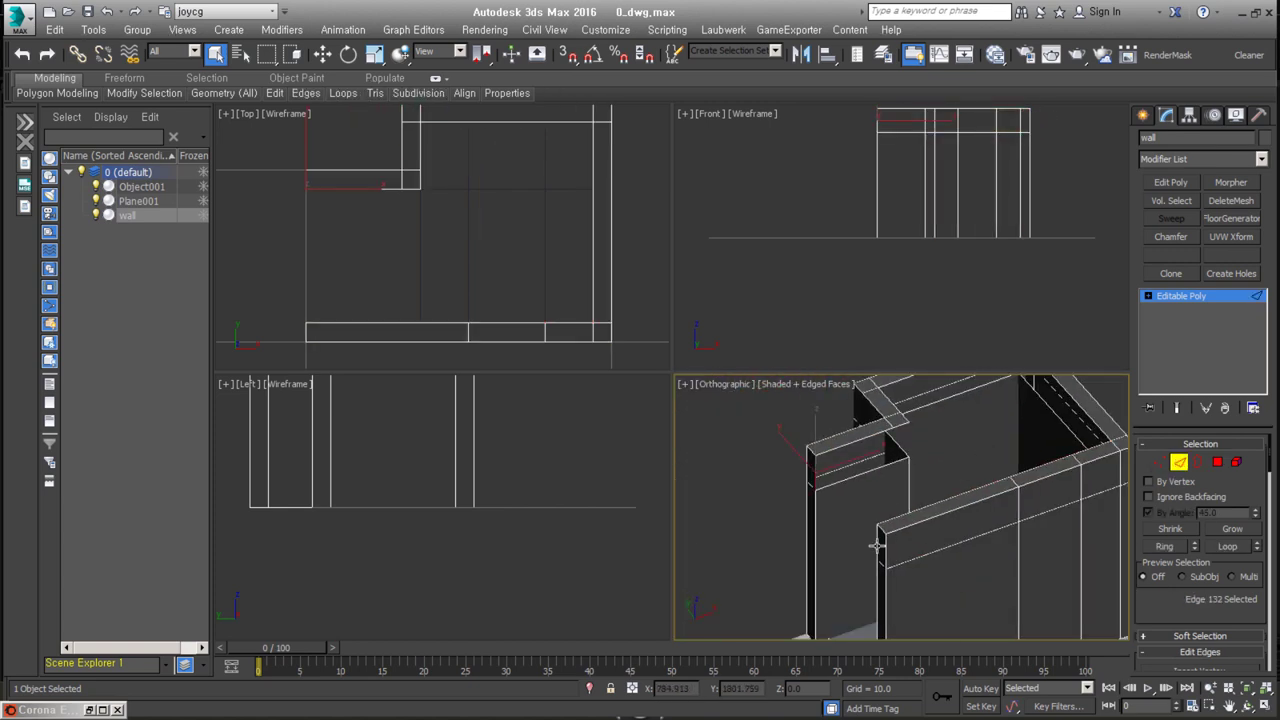
{"action": "scroll", "coordinate": [876, 544], "scroll_direction": "down", "scroll_amount": 3}
{"action": "scroll", "coordinate": [831, 514], "scroll_direction": "up", "scroll_amount": 3}
{"action": "mouse_move", "coordinate": [831, 514]}
{"action": "middle_mouse_down", "text": "alt"}
{"action": "mouse_move", "coordinate": [966, 440]}
{"action": "mouse_move", "coordinate": [1078, 462]}
{"action": "middle_mouse_up", "text": "alt"}
{"action": "key", "text": "3"}
{"action": "left_click", "coordinate": [966, 440]}
{"action": "key", "text": "alt+p"}
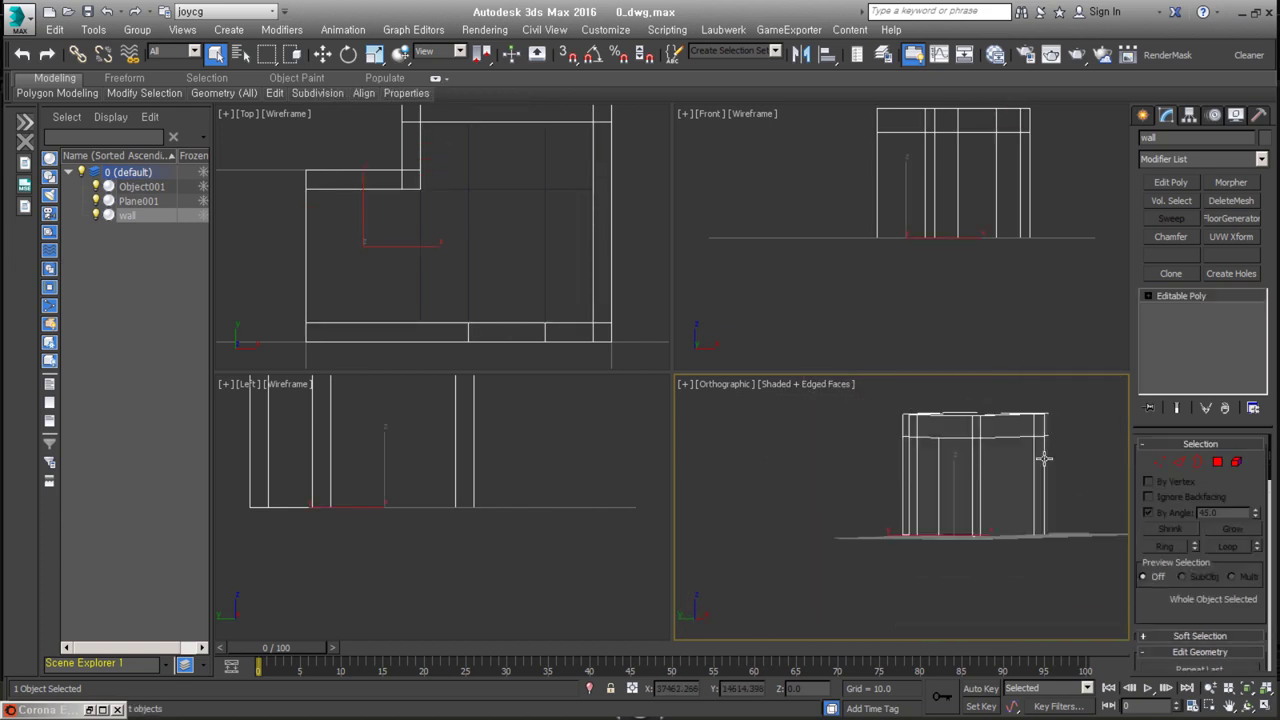
{"action": "scroll", "coordinate": [1045, 572], "scroll_direction": "up", "scroll_amount": 5}
{"action": "key", "text": "w"}
{"action": "left_click", "coordinate": [993, 507]}
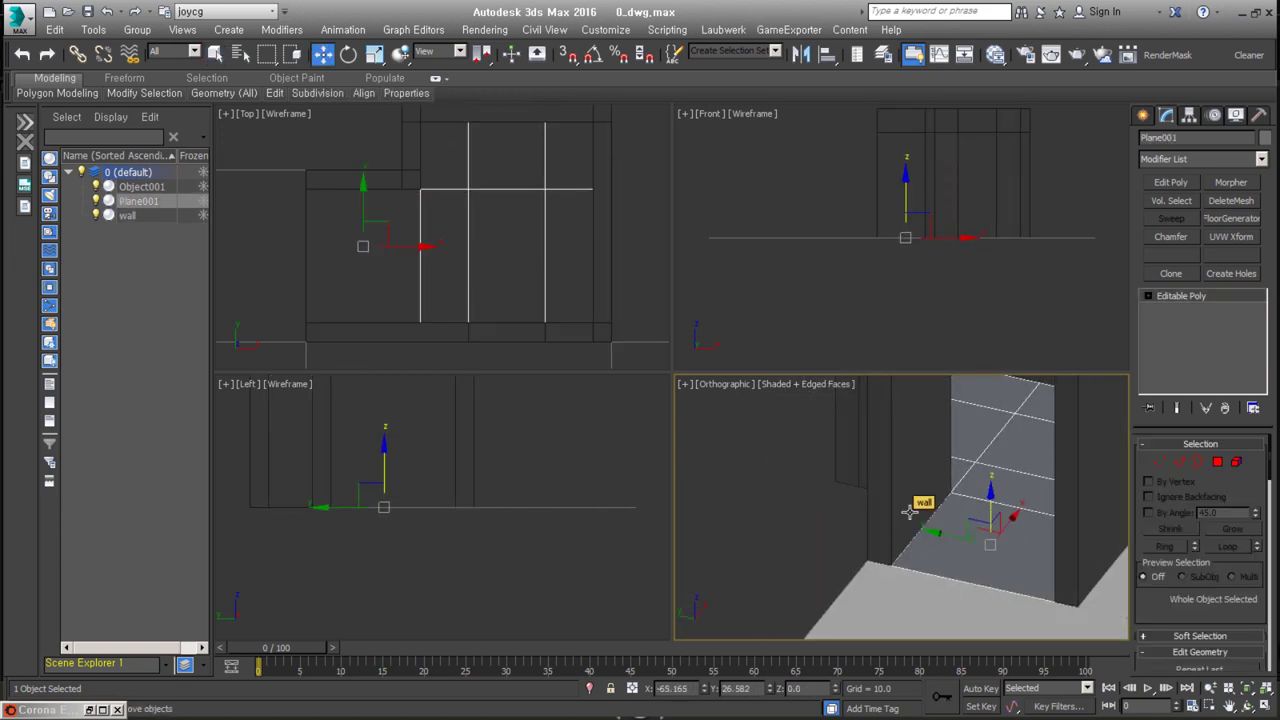
- Select the wall's base polygons and open their extrude settings
{"action": "left_click", "coordinate": [909, 512]}
{"action": "middle_click_drag", "start_coordinate": [909, 512], "coordinate": [930, 560], "text": "alt"}
{"action": "key", "text": "4"}
{"action": "left_click", "coordinate": [925, 582]}
{"action": "key", "text": "shift+e"}
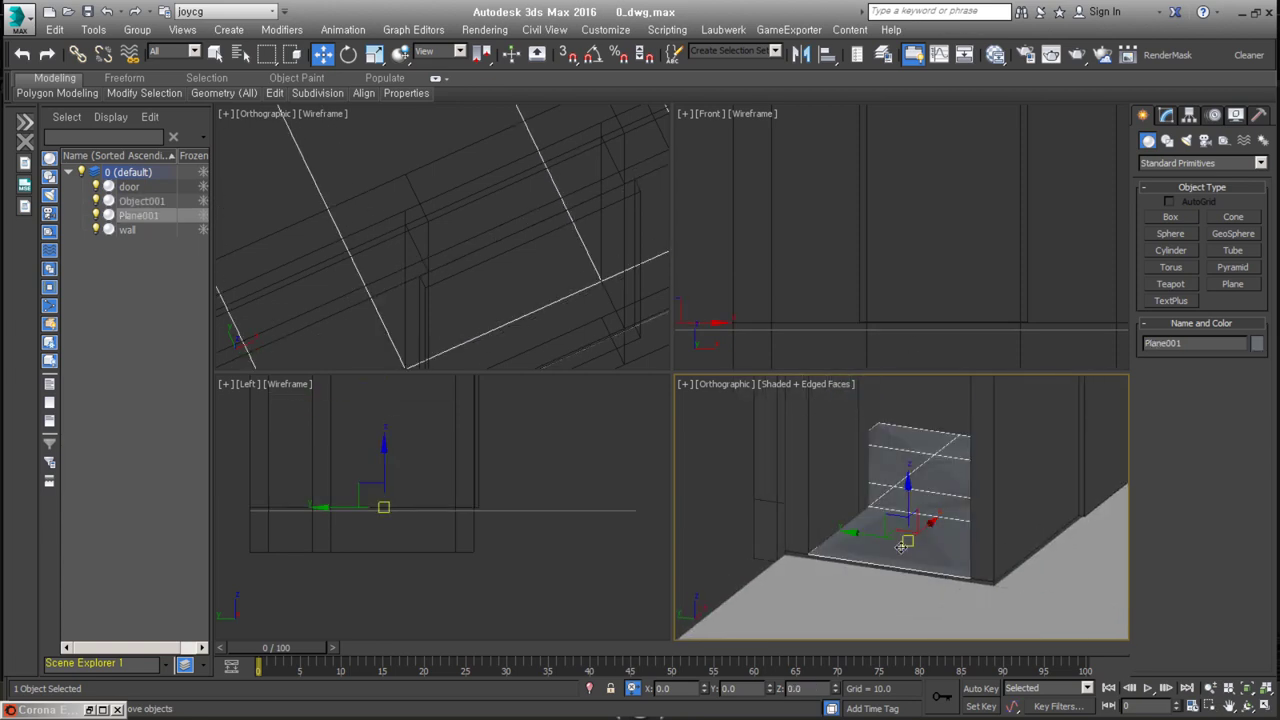
- Convert Plane001 to Editable Poly and Shift-clone the glass panel as glassdoor
{"action": "right_click", "coordinate": [903, 545]}
{"action": "key", "text": "4"}
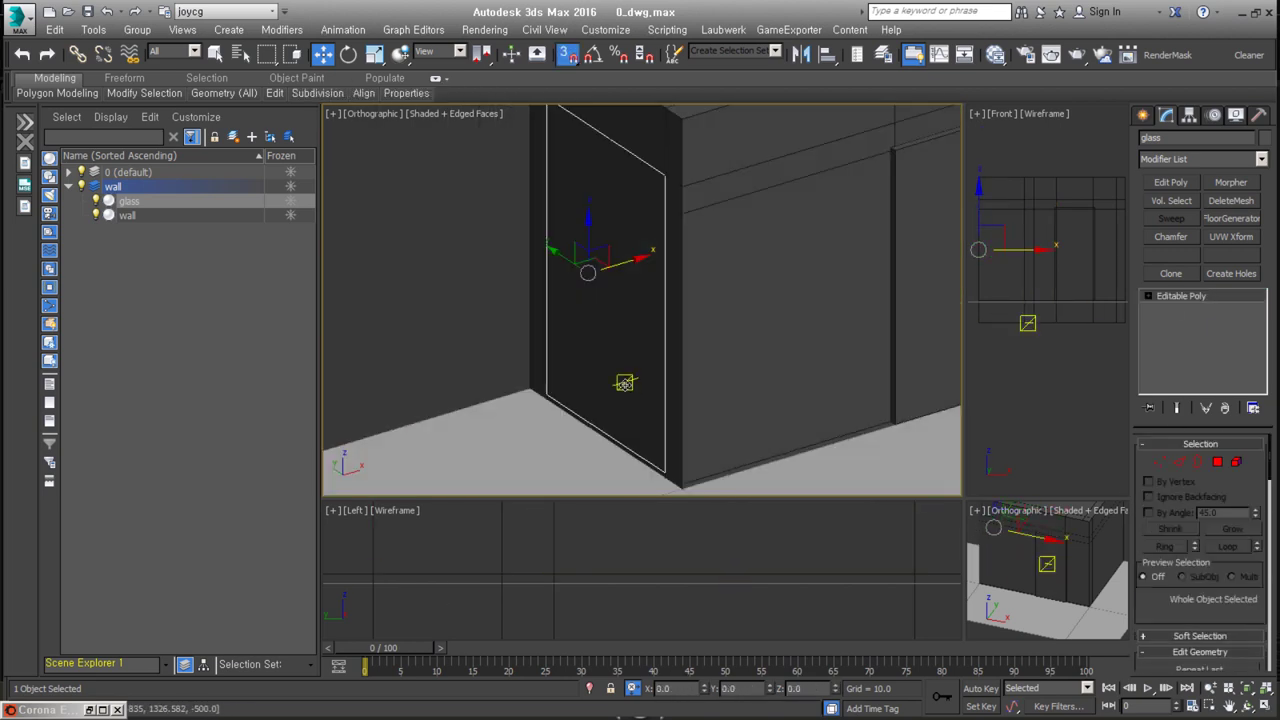
{"action": "left_click_drag", "start_coordinate": [631, 387], "coordinate": [781, 436], "text": "shift"}
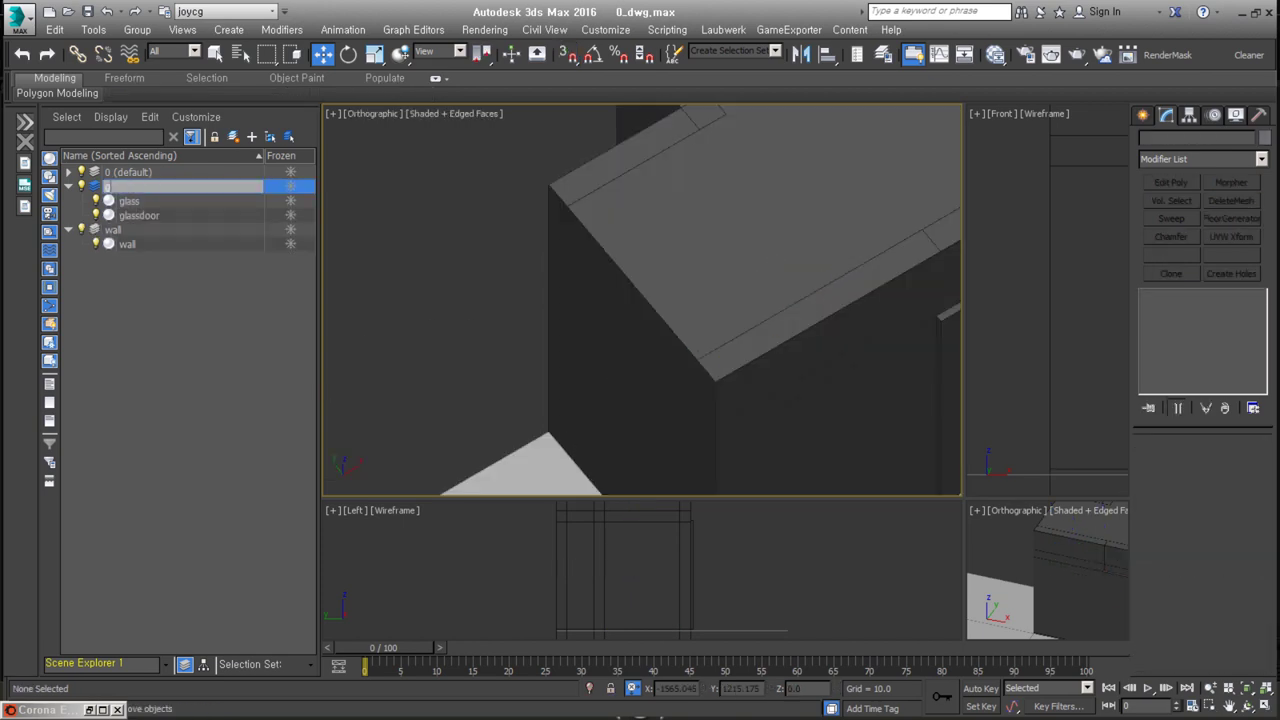
- Add Edit Poly to the glass and detach its door face as out-glass
{"action": "left_click", "coordinate": [745, 409]}
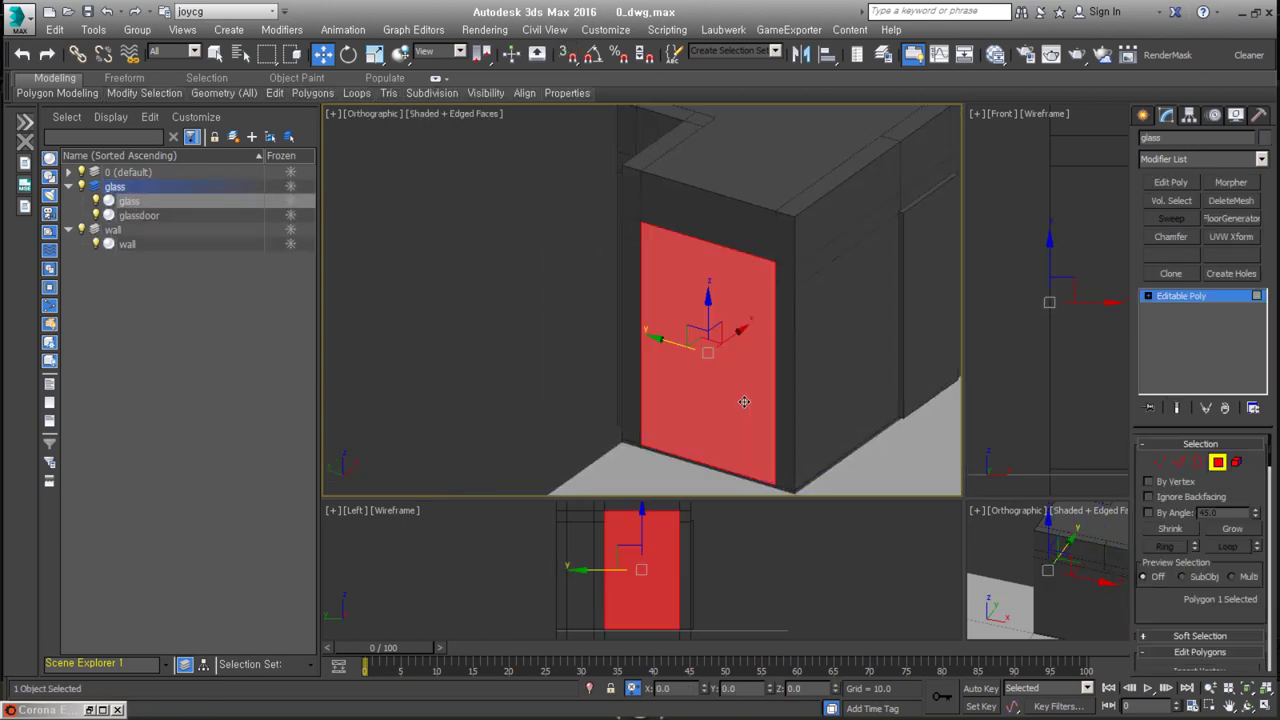
{"action": "scroll", "coordinate": [717, 423], "scroll_direction": "up", "scroll_amount": 5}
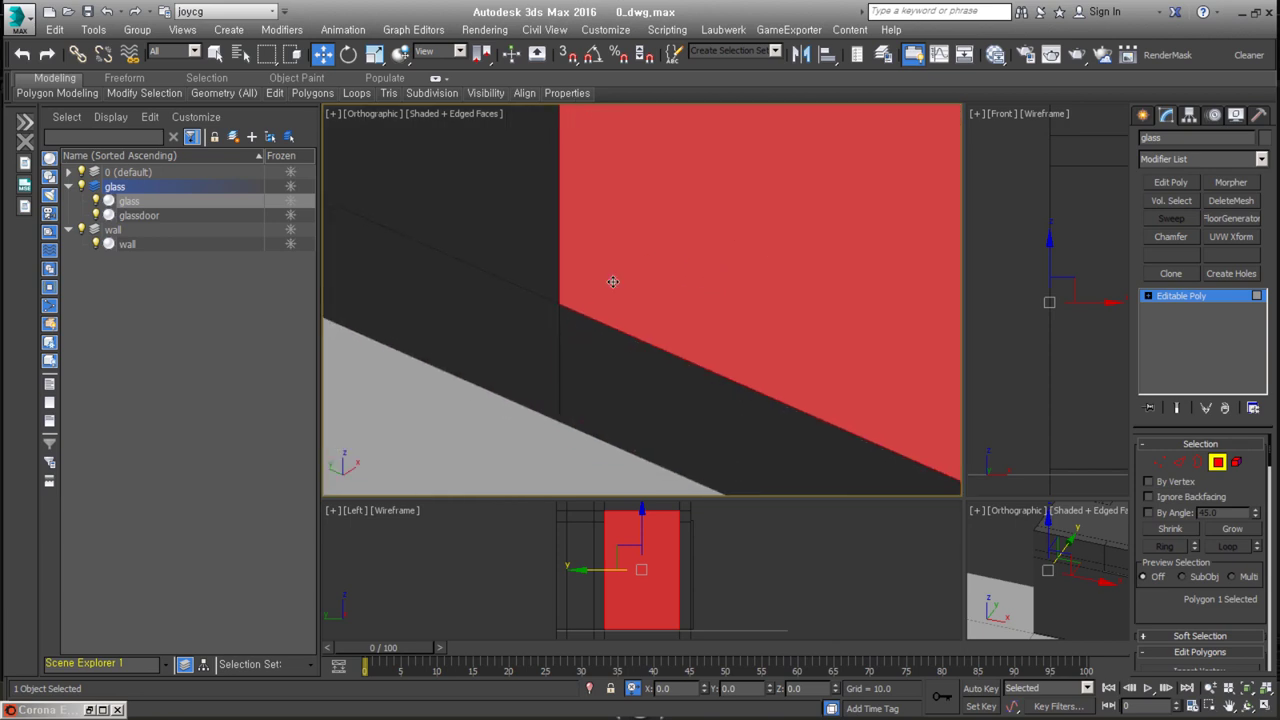
{"action": "middle_click_drag", "start_coordinate": [613, 282], "coordinate": [633, 337]}
{"action": "left_click", "coordinate": [1171, 182]}
{"action": "key", "text": "4"}
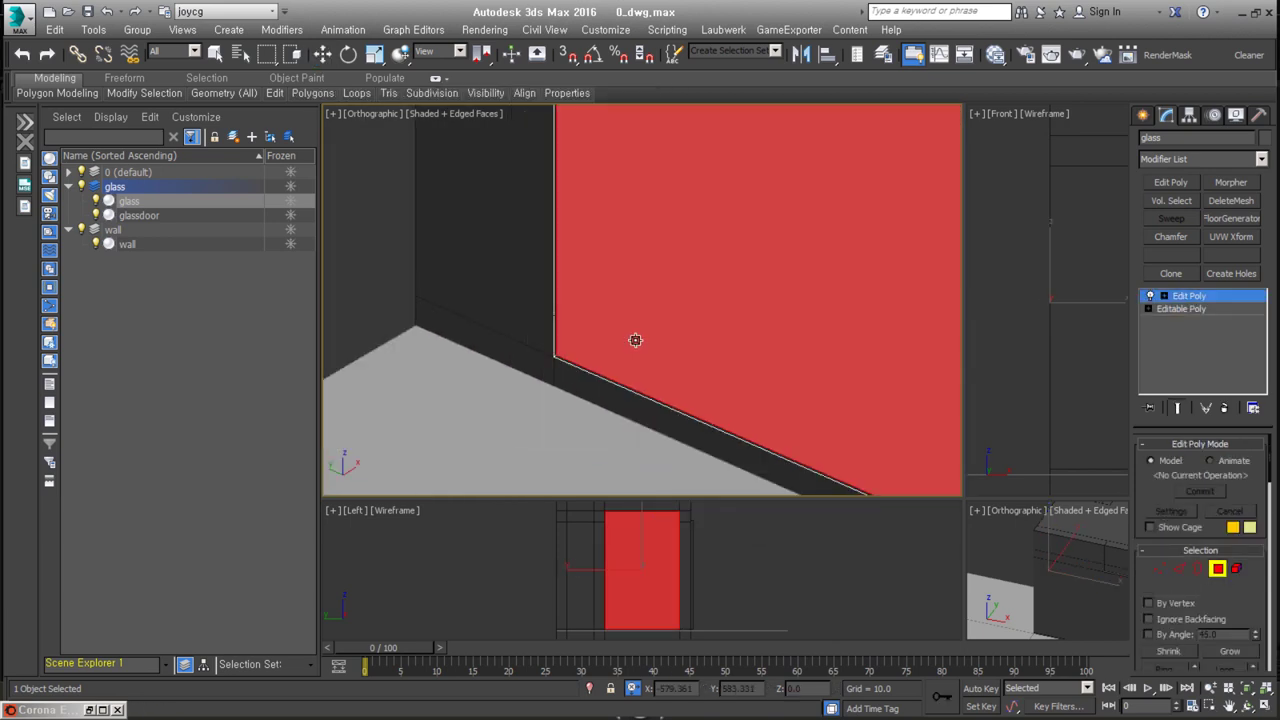
{"action": "key", "text": "ctrl+d"}
{"action": "key", "text": "Return"}
- Add a Shell modifier to the remaining glass and inspect its edges
{"action": "key", "text": "t"}
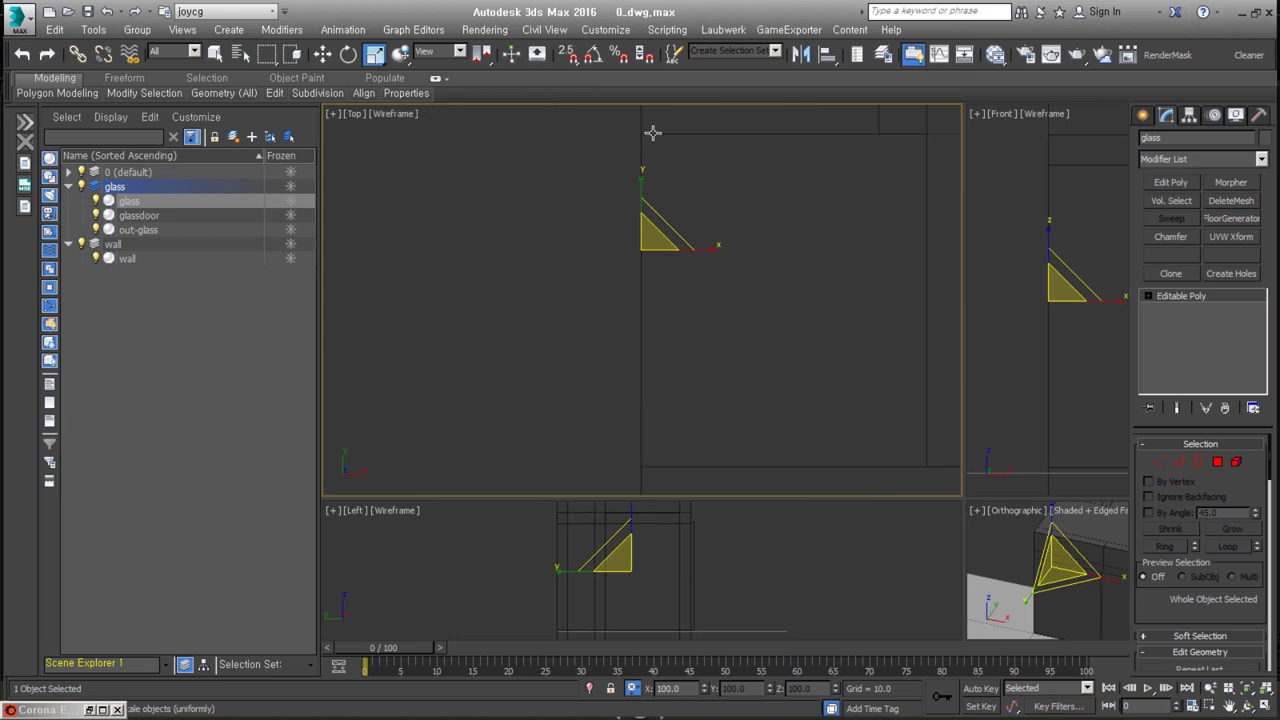
{"action": "key", "text": "r"}
{"action": "middle_click_drag", "start_coordinate": [691, 357], "coordinate": [569, 320], "text": "alt"}
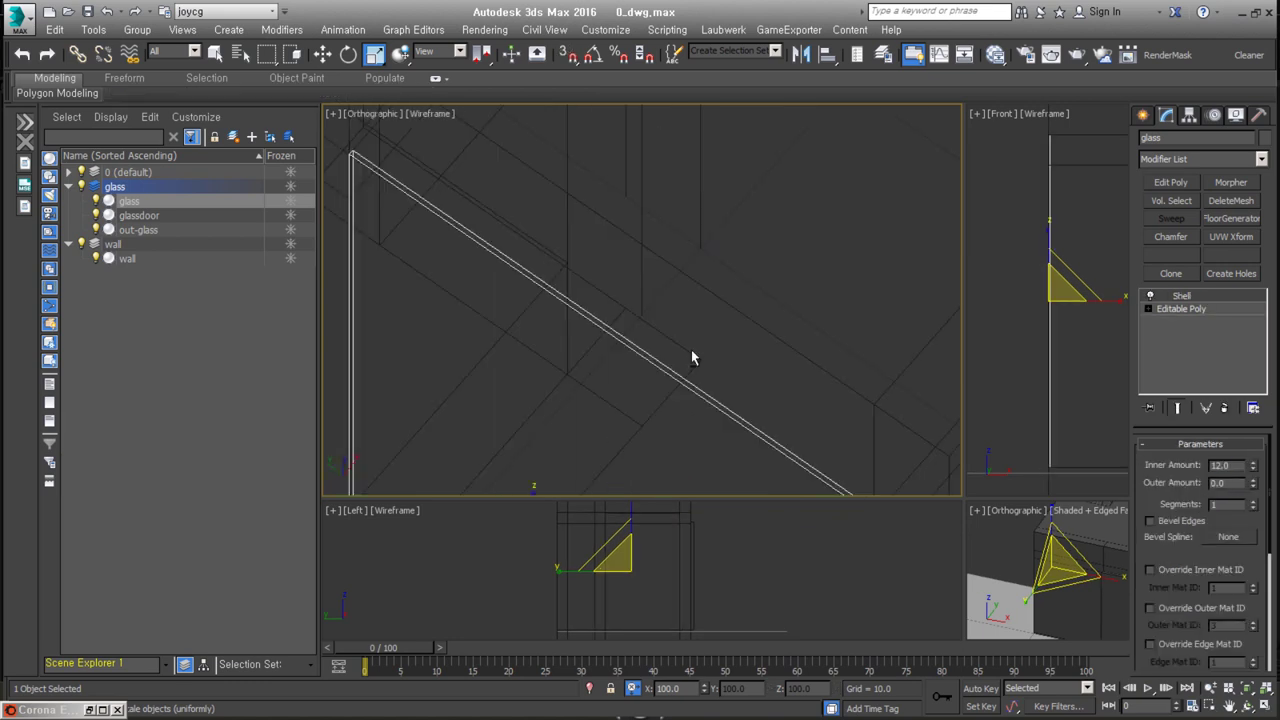
{"action": "key", "text": "4"}
{"action": "mouse_move", "coordinate": [808, 320]}
{"action": "middle_mouse_down"}
{"action": "mouse_move", "coordinate": [521, 253]}
{"action": "mouse_move", "coordinate": [800, 251]}
{"action": "middle_mouse_up"}
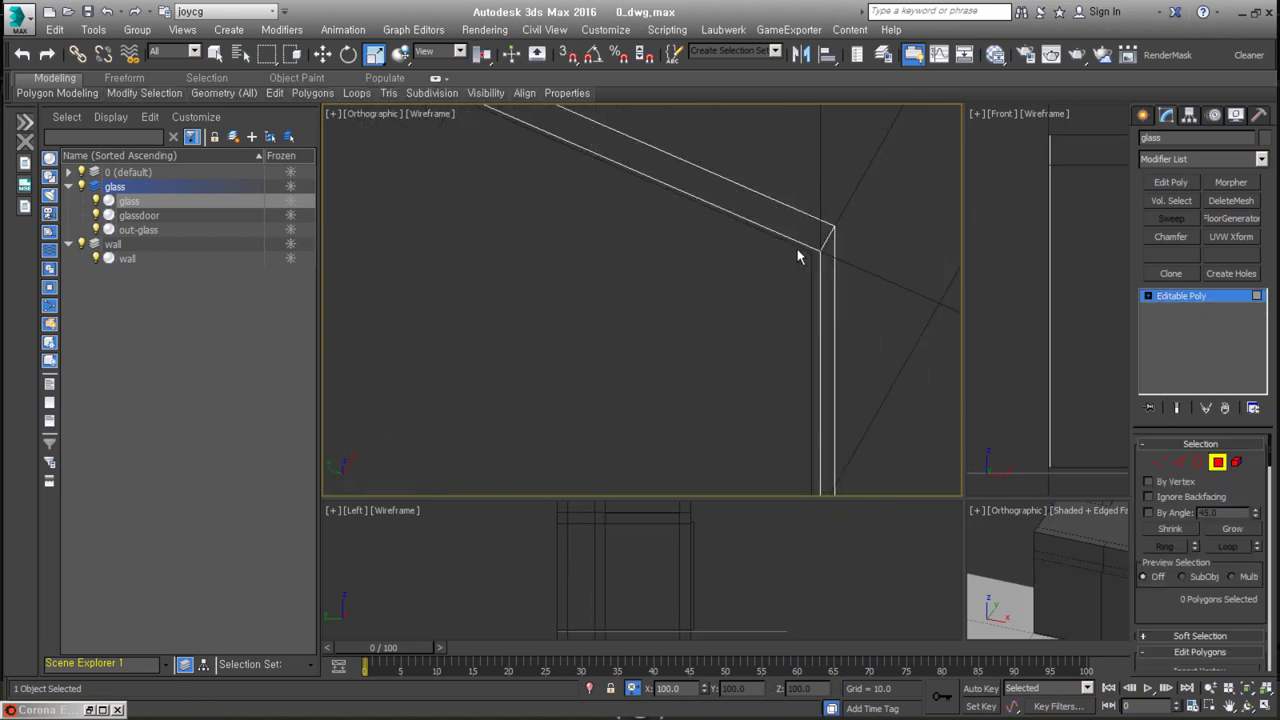
{"action": "left_click", "coordinate": [1217, 462]}
{"action": "scroll", "coordinate": [846, 300], "scroll_direction": "down", "scroll_amount": 5}
{"action": "scroll", "coordinate": [846, 314], "scroll_direction": "up", "scroll_amount": 6}
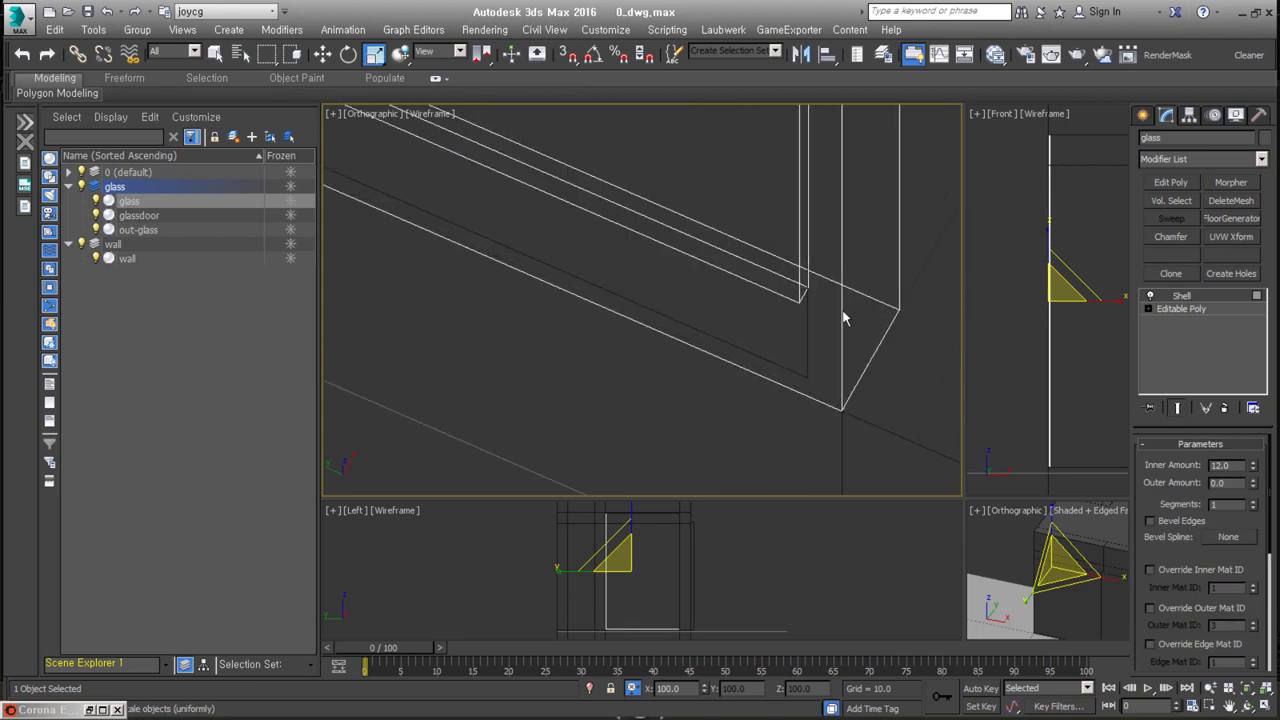
- Reduce the Shell's inner amount to 0.9
{"action": "key", "text": "4"}
{"action": "left_click", "coordinate": [1181, 296]}
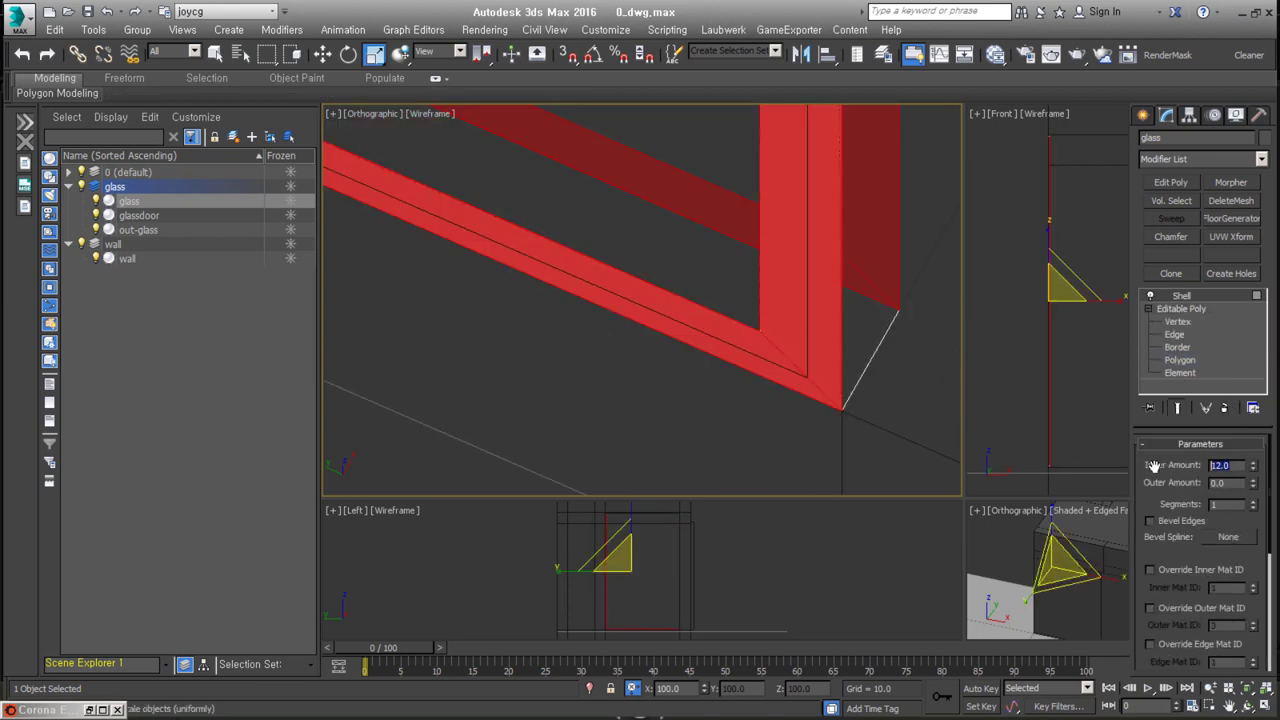
{"action": "scroll", "coordinate": [1200, 470], "scroll_direction": "down", "scroll_amount": 5}
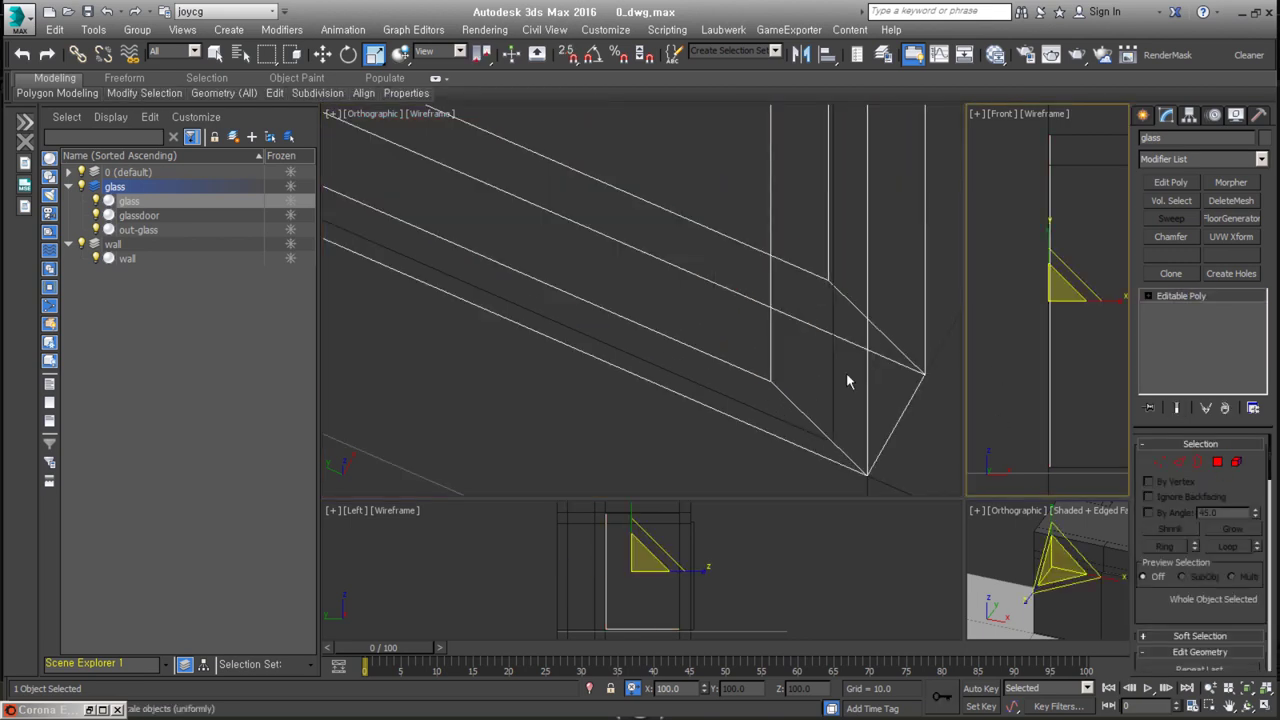
{"action": "left_click", "coordinate": [1150, 618]}
{"action": "scroll", "coordinate": [1176, 457], "scroll_direction": "up", "scroll_amount": 5}
{"action": "left_click_drag", "start_coordinate": [1252, 466], "coordinate": [1110, 465]}
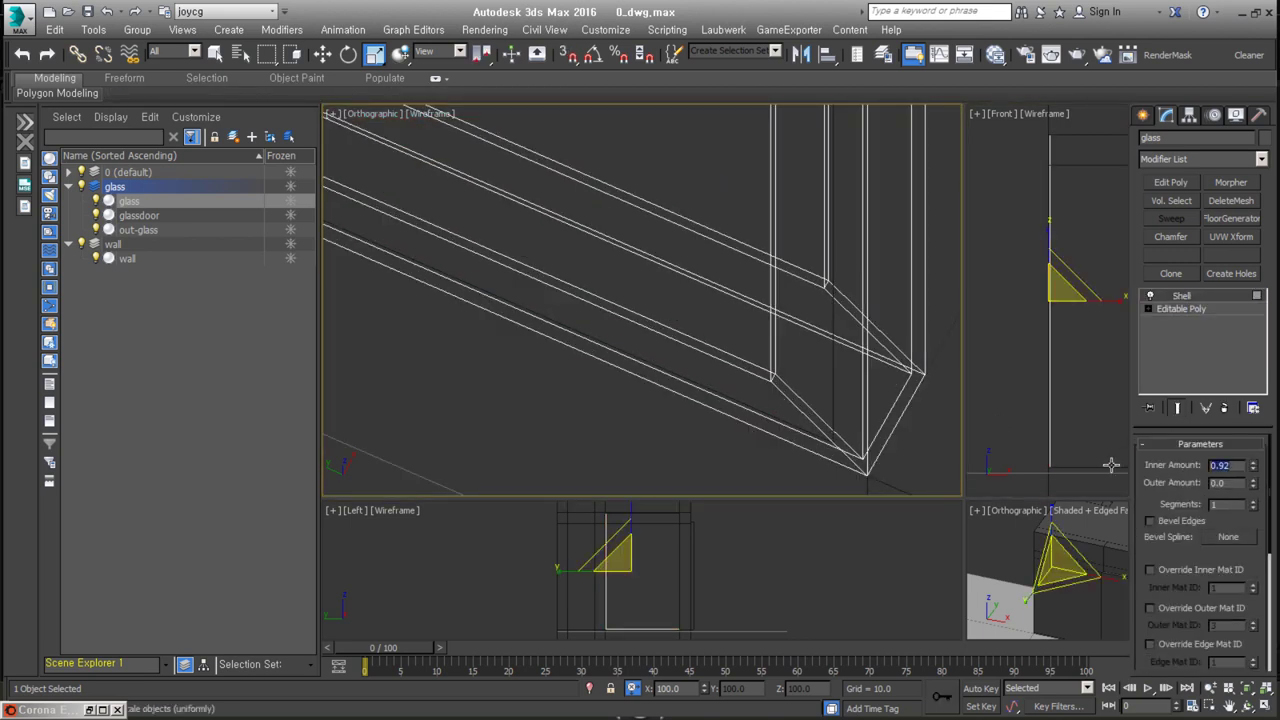
{"action": "left_click", "coordinate": [1150, 296]}
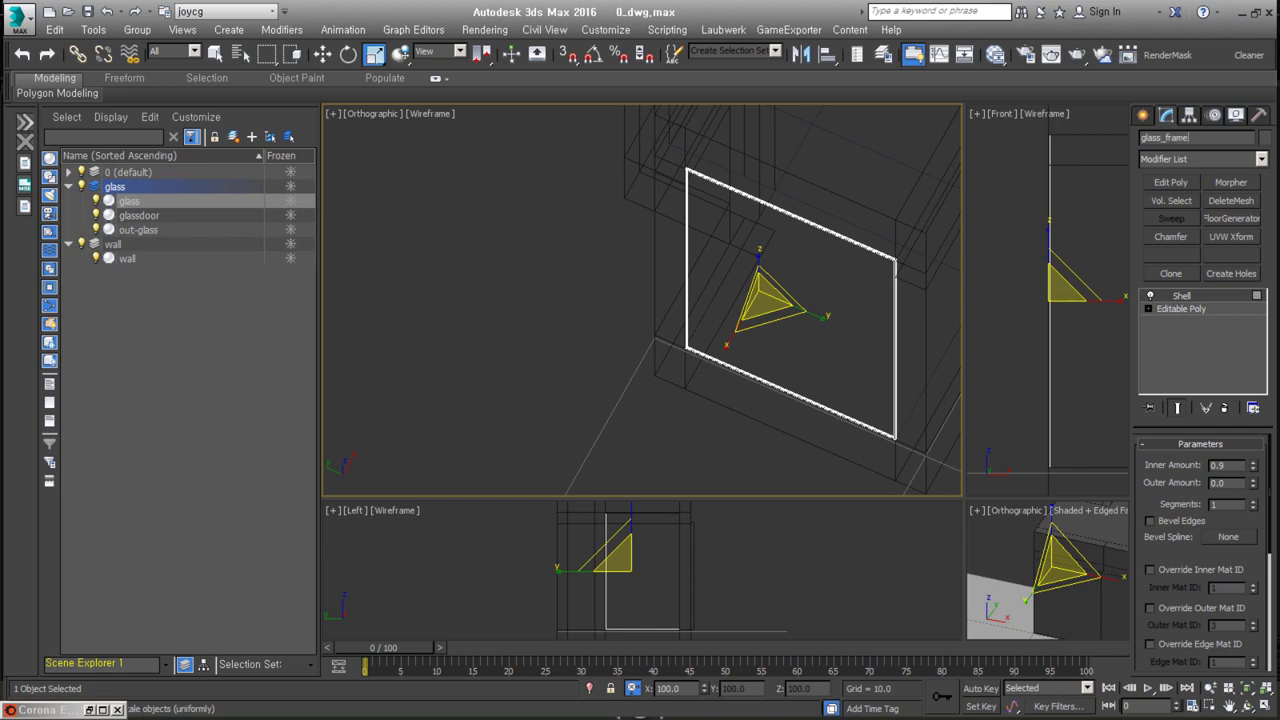
- Name the frame glass_frame and centre out-glass on it with Align
{"action": "key", "text": "Return"}
{"action": "right_click", "coordinate": [571, 339]}
{"action": "left_click", "coordinate": [614, 368]}
{"action": "key", "text": "t"}
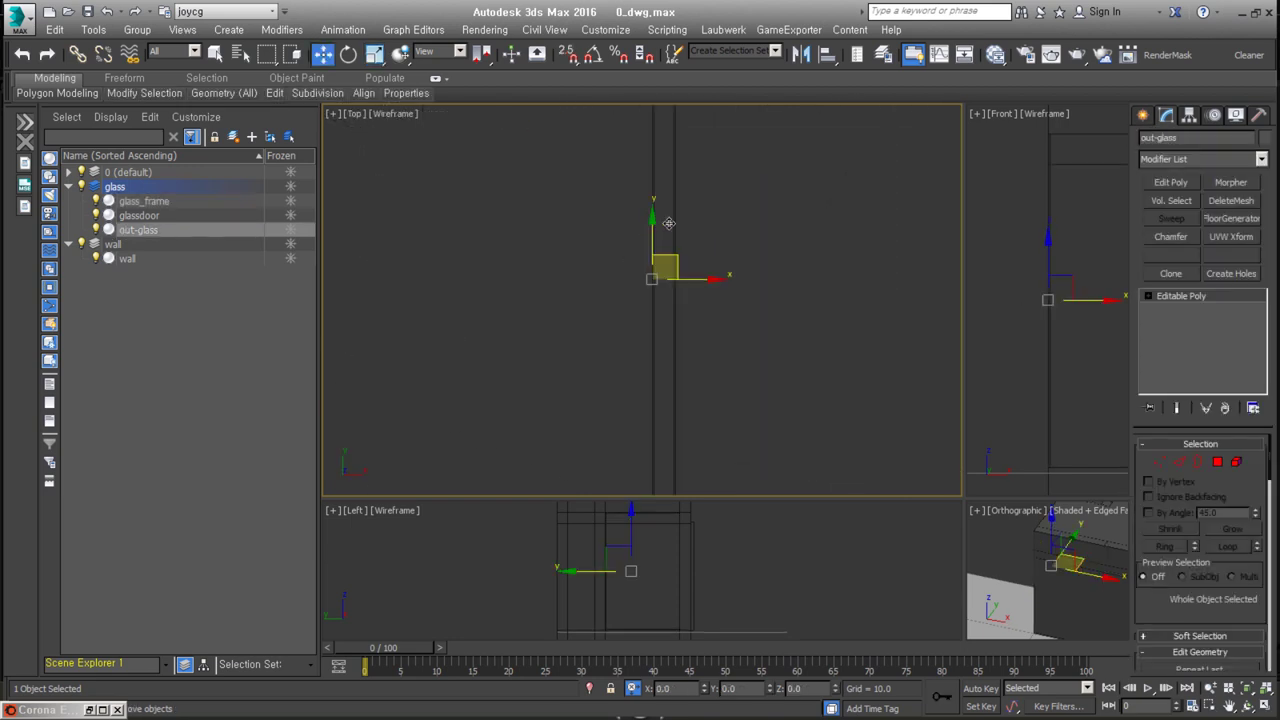
{"action": "key", "text": "alt+a"}
{"action": "left_click", "coordinate": [711, 423]}
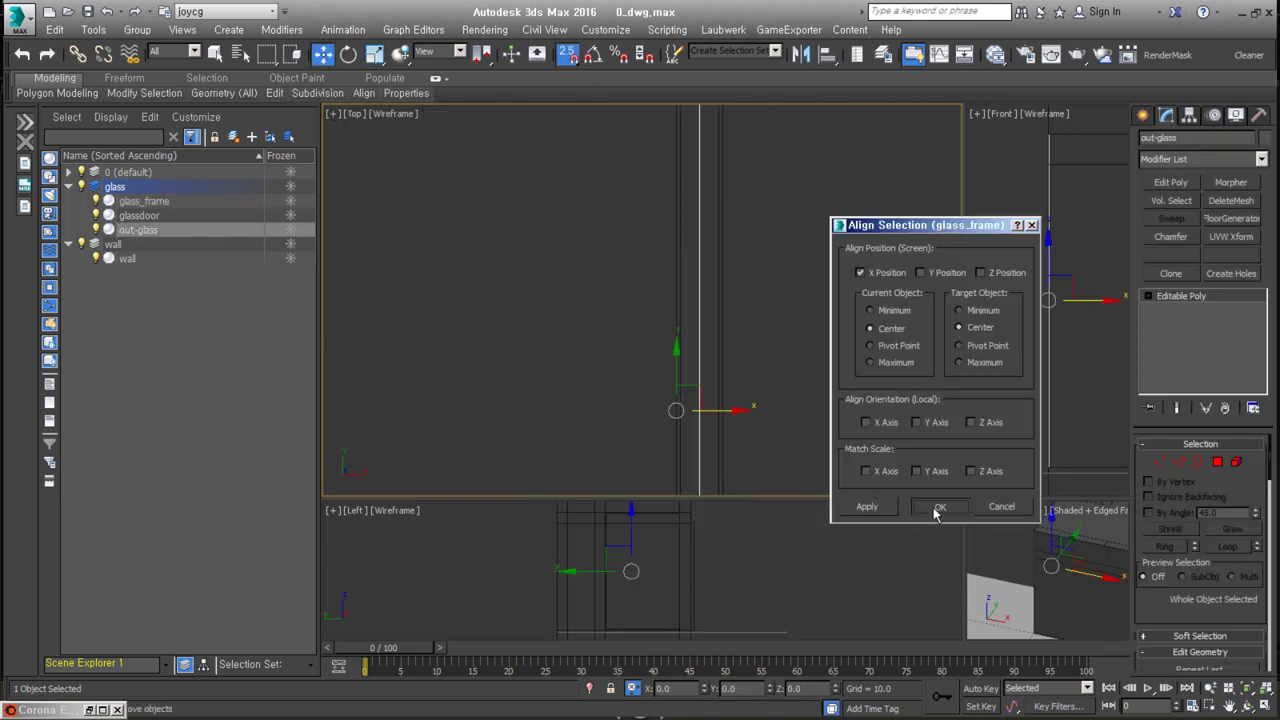
{"action": "left_click", "coordinate": [938, 508]}
- Enable the Shell's Select Edges option and collapse it to Editable Poly
{"action": "scroll", "coordinate": [1200, 550], "scroll_direction": "down", "scroll_amount": 5}
{"action": "left_click", "coordinate": [1149, 600]}
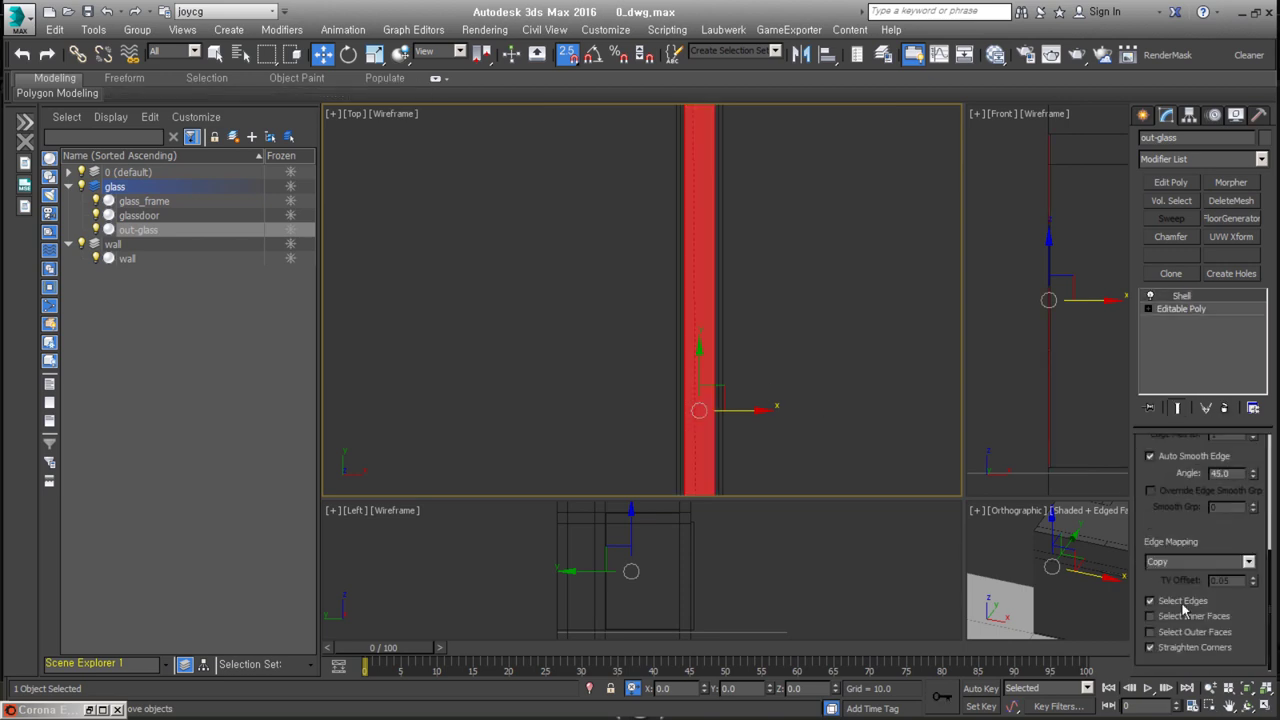
{"action": "middle_click_drag", "start_coordinate": [700, 350], "coordinate": [772, 260], "text": "alt"}
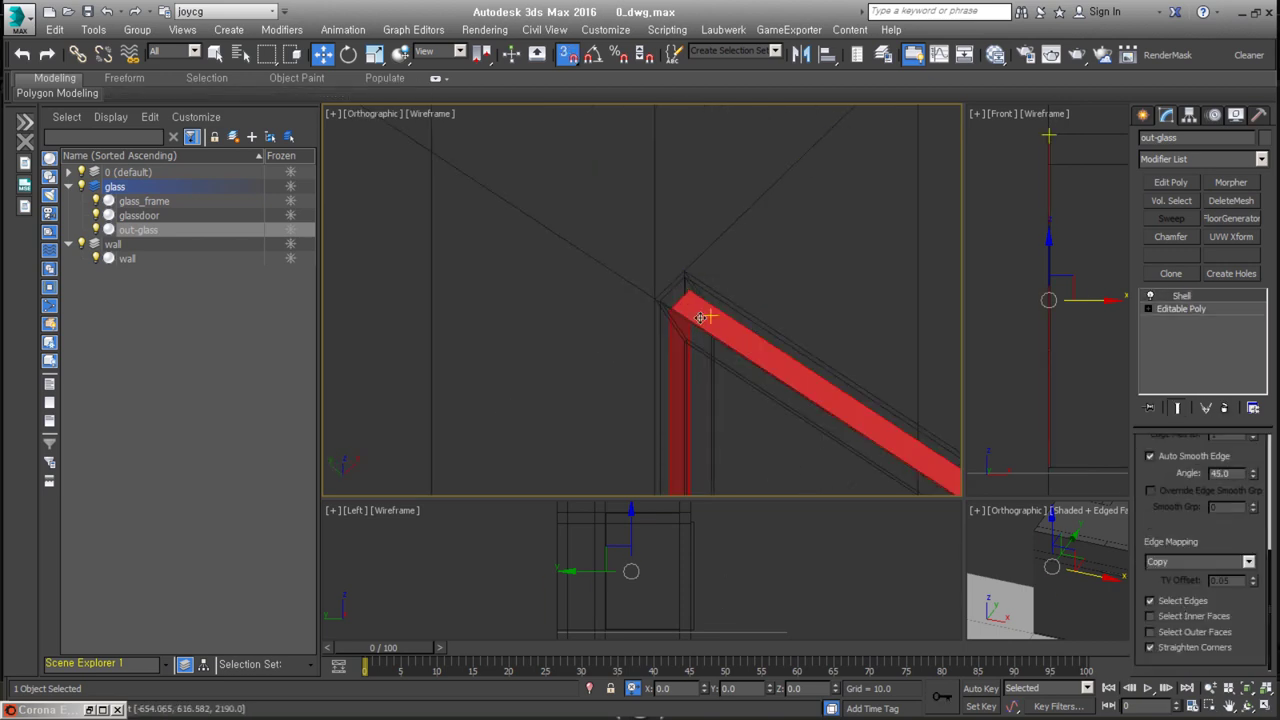
{"action": "key", "text": "alt+c"}
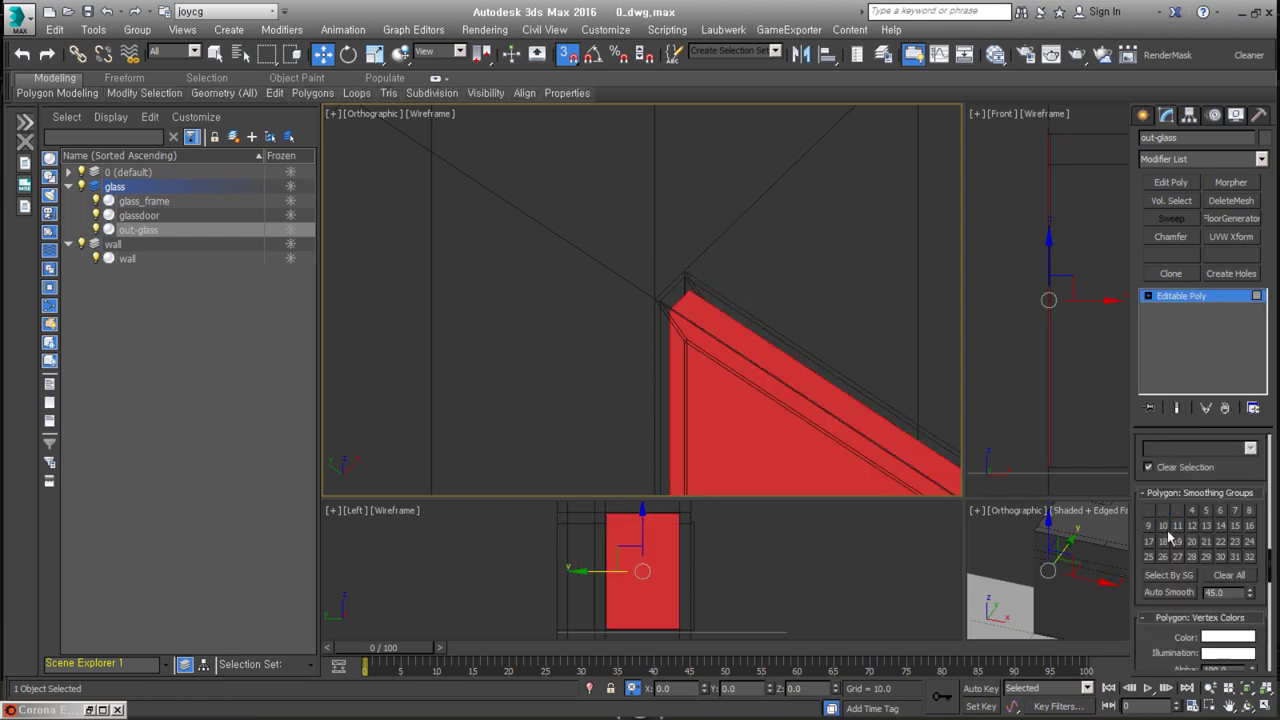
- Group glass_frame and out-glass together as out_window
{"action": "left_click", "coordinate": [1064, 310]}
{"action": "left_click", "coordinate": [1261, 159]}
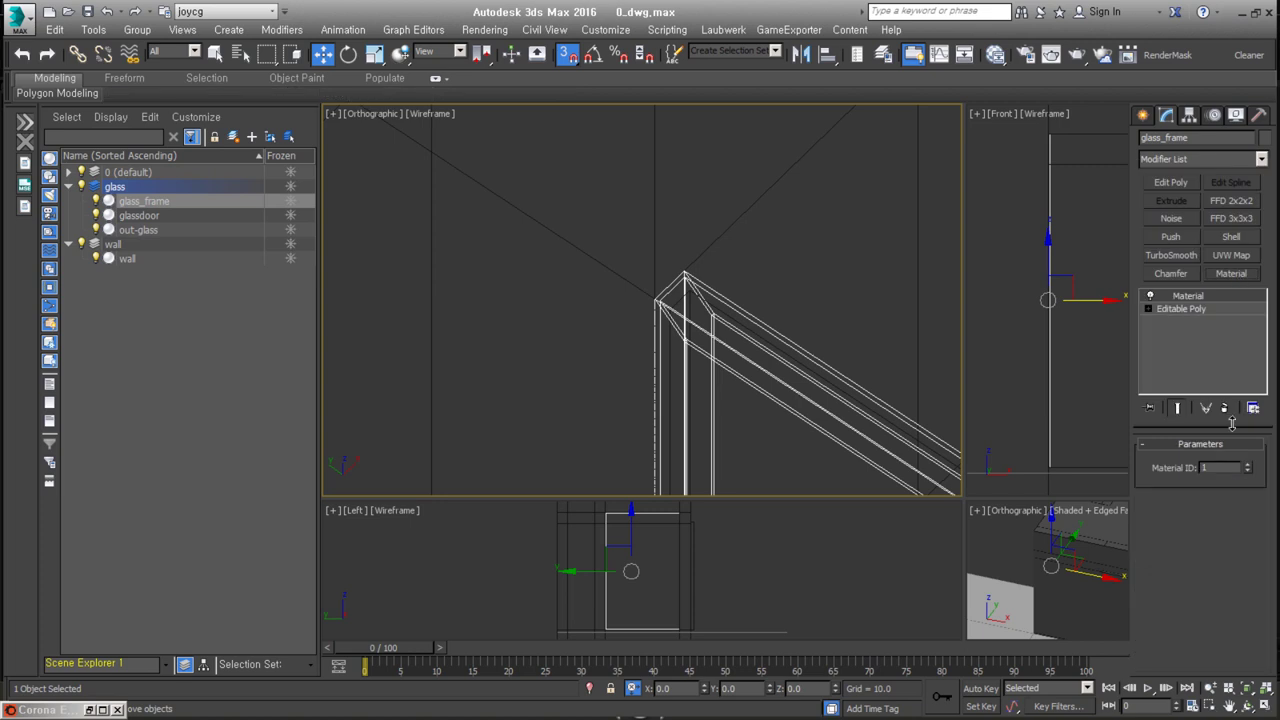
{"action": "left_click", "coordinate": [765, 405], "text": "ctrl"}
{"action": "key", "text": "z"}
{"action": "key", "text": "ctrl+g"}
{"action": "type", "text": "out_window"}
{"action": "key", "text": "Return"}
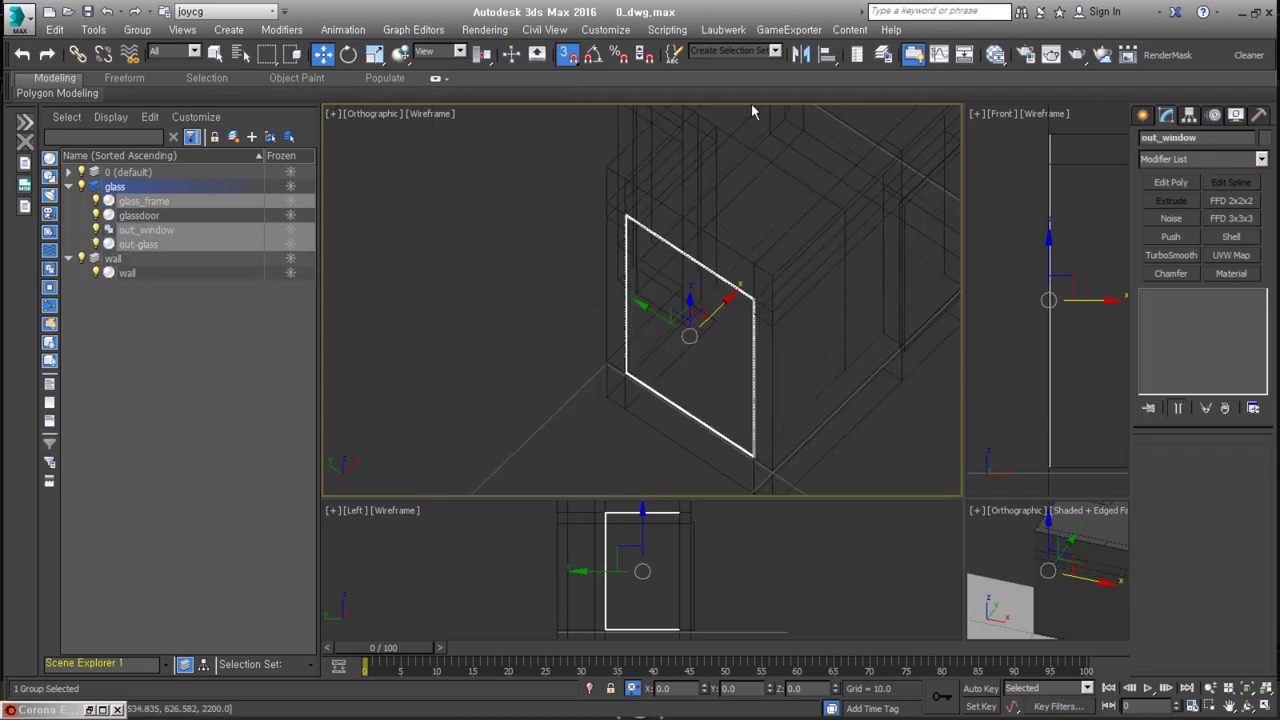
- In the Slate Material Editor, drag windowid3_White from the project library into View1
{"action": "left_click", "coordinate": [995, 54]}
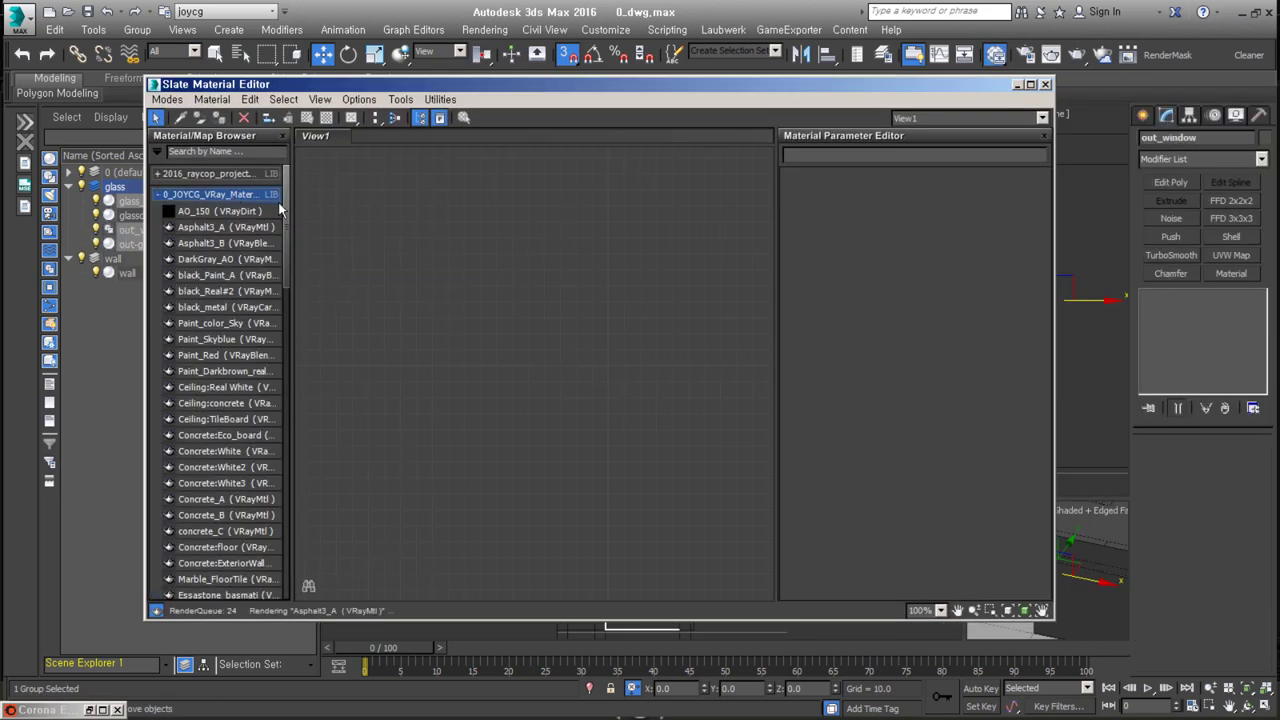
{"action": "left_click", "coordinate": [160, 195]}
{"action": "left_click", "coordinate": [169, 215]}
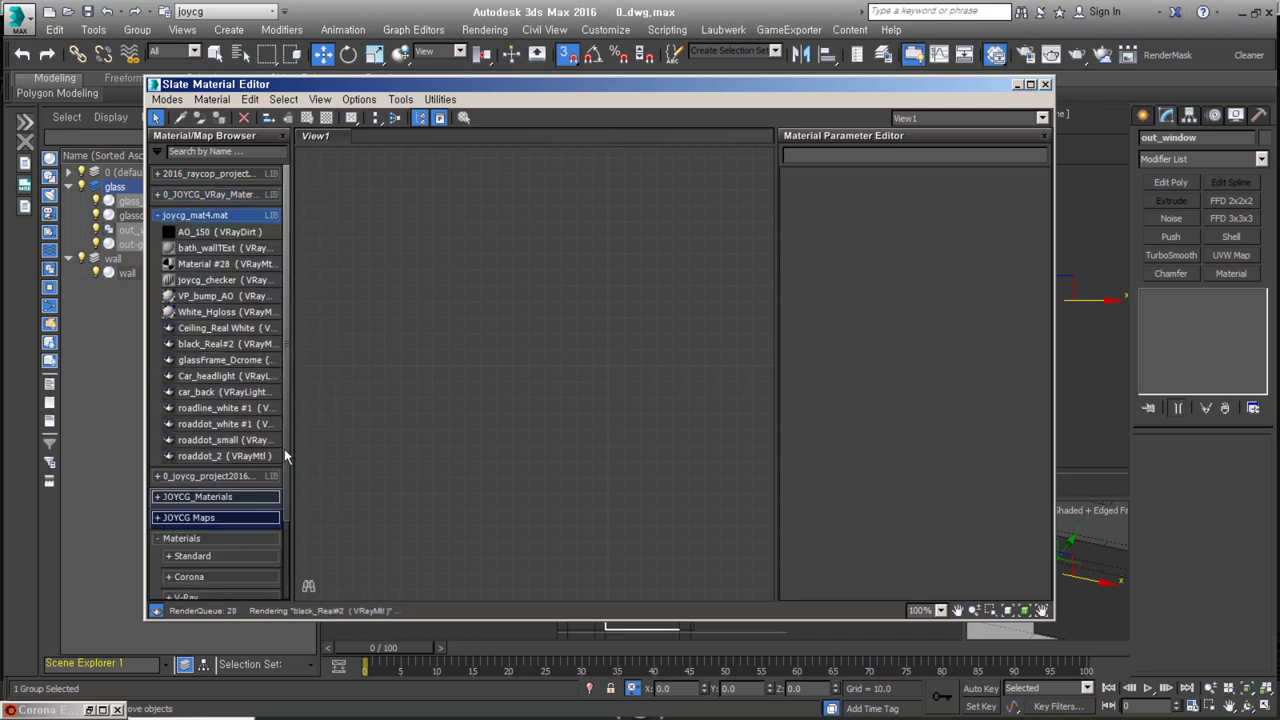
{"action": "left_click_drag", "start_coordinate": [288, 445], "coordinate": [362, 445]}
{"action": "left_click", "coordinate": [160, 215]}
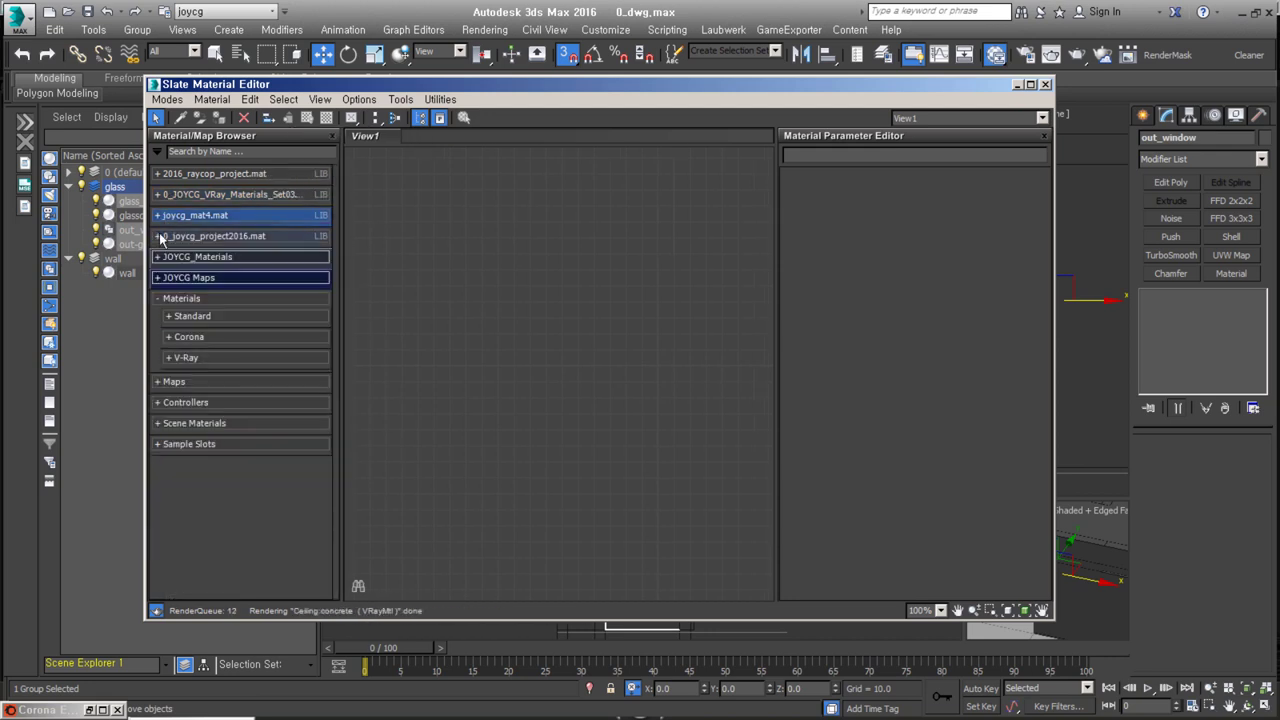
{"action": "left_click", "coordinate": [185, 420]}
{"action": "scroll", "coordinate": [285, 505], "scroll_direction": "down", "scroll_amount": 5}
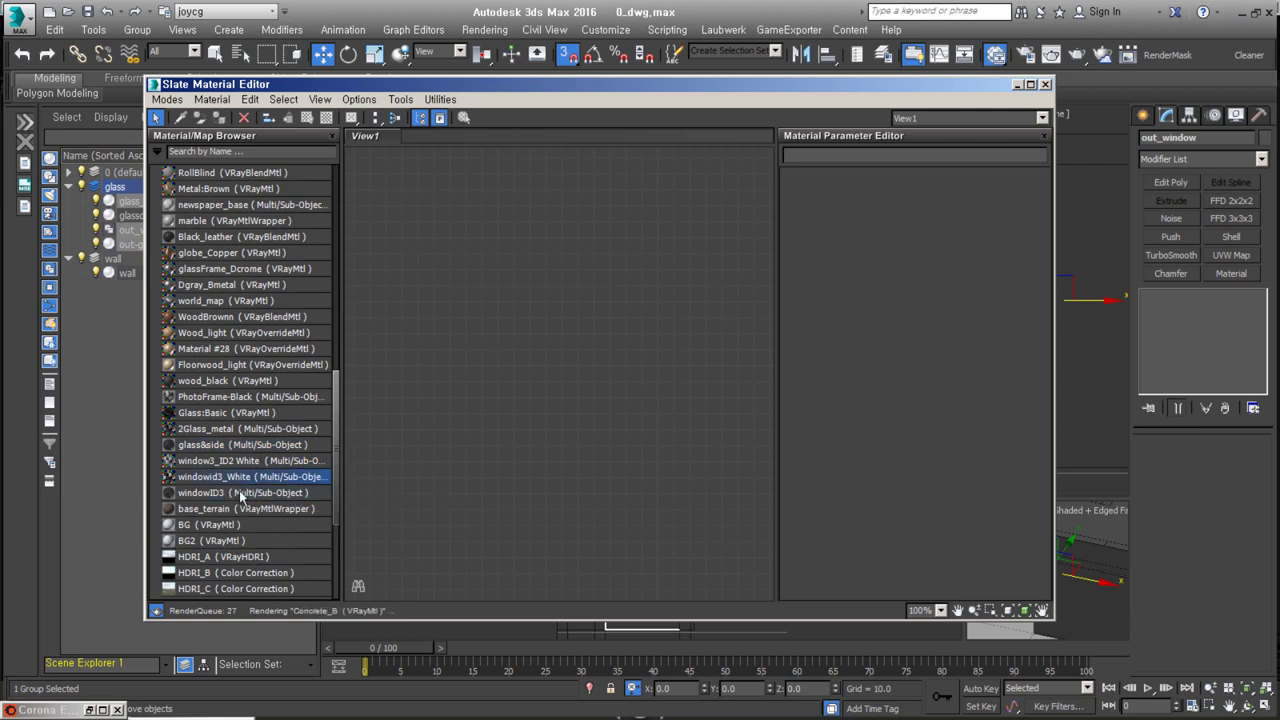
{"action": "left_click_drag", "start_coordinate": [250, 476], "coordinate": [673, 247]}
{"action": "scroll", "coordinate": [330, 300], "scroll_direction": "up", "scroll_amount": 4}
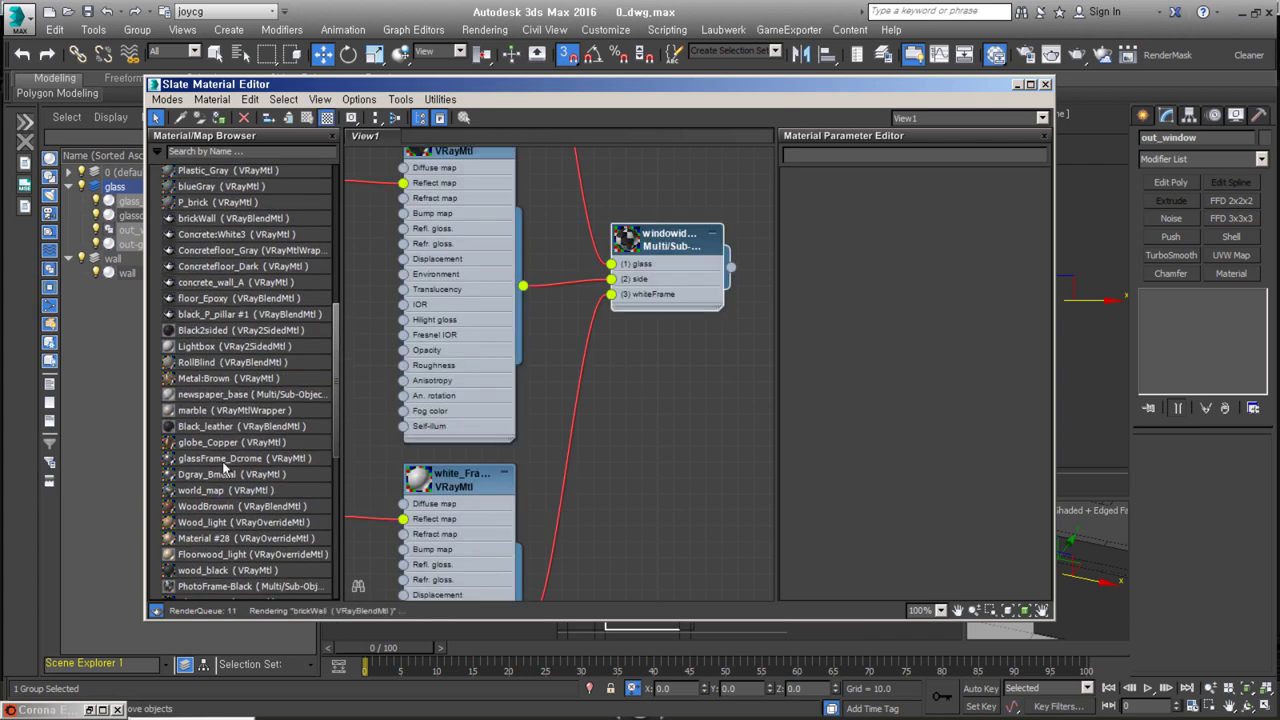
- Rename the windowid3_White multi-material out_window and lay out the node graph
{"action": "double_click", "coordinate": [668, 240]}
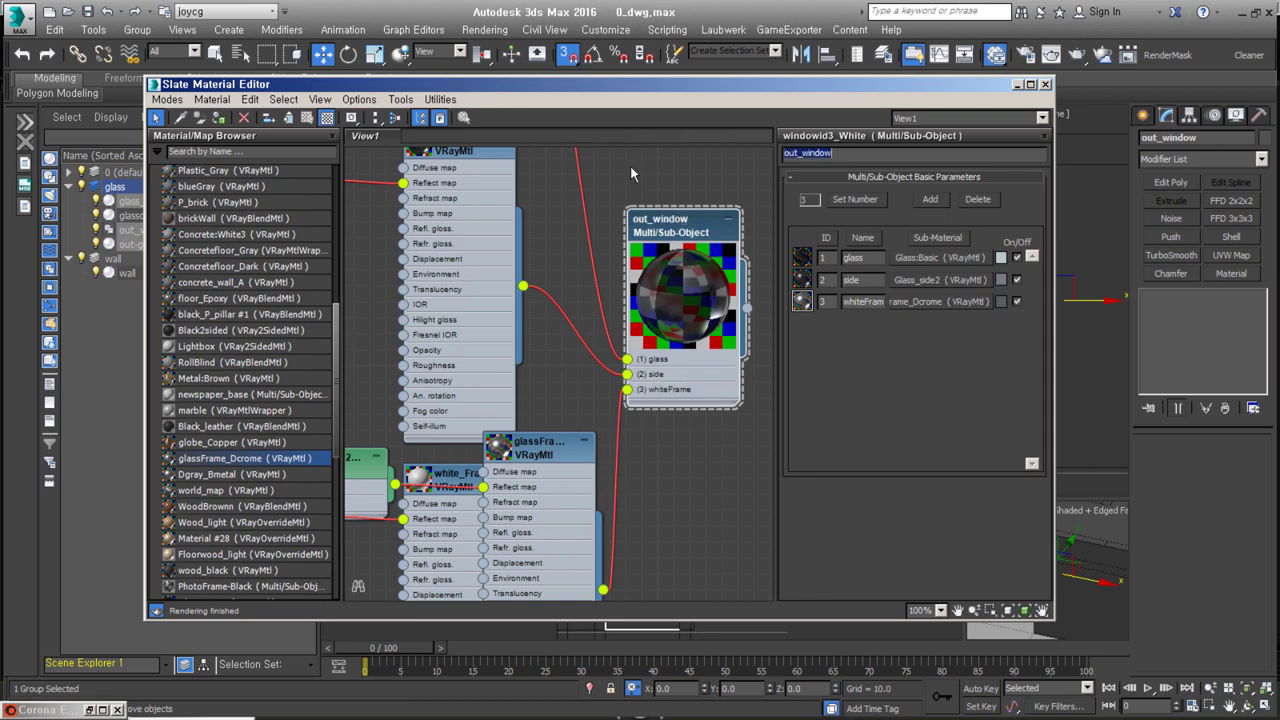
{"action": "scroll", "coordinate": [602, 385], "scroll_direction": "down", "scroll_amount": 2}
{"action": "scroll", "coordinate": [602, 385], "scroll_direction": "down", "scroll_amount": 2}
{"action": "scroll", "coordinate": [602, 385], "scroll_direction": "down", "scroll_amount": 2}
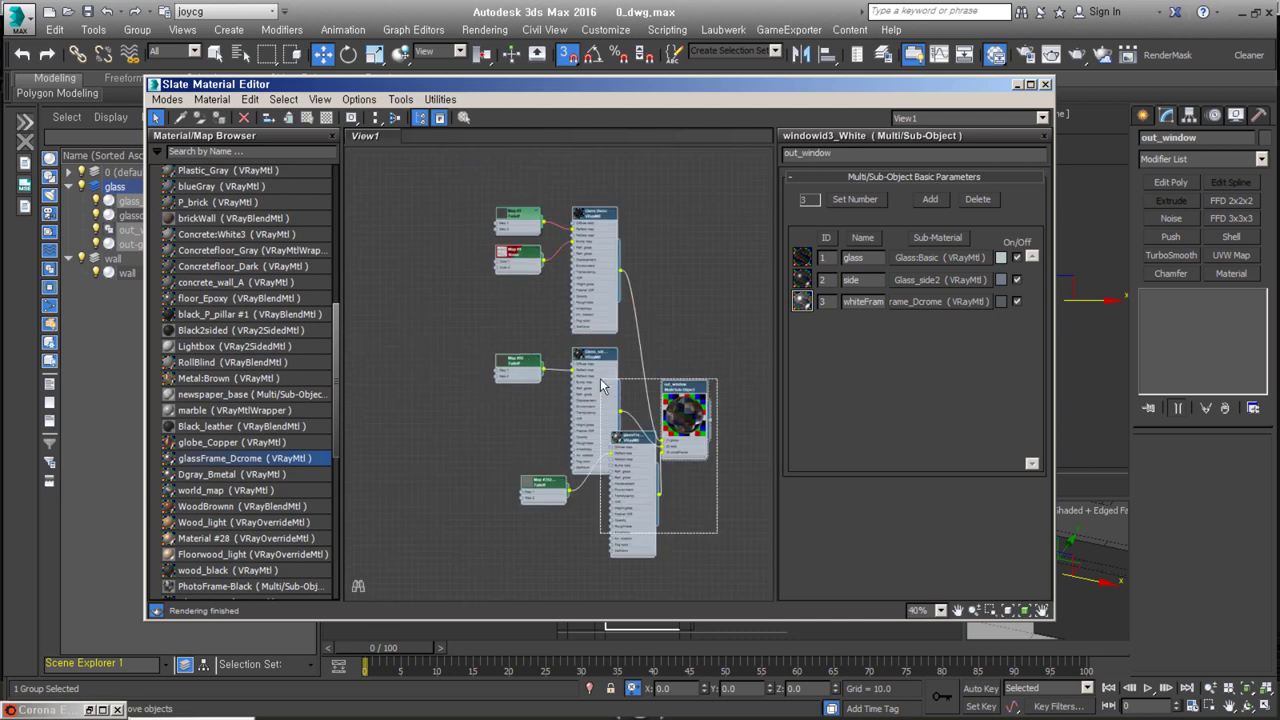
{"action": "left_click", "coordinate": [303, 121]}
{"action": "left_click", "coordinate": [1016, 84]}
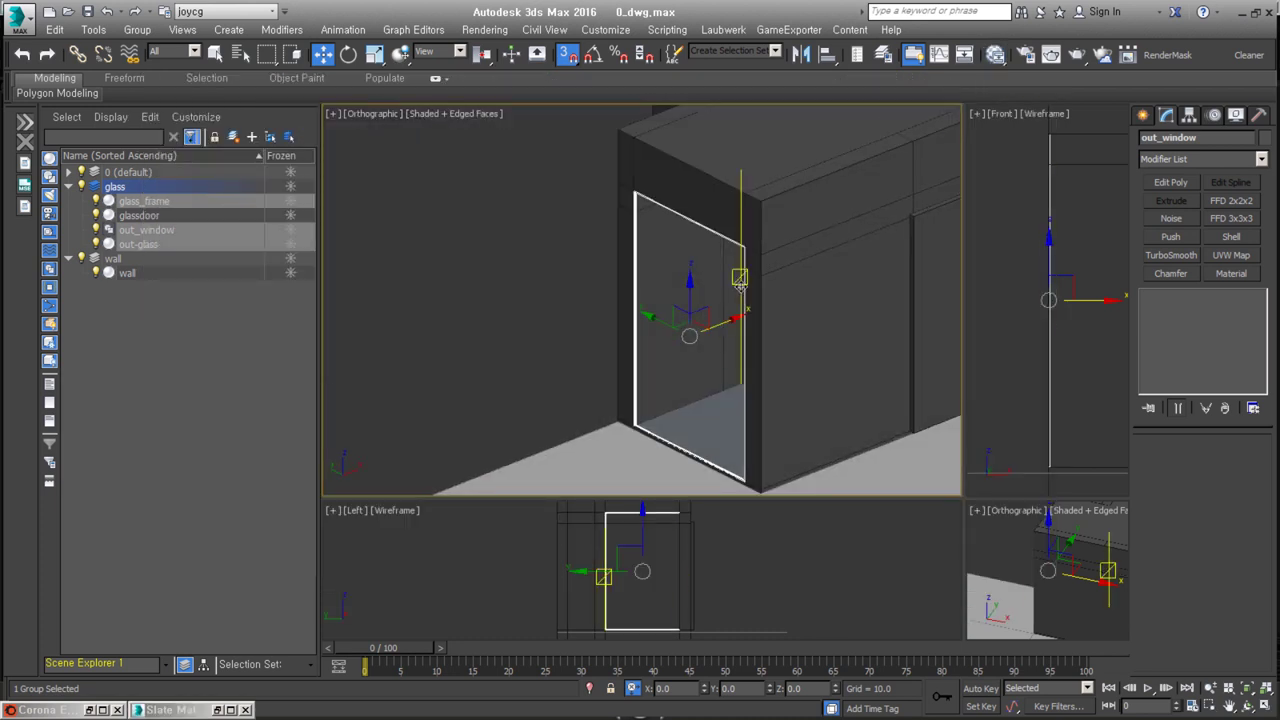
- Select the glass door and pick its edges, toggling wireframe view to see them
{"action": "middle_click_drag", "start_coordinate": [745, 338], "coordinate": [774, 323], "text": "alt"}
{"action": "key", "text": "F3"}
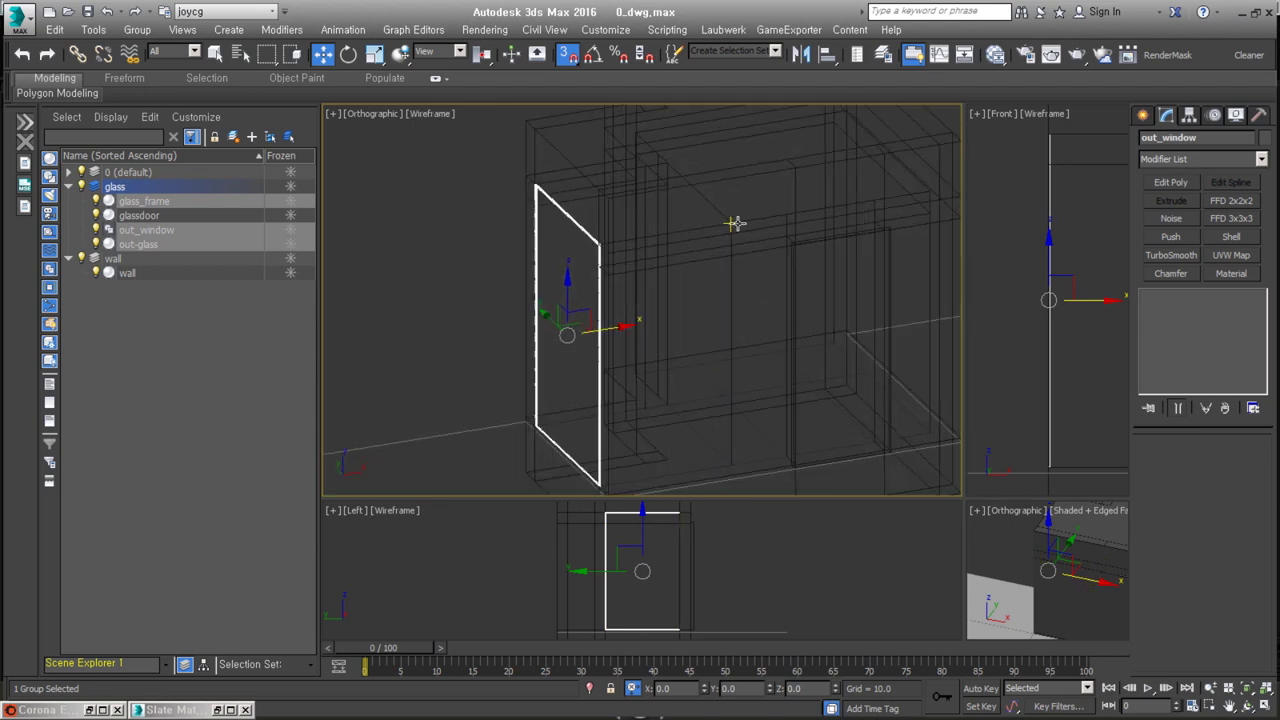
{"action": "left_click", "coordinate": [717, 171]}
{"action": "key", "text": "2"}
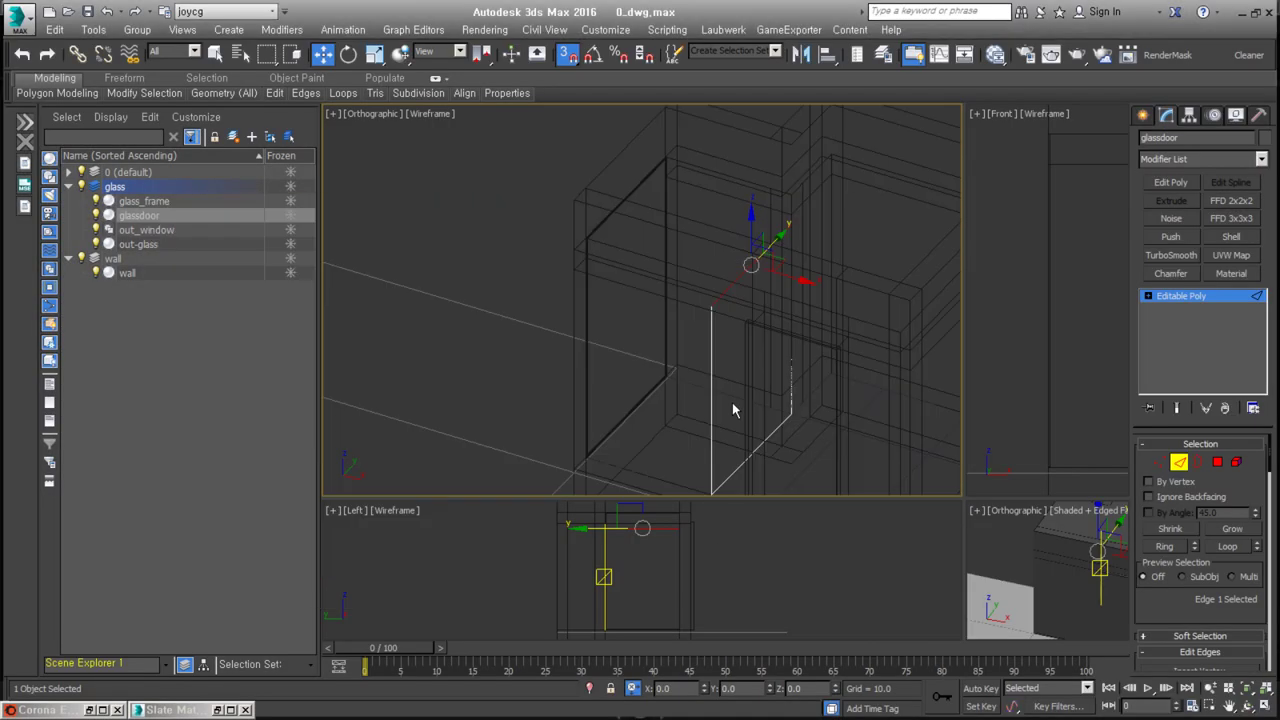
{"action": "middle_click_drag", "start_coordinate": [734, 408], "coordinate": [628, 420], "text": "alt"}
{"action": "key", "text": "F3"}
{"action": "key", "text": "2"}
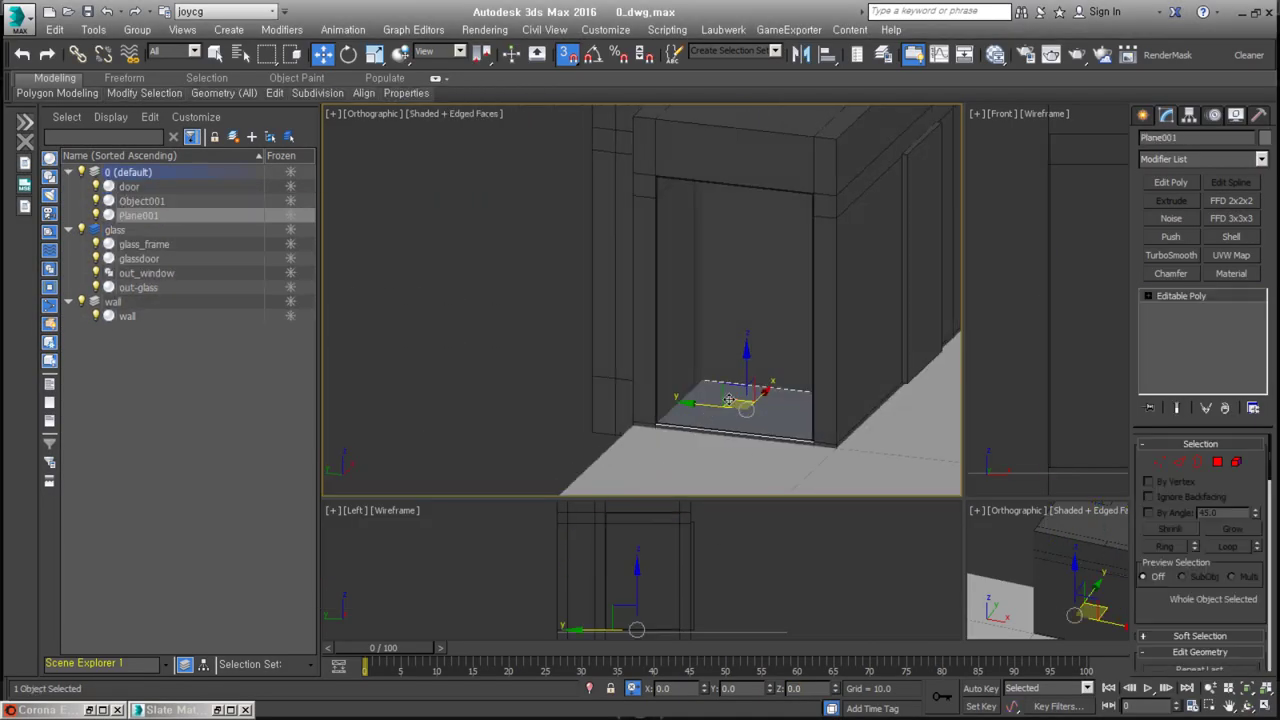
- Chamfer the glass door's edges and confirm, checking against the reference photo
{"action": "right_click", "coordinate": [729, 391]}
{"action": "left_click", "coordinate": [677, 443]}
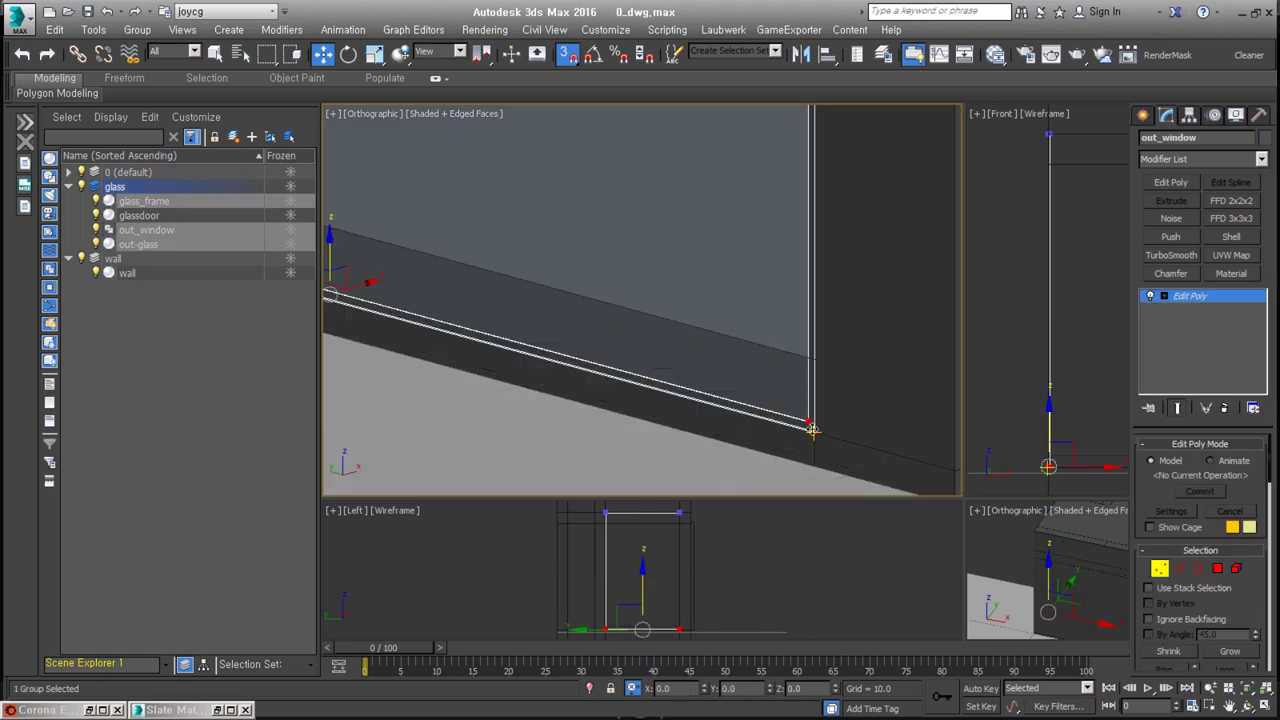
{"action": "key", "text": "t"}
{"action": "key", "text": "F3"}
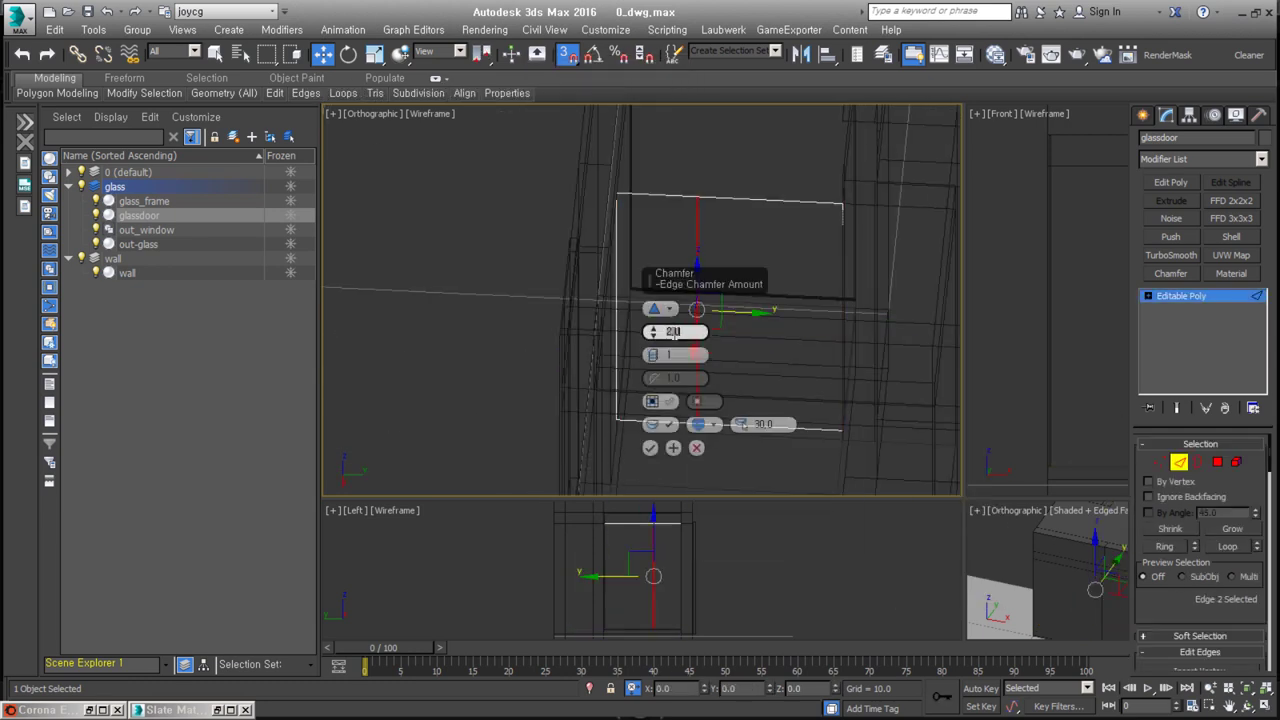
{"action": "left_click", "coordinate": [649, 448]}
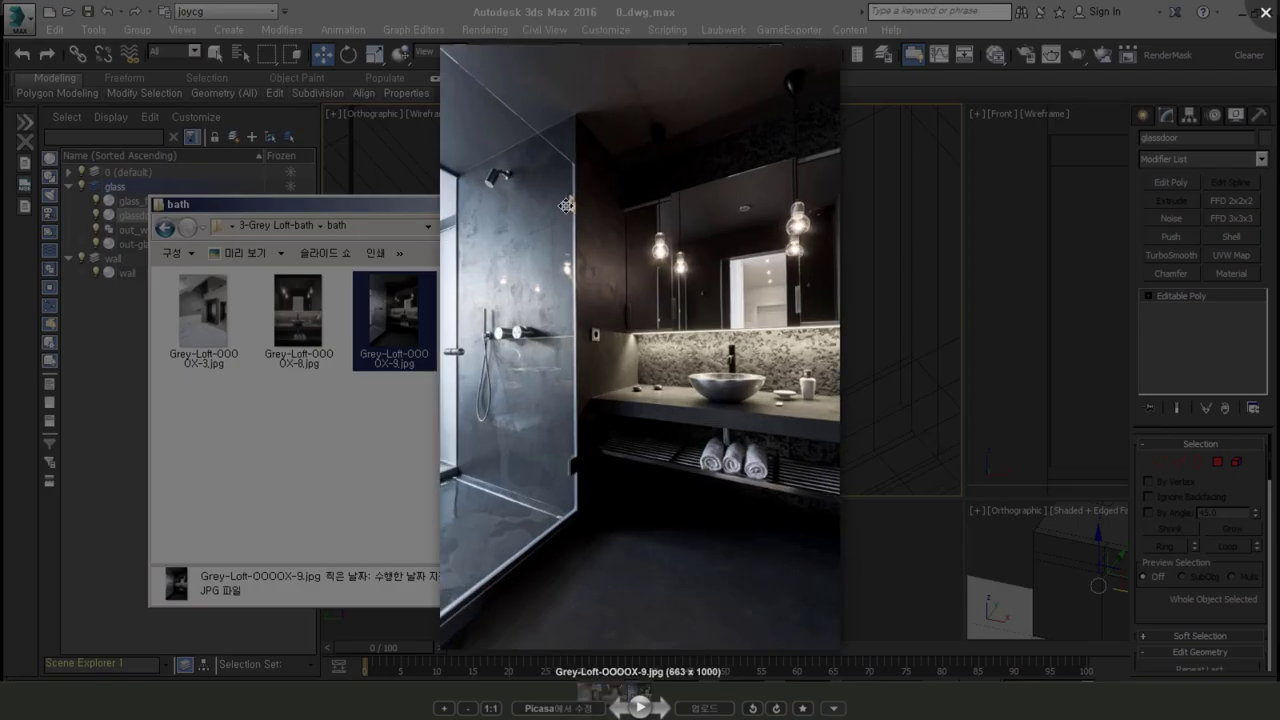
{"action": "left_click", "coordinate": [1260, 15]}
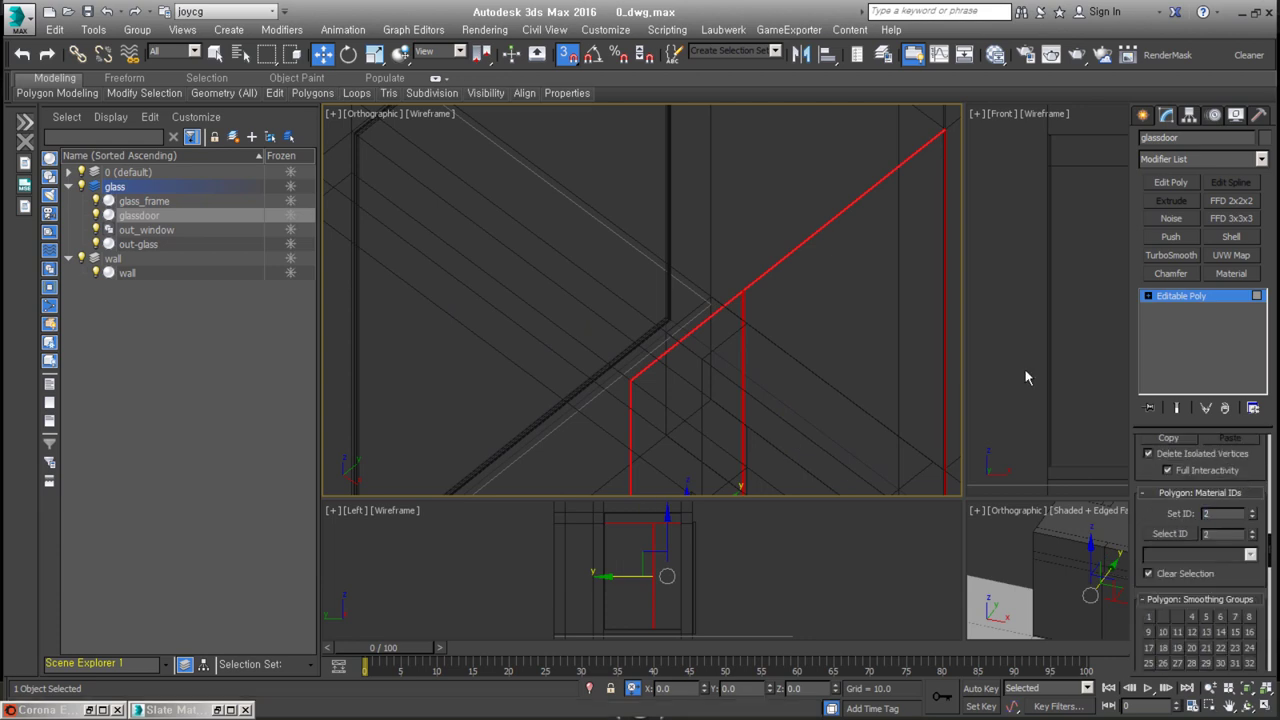
- Give the glass door's pane polygons material ID 1
{"action": "key", "text": "ctrl+i"}
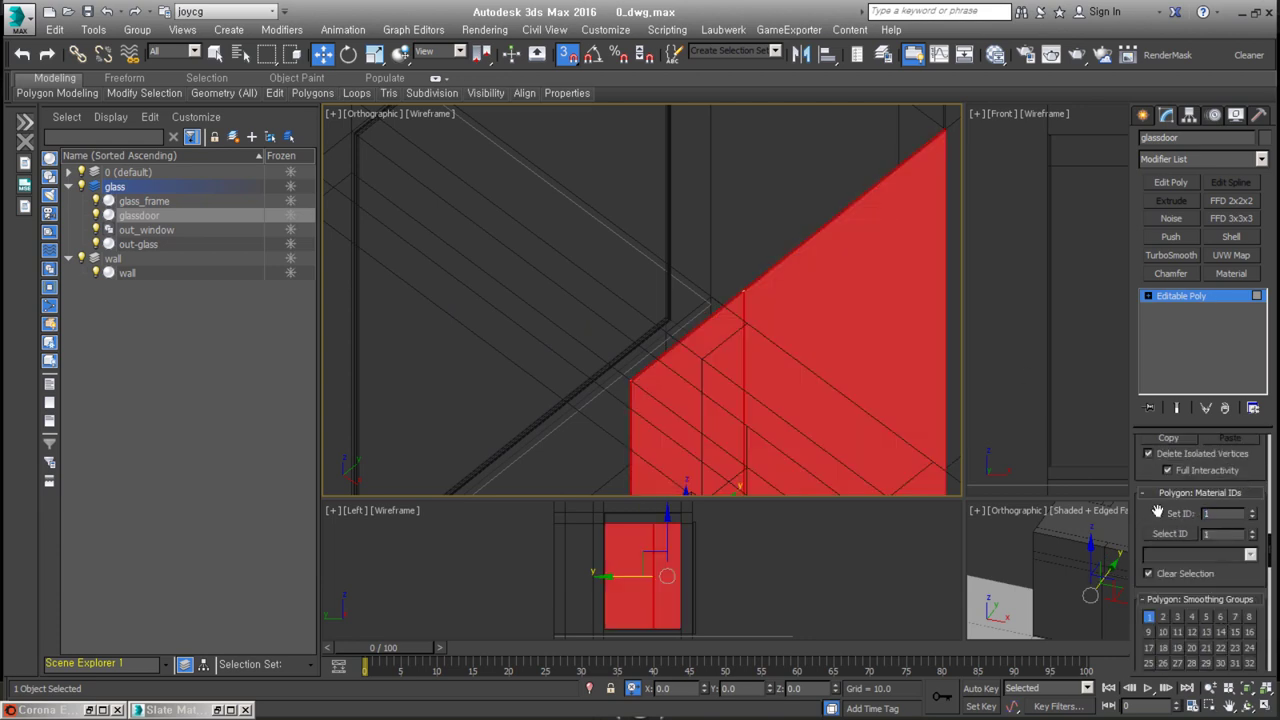
{"action": "key", "text": "4"}
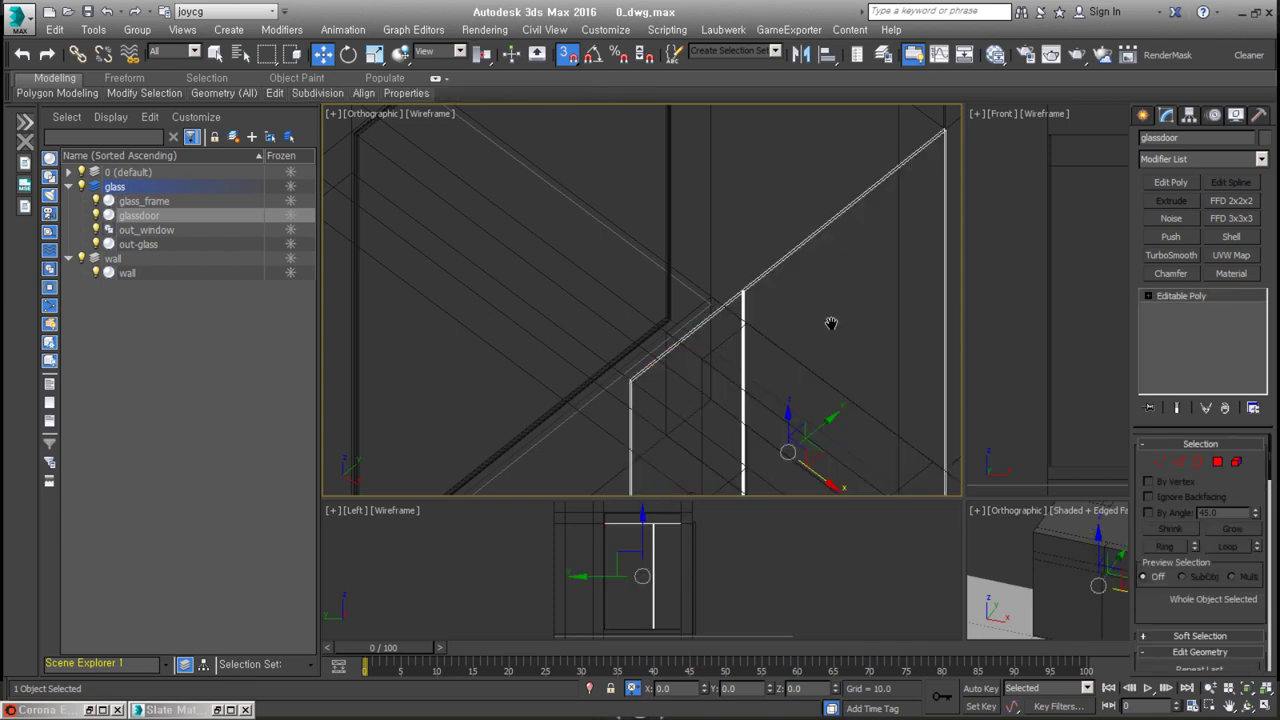
{"action": "scroll", "coordinate": [831, 320], "scroll_direction": "up", "scroll_amount": 3}
{"action": "scroll", "coordinate": [829, 330], "scroll_direction": "up", "scroll_amount": 3}
{"action": "scroll", "coordinate": [845, 300], "scroll_direction": "up", "scroll_amount": 4}
{"action": "key", "text": "1"}
{"action": "key", "text": "z"}
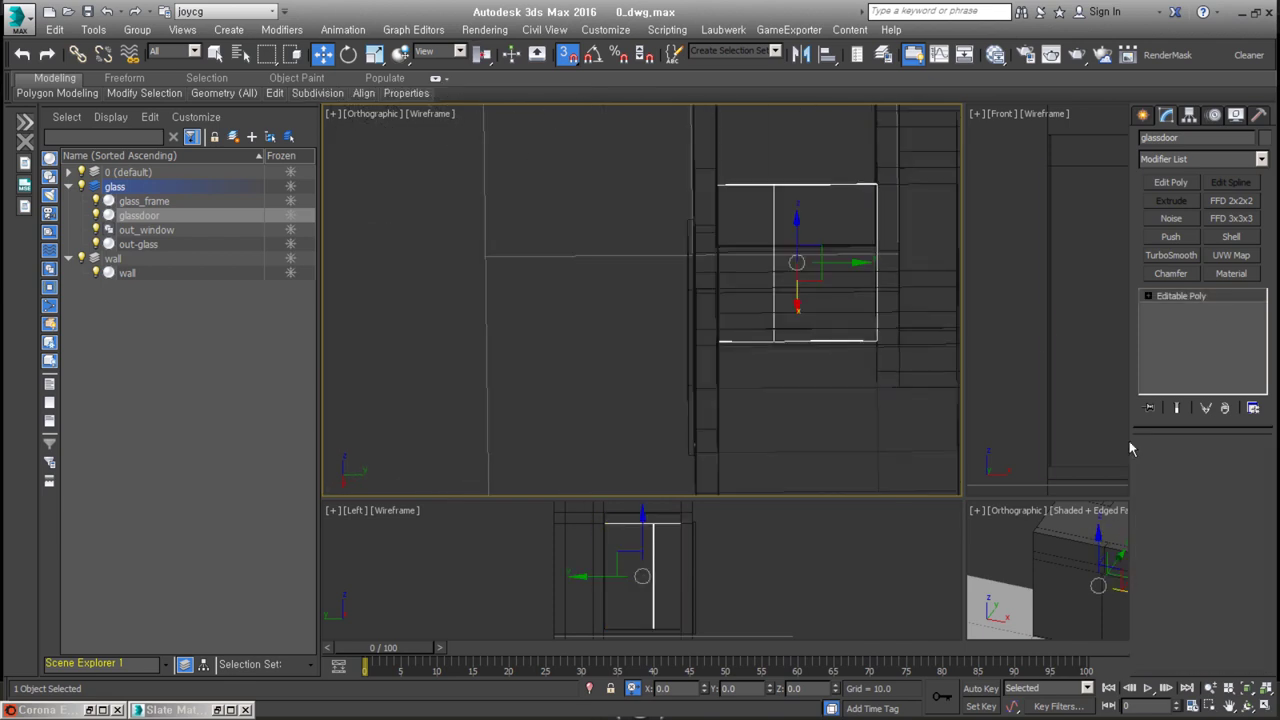
{"action": "key", "text": "t"}
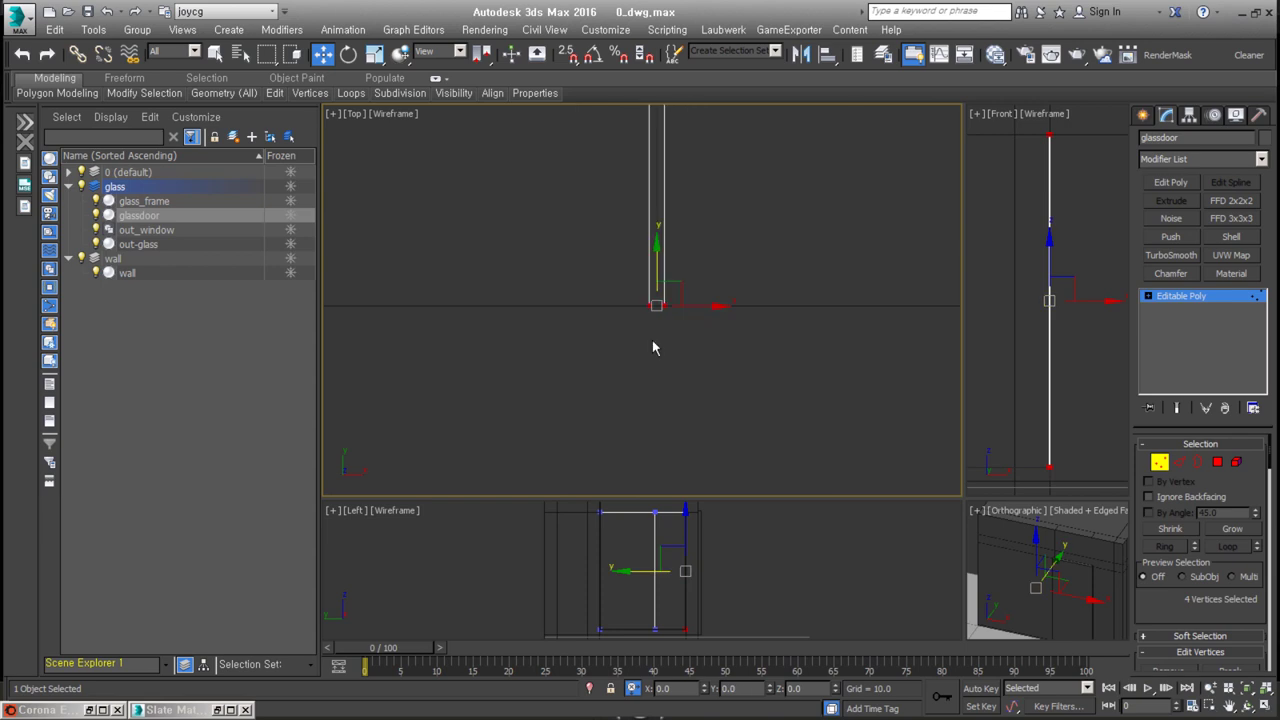
- Detach the selected door polygon as a separate object, Object002
{"action": "mouse_move", "coordinate": [777, 419]}
{"action": "middle_mouse_down", "text": "alt"}
{"action": "mouse_move", "coordinate": [737, 263]}
{"action": "mouse_move", "coordinate": [757, 345]}
{"action": "middle_mouse_up", "text": "alt"}
{"action": "middle_click_drag", "start_coordinate": [809, 458], "coordinate": [652, 97], "text": "alt"}
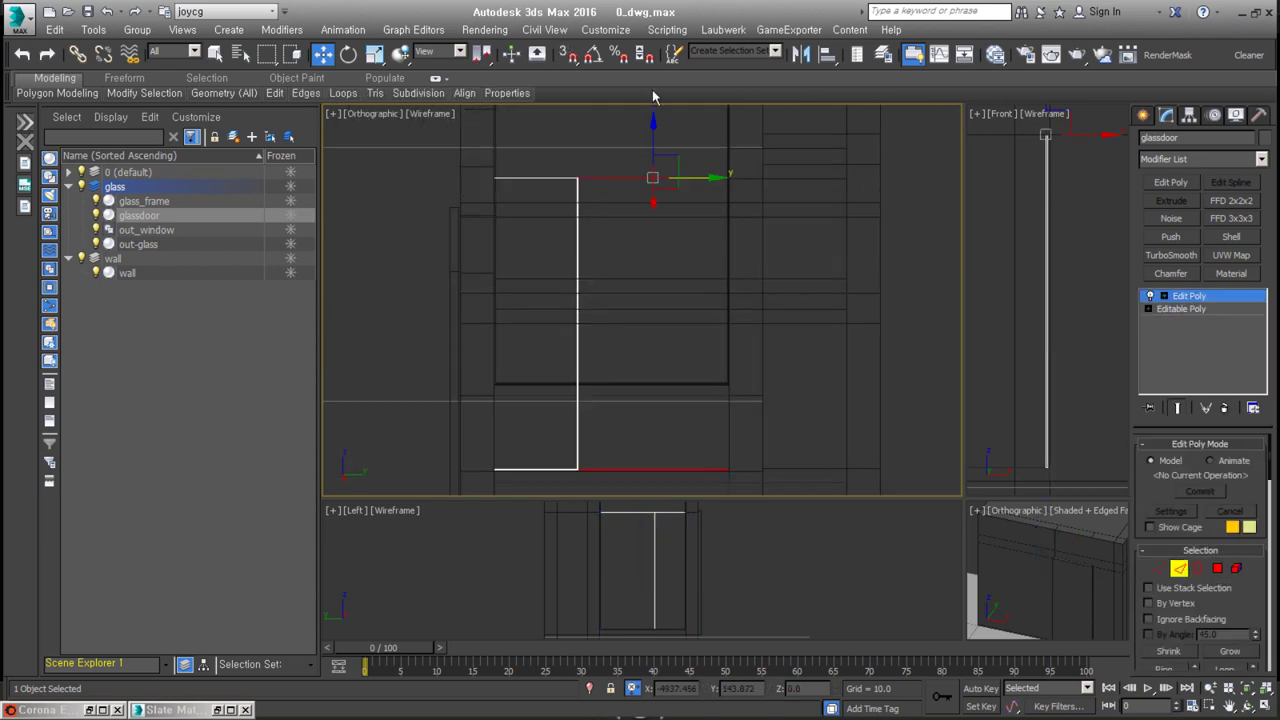
{"action": "mouse_move", "coordinate": [734, 300]}
{"action": "middle_mouse_down", "text": "alt"}
{"action": "mouse_move", "coordinate": [670, 241]}
{"action": "mouse_move", "coordinate": [720, 250]}
{"action": "mouse_move", "coordinate": [737, 209]}
{"action": "mouse_move", "coordinate": [667, 217]}
{"action": "mouse_move", "coordinate": [729, 277]}
{"action": "mouse_move", "coordinate": [737, 309]}
{"action": "middle_mouse_up", "text": "alt"}
{"action": "key", "text": "4"}
{"action": "key", "text": "w"}
{"action": "right_click", "coordinate": [737, 309]}
{"action": "left_click", "coordinate": [694, 371]}
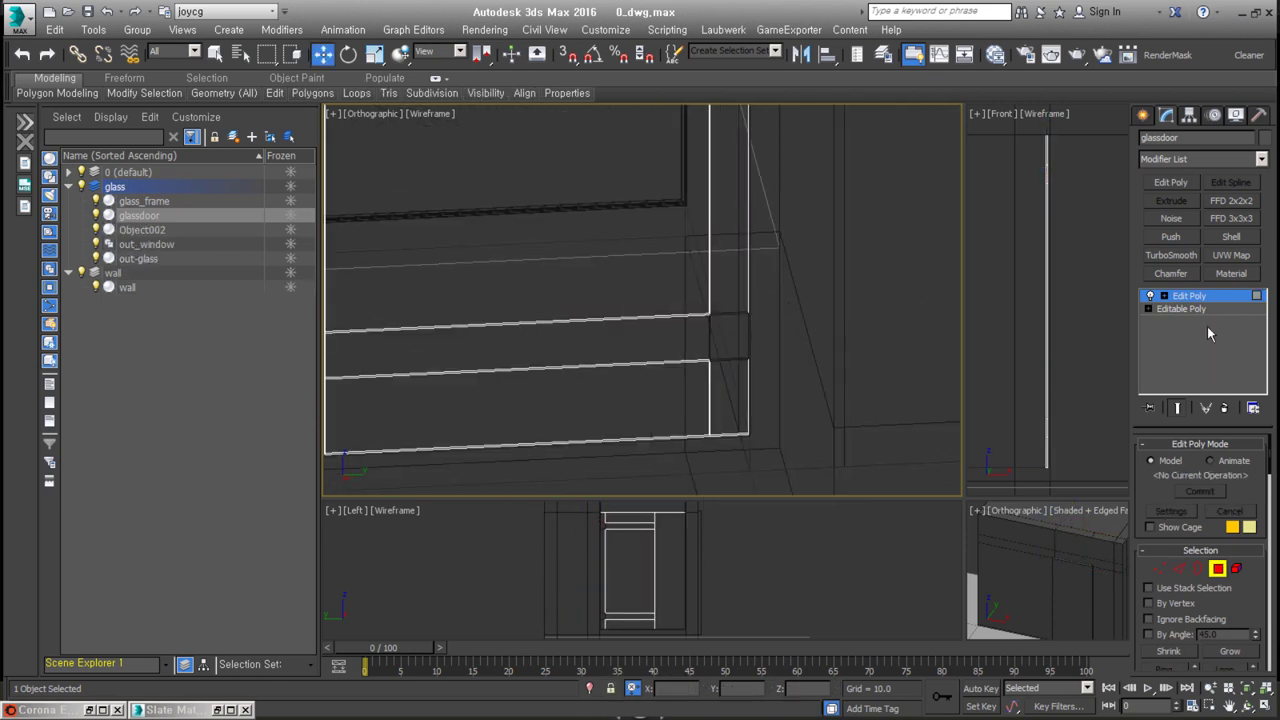
- Scale and reposition the two selected frame vertices at the lower part of the door
{"action": "left_click", "coordinate": [1160, 570]}
{"action": "key", "text": "r"}
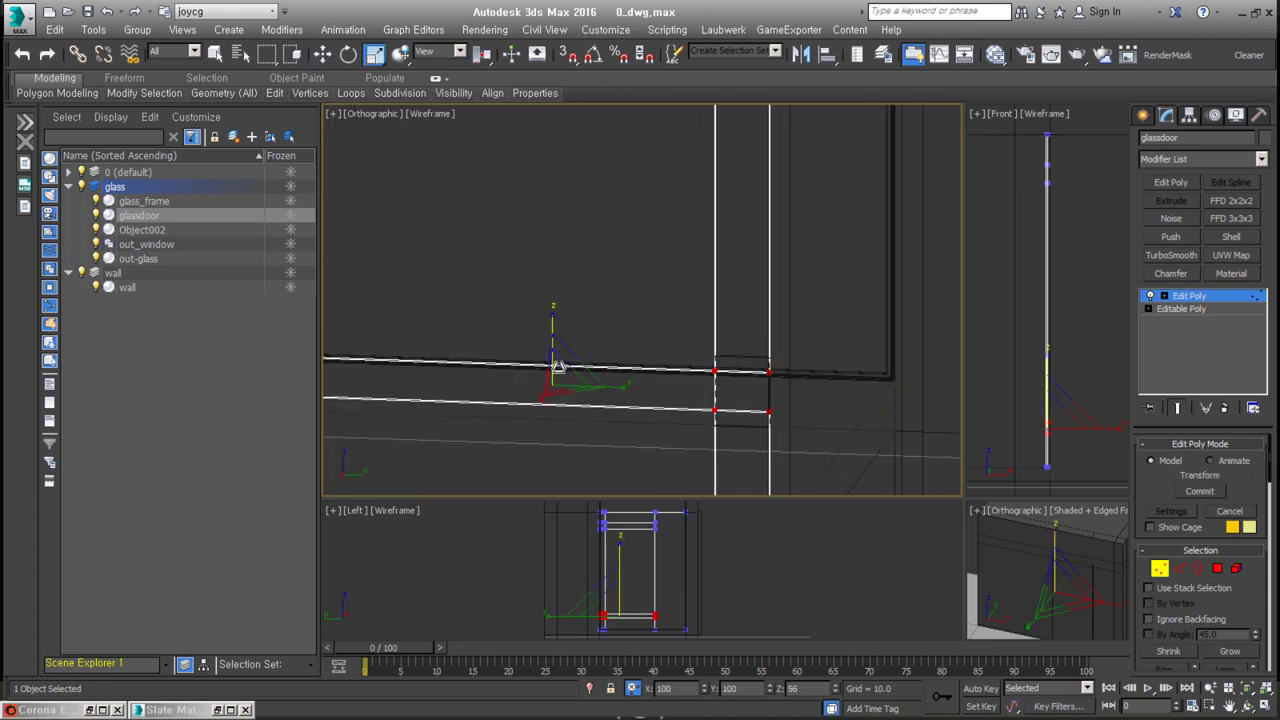
{"action": "scroll", "coordinate": [645, 170], "scroll_direction": "down", "scroll_amount": 3}
{"action": "scroll", "coordinate": [734, 220], "scroll_direction": "up", "scroll_amount": 3}
{"action": "middle_click_drag", "start_coordinate": [734, 220], "coordinate": [760, 240], "text": "alt"}
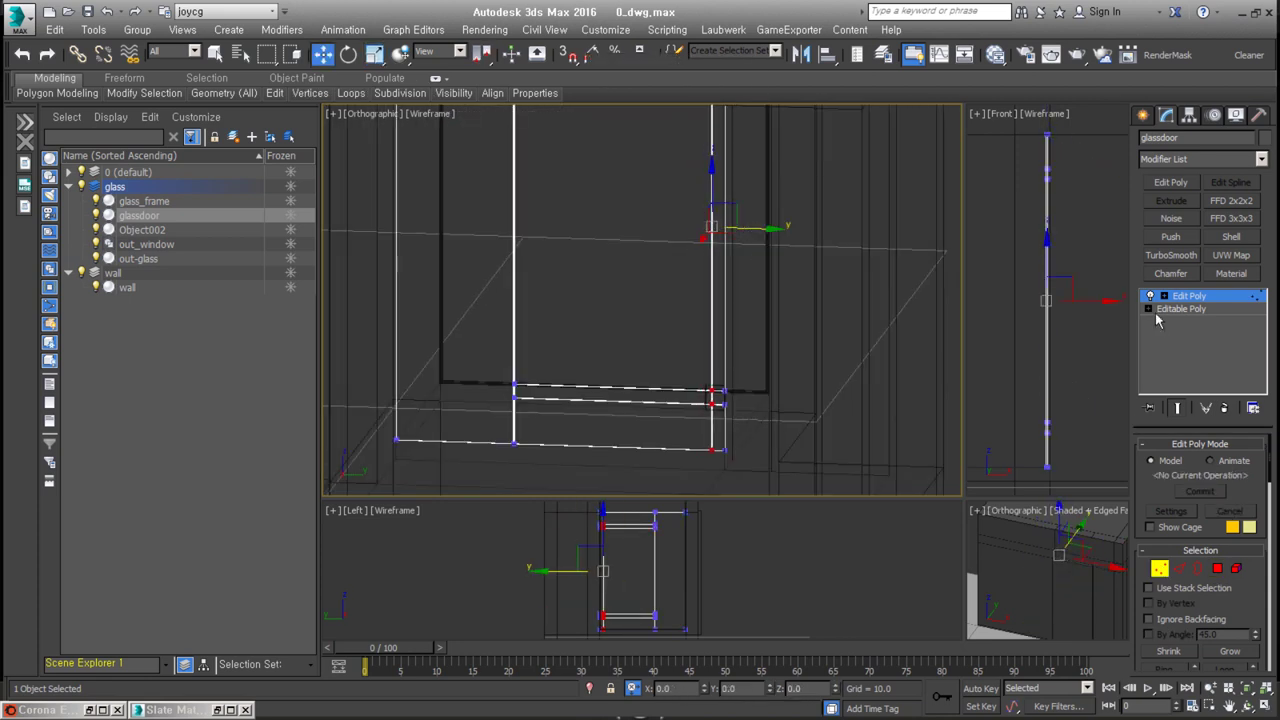
{"action": "key", "text": "w"}
{"action": "left_click", "coordinate": [1217, 568]}
{"action": "scroll", "coordinate": [551, 248], "scroll_direction": "up", "scroll_amount": 5}
{"action": "scroll", "coordinate": [623, 274], "scroll_direction": "up", "scroll_amount": 2}
{"action": "scroll", "coordinate": [688, 387], "scroll_direction": "down", "scroll_amount": 3}
{"action": "scroll", "coordinate": [870, 362], "scroll_direction": "up", "scroll_amount": 3}
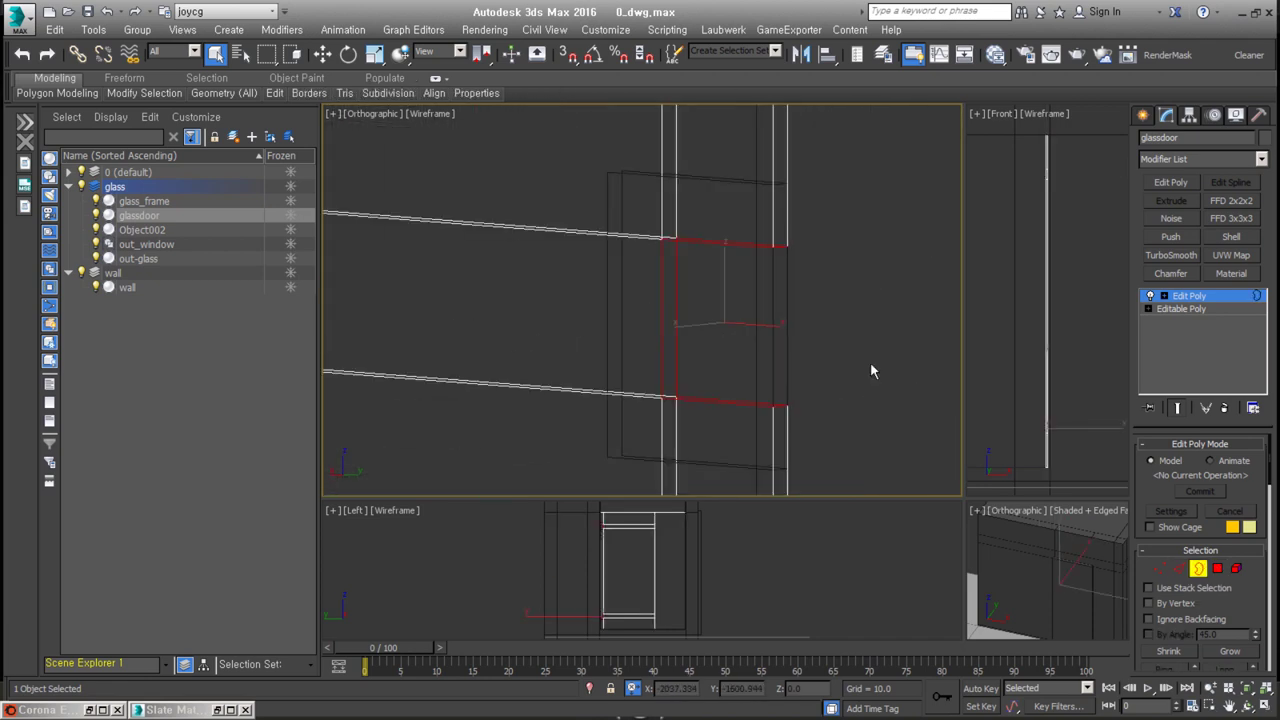
{"action": "key", "text": "1"}
{"action": "mouse_move", "coordinate": [870, 362]}
{"action": "middle_mouse_down"}
{"action": "mouse_move", "coordinate": [724, 354]}
{"action": "mouse_move", "coordinate": [728, 277]}
{"action": "mouse_move", "coordinate": [843, 277]}
{"action": "mouse_move", "coordinate": [757, 320]}
{"action": "mouse_move", "coordinate": [720, 434]}
{"action": "mouse_move", "coordinate": [886, 400]}
{"action": "mouse_move", "coordinate": [800, 334]}
{"action": "mouse_move", "coordinate": [734, 530]}
{"action": "middle_mouse_up"}
- Collapse the door to Editable Poly and select the detached Object002 panel
{"action": "key", "text": "4"}
{"action": "left_click", "coordinate": [142, 230]}
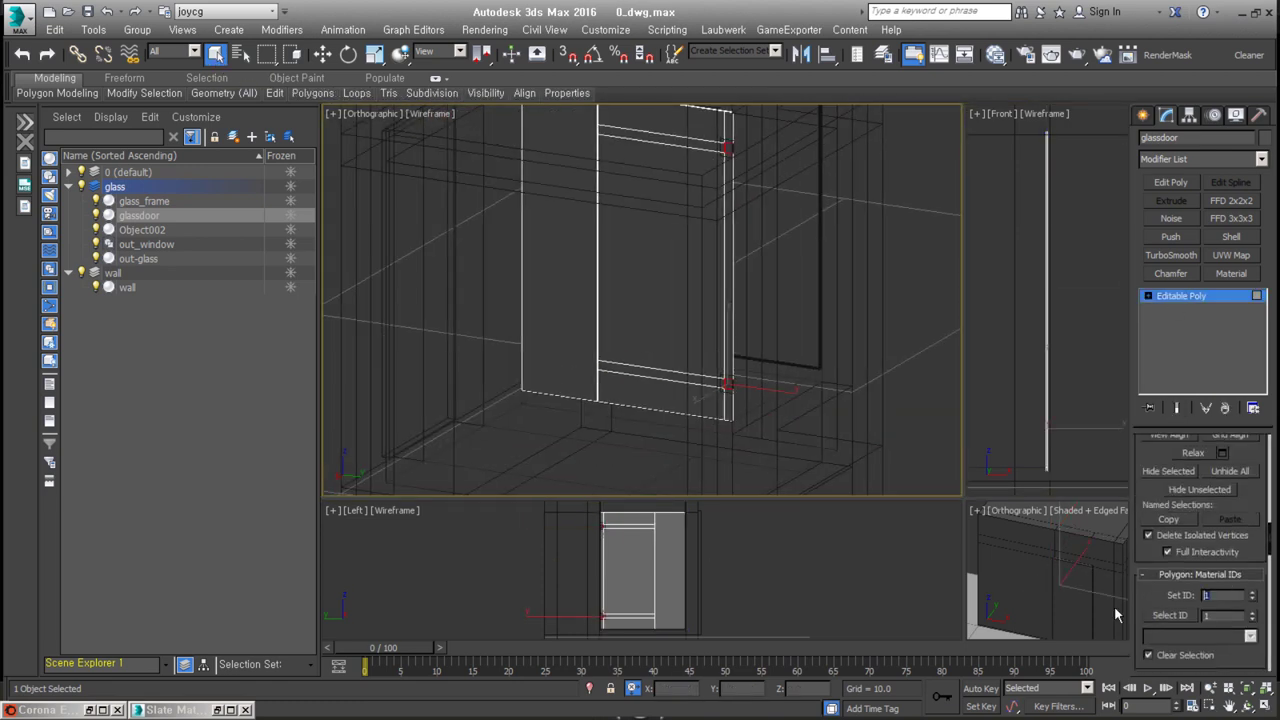
{"action": "key", "text": "z"}
{"action": "scroll", "coordinate": [754, 354], "scroll_direction": "up", "scroll_amount": 2}
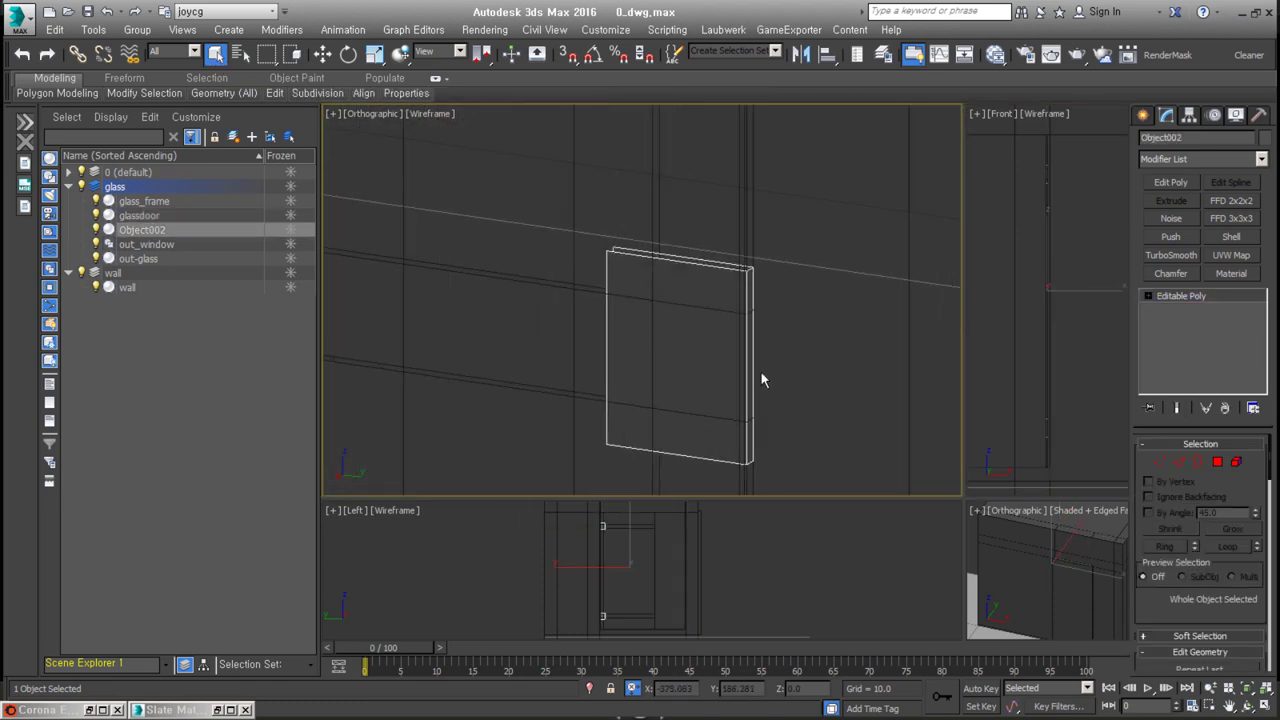
- Reset the frame shell's Inner Amount to 0 and raise its Outer Amount slightly
{"action": "scroll", "coordinate": [760, 370], "scroll_direction": "up", "scroll_amount": 1}
{"action": "middle_click_drag", "start_coordinate": [801, 465], "coordinate": [694, 283], "text": "alt"}
{"action": "scroll", "coordinate": [789, 229], "scroll_direction": "down", "scroll_amount": 3}
{"action": "key", "text": "2"}
{"action": "scroll", "coordinate": [677, 403], "scroll_direction": "up", "scroll_amount": 2}
{"action": "scroll", "coordinate": [699, 331], "scroll_direction": "up", "scroll_amount": 2}
{"action": "middle_click_drag", "start_coordinate": [699, 331], "coordinate": [714, 371], "text": "alt"}
{"action": "scroll", "coordinate": [755, 381], "scroll_direction": "down", "scroll_amount": 2}
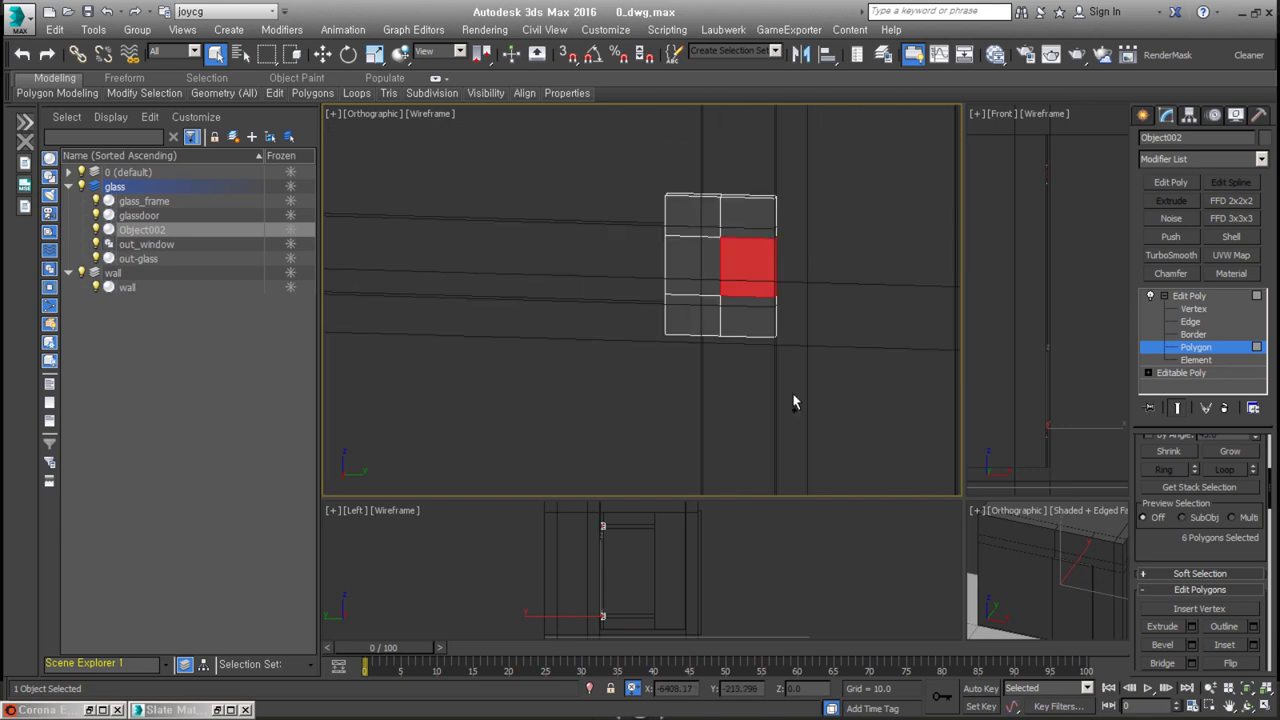
{"action": "right_click", "coordinate": [1252, 466]}
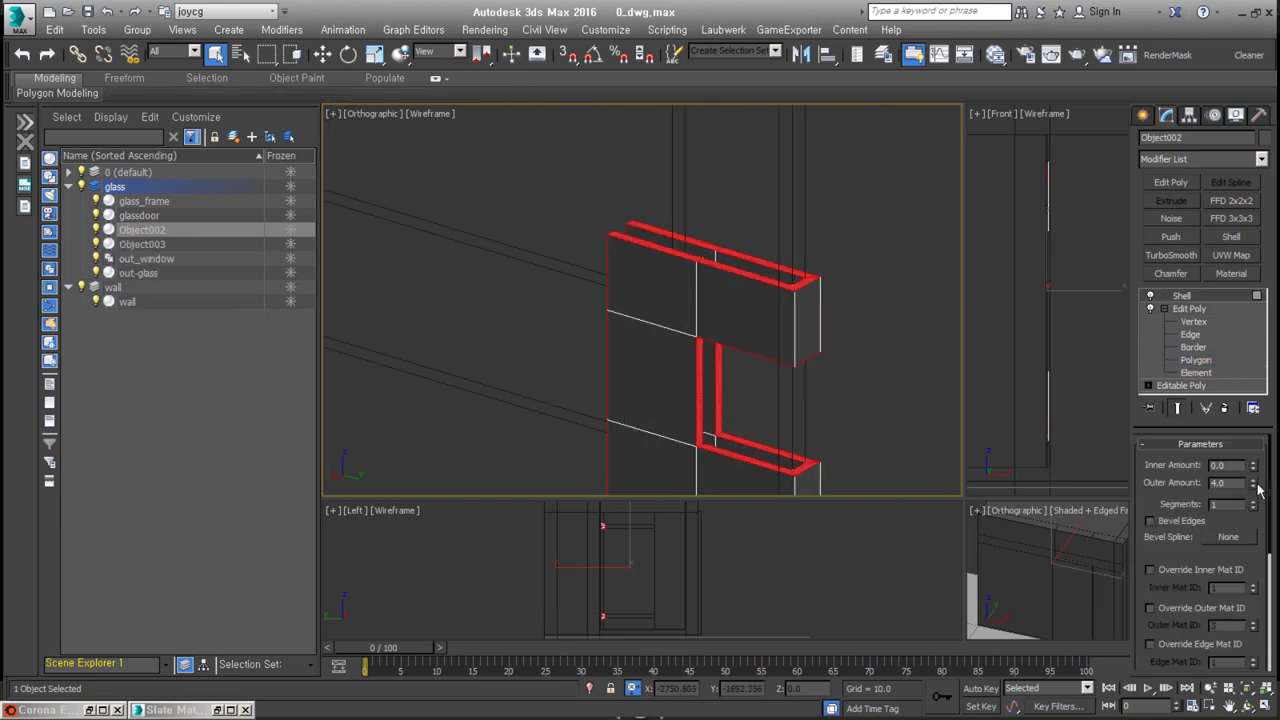
{"action": "left_click_drag", "start_coordinate": [1254, 268], "coordinate": [1254, 250]}
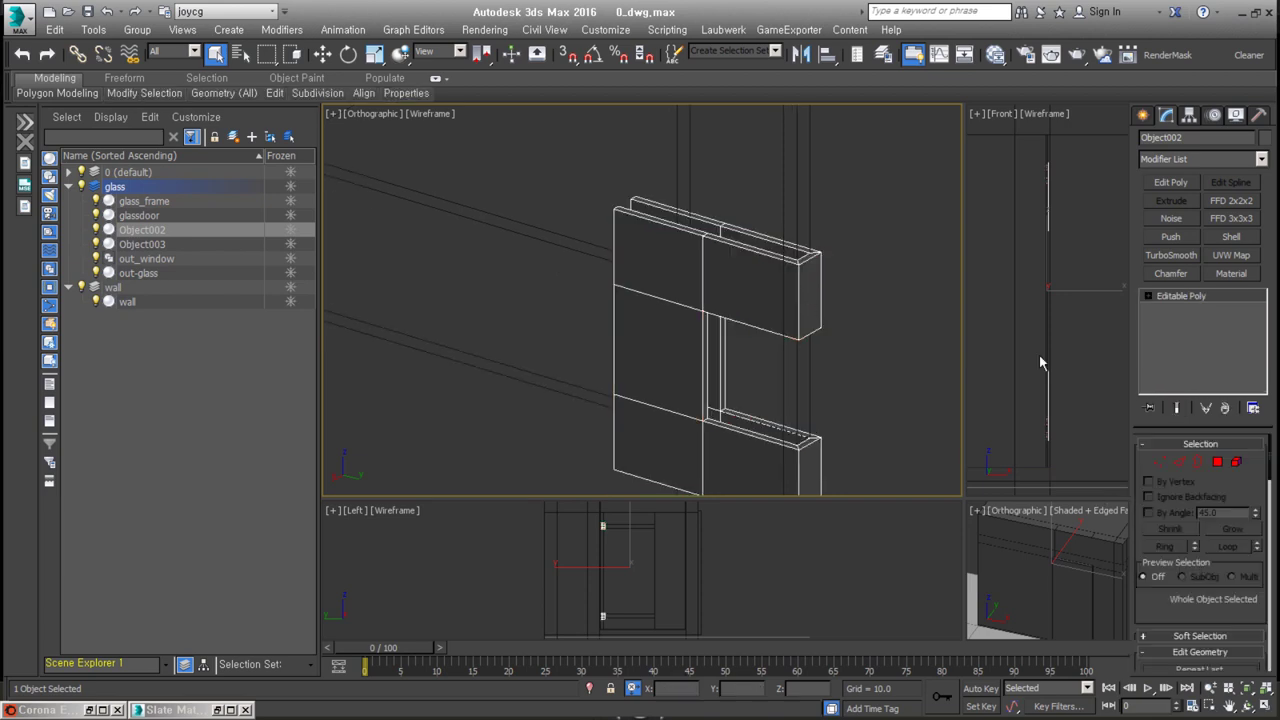
- Chamfer the selected edges of the glass panel Object003
{"action": "left_click", "coordinate": [737, 222]}
{"action": "key", "text": "z"}
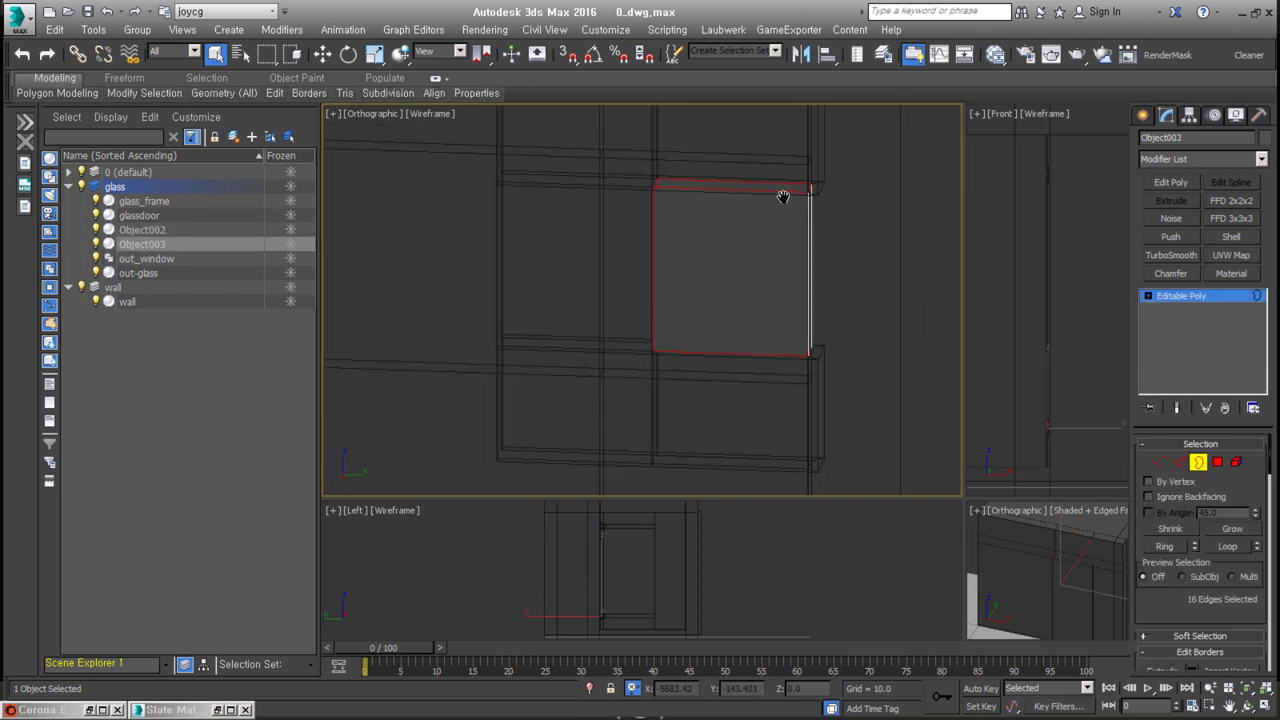
{"action": "key", "text": "ctrl+shift+c"}
{"action": "scroll", "coordinate": [783, 196], "scroll_direction": "up", "scroll_amount": 2}
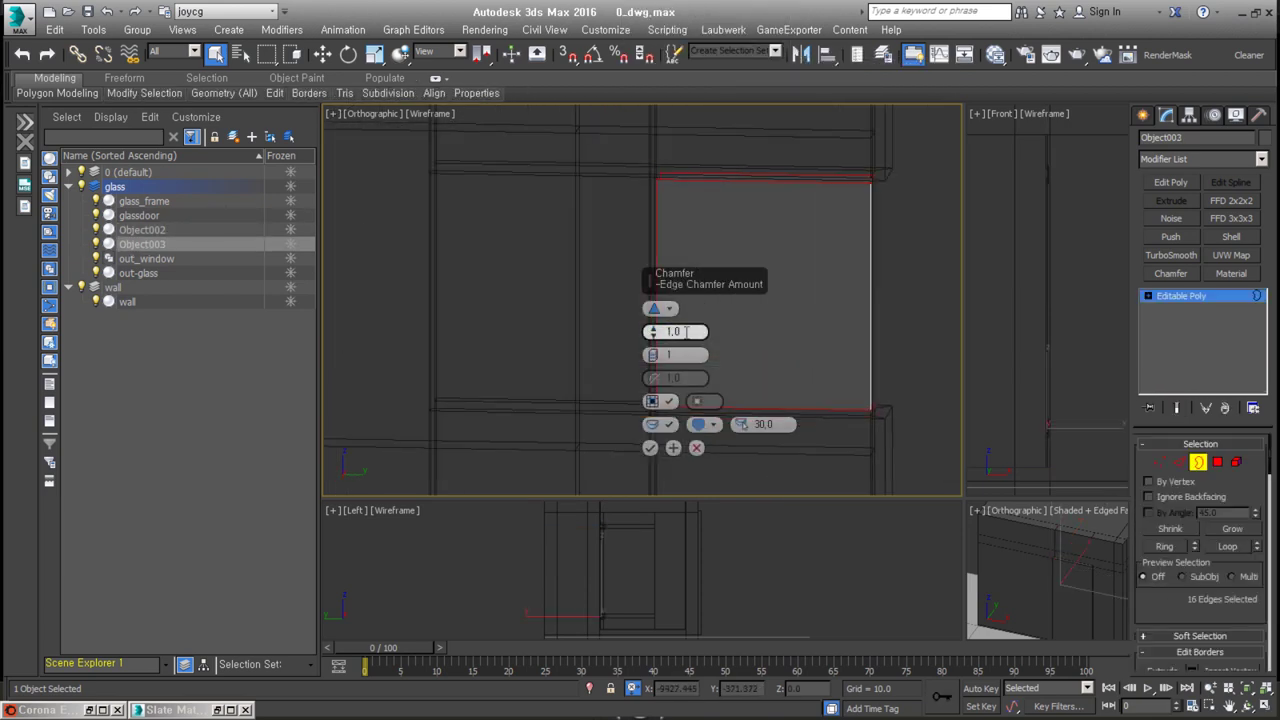
{"action": "left_click", "coordinate": [649, 449]}
{"action": "scroll", "coordinate": [790, 330], "scroll_direction": "down", "scroll_amount": 5}
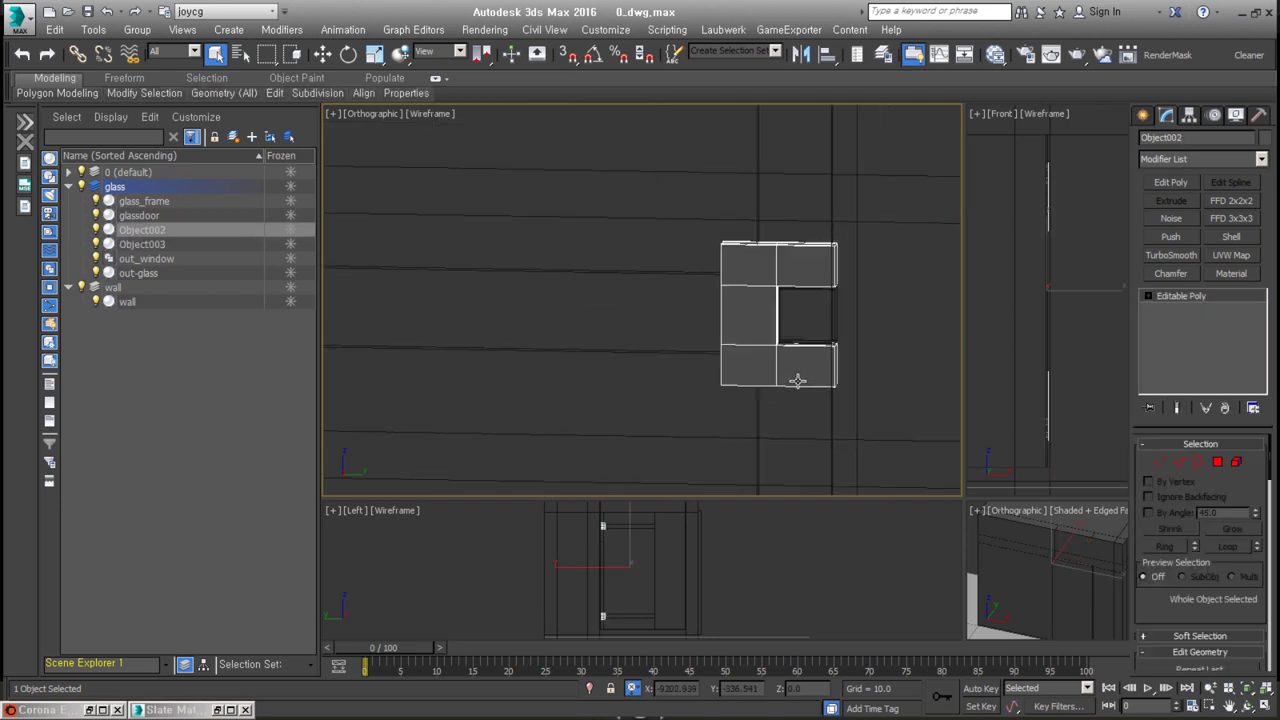
- Select the window frame's front and top-rail faces
{"action": "left_click", "coordinate": [812, 225]}
{"action": "key", "text": "4"}
{"action": "left_click", "coordinate": [726, 252]}
{"action": "middle_click_drag", "start_coordinate": [726, 252], "coordinate": [811, 271], "text": "alt"}
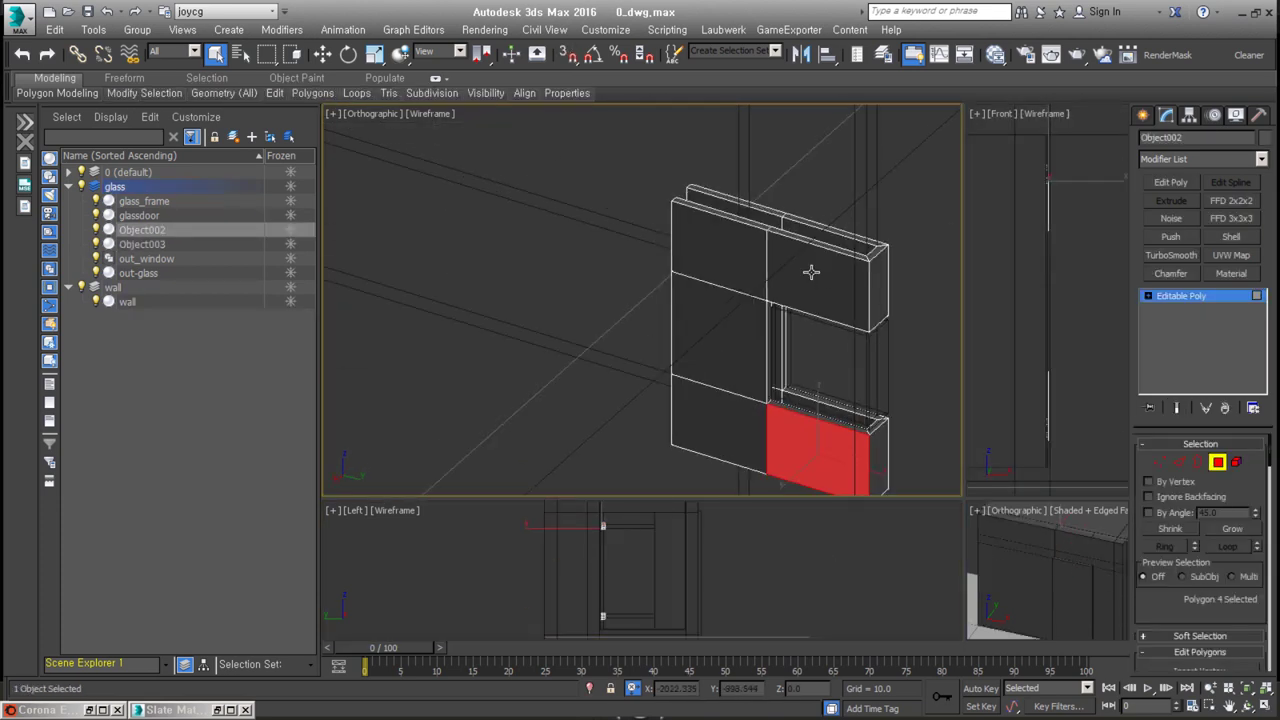
{"action": "left_click", "coordinate": [810, 338]}
{"action": "middle_click_drag", "start_coordinate": [810, 338], "coordinate": [791, 227], "text": "alt"}
{"action": "scroll", "coordinate": [791, 227], "scroll_direction": "up", "scroll_amount": 3}
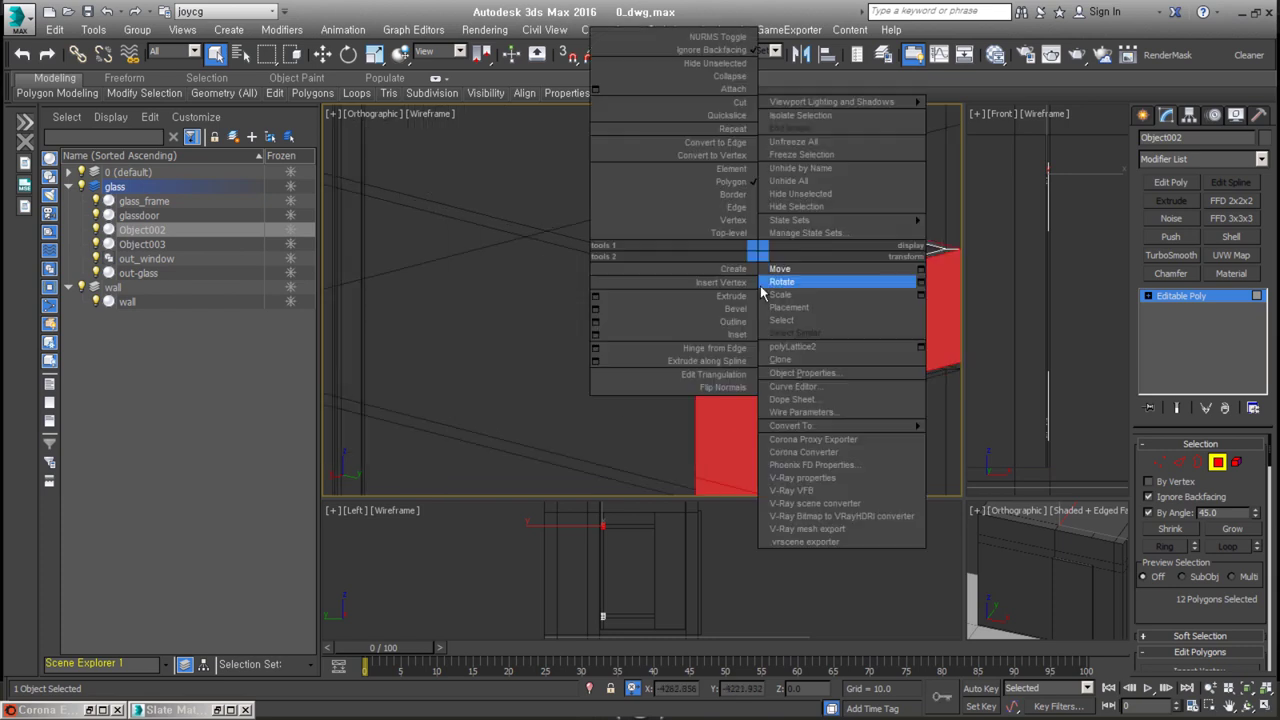
{"action": "mouse_move", "coordinate": [790, 281]}
{"action": "middle_mouse_down", "text": "alt"}
{"action": "mouse_move", "coordinate": [596, 228]}
{"action": "mouse_move", "coordinate": [766, 337]}
{"action": "mouse_move", "coordinate": [815, 290]}
{"action": "middle_mouse_up", "text": "alt"}
- Work on the frame's edges around the sill corner and top sill
{"action": "key", "text": "w"}
{"action": "key", "text": "2"}
{"action": "scroll", "coordinate": [751, 300], "scroll_direction": "down", "scroll_amount": 3}
{"action": "scroll", "coordinate": [866, 400], "scroll_direction": "up", "scroll_amount": 5}
{"action": "mouse_move", "coordinate": [866, 400]}
{"action": "middle_mouse_down", "text": "alt"}
{"action": "mouse_move", "coordinate": [843, 409]}
{"action": "mouse_move", "coordinate": [886, 400]}
{"action": "mouse_move", "coordinate": [605, 237]}
{"action": "mouse_move", "coordinate": [700, 300]}
{"action": "middle_mouse_up", "text": "alt"}
{"action": "scroll", "coordinate": [840, 430], "scroll_direction": "up", "scroll_amount": 2}
{"action": "scroll", "coordinate": [870, 410], "scroll_direction": "down", "scroll_amount": 3}
{"action": "key", "text": "4"}
{"action": "key", "text": "2"}
{"action": "key", "text": "w"}
{"action": "scroll", "coordinate": [712, 302], "scroll_direction": "down", "scroll_amount": 3}
{"action": "scroll", "coordinate": [728, 351], "scroll_direction": "up", "scroll_amount": 4}
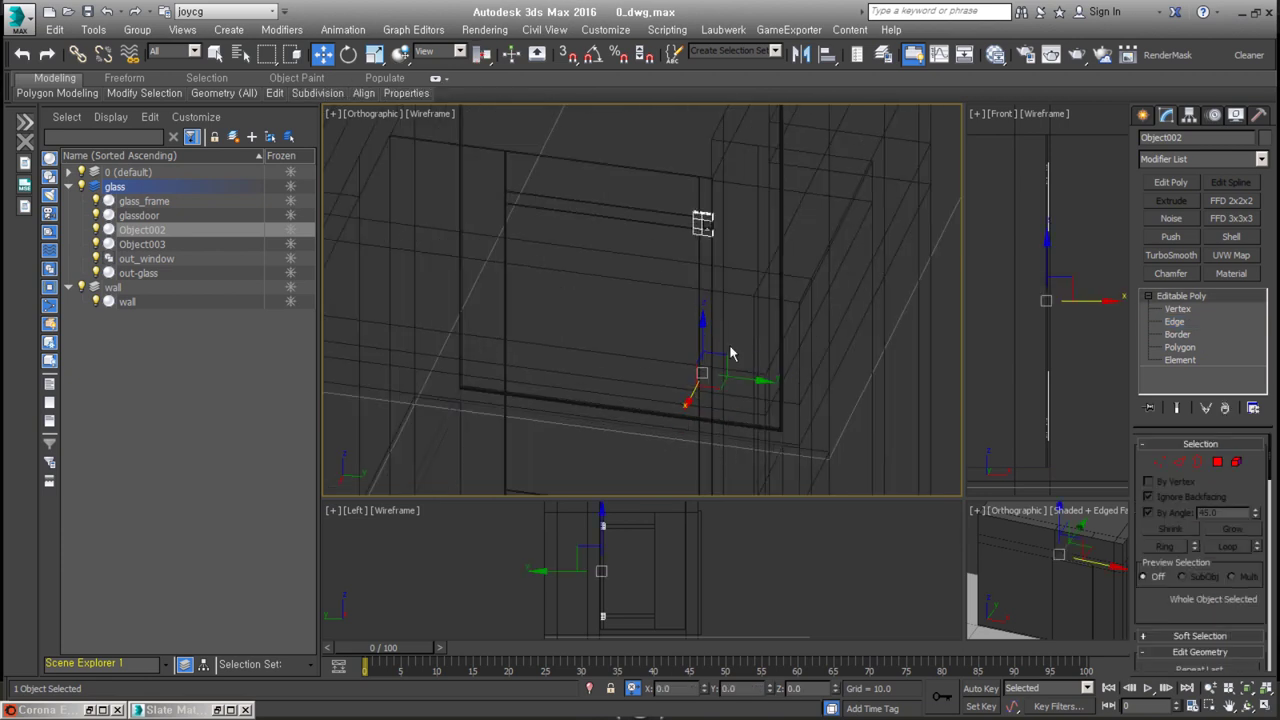
{"action": "middle_click_drag", "start_coordinate": [728, 351], "coordinate": [855, 226], "text": "alt"}
{"action": "scroll", "coordinate": [855, 226], "scroll_direction": "down", "scroll_amount": 3}
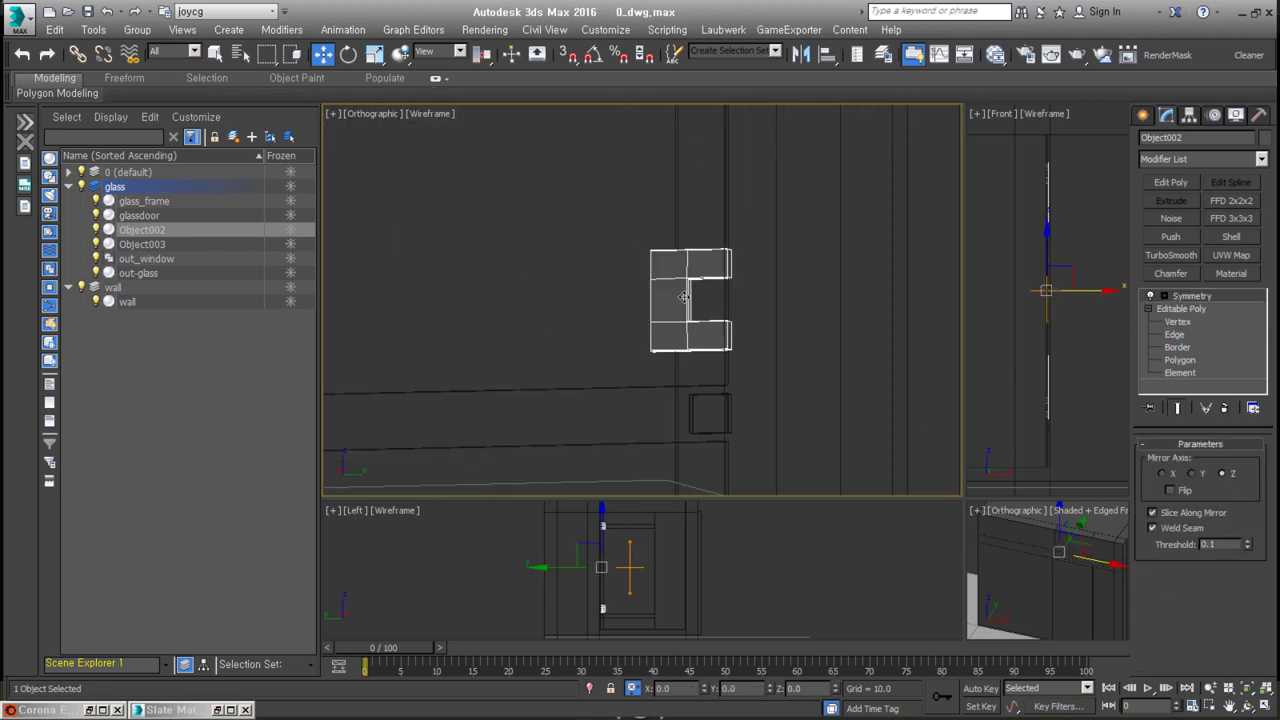
- Undo the mirrored symmetry on the frame and select all its faces
{"action": "key", "text": "ctrl+z"}
{"action": "key", "text": "4"}
{"action": "key", "text": "ctrl+a"}
{"action": "scroll", "coordinate": [694, 394], "scroll_direction": "up", "scroll_amount": 2}
{"action": "key", "text": "z"}
{"action": "key", "text": "4"}
- Attach the frame to Object003 and group glass_frame, glassdoor and Object003 as 'door'
{"action": "left_click", "coordinate": [690, 355]}
{"action": "left_click", "coordinate": [1163, 568]}
{"action": "left_click", "coordinate": [745, 370]}
{"action": "scroll", "coordinate": [815, 367], "scroll_direction": "up", "scroll_amount": 3}
{"action": "key", "text": "w"}
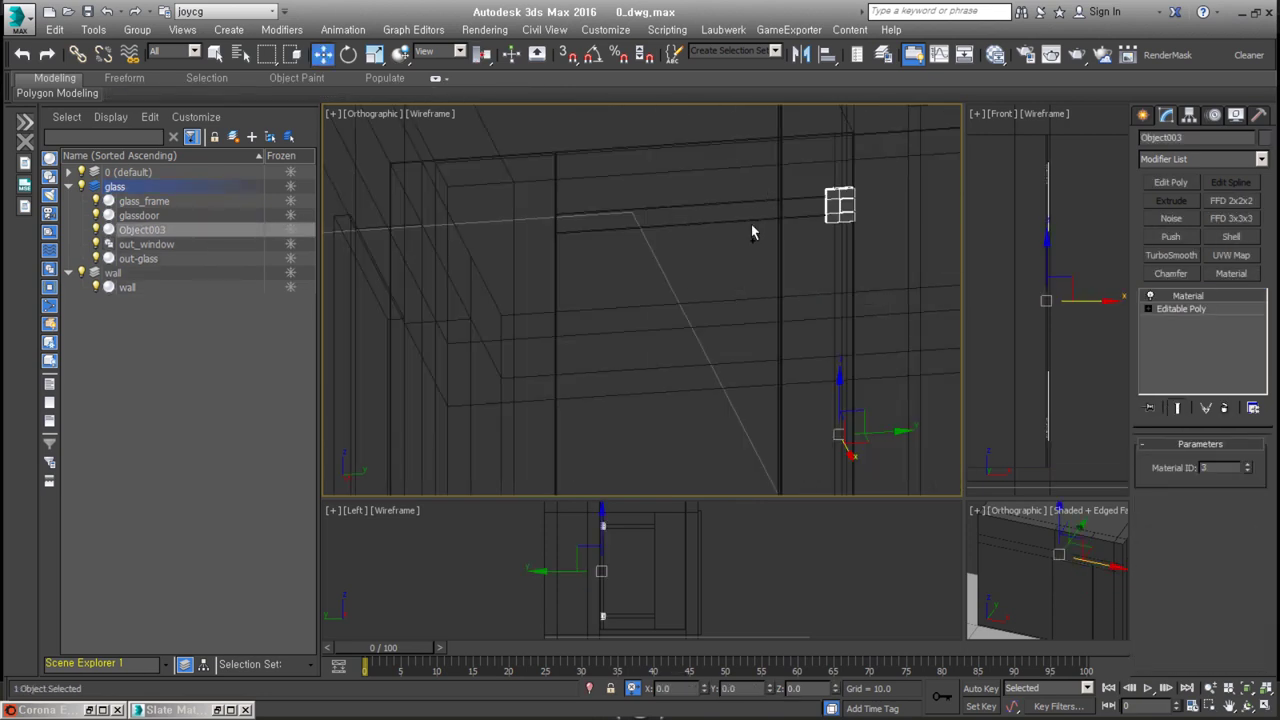
{"action": "middle_click_drag", "start_coordinate": [751, 217], "coordinate": [777, 323], "text": "alt"}
{"action": "key", "text": "F3"}
{"action": "scroll", "coordinate": [674, 360], "scroll_direction": "down", "scroll_amount": 3}
- Shell the tall box to Outer Amount 700 and the countertop slab to Inner Amount 100
{"action": "key", "text": "t"}
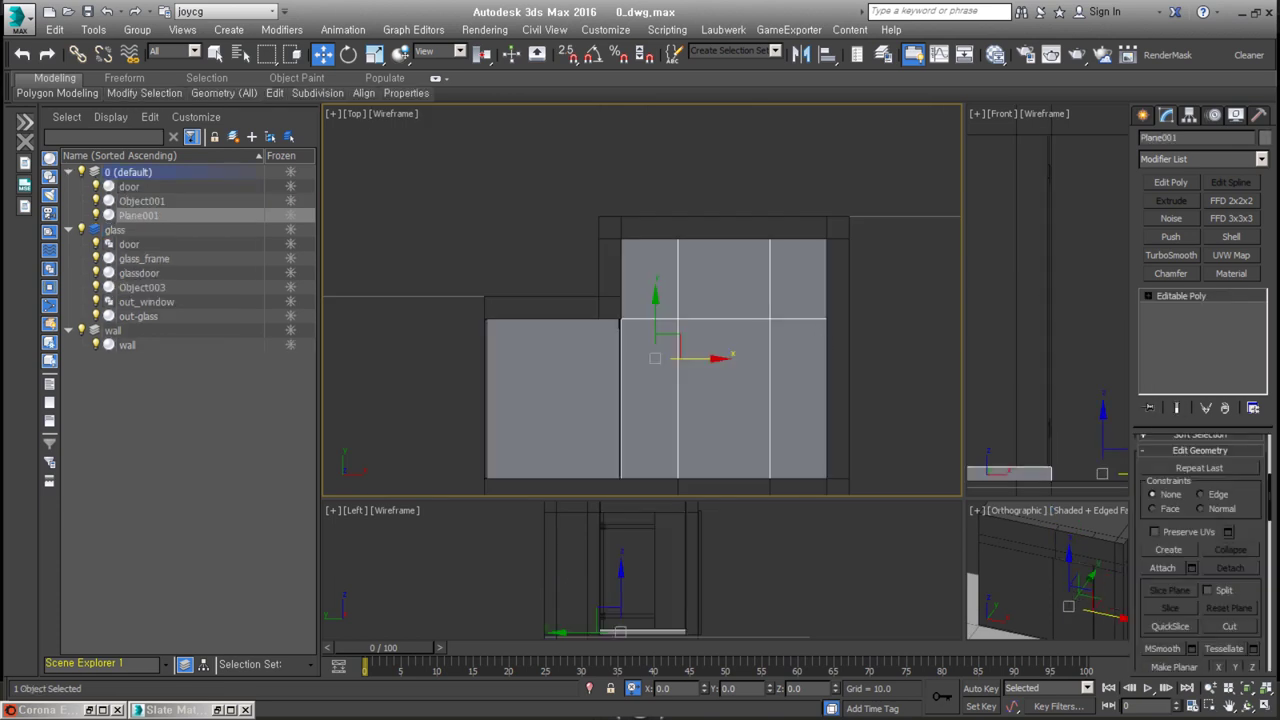
{"action": "double_click", "coordinate": [395, 320]}
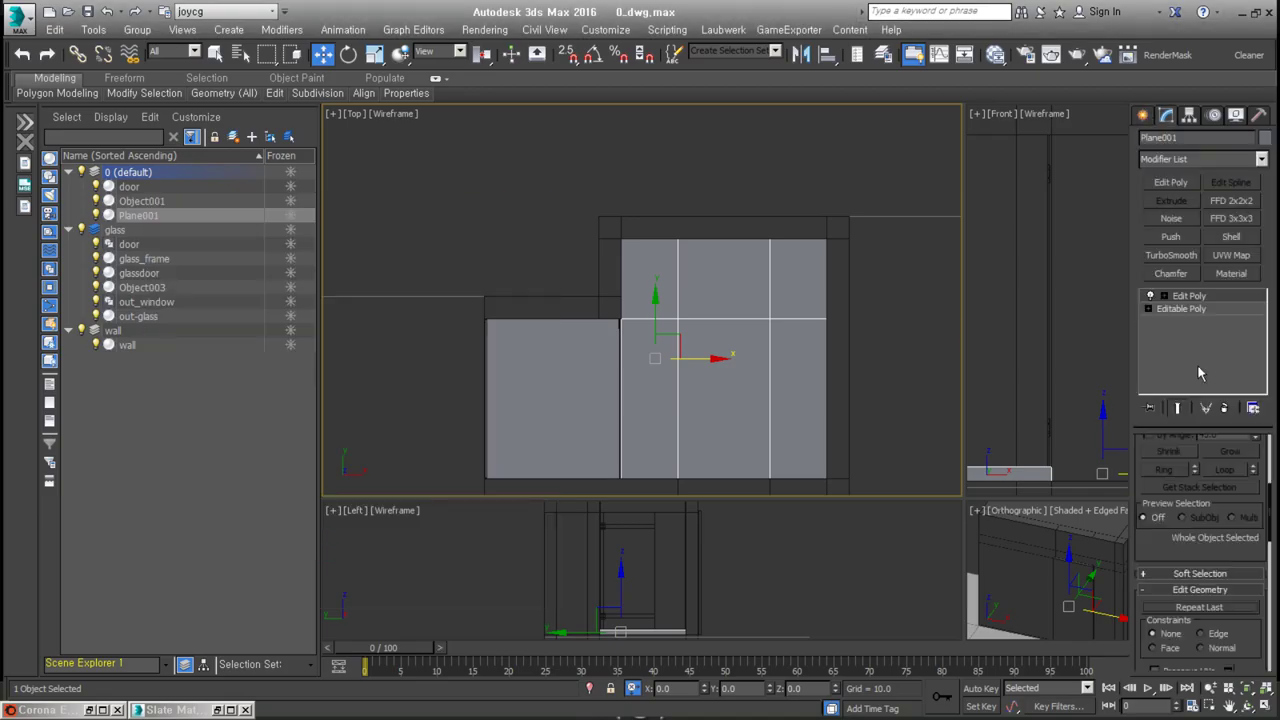
{"action": "left_click", "coordinate": [649, 447]}
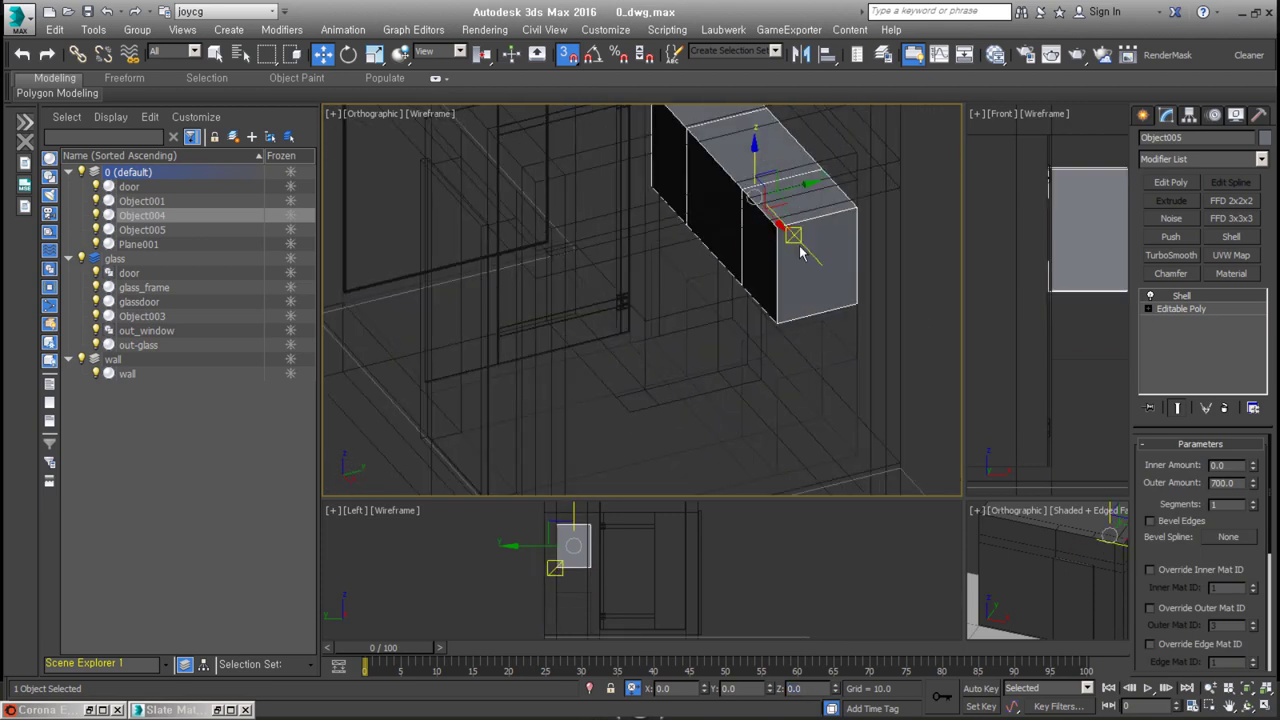
{"action": "left_click", "coordinate": [849, 210]}
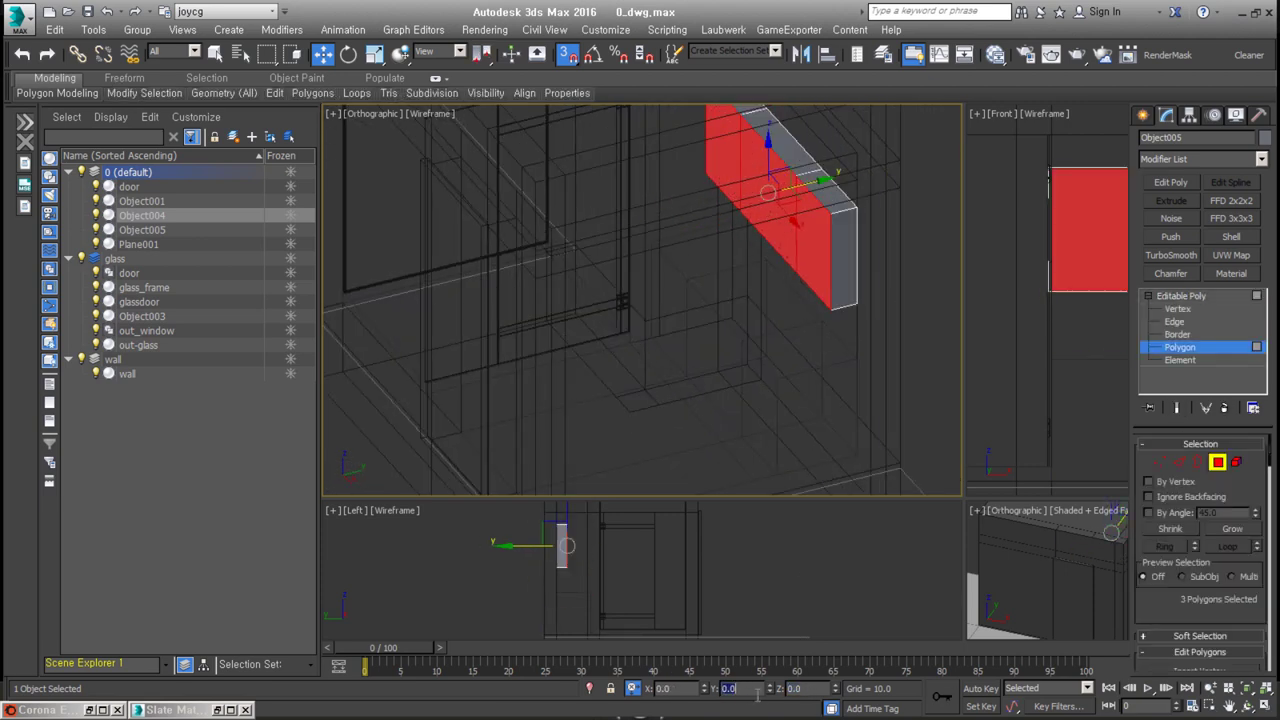
{"action": "middle_click_drag", "start_coordinate": [834, 366], "coordinate": [683, 340], "text": "alt"}
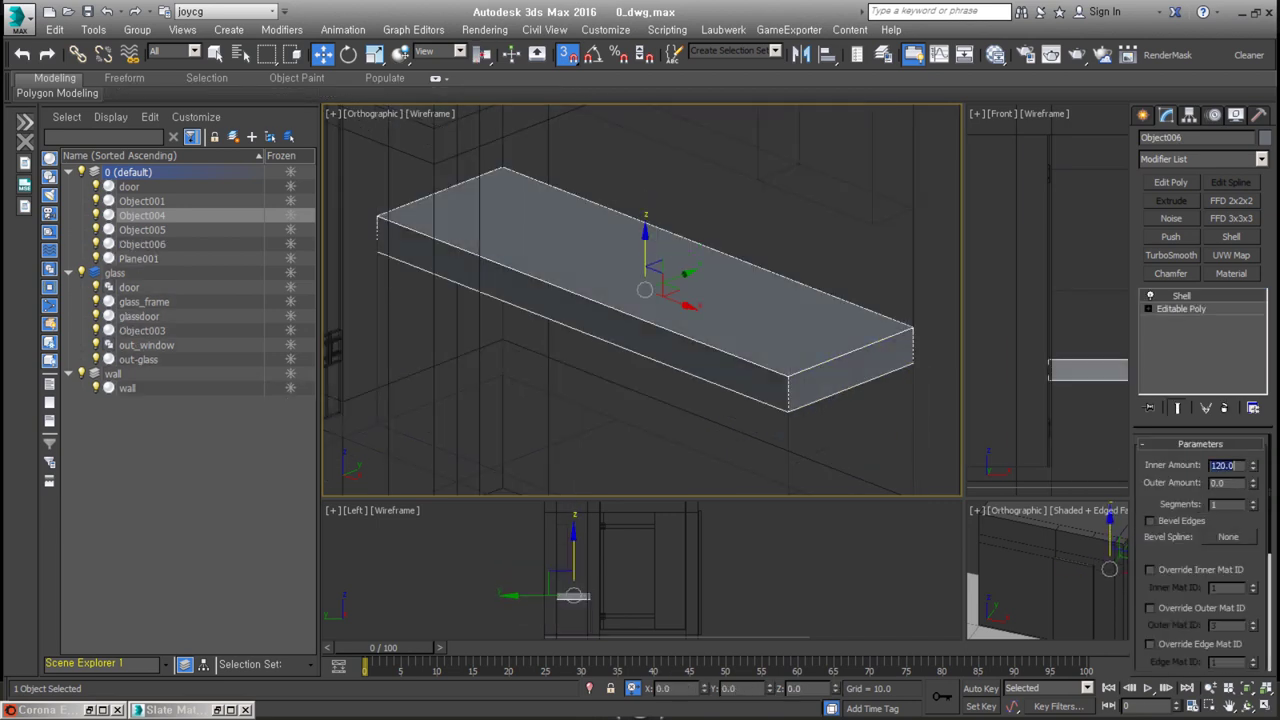
{"action": "middle_click_drag", "start_coordinate": [811, 263], "coordinate": [717, 403], "text": "alt"}
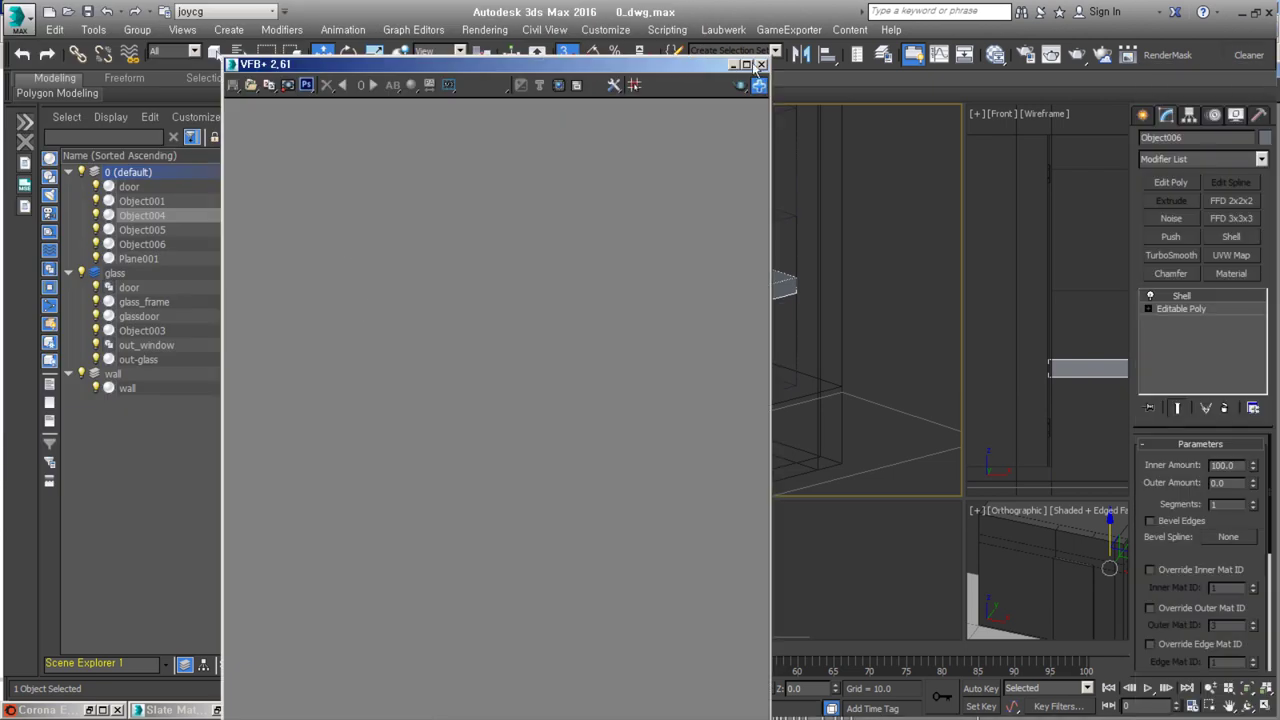
- Bring up the Grey-Loft-OOOOX-9.jpg reference, then select the flat box Object004's faces
{"action": "left_click", "coordinate": [696, 16]}
{"action": "left_click", "coordinate": [605, 29]}
{"action": "key", "text": "Escape"}
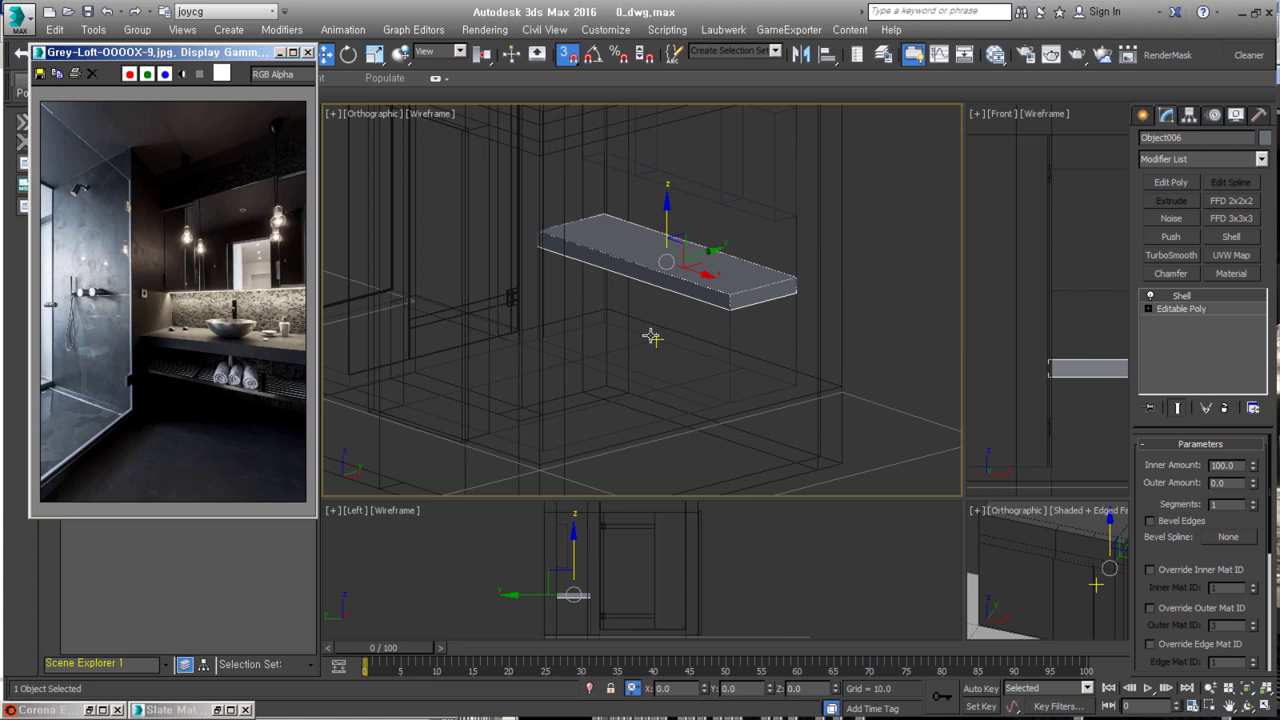
{"action": "left_click", "coordinate": [651, 337]}
{"action": "left_click", "coordinate": [1216, 462]}
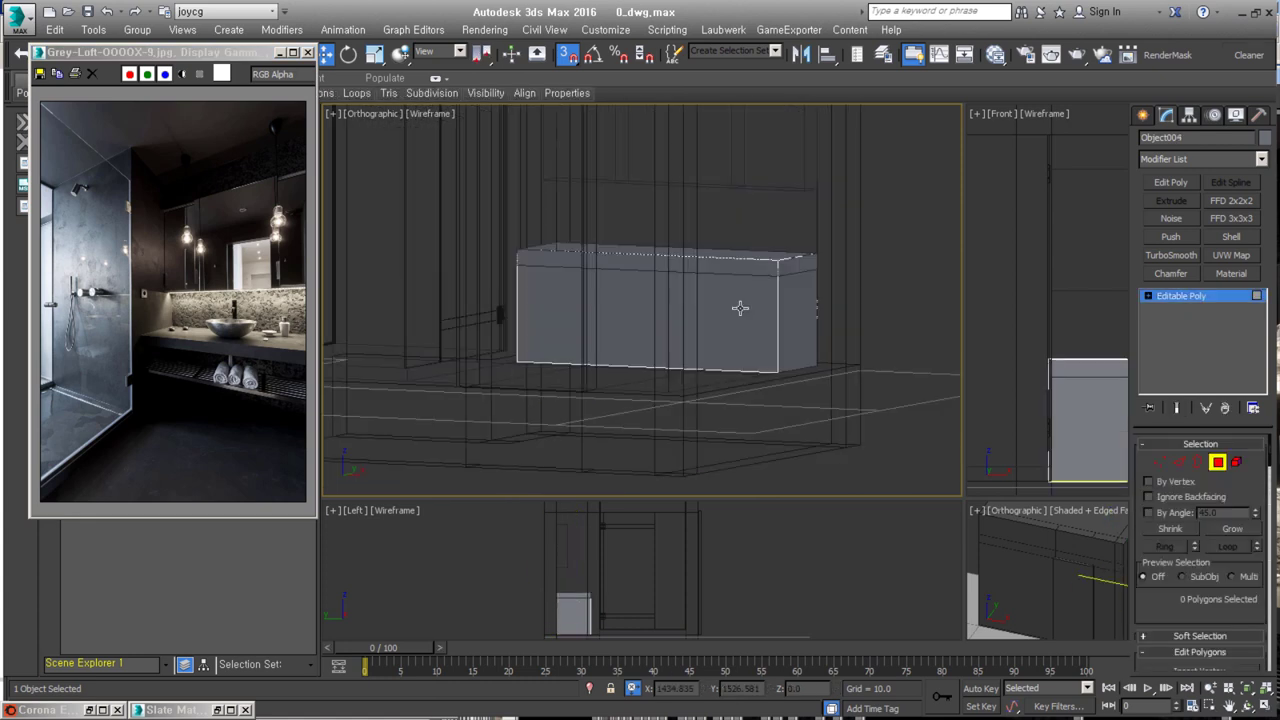
- Draw a sphere over the counter slab and align it to the flat box
{"action": "key", "text": "z"}
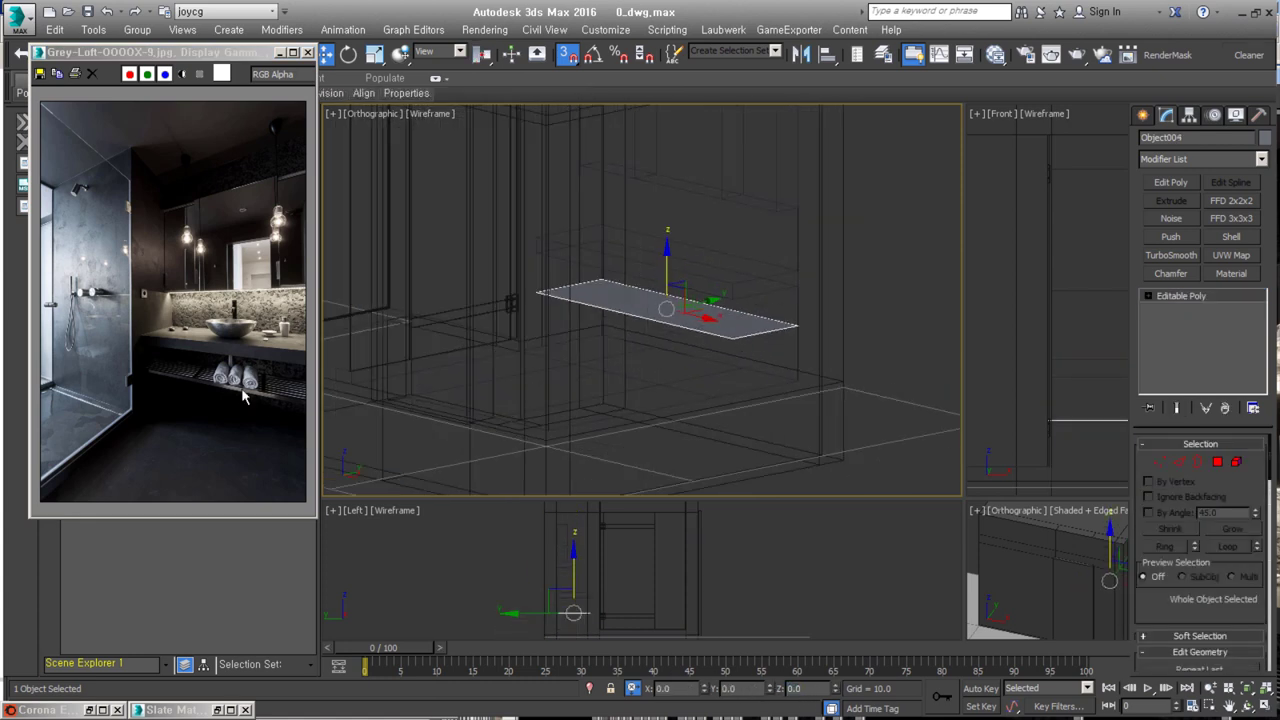
{"action": "left_click", "coordinate": [1182, 236]}
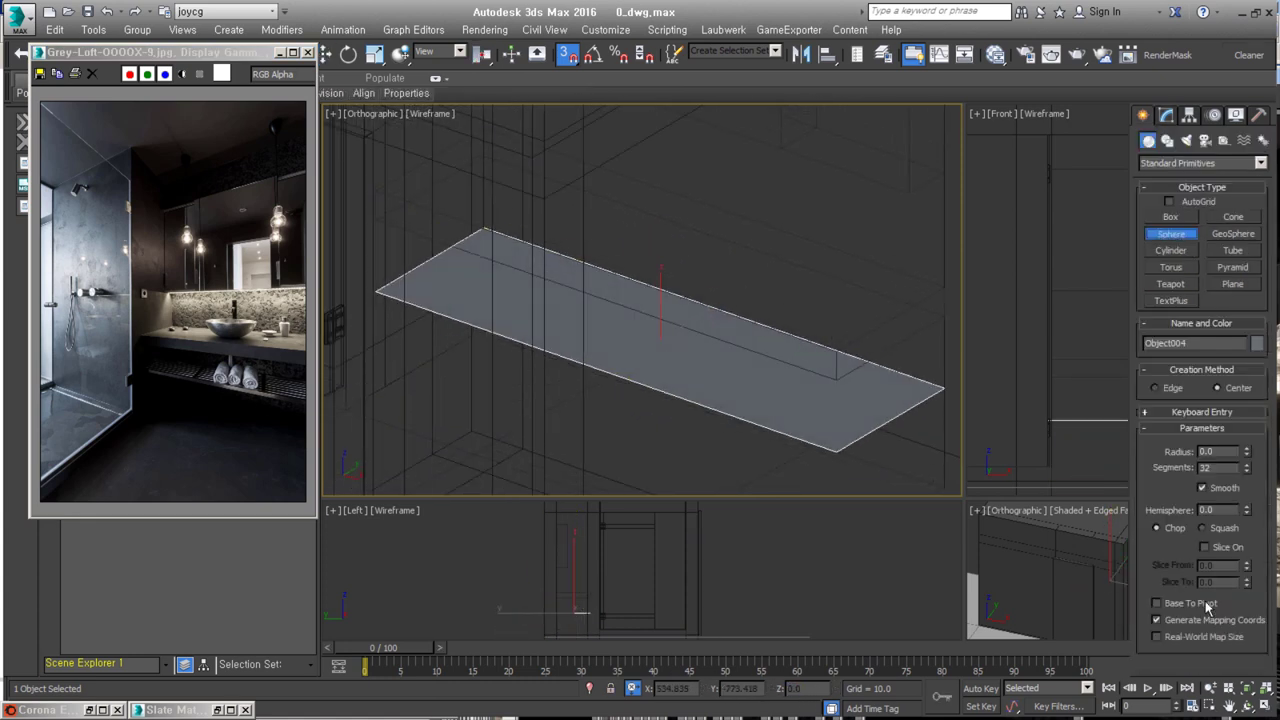
{"action": "left_click_drag", "start_coordinate": [640, 300], "coordinate": [703, 300]}
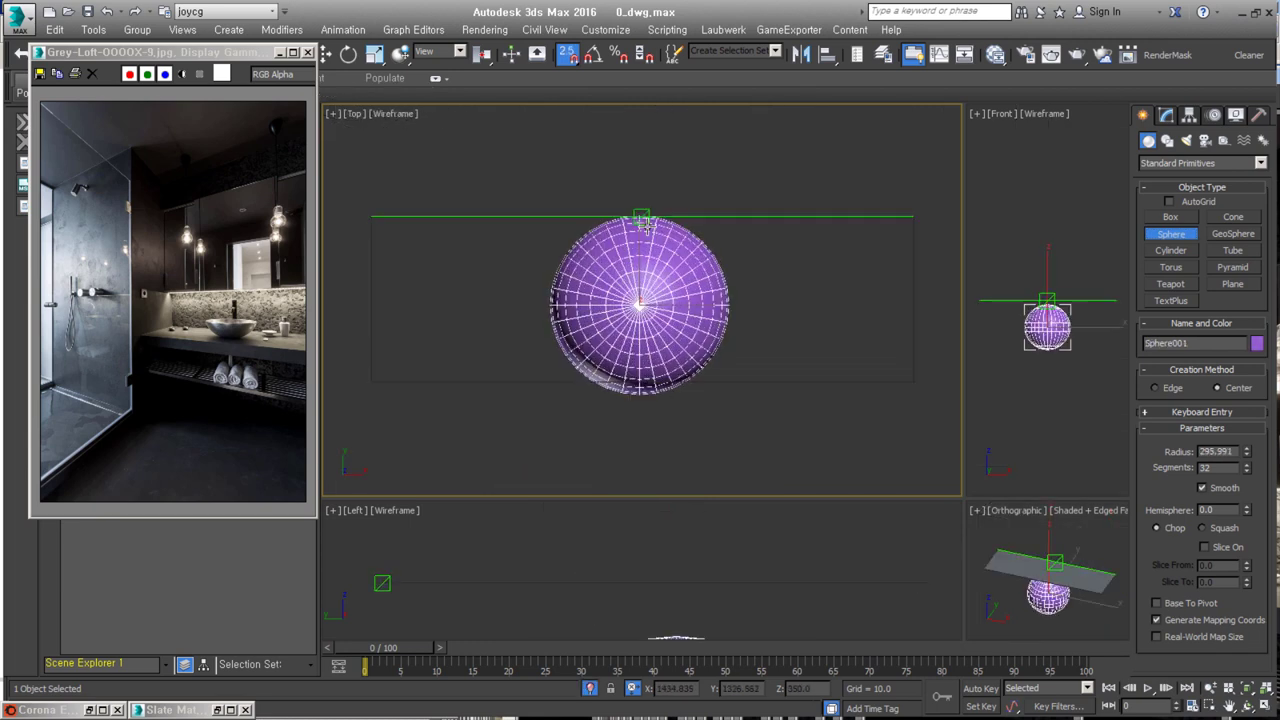
{"action": "key", "text": "alt+a"}
{"action": "left_click", "coordinate": [1090, 580]}
{"action": "left_click", "coordinate": [940, 503]}
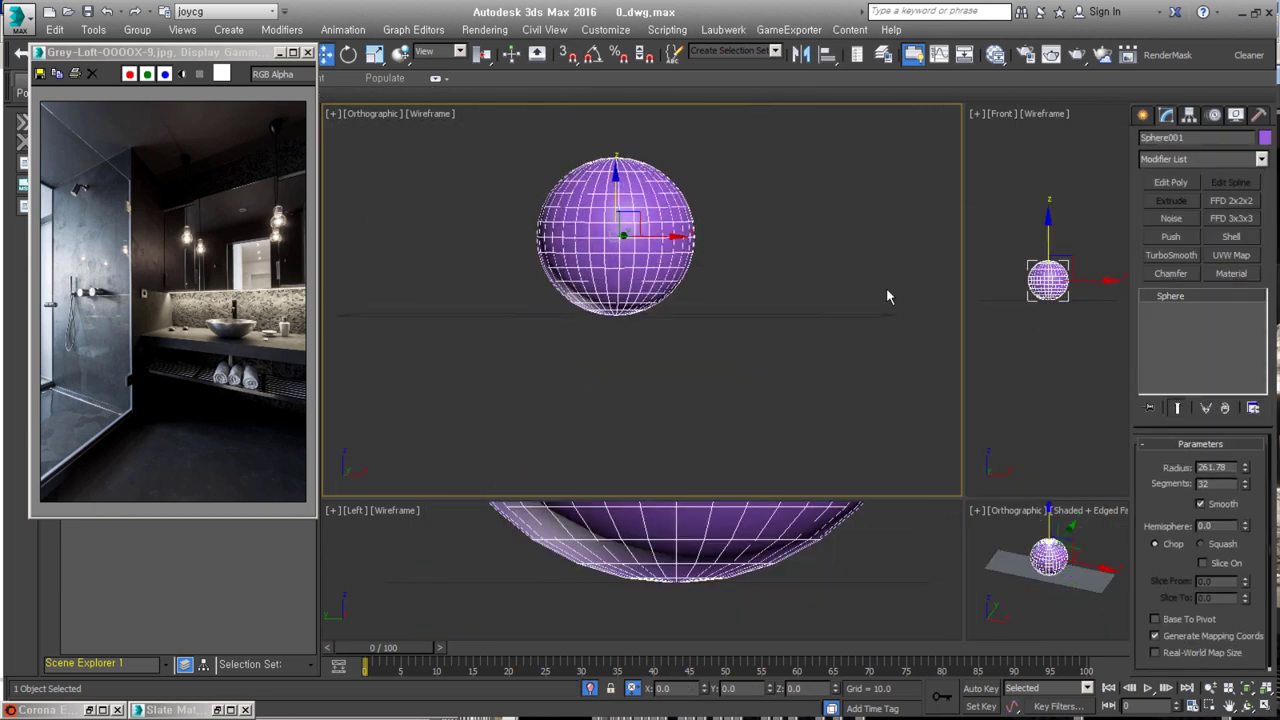
- Make the sphere a squashed 0.65 hemisphere, convert to Editable Poly, and shell it to 4.5
{"action": "key", "text": "e"}
{"action": "key", "text": "a"}
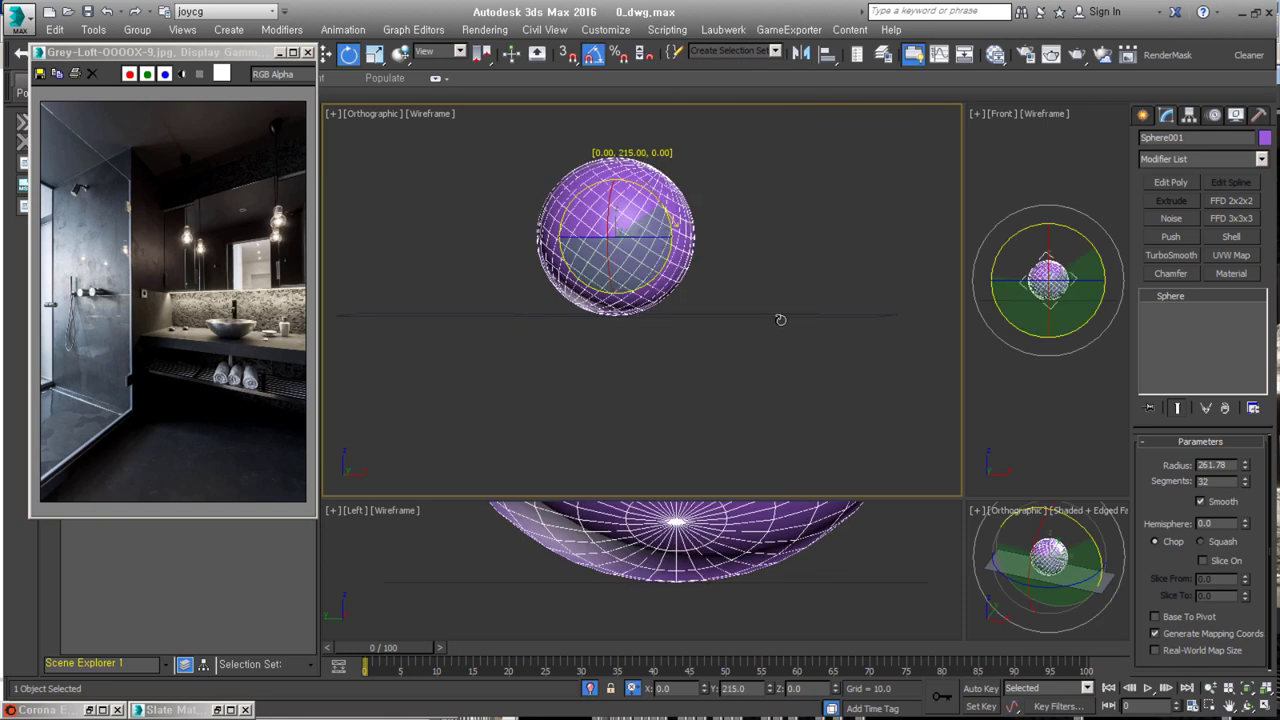
{"action": "scroll", "coordinate": [680, 300], "scroll_direction": "up", "scroll_amount": 3}
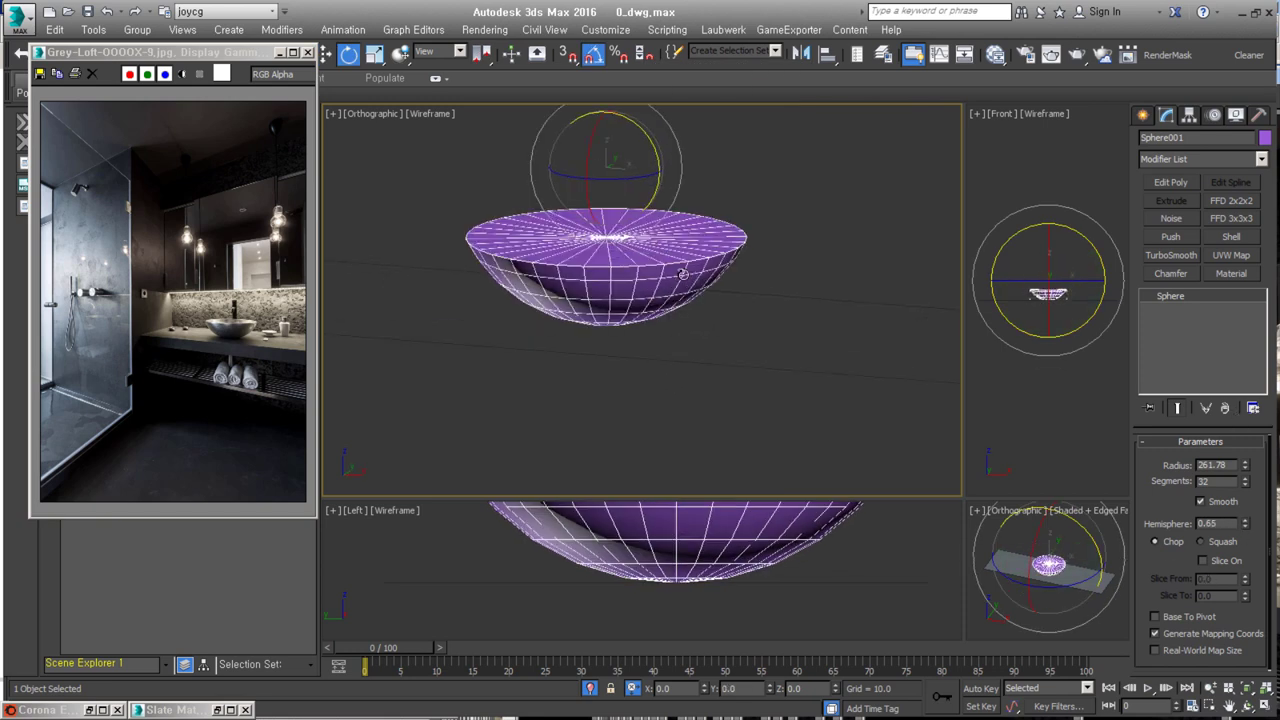
{"action": "left_click", "coordinate": [1201, 541]}
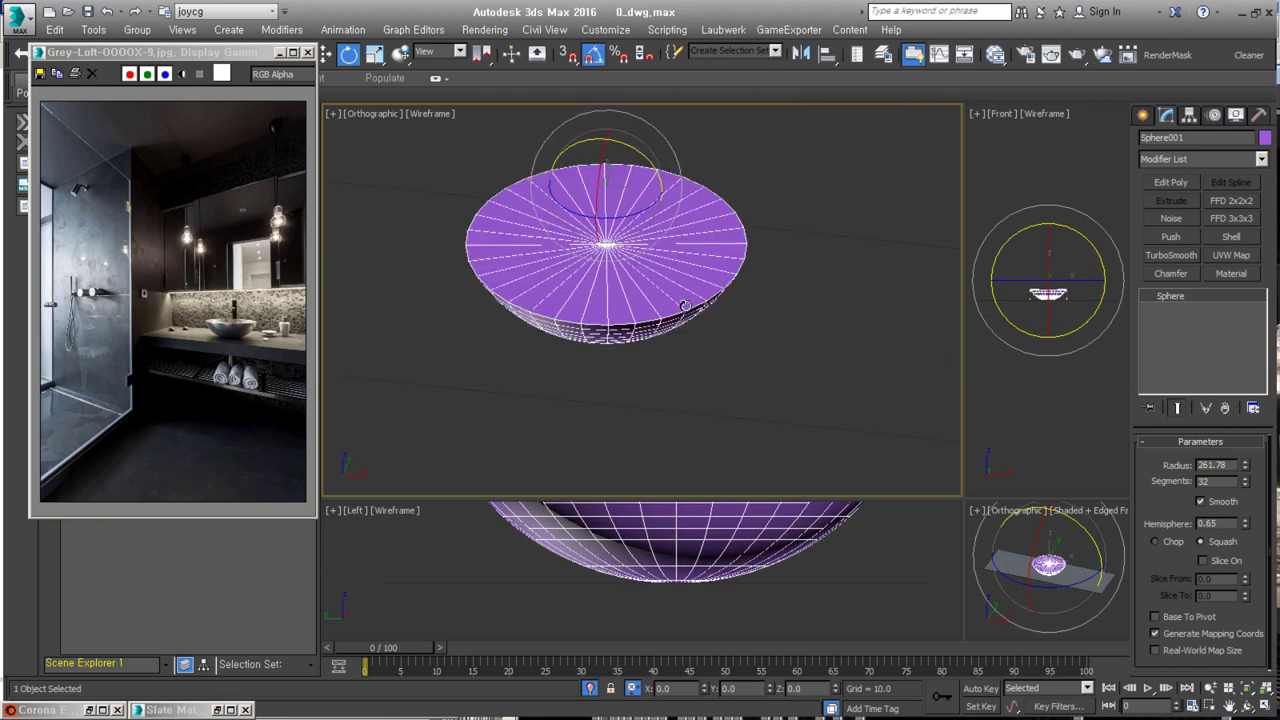
{"action": "mouse_move", "coordinate": [686, 285]}
{"action": "middle_mouse_down", "text": "alt"}
{"action": "mouse_move", "coordinate": [895, 418]}
{"action": "mouse_move", "coordinate": [723, 246]}
{"action": "middle_mouse_up", "text": "alt"}
{"action": "key", "text": "w"}
{"action": "left_click", "coordinate": [1231, 236]}
{"action": "middle_click_drag", "start_coordinate": [879, 391], "coordinate": [879, 340], "text": "alt"}
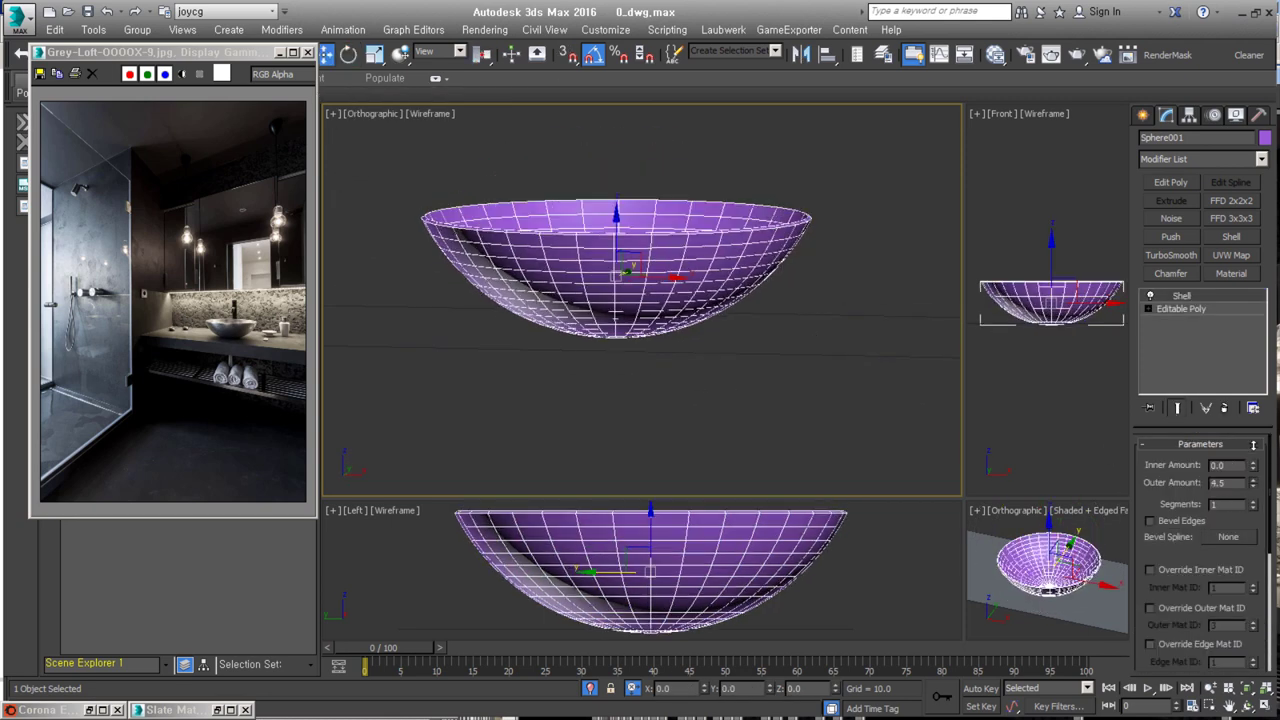
{"action": "middle_click_drag", "start_coordinate": [870, 400], "coordinate": [831, 364], "text": "alt"}
- Extrude the bowl's rim edges
{"action": "key", "text": "2"}
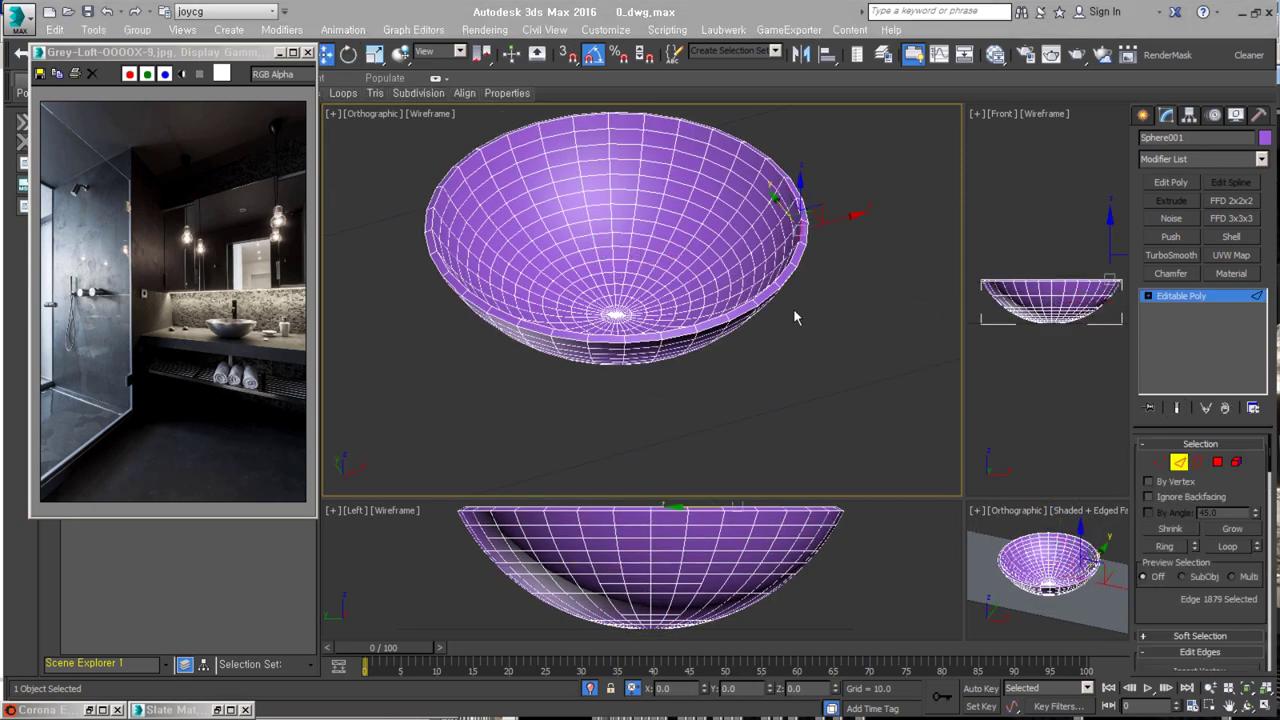
{"action": "mouse_move", "coordinate": [798, 309]}
{"action": "middle_mouse_down", "text": "alt"}
{"action": "mouse_move", "coordinate": [760, 260]}
{"action": "mouse_move", "coordinate": [826, 286]}
{"action": "mouse_move", "coordinate": [857, 274]}
{"action": "middle_mouse_up", "text": "alt"}
{"action": "key", "text": "s"}
{"action": "scroll", "coordinate": [725, 255], "scroll_direction": "up", "scroll_amount": 3}
{"action": "right_click", "coordinate": [814, 206]}
{"action": "left_click", "coordinate": [805, 275]}
{"action": "left_click", "coordinate": [650, 355]}
{"action": "mouse_move", "coordinate": [650, 355]}
{"action": "middle_mouse_down", "text": "alt"}
{"action": "mouse_move", "coordinate": [630, 347]}
{"action": "mouse_move", "coordinate": [630, 328]}
{"action": "middle_mouse_up", "text": "alt"}
- Add TurboSmooth to the bowl and set its object colour to grey
{"action": "key", "text": "ctrl+t"}
{"action": "left_click", "coordinate": [1181, 309]}
{"action": "left_click", "coordinate": [1198, 296]}
{"action": "left_click", "coordinate": [1265, 137]}
{"action": "double_click", "coordinate": [735, 308]}
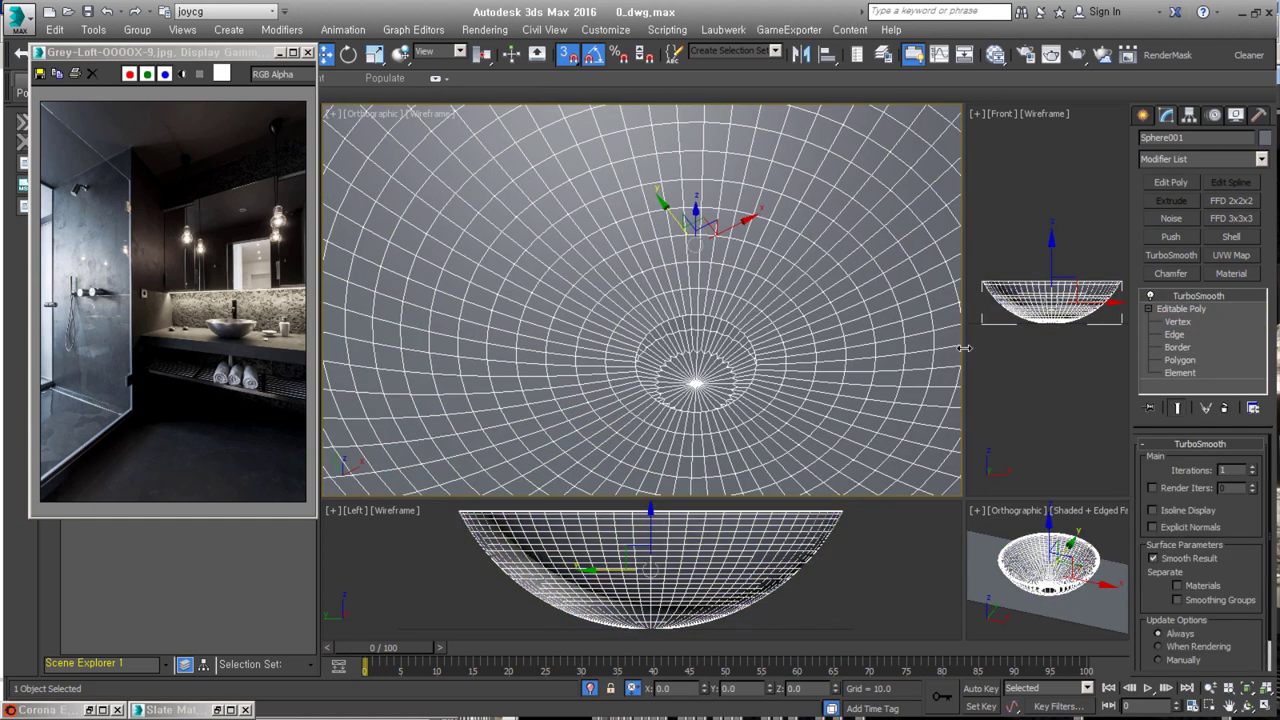
- Select the drain disk Object007 in Editable Poly and pick its inner faces
{"action": "key", "text": "2"}
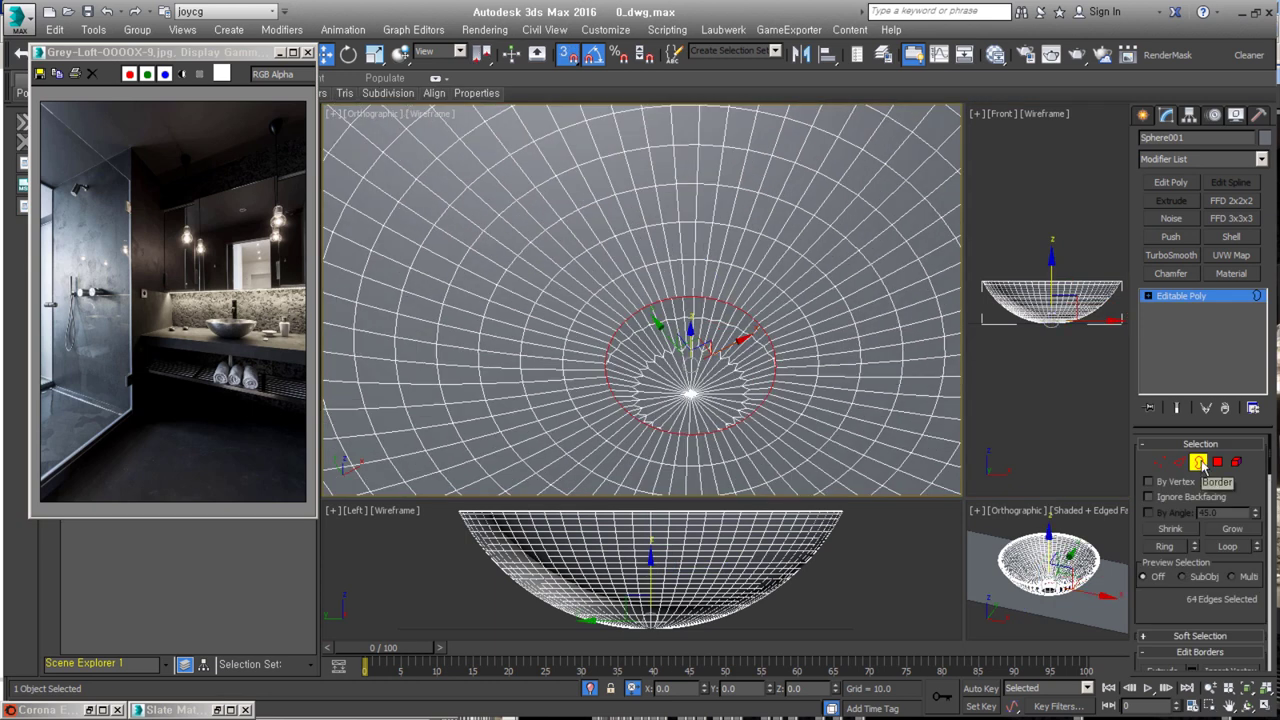
{"action": "left_click", "coordinate": [1170, 182]}
{"action": "left_click", "coordinate": [1168, 348]}
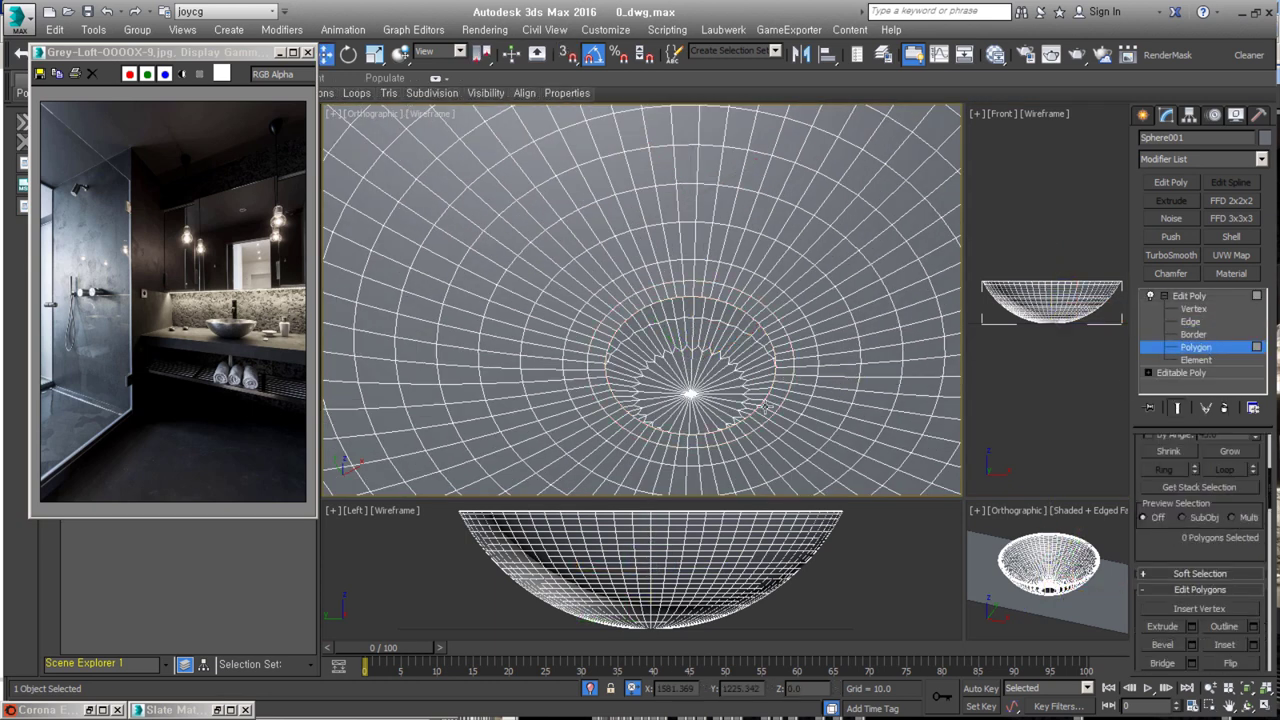
{"action": "left_click", "coordinate": [783, 357]}
{"action": "middle_click_drag", "start_coordinate": [700, 347], "coordinate": [617, 437], "text": "alt"}
{"action": "key", "text": "4"}
{"action": "left_click", "coordinate": [617, 437]}
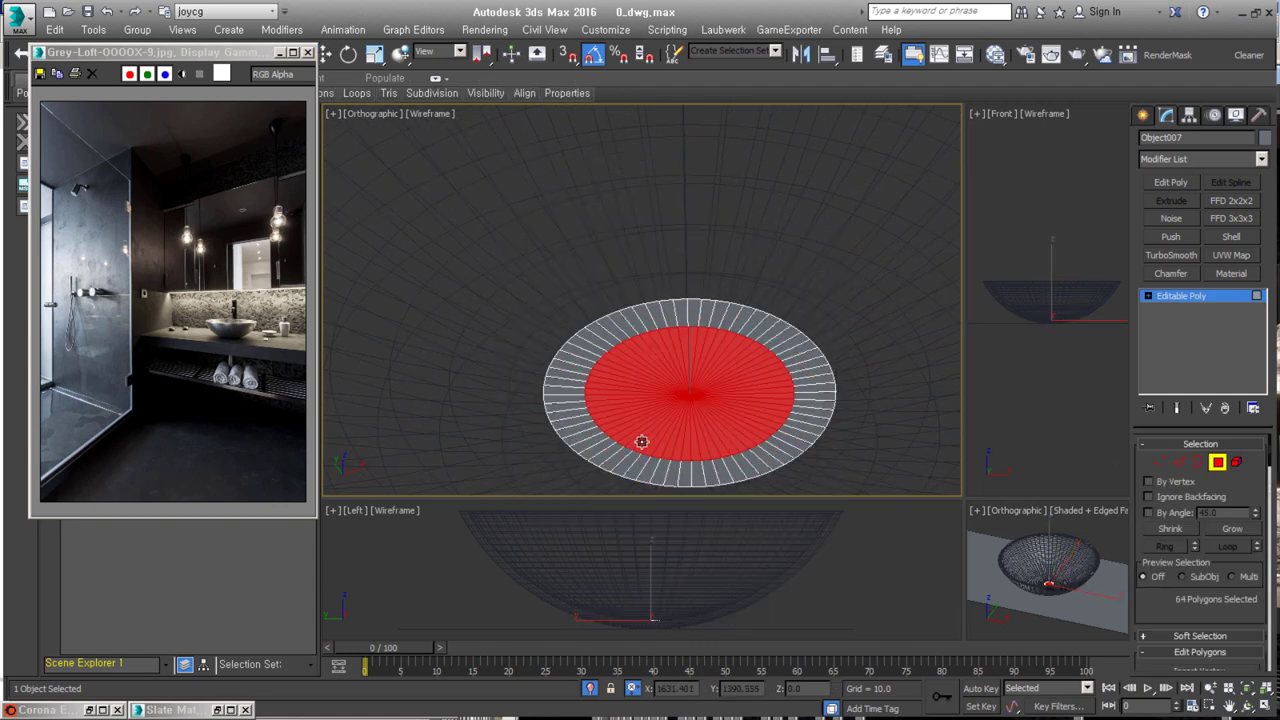
{"action": "scroll", "coordinate": [740, 410], "scroll_direction": "up", "scroll_amount": 3}
{"action": "middle_click_drag", "start_coordinate": [740, 410], "coordinate": [686, 388]}
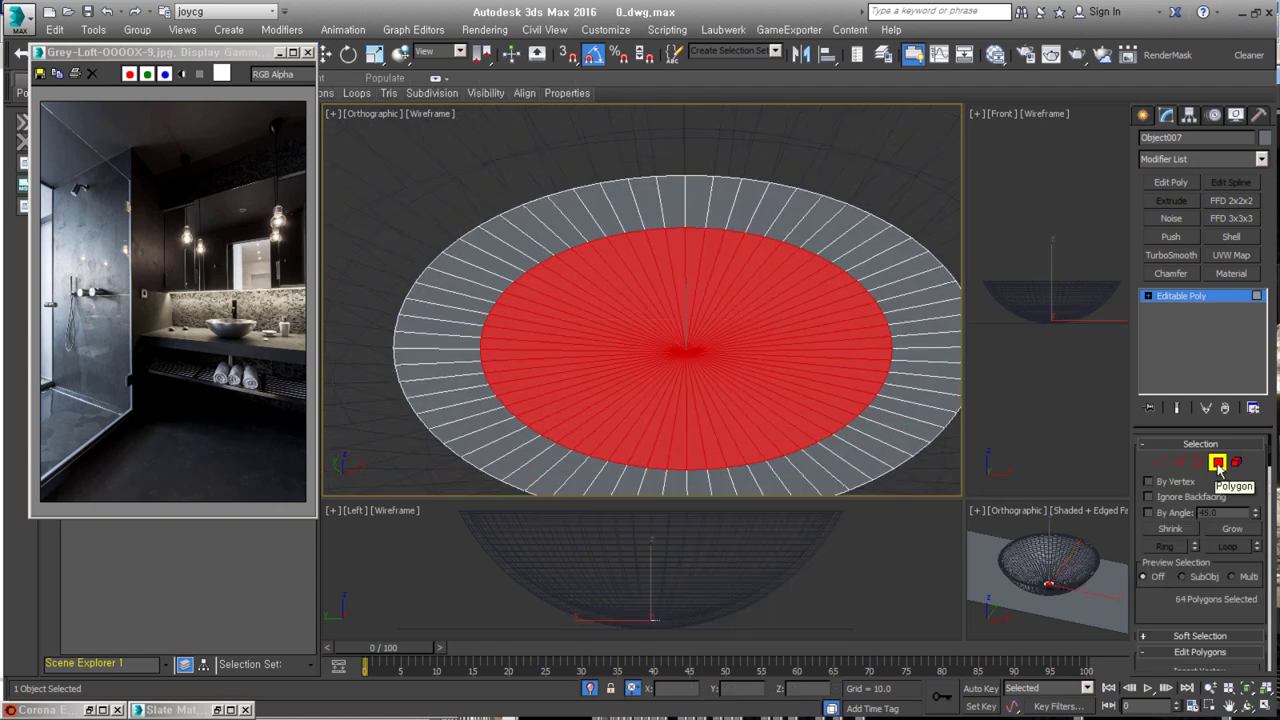
{"action": "right_click", "coordinate": [758, 374]}
{"action": "left_click", "coordinate": [671, 391]}
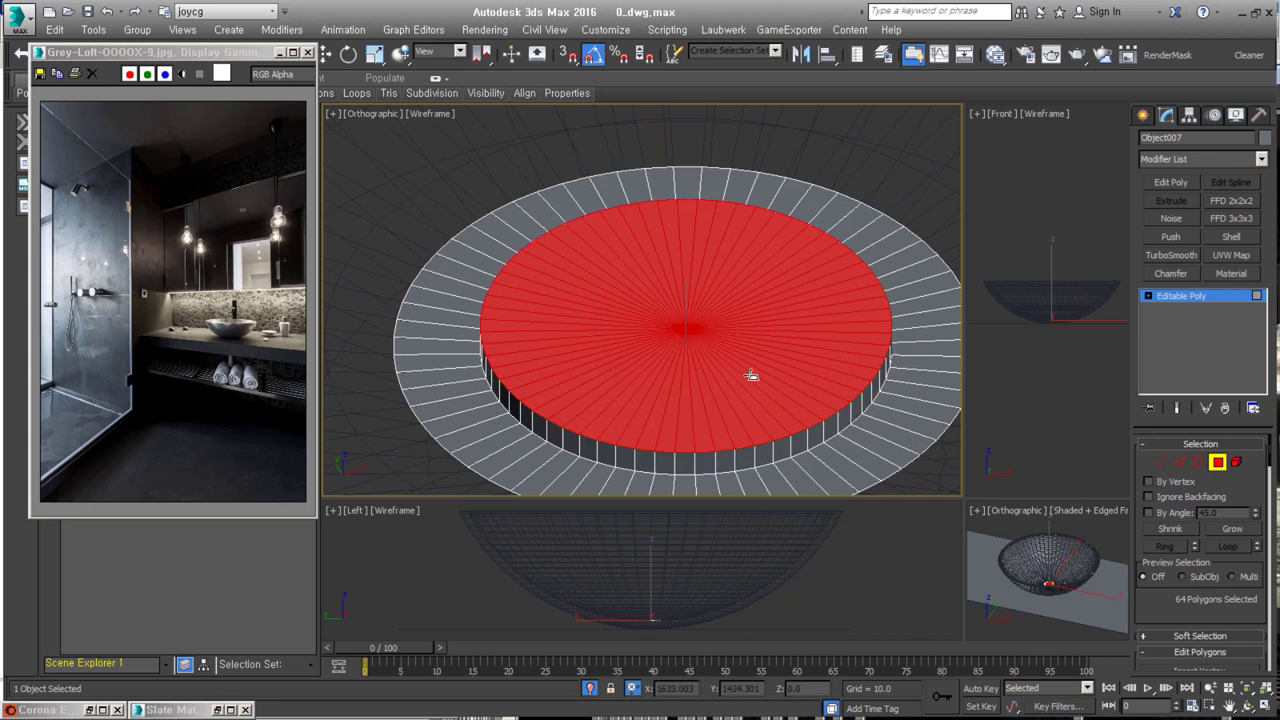
- Cap the inner hole of the drain disk in Border mode
{"action": "right_click", "coordinate": [812, 430]}
{"action": "left_click", "coordinate": [680, 451]}
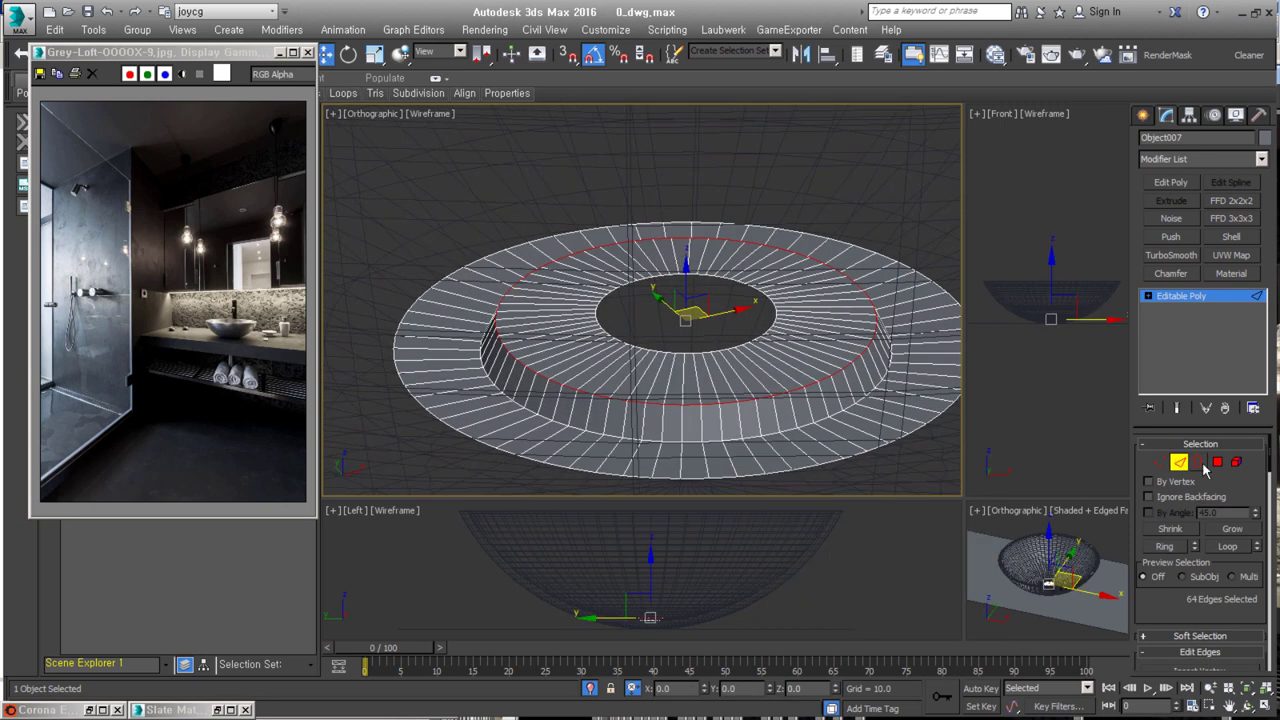
{"action": "key", "text": "3"}
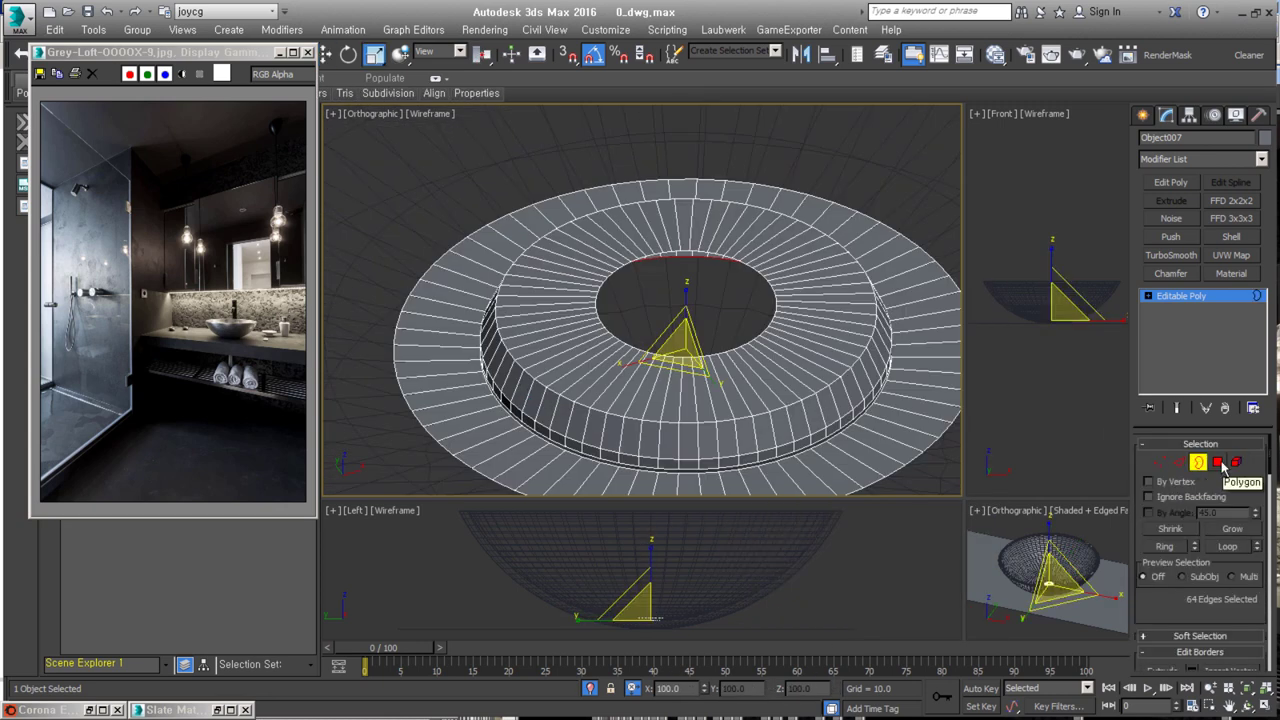
{"action": "key", "text": "ctrl+shift+c"}
{"action": "key", "text": "3"}
{"action": "key", "text": "alt+p"}
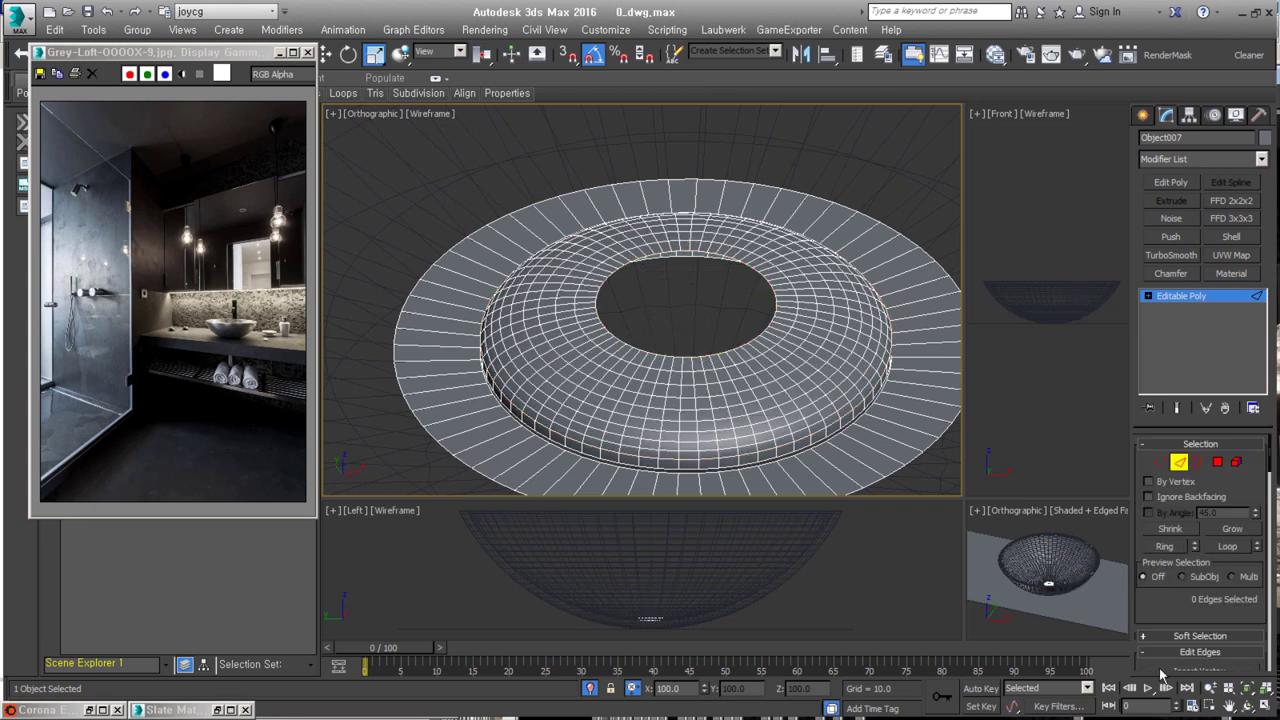
{"action": "key", "text": "ctrl+z"}
{"action": "key", "text": "ctrl+y"}
- Extrude both open border edges of the drain piece
{"action": "key", "text": "ctrl+a"}
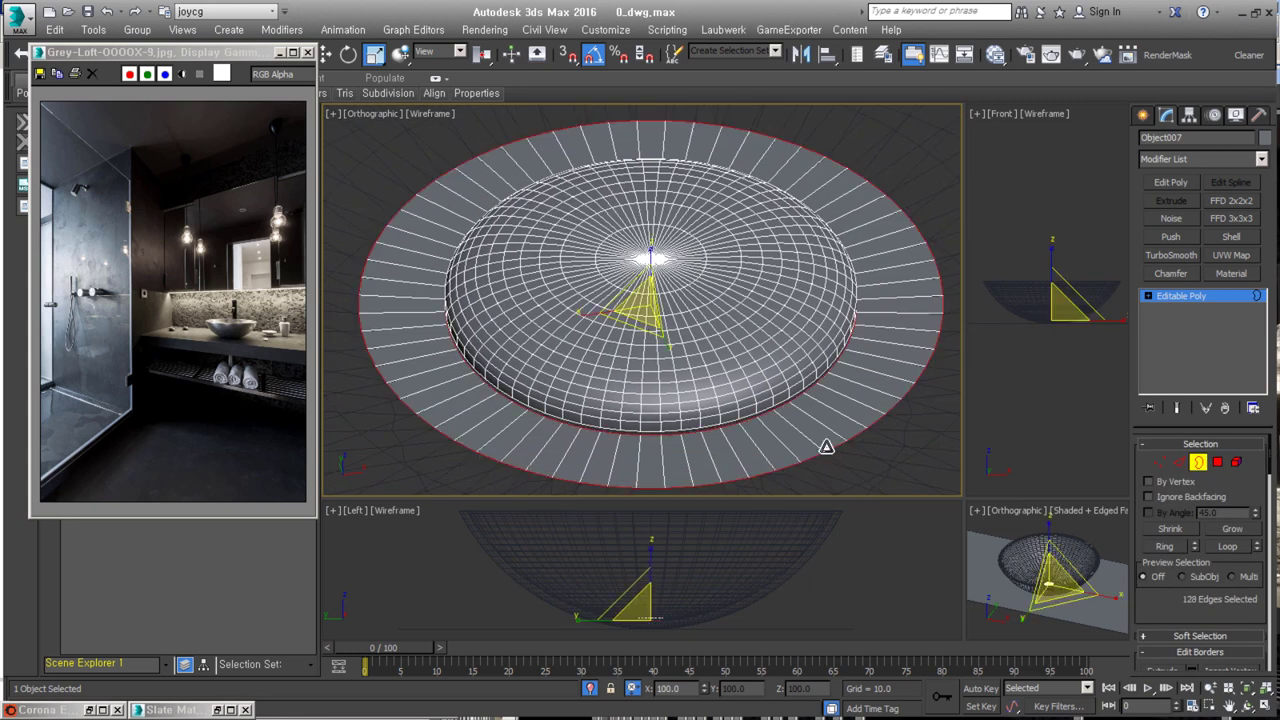
{"action": "middle_click_drag", "start_coordinate": [802, 437], "coordinate": [836, 303], "text": "alt"}
{"action": "right_click", "coordinate": [836, 303]}
{"action": "left_click", "coordinate": [674, 358]}
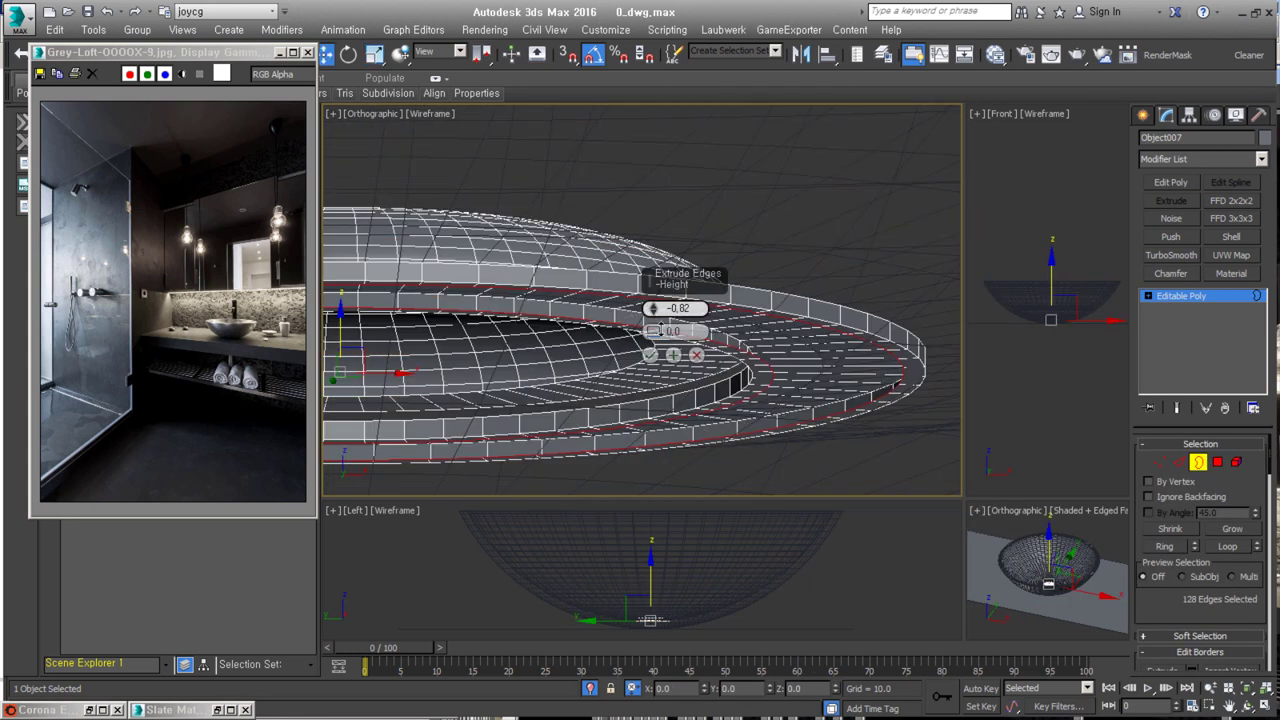
{"action": "left_click", "coordinate": [655, 340]}
- Chamfer the drain's rim edges with 9 segments
{"action": "middle_click_drag", "start_coordinate": [655, 340], "coordinate": [582, 440], "text": "alt"}
{"action": "key", "text": "ctrl+shift+c"}
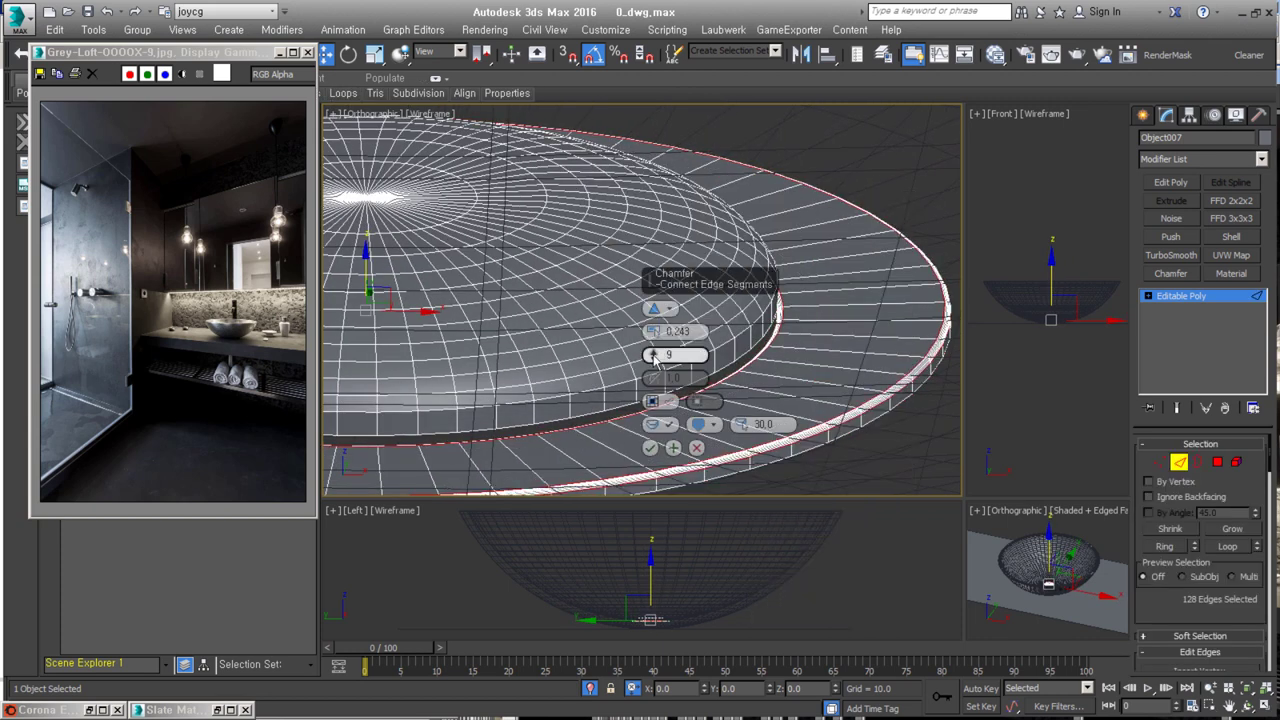
{"action": "left_click", "coordinate": [650, 450]}
{"action": "key", "text": "4"}
{"action": "key", "text": "F3"}
{"action": "mouse_move", "coordinate": [654, 366]}
{"action": "middle_mouse_down", "text": "alt"}
{"action": "mouse_move", "coordinate": [723, 337]}
{"action": "mouse_move", "coordinate": [597, 237]}
{"action": "mouse_move", "coordinate": [640, 300]}
{"action": "middle_mouse_up", "text": "alt"}
- Group the basin objects under the name 'tap'
{"action": "key", "text": "F3"}
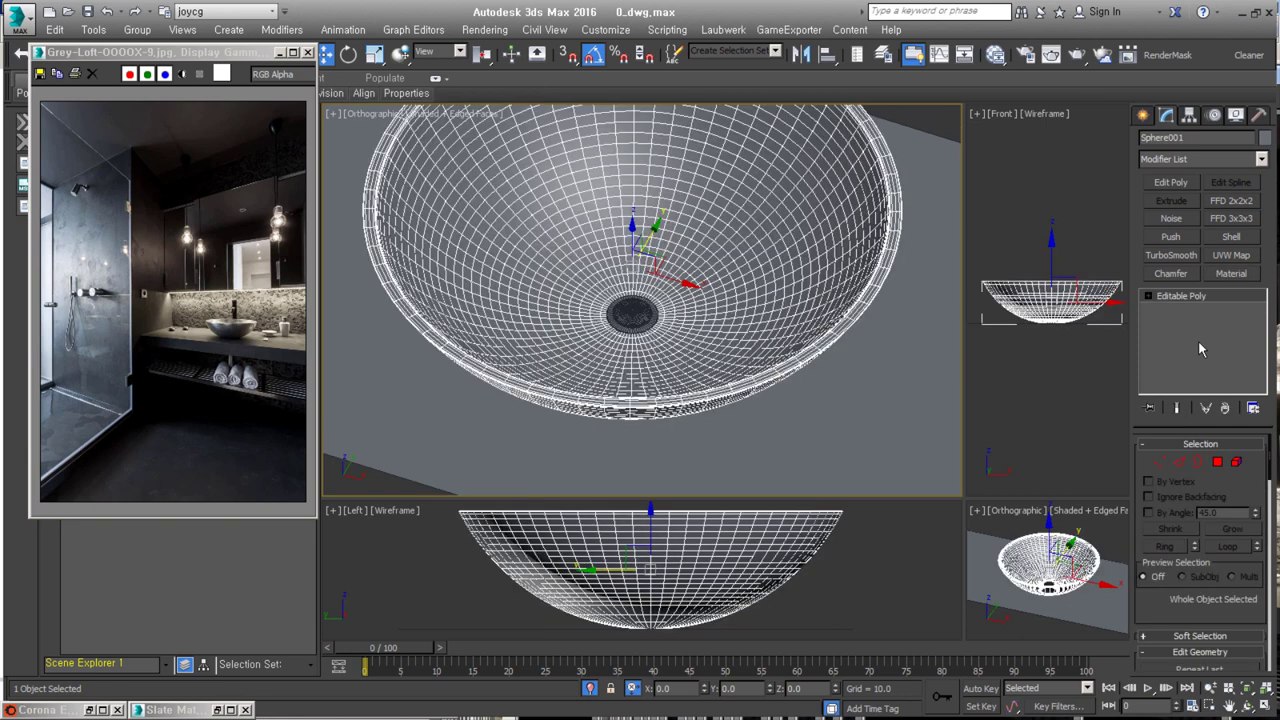
{"action": "key", "text": "ctrl+g"}
{"action": "type", "text": "tap"}
{"action": "key", "text": "Return"}
- In a new OBJ Slate view, wire a VRayMtl into Multi/Sub-Object slot 1
{"action": "type", "text": "m"}
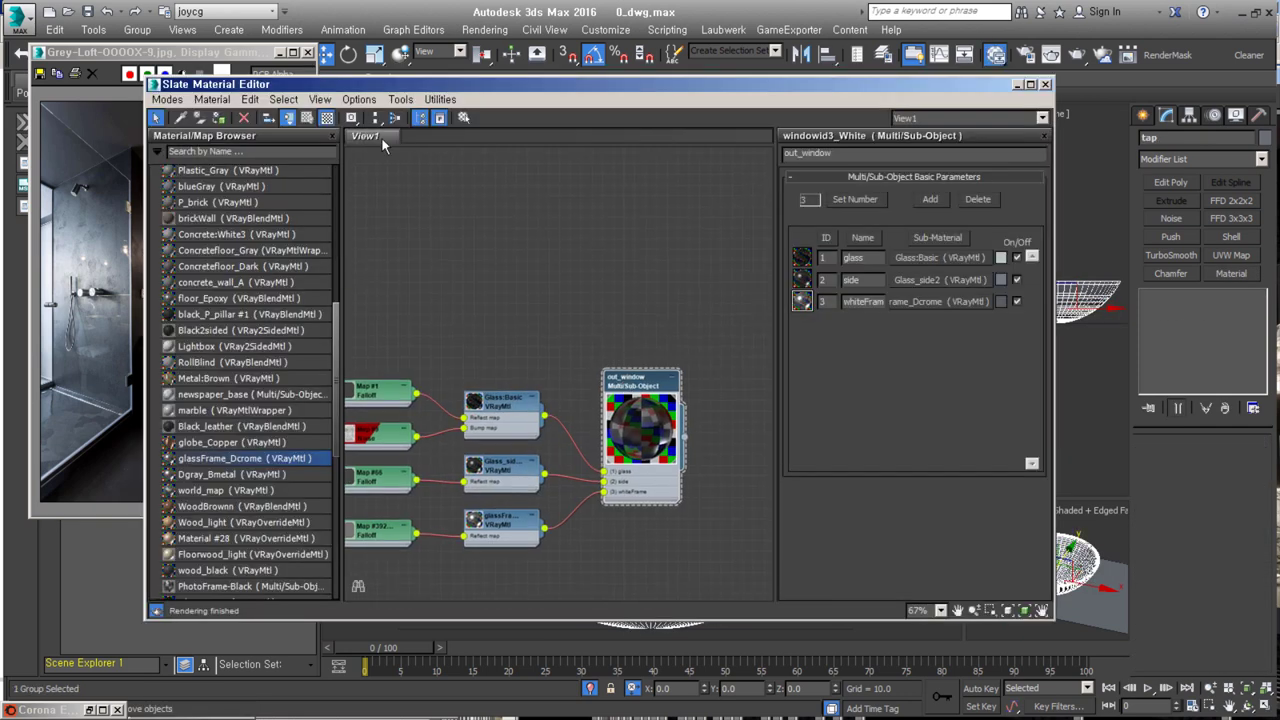
{"action": "type", "text": "J"}
{"action": "key", "text": "Return"}
{"action": "left_click_drag", "start_coordinate": [450, 84], "coordinate": [846, 127]}
{"action": "scroll", "coordinate": [116, 254], "scroll_direction": "up", "scroll_amount": 3}
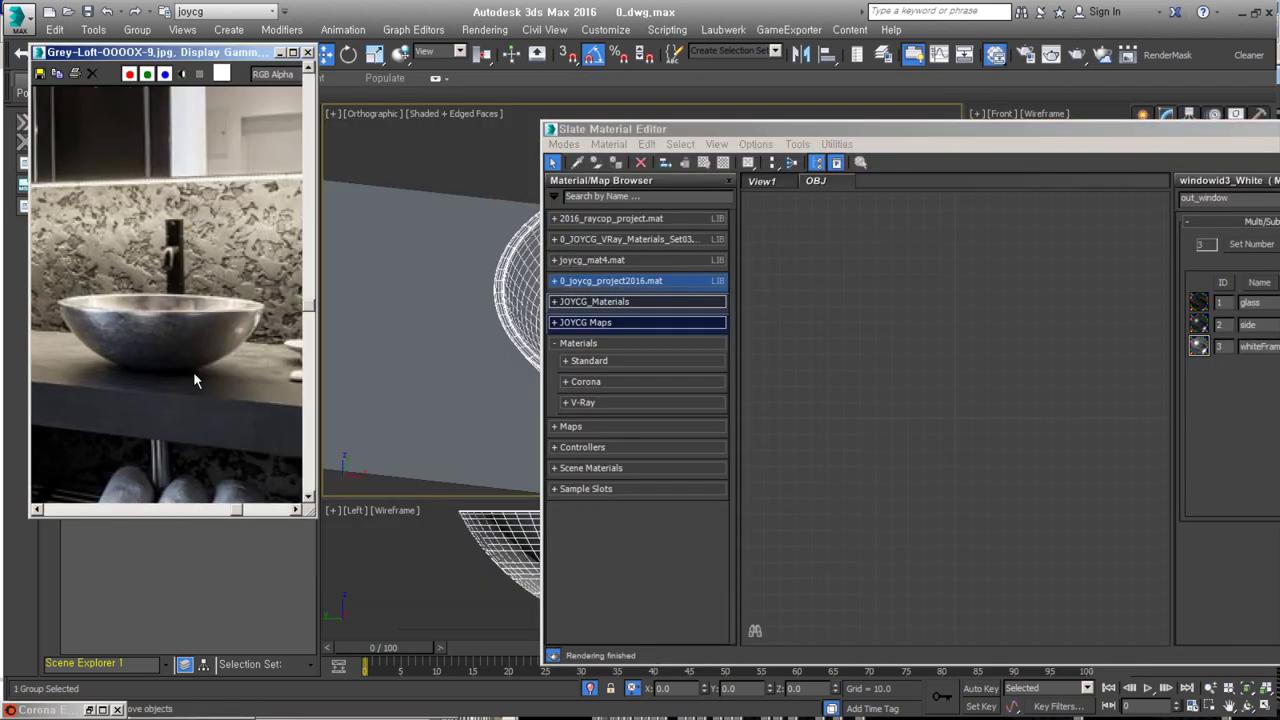
{"action": "left_click", "coordinate": [594, 301]}
{"action": "double_click", "coordinate": [600, 366]}
{"action": "double_click", "coordinate": [600, 318]}
{"action": "left_click_drag", "start_coordinate": [700, 128], "coordinate": [409, 155]}
- Wire glassFrame_Dcrome from joycg_mat4.mat into Multi/Sub slot 2
{"action": "left_click", "coordinate": [575, 280]}
{"action": "left_click", "coordinate": [300, 328]}
{"action": "left_click", "coordinate": [300, 286]}
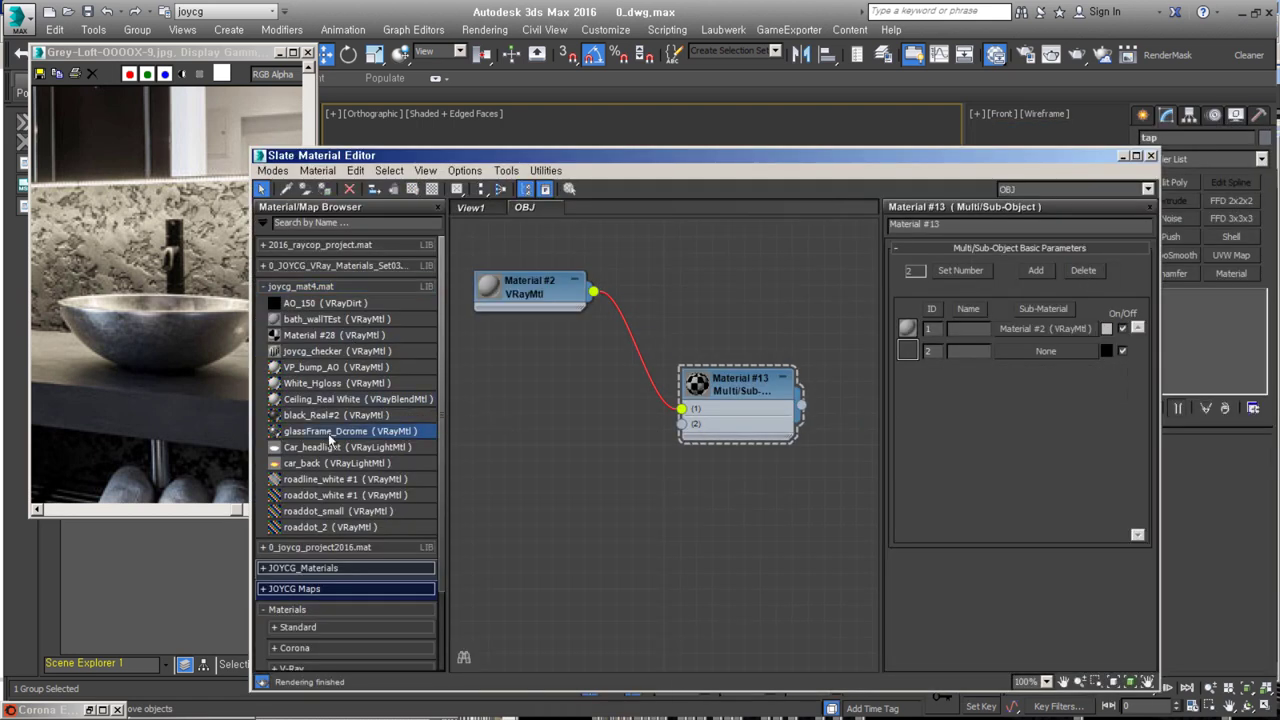
{"action": "left_click_drag", "start_coordinate": [351, 431], "coordinate": [696, 424]}
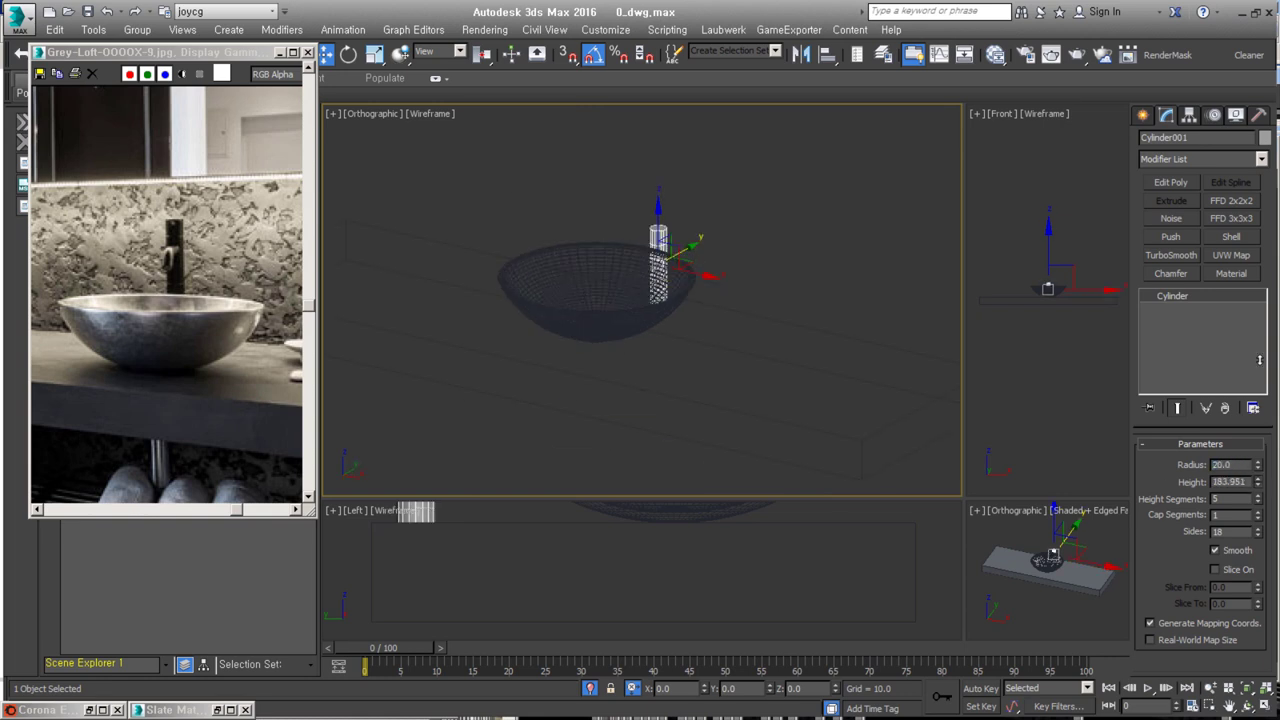
- Set the cylinder height to 280 and convert it to Editable Poly
{"action": "type", "text": "28"}
{"action": "key", "text": "Return"}
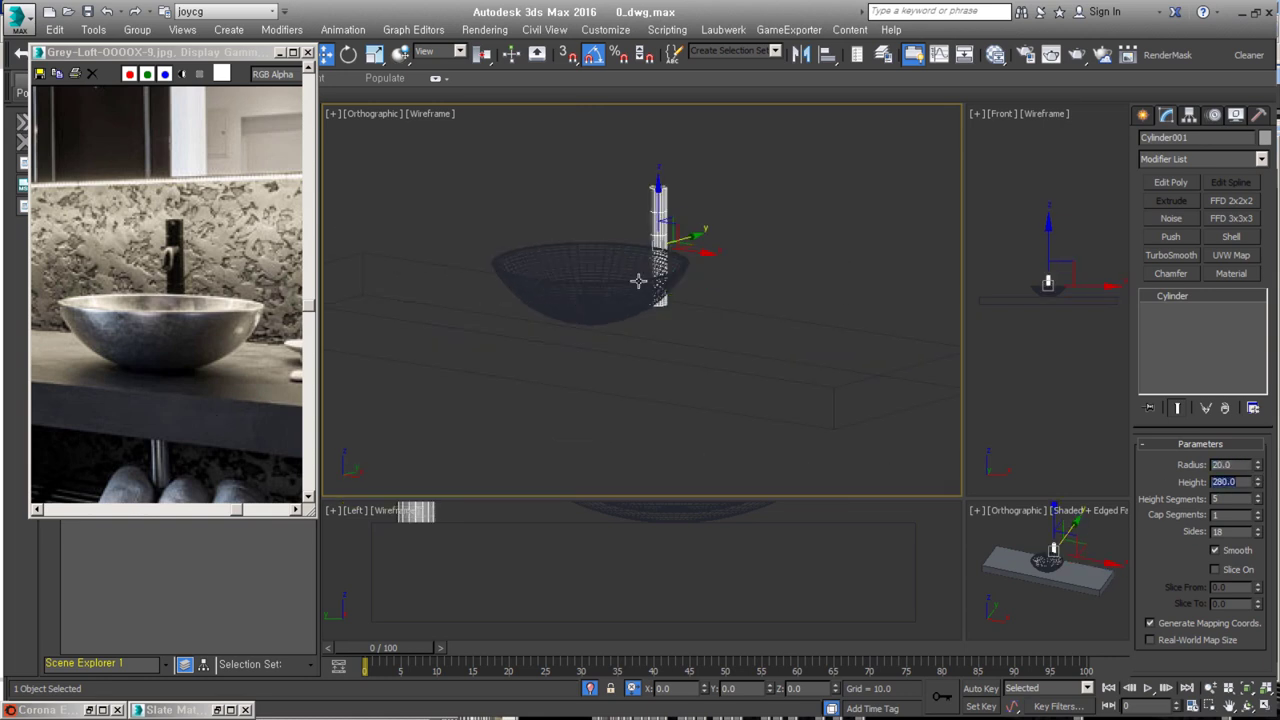
{"action": "type", "text": "1"}
{"action": "key", "text": "z"}
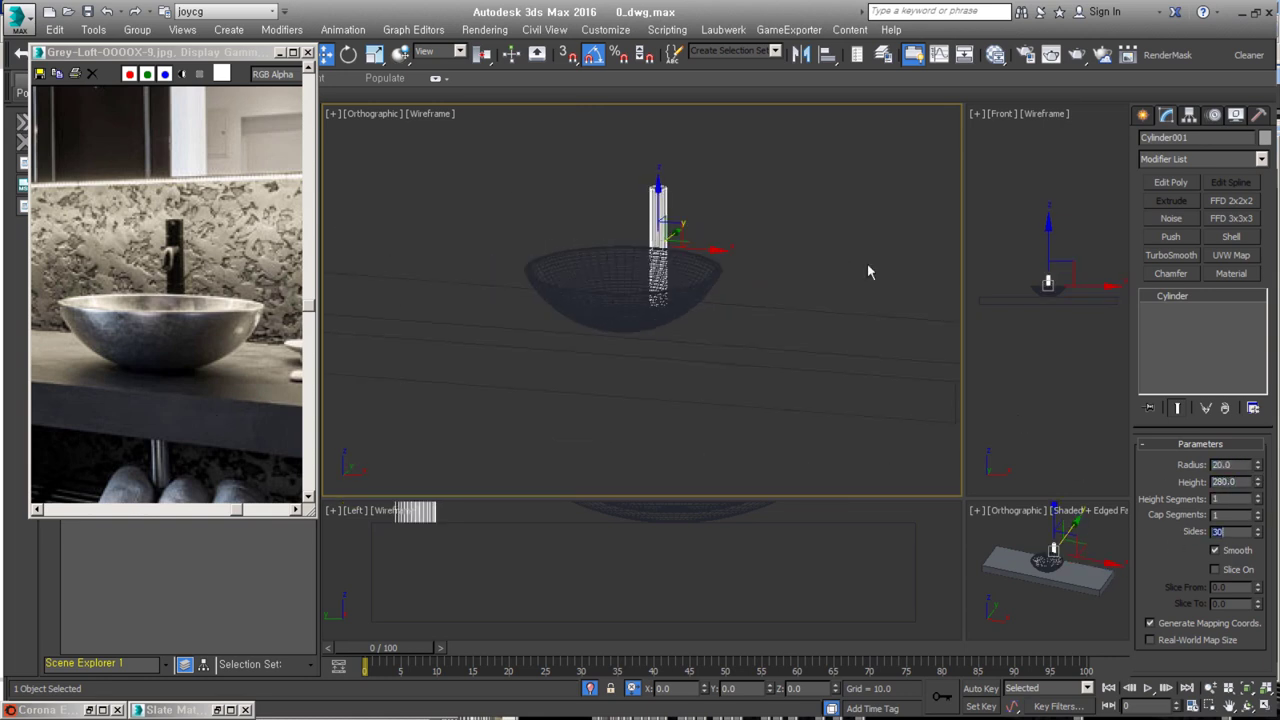
{"action": "key", "text": "4"}
- Select two edge loops, delete the top cap and scale the top rim
{"action": "mouse_move", "coordinate": [668, 170]}
{"action": "middle_mouse_down", "text": "alt"}
{"action": "mouse_move", "coordinate": [783, 343]}
{"action": "mouse_move", "coordinate": [700, 323]}
{"action": "mouse_move", "coordinate": [702, 262]}
{"action": "middle_mouse_up", "text": "alt"}
{"action": "left_click", "coordinate": [1185, 462]}
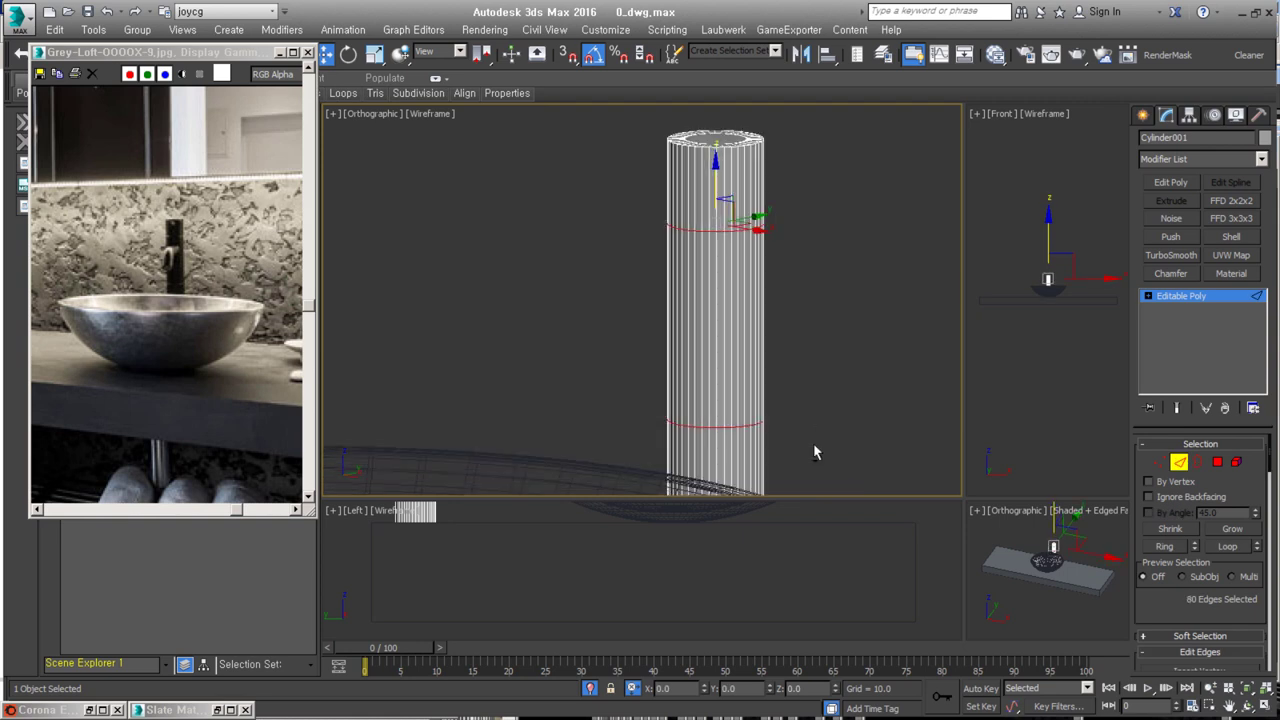
{"action": "key", "text": "4"}
{"action": "key", "text": "Delete"}
{"action": "key", "text": "3"}
{"action": "left_click", "coordinate": [733, 229]}
{"action": "key", "text": "r"}
{"action": "middle_click_drag", "start_coordinate": [733, 219], "coordinate": [691, 388], "text": "alt"}
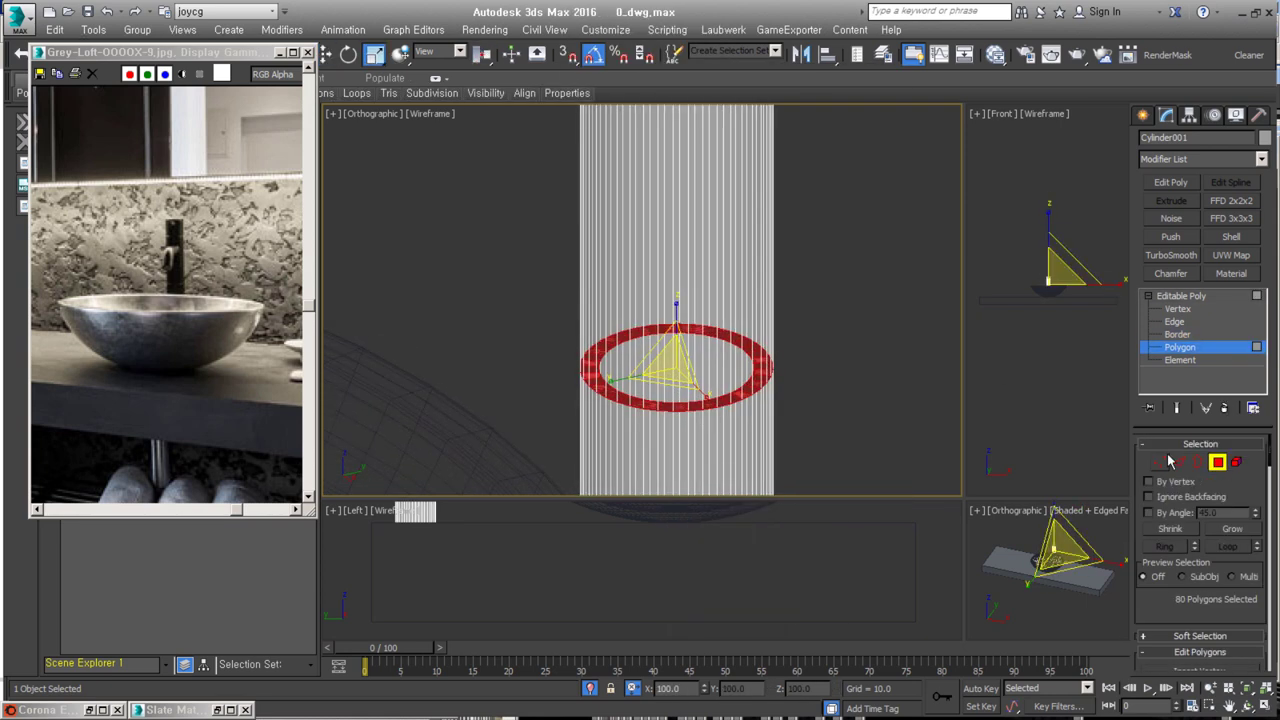
- Chamfer the cylinder's ring edges into bands
{"action": "key", "text": "2"}
{"action": "scroll", "coordinate": [708, 425], "scroll_direction": "up", "scroll_amount": 5}
{"action": "right_click", "coordinate": [663, 408]}
{"action": "left_click", "coordinate": [777, 346]}
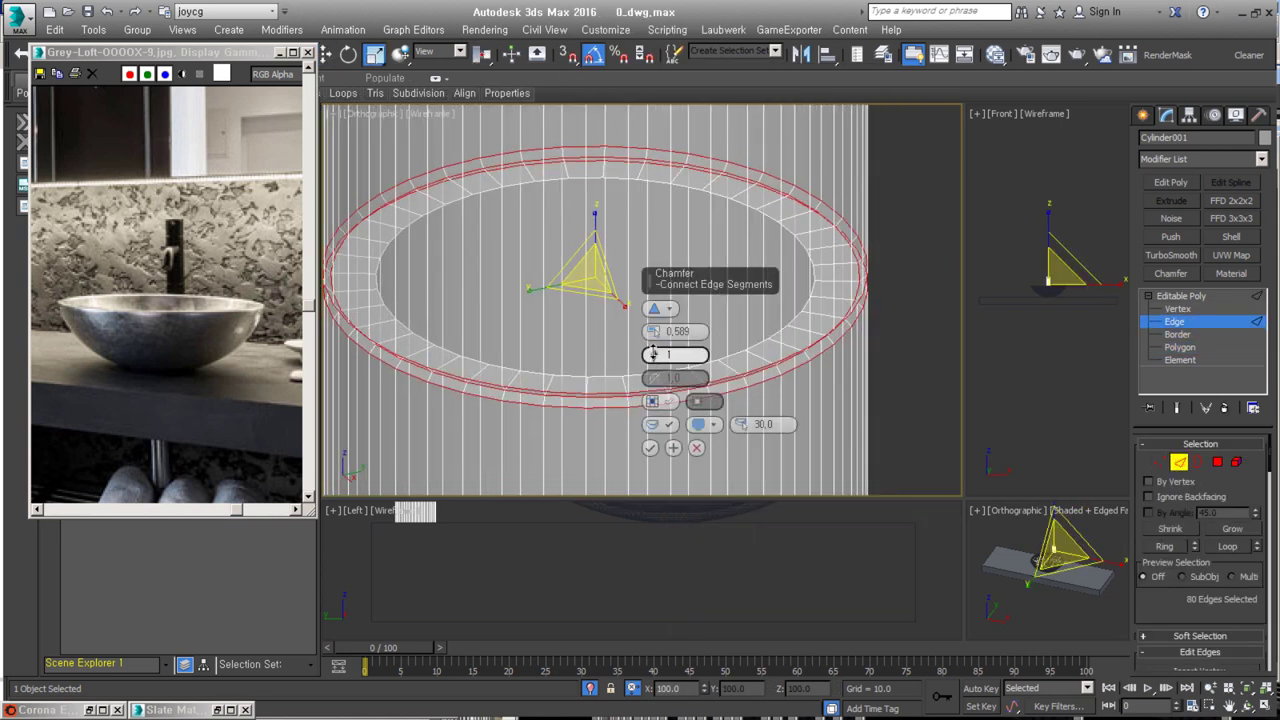
{"action": "left_click", "coordinate": [650, 449]}
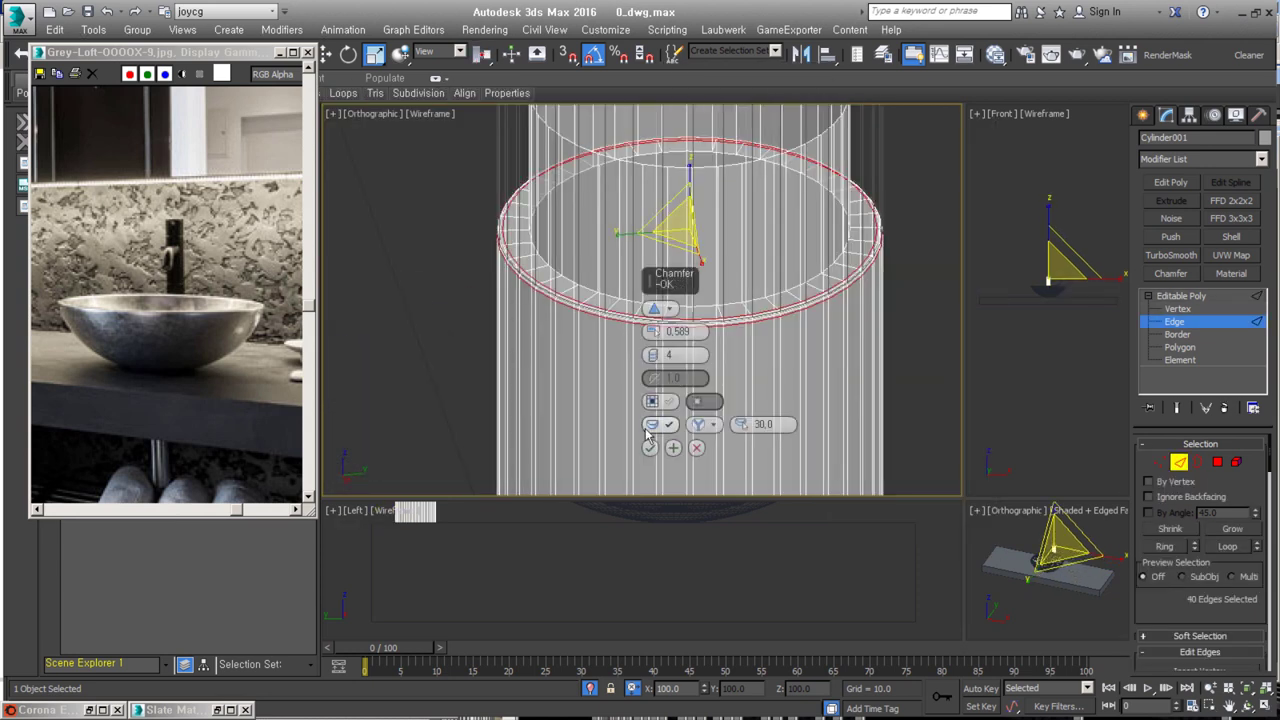
- Scale the new piece's border and chamfer its rim edges
{"action": "key", "text": "w"}
{"action": "right_click", "coordinate": [720, 265]}
{"action": "left_click", "coordinate": [755, 313]}
{"action": "scroll", "coordinate": [655, 368], "scroll_direction": "up", "scroll_amount": 3}
{"action": "key", "text": "ctrl+shift+c"}
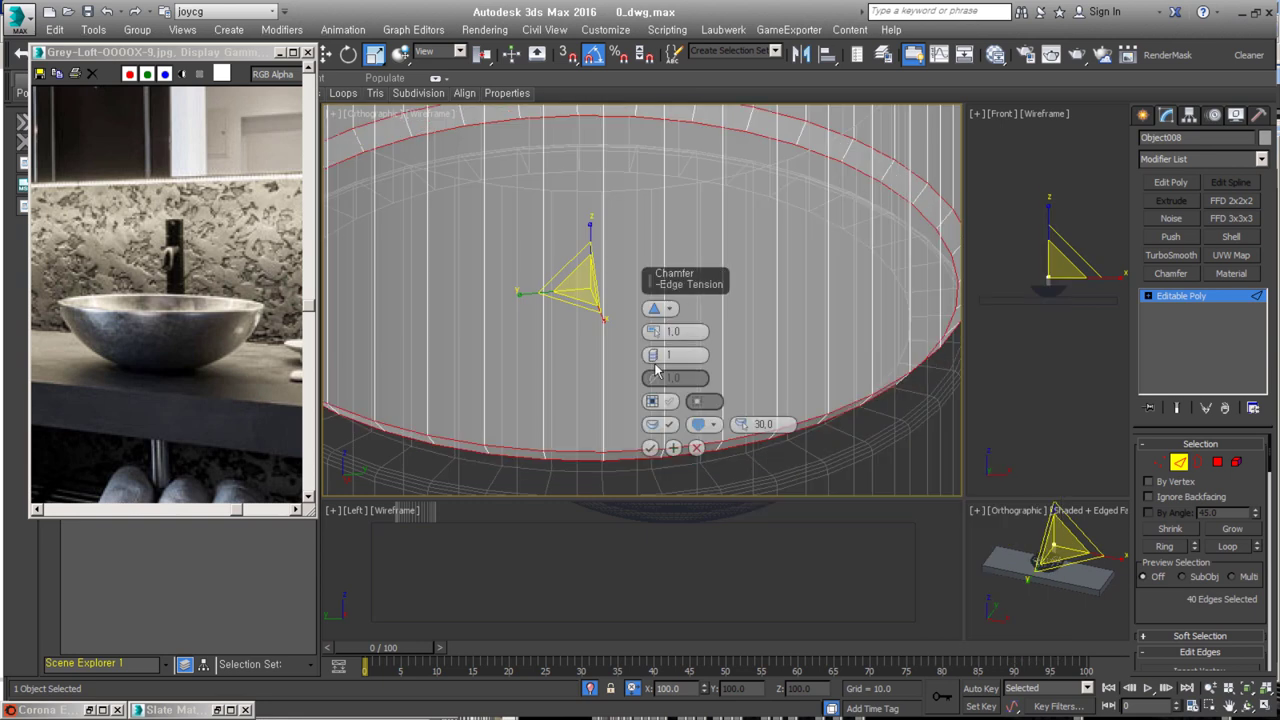
{"action": "right_click", "coordinate": [803, 209]}
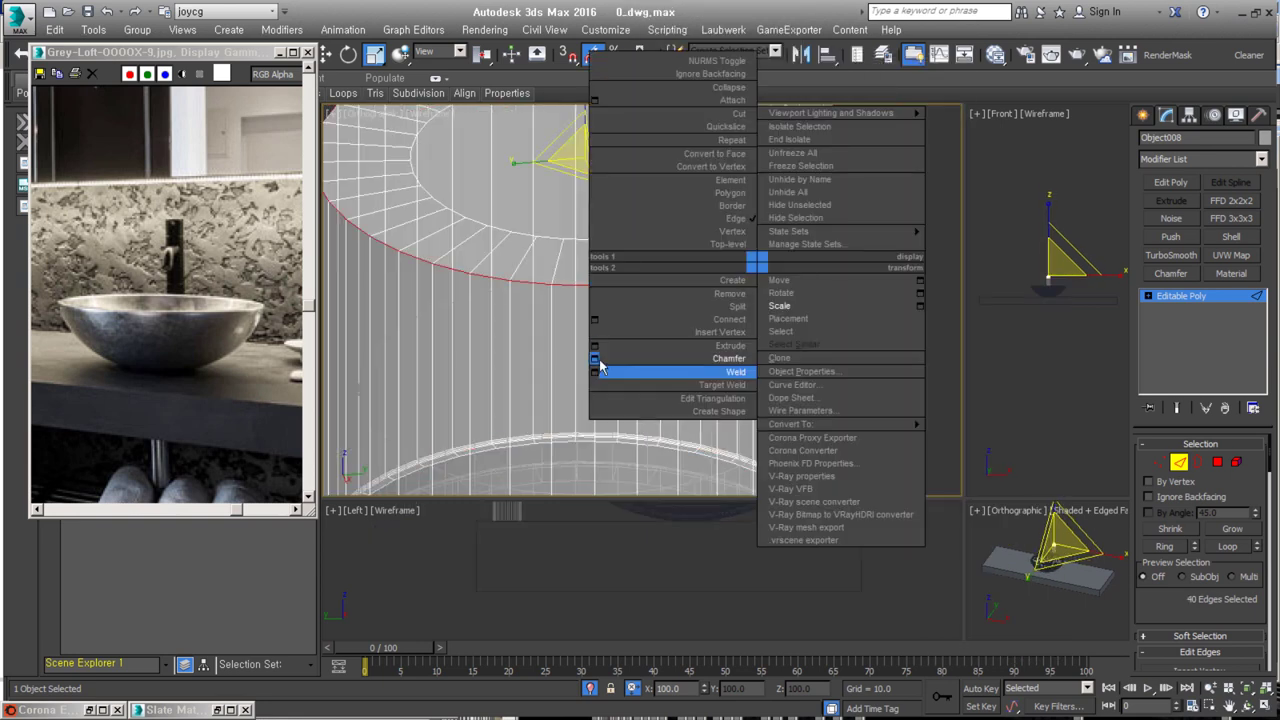
{"action": "left_click", "coordinate": [600, 366]}
{"action": "left_click", "coordinate": [663, 443]}
{"action": "scroll", "coordinate": [843, 320], "scroll_direction": "down", "scroll_amount": 5}
- Draw a line, render it in the viewport as a tube, and centre it on the cylinder
{"action": "key", "text": "l"}
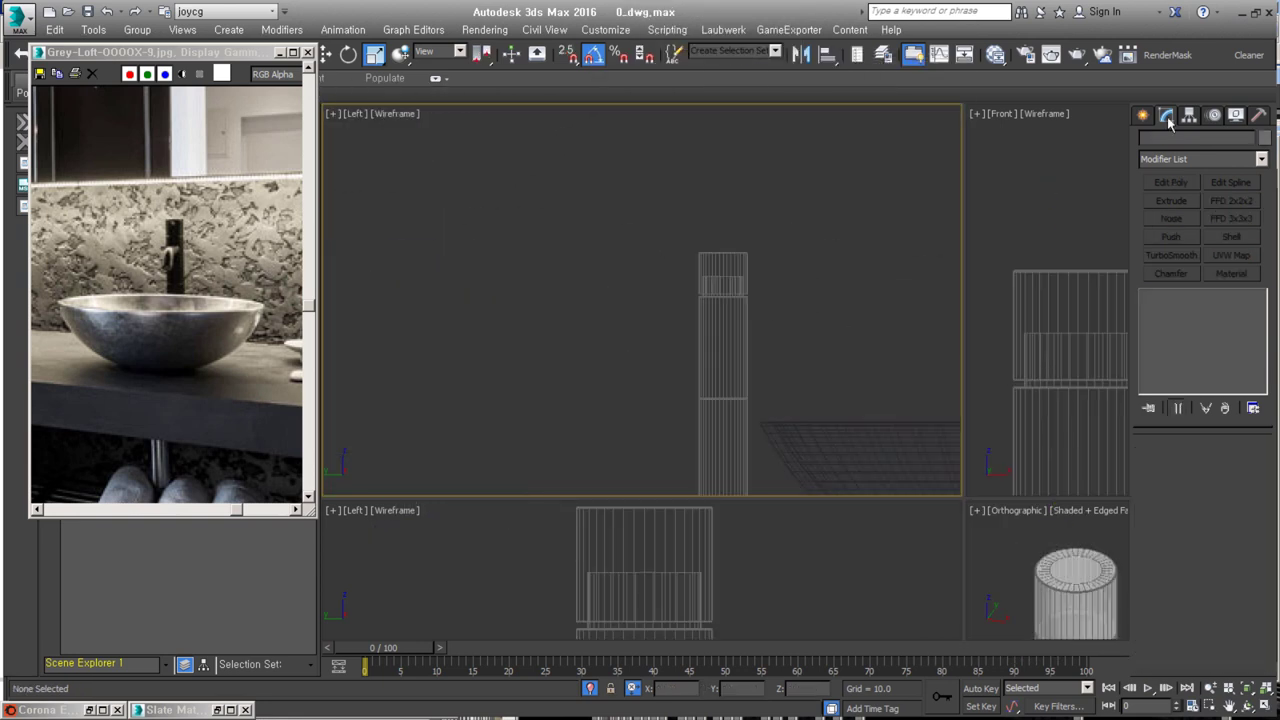
{"action": "left_click", "coordinate": [1186, 388]}
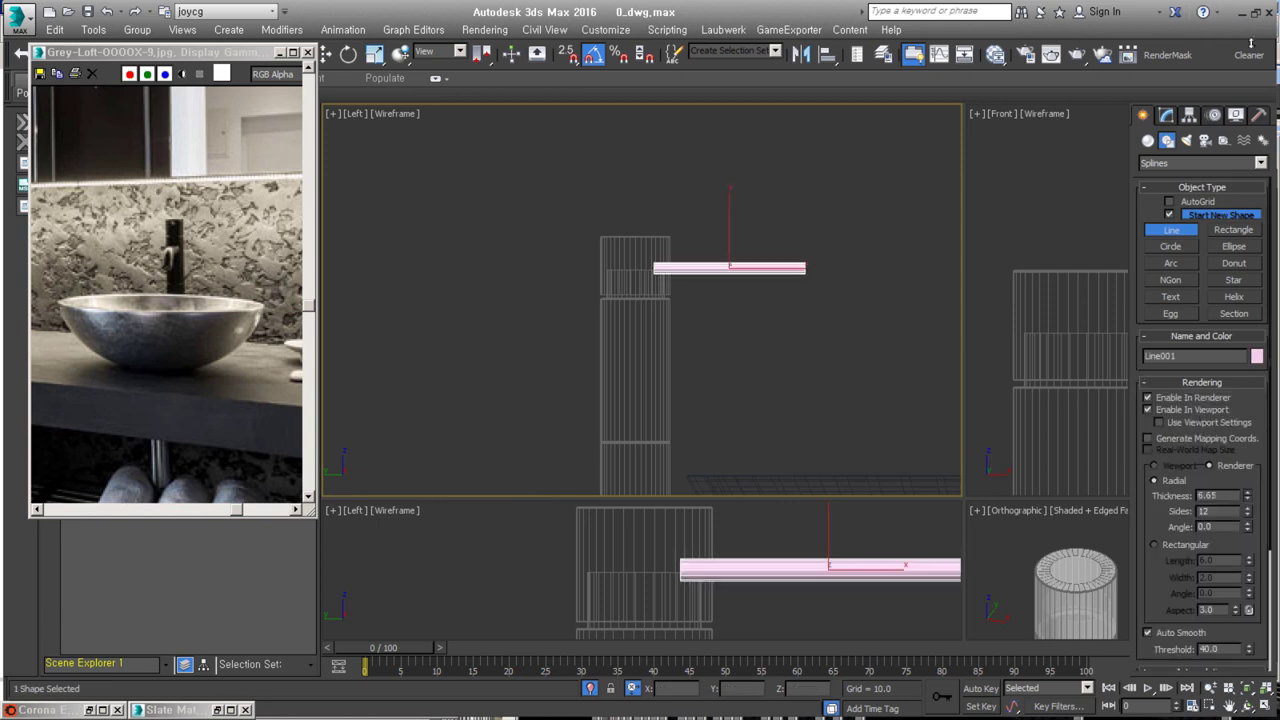
{"action": "key", "text": "alt+a"}
{"action": "left_click", "coordinate": [655, 245]}
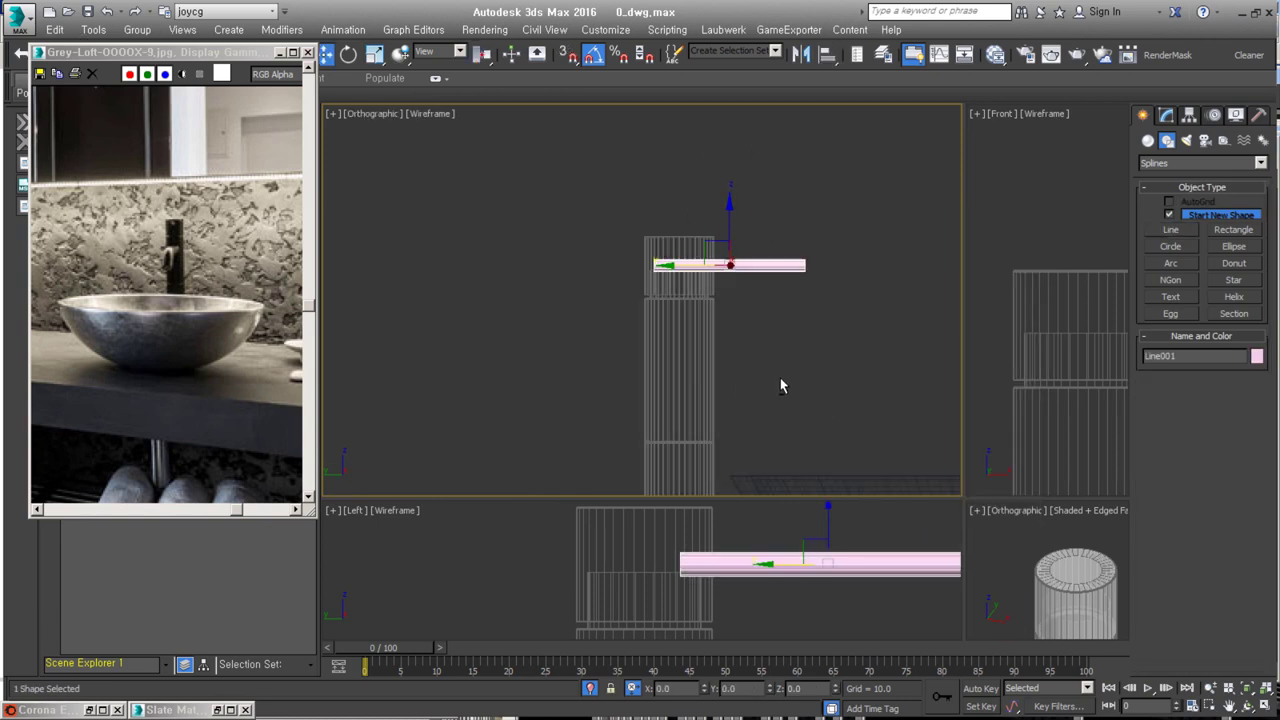
{"action": "left_click", "coordinate": [939, 506]}
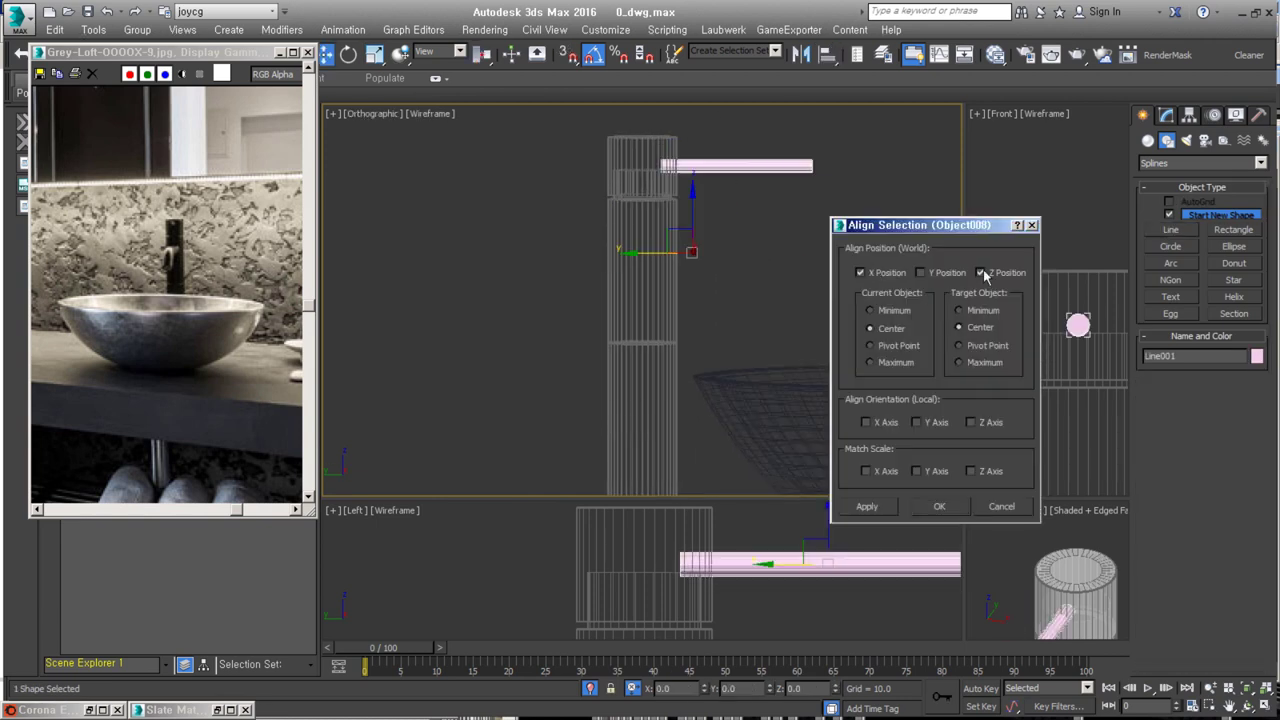
- Select the tube's end-cap border edges and chamfer them
{"action": "middle_click_drag", "start_coordinate": [880, 295], "coordinate": [976, 299], "text": "alt"}
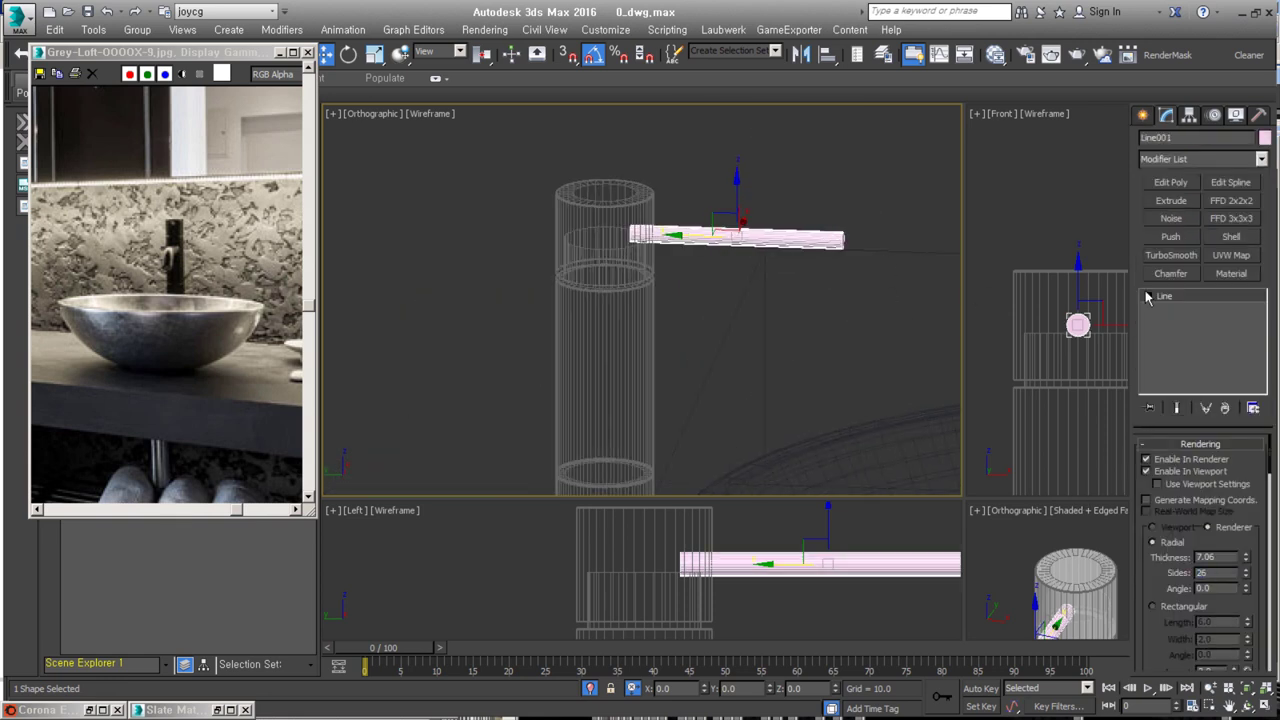
{"action": "middle_click_drag", "start_coordinate": [617, 206], "coordinate": [700, 260], "text": "alt"}
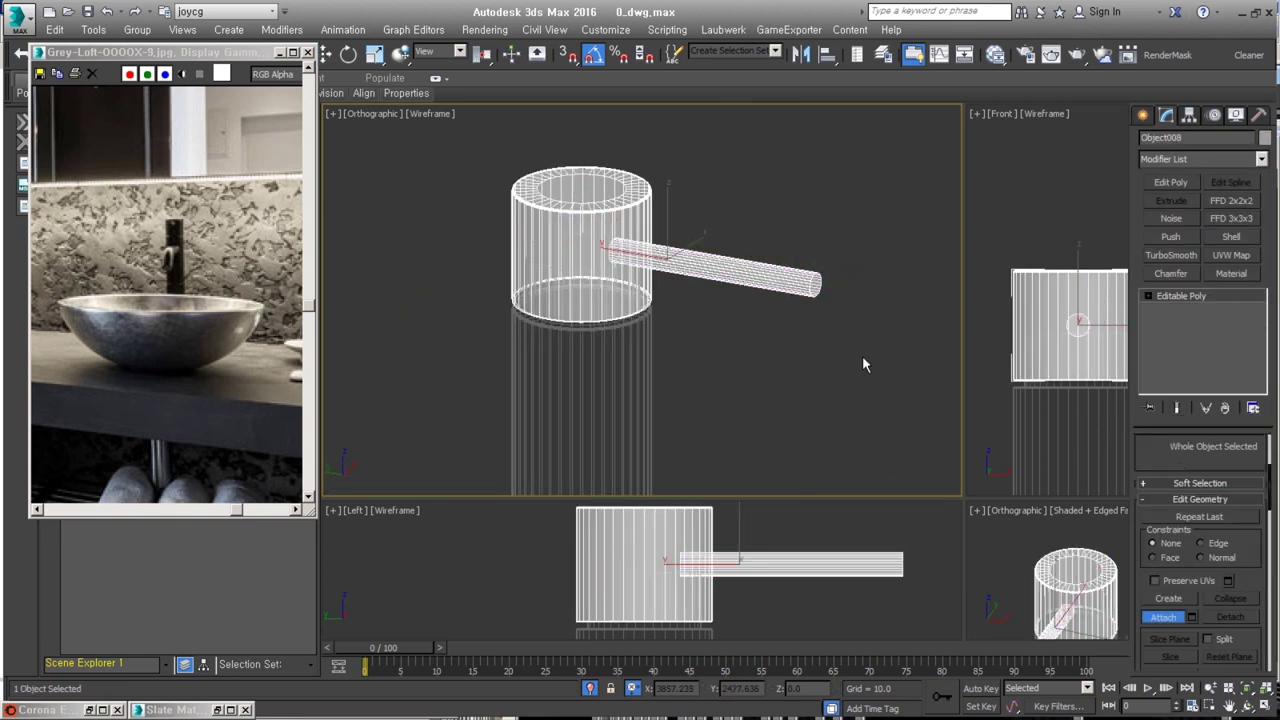
{"action": "scroll", "coordinate": [838, 351], "scroll_direction": "up", "scroll_amount": 3}
{"action": "left_click", "coordinate": [838, 351]}
{"action": "scroll", "coordinate": [838, 351], "scroll_direction": "up", "scroll_amount": 3}
{"action": "scroll", "coordinate": [838, 351], "scroll_direction": "down", "scroll_amount": 2}
{"action": "key", "text": "1"}
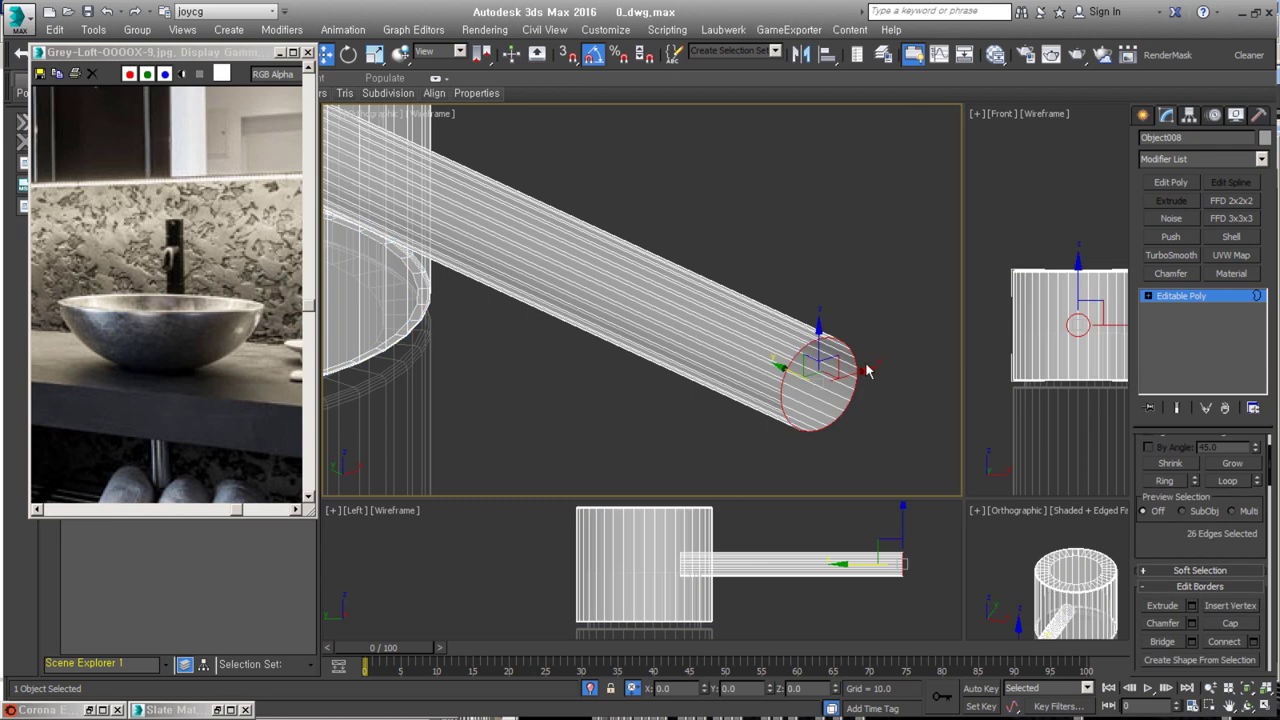
{"action": "key", "text": "2"}
{"action": "scroll", "coordinate": [820, 380], "scroll_direction": "up", "scroll_amount": 2}
{"action": "scroll", "coordinate": [820, 380], "scroll_direction": "up", "scroll_amount": 1}
{"action": "key", "text": "ctrl+shift+c"}
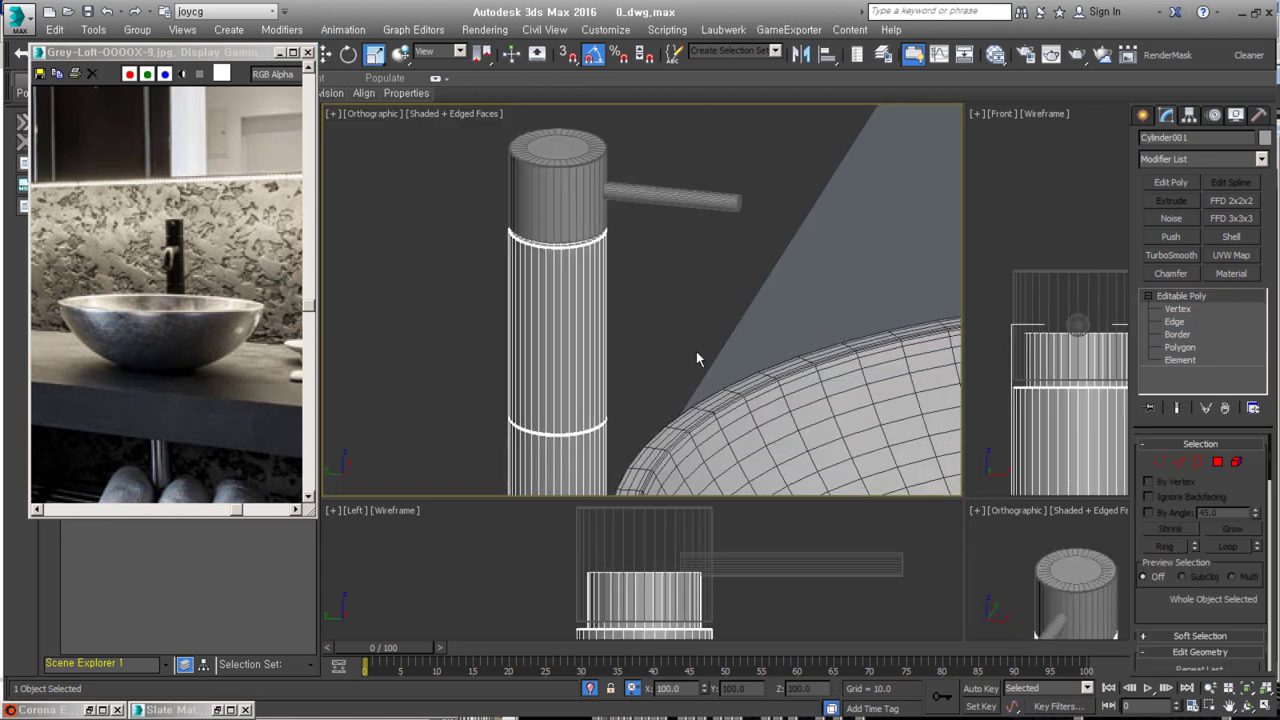
{"action": "scroll", "coordinate": [732, 209], "scroll_direction": "up", "scroll_amount": 2}
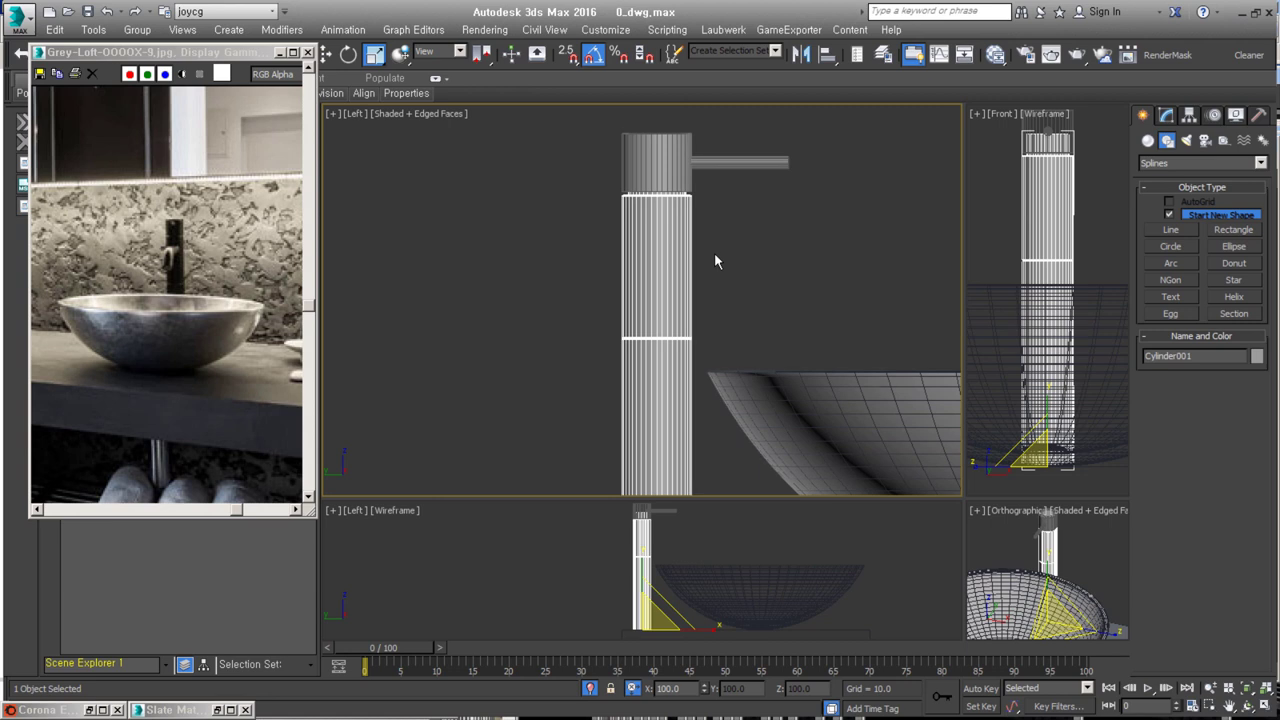
- Draw a spout line extending out from the faucet
{"action": "left_click", "coordinate": [1170, 230]}
{"action": "middle_click_drag", "start_coordinate": [668, 237], "coordinate": [561, 274]}
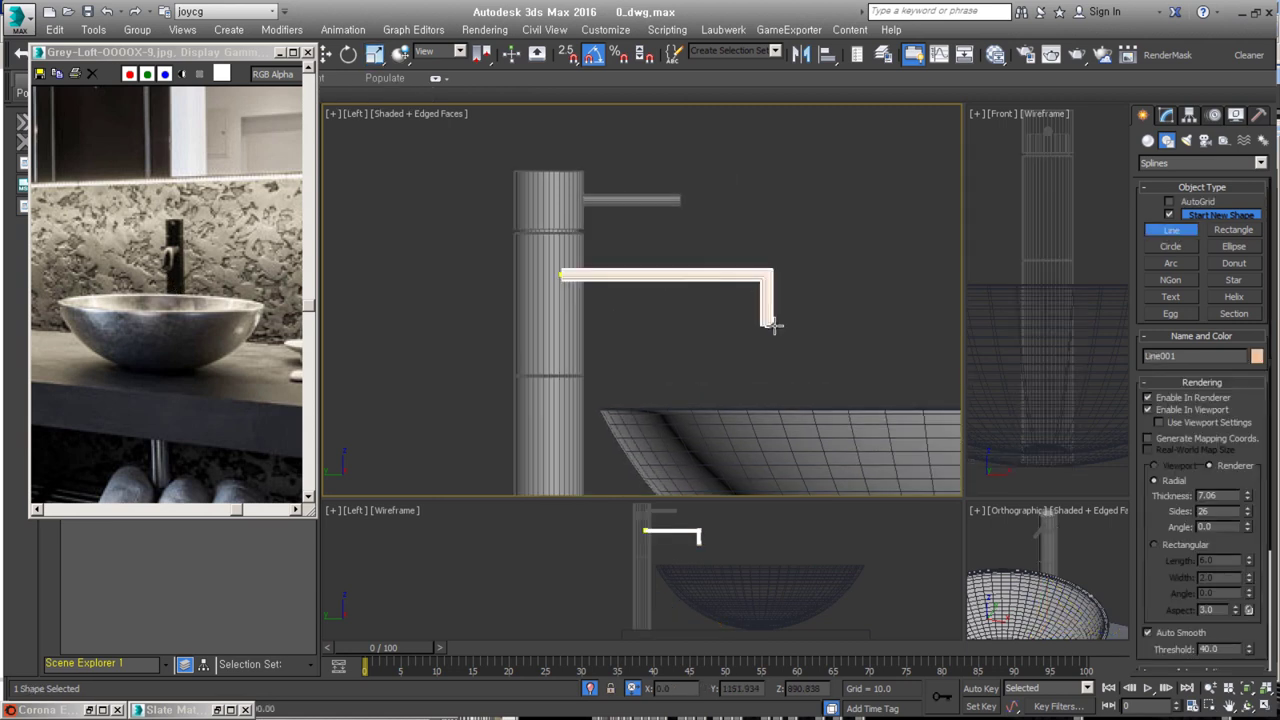
{"action": "right_click", "coordinate": [815, 276]}
{"action": "scroll", "coordinate": [1176, 558], "scroll_direction": "down", "scroll_amount": 5}
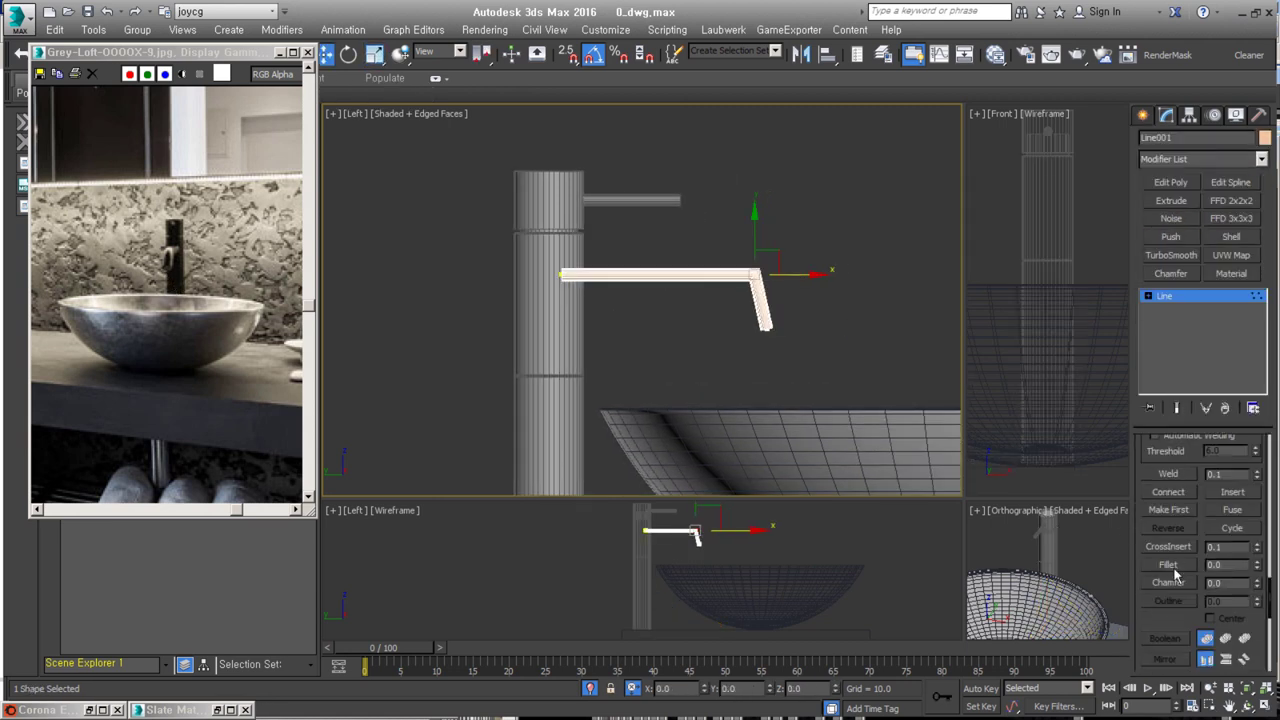
{"action": "scroll", "coordinate": [1246, 540], "scroll_direction": "up", "scroll_amount": 5}
- Align the spout to the tap body
{"action": "key", "text": "alt+a"}
{"action": "left_click", "coordinate": [548, 330]}
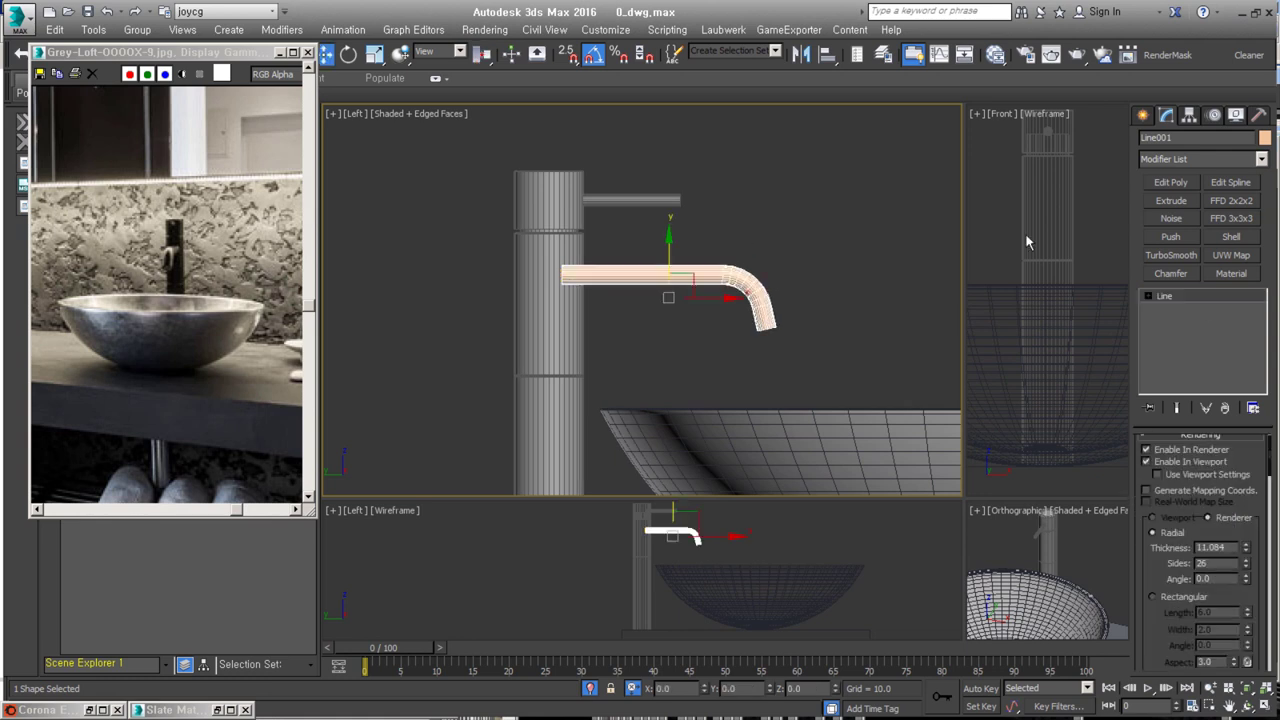
{"action": "left_click", "coordinate": [931, 586]}
{"action": "middle_click_drag", "start_coordinate": [689, 341], "coordinate": [757, 285], "text": "alt"}
{"action": "scroll", "coordinate": [757, 285], "scroll_direction": "up", "scroll_amount": 4}
- Convert the spout to an Editable Poly
{"action": "right_click", "coordinate": [650, 200]}
{"action": "left_click", "coordinate": [760, 330]}
{"action": "key", "text": "4"}
{"action": "left_click", "coordinate": [773, 297]}
{"action": "scroll", "coordinate": [773, 297], "scroll_direction": "up", "scroll_amount": 5}
{"action": "scroll", "coordinate": [566, 355], "scroll_direction": "up", "scroll_amount": 2}
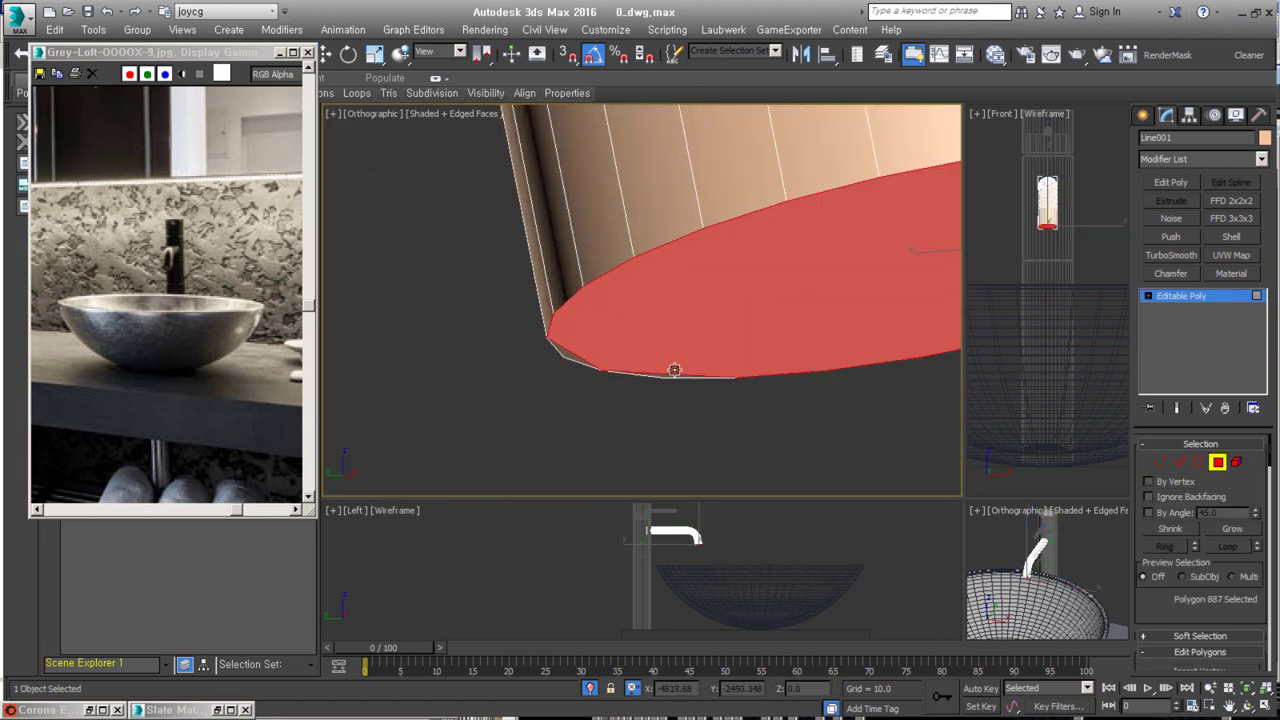
{"action": "scroll", "coordinate": [531, 422], "scroll_direction": "down", "scroll_amount": 4}
- Push the spout's end-cap polygon inward to hollow the mouth
{"action": "key", "text": "4"}
{"action": "left_click", "coordinate": [665, 322]}
{"action": "scroll", "coordinate": [725, 360], "scroll_direction": "up", "scroll_amount": 2}
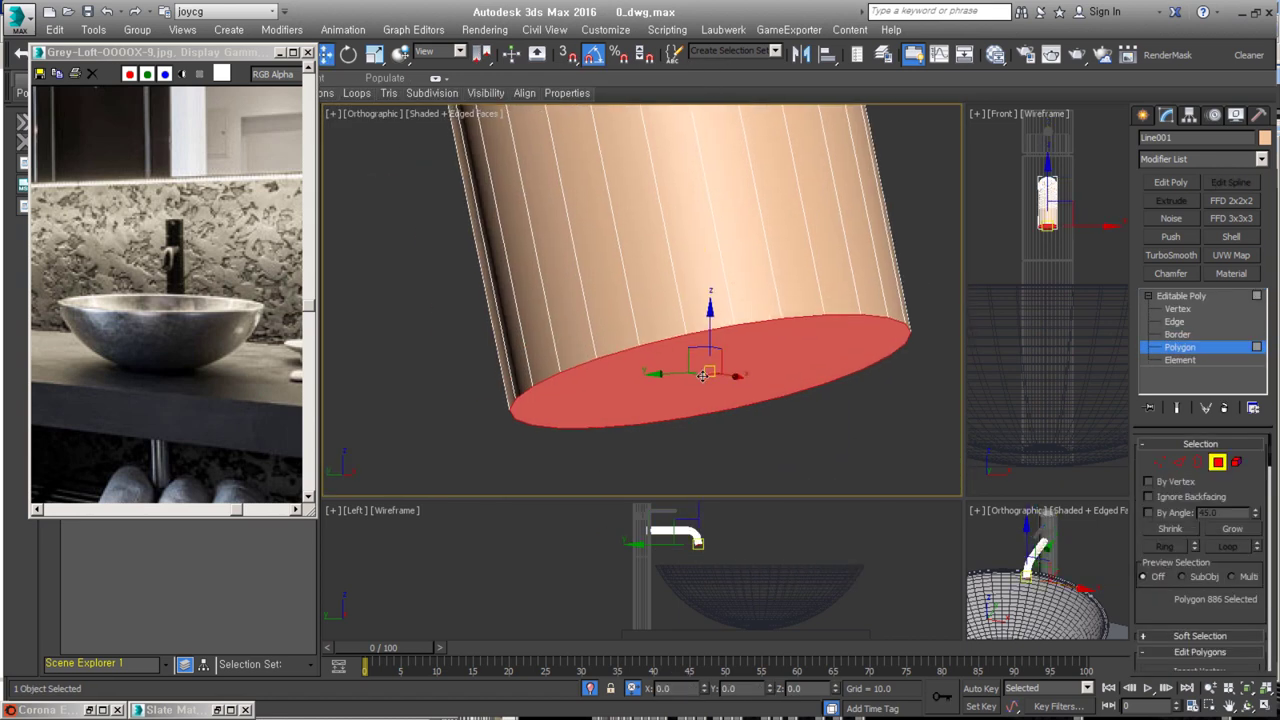
{"action": "left_click_drag", "start_coordinate": [709, 377], "coordinate": [740, 382]}
- Chamfer the spout's mouth rim edges and select the spout element
{"action": "key", "text": "2"}
{"action": "right_click", "coordinate": [900, 335]}
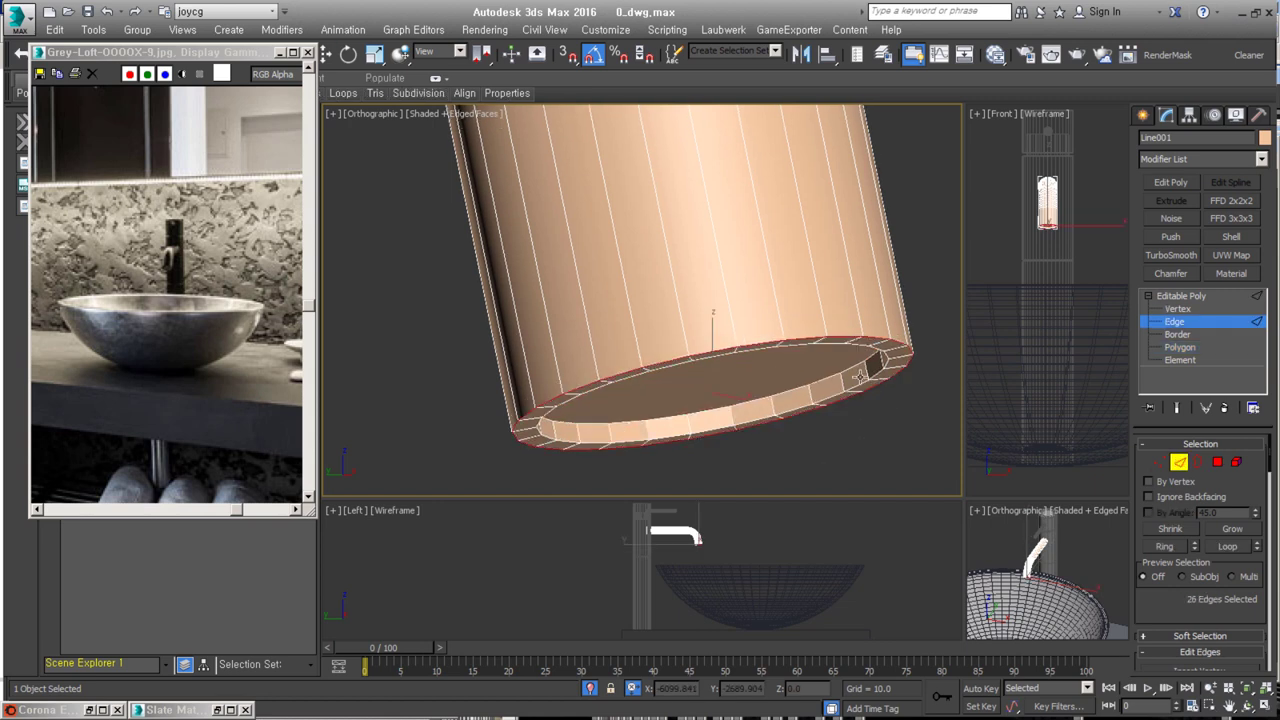
{"action": "left_click", "coordinate": [814, 414]}
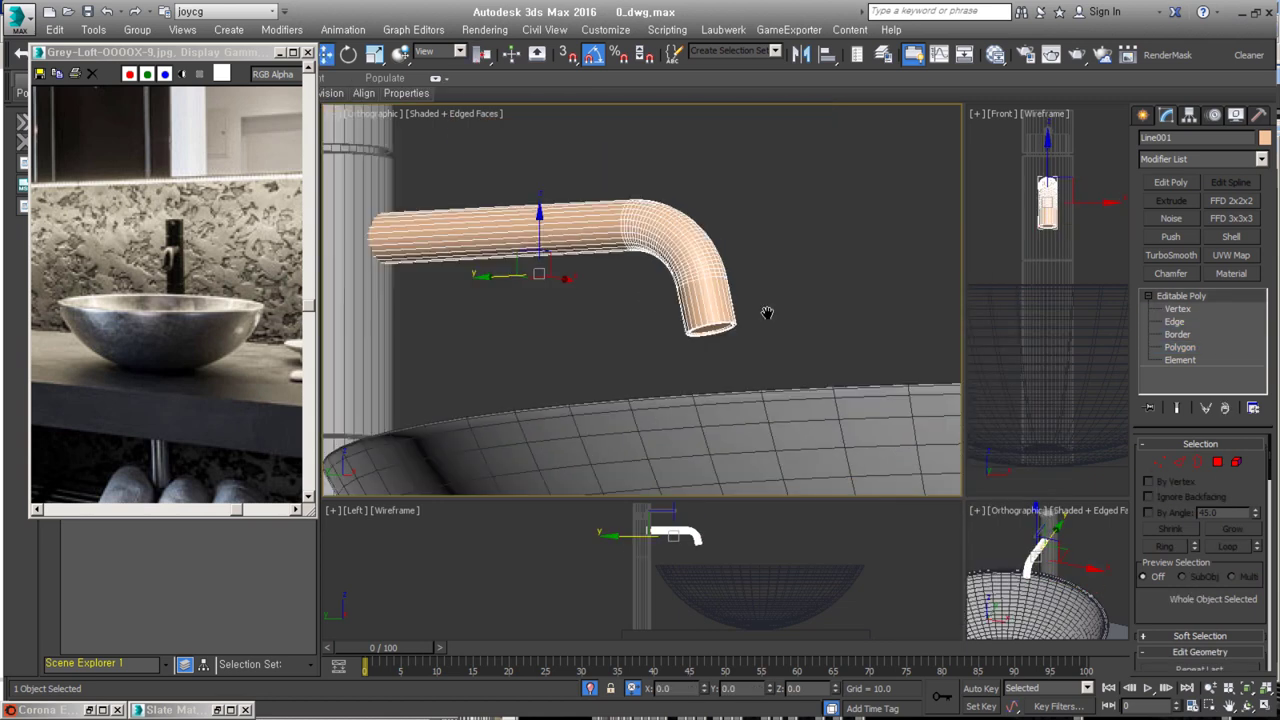
{"action": "key", "text": "5"}
{"action": "left_click", "coordinate": [703, 248]}
{"action": "middle_click_drag", "start_coordinate": [640, 300], "coordinate": [690, 296], "text": "alt"}
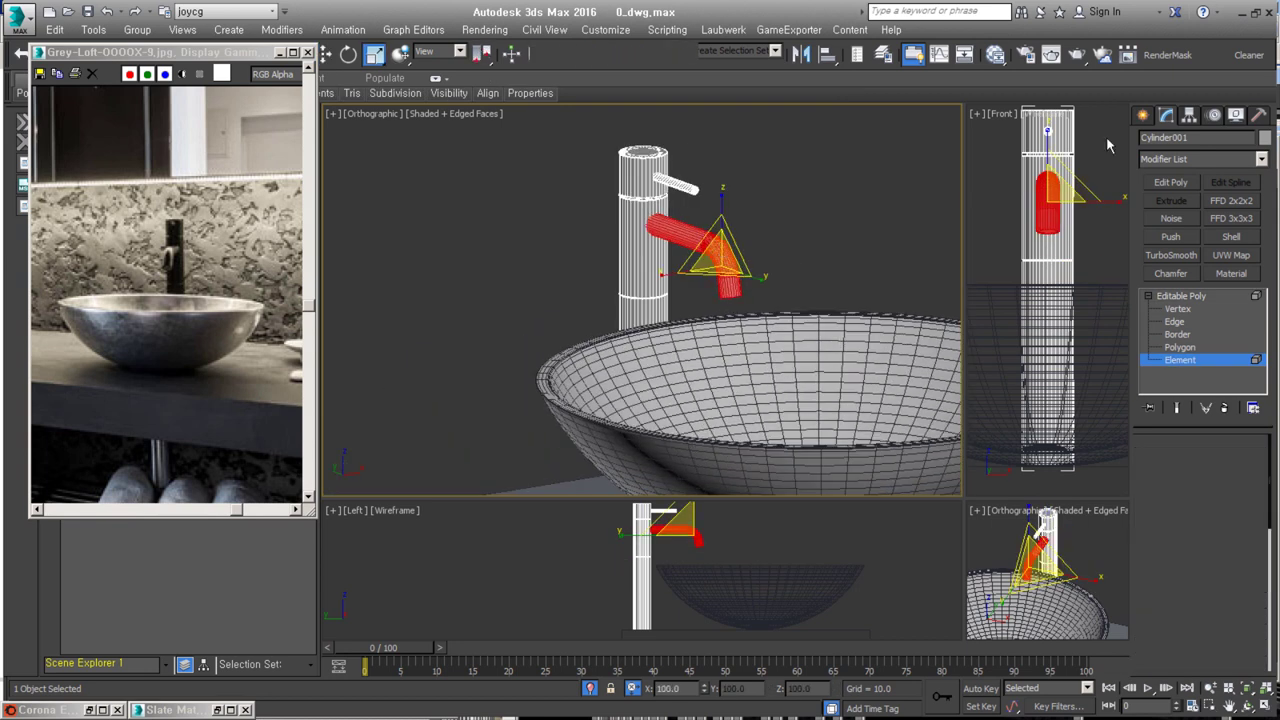
{"action": "left_click", "coordinate": [1143, 115]}
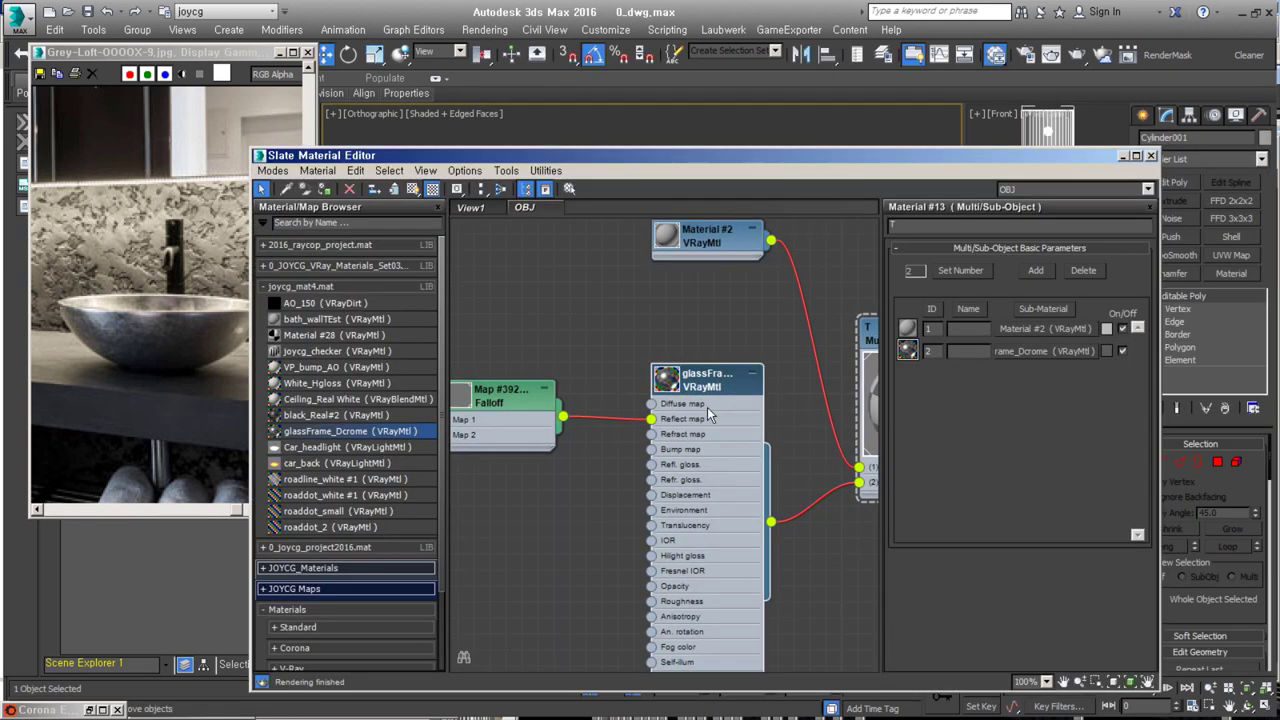
- Add the glassFrame_Dcrome material to the node view
{"action": "scroll", "coordinate": [707, 413], "scroll_direction": "down", "scroll_amount": 2}
{"action": "left_click", "coordinate": [341, 284]}
{"action": "left_click_drag", "start_coordinate": [345, 455], "coordinate": [461, 474]}
{"action": "left_click", "coordinate": [1122, 157]}
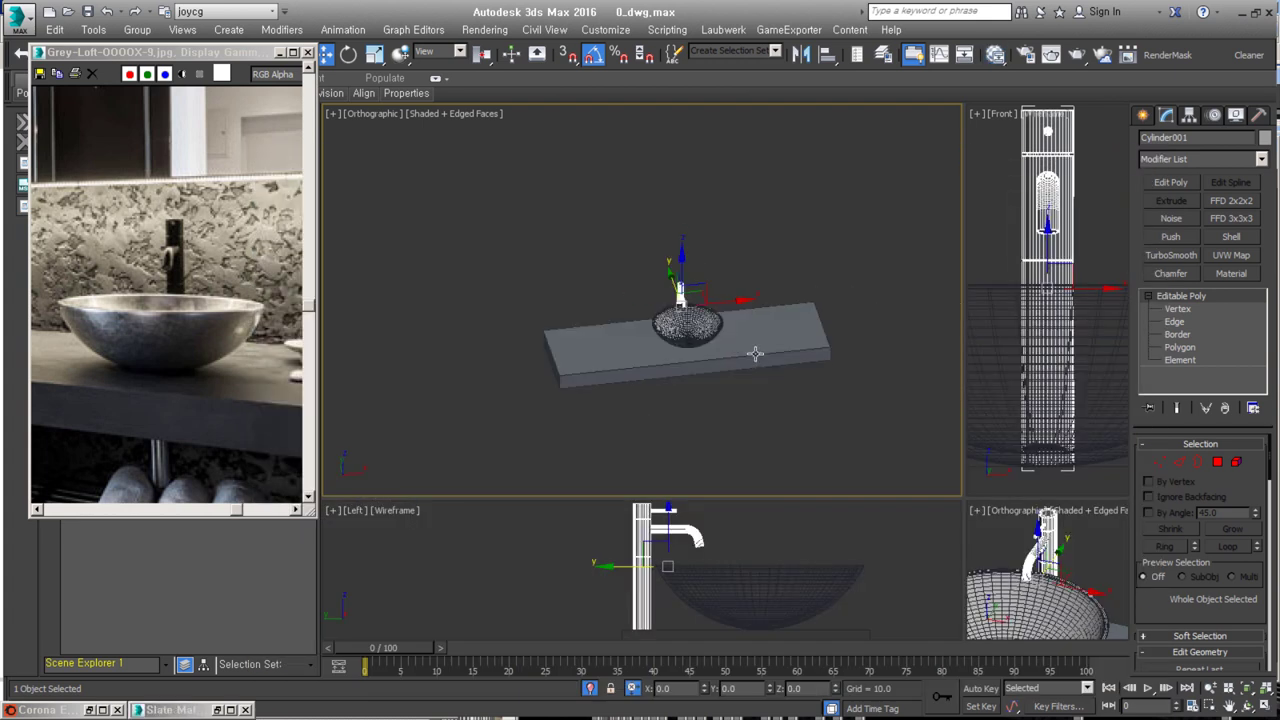
{"action": "mouse_move", "coordinate": [35, 384]}
{"action": "middle_mouse_down"}
{"action": "mouse_move", "coordinate": [165, 349]}
{"action": "mouse_move", "coordinate": [71, 371]}
{"action": "middle_mouse_up"}
- Remove the countertop's Shell and chamfer its two long edges at 1.0
{"action": "left_click", "coordinate": [1224, 407]}
{"action": "scroll", "coordinate": [663, 370], "scroll_direction": "up", "scroll_amount": 5}
{"action": "scroll", "coordinate": [748, 428], "scroll_direction": "up", "scroll_amount": 3}
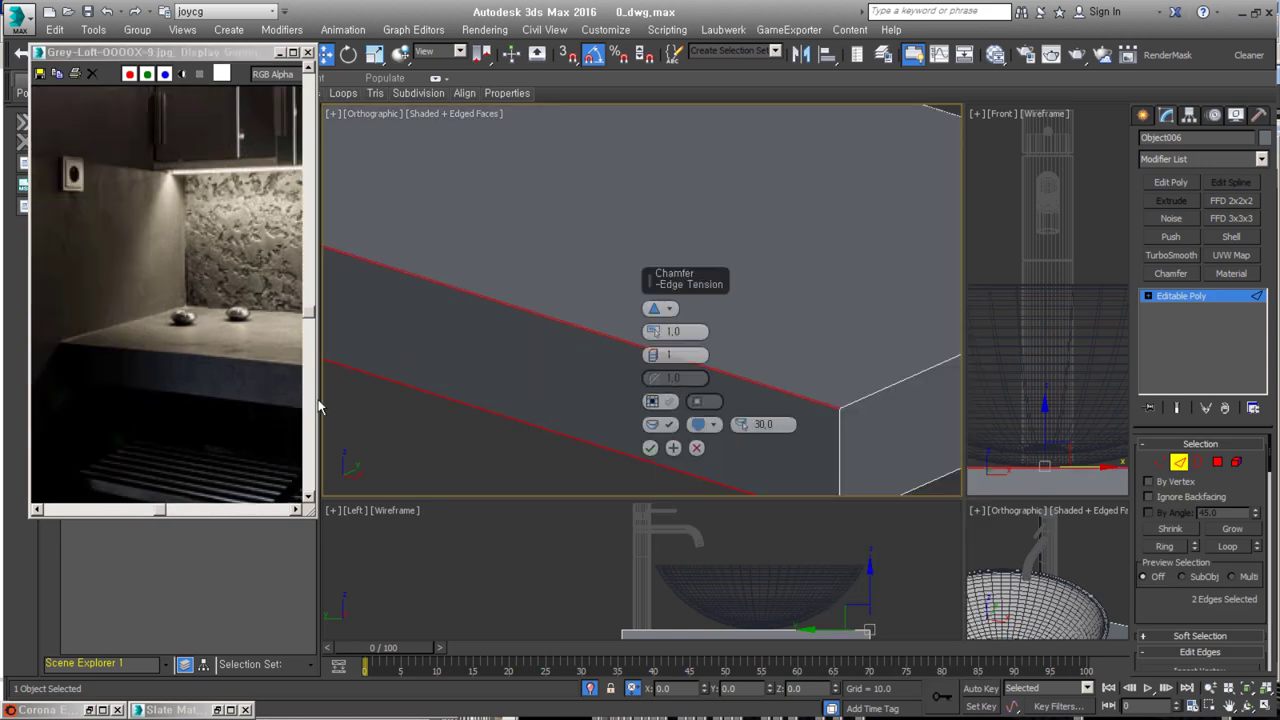
- Create a new scene layer named OBJ
{"action": "key", "text": "z"}
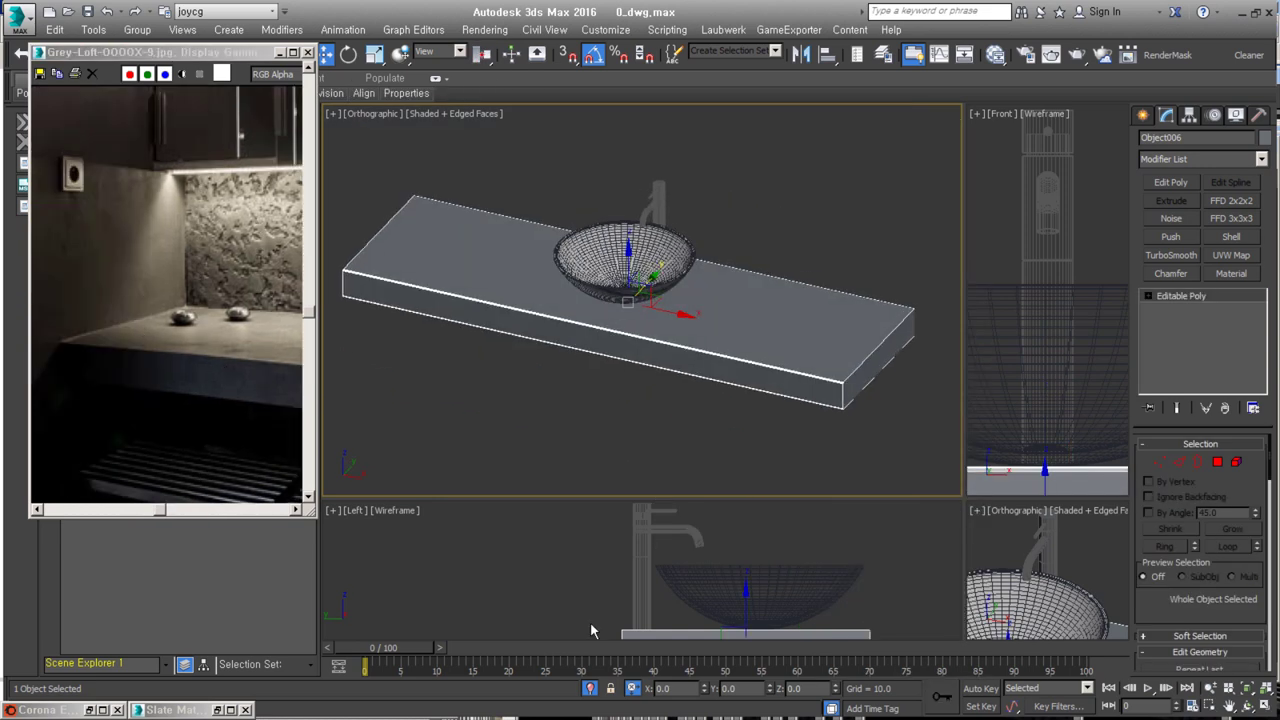
{"action": "key", "text": "F3"}
{"action": "type", "text": "OBJ"}
{"action": "key", "text": "Return"}
{"action": "left_click", "coordinate": [754, 306]}
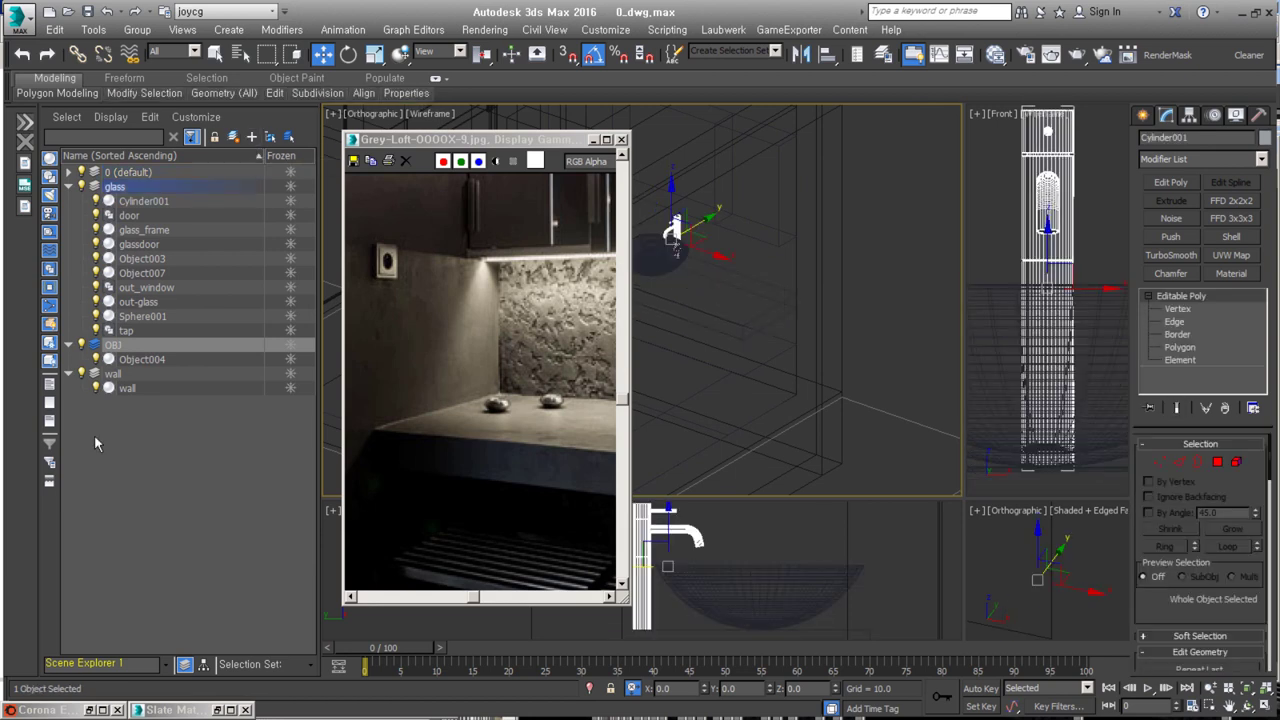
- Select the wall cabinet box and pick its two end faces and large front face
{"action": "left_click", "coordinate": [846, 257]}
{"action": "key", "text": "z"}
{"action": "left_click", "coordinate": [1217, 461]}
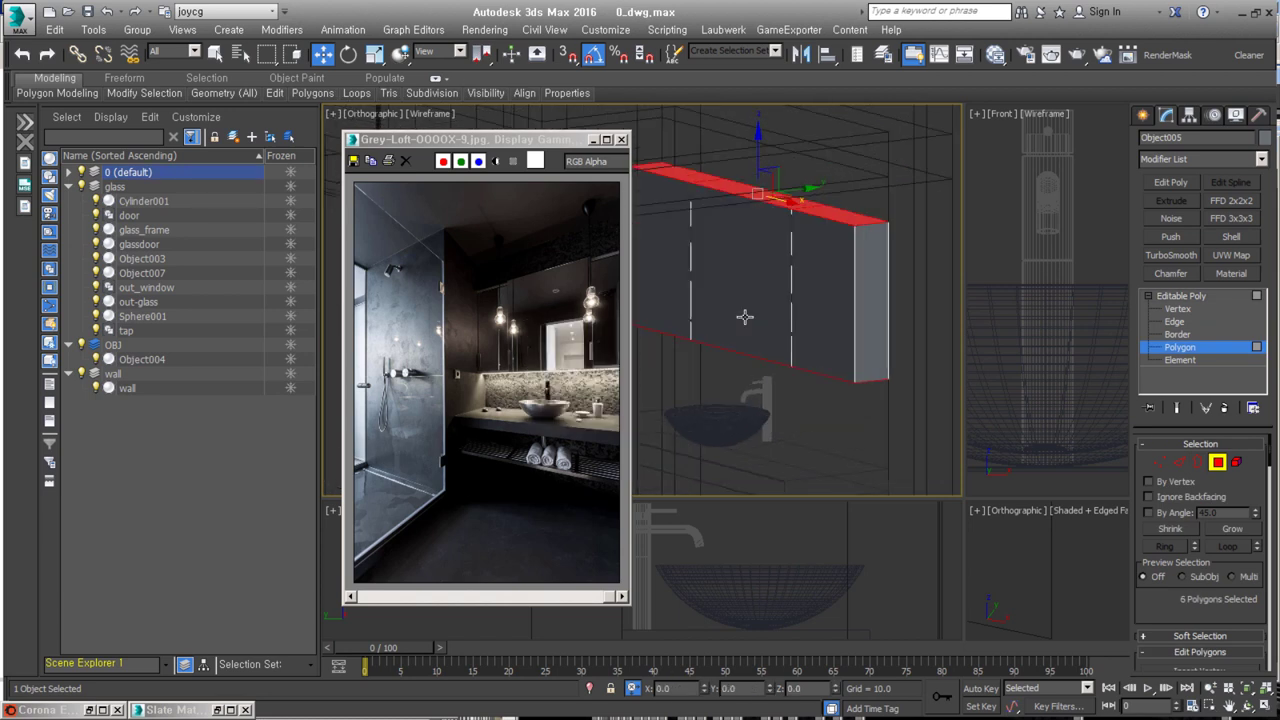
{"action": "middle_click_drag", "start_coordinate": [908, 246], "coordinate": [798, 331], "text": "alt"}
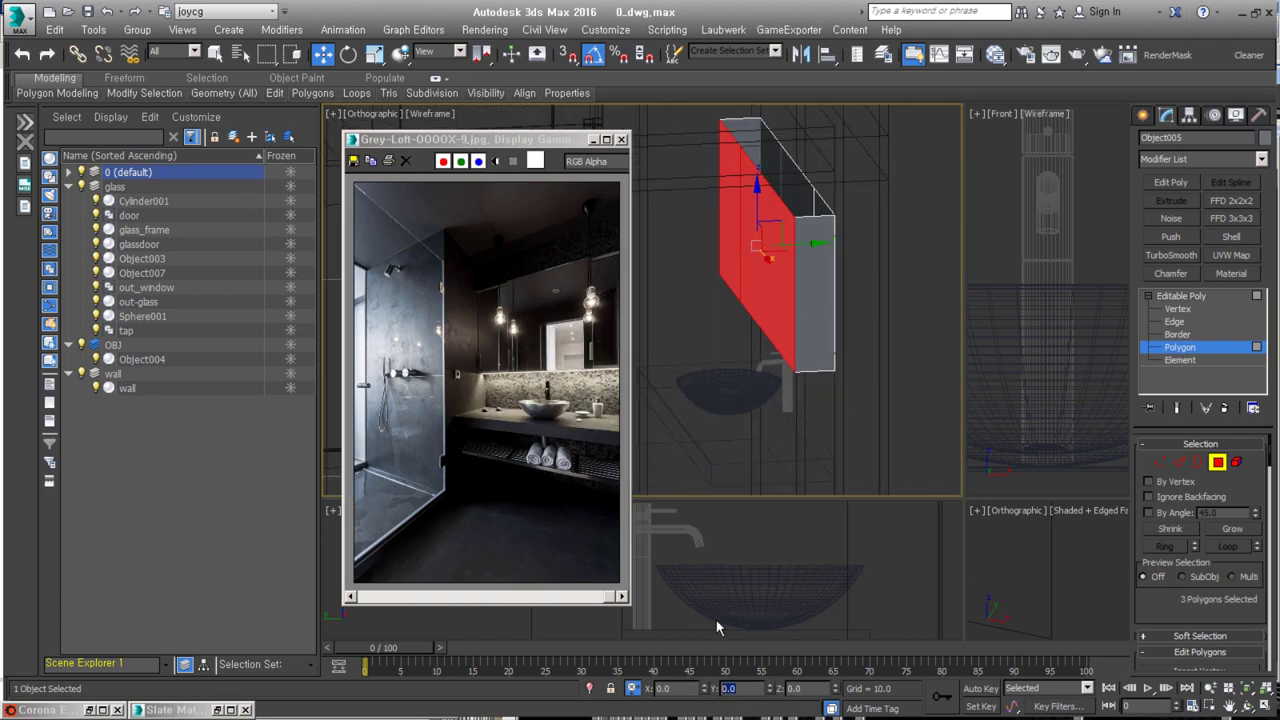
{"action": "mouse_move", "coordinate": [780, 250]}
{"action": "middle_mouse_down", "text": "alt"}
{"action": "mouse_move", "coordinate": [850, 280]}
{"action": "mouse_move", "coordinate": [739, 337]}
{"action": "mouse_move", "coordinate": [849, 337]}
{"action": "middle_mouse_up", "text": "alt"}
{"action": "left_click", "coordinate": [897, 320]}
{"action": "left_click", "coordinate": [777, 277], "text": "ctrl"}
{"action": "left_click", "coordinate": [757, 286], "text": "ctrl"}
{"action": "mouse_move", "coordinate": [742, 294]}
{"action": "middle_mouse_down", "text": "alt"}
{"action": "mouse_move", "coordinate": [813, 312]}
{"action": "mouse_move", "coordinate": [790, 300]}
{"action": "middle_mouse_up", "text": "alt"}
- Chamfer the selected cabinet edges by 12 units
{"action": "key", "text": "2"}
{"action": "left_click", "coordinate": [777, 271]}
{"action": "right_click", "coordinate": [771, 217]}
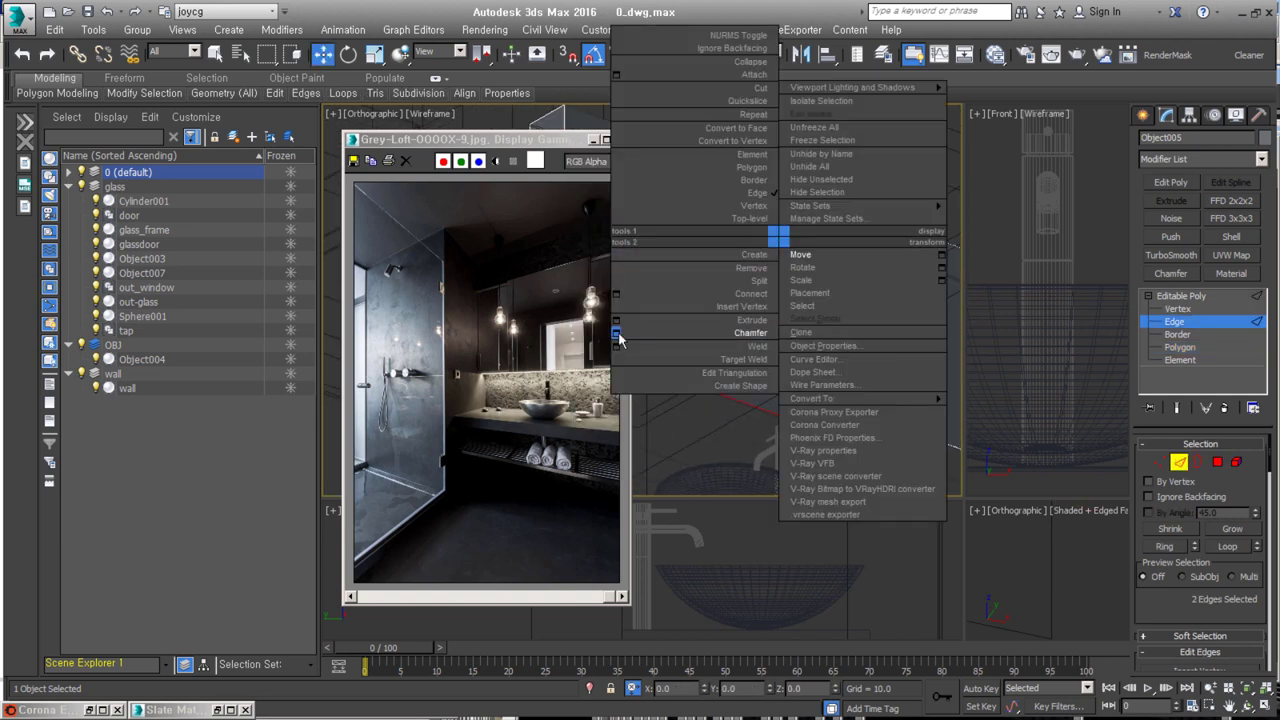
{"action": "left_click", "coordinate": [749, 329]}
{"action": "type", "text": "12"}
- Chamfer the cabinet's vertical edges by 15 units
{"action": "left_click", "coordinate": [1217, 462], "text": "ctrl"}
{"action": "left_click", "coordinate": [1179, 462], "text": "shift"}
{"action": "right_click", "coordinate": [769, 306]}
{"action": "left_click", "coordinate": [677, 309]}
{"action": "key", "text": "ctrl+shift+c"}
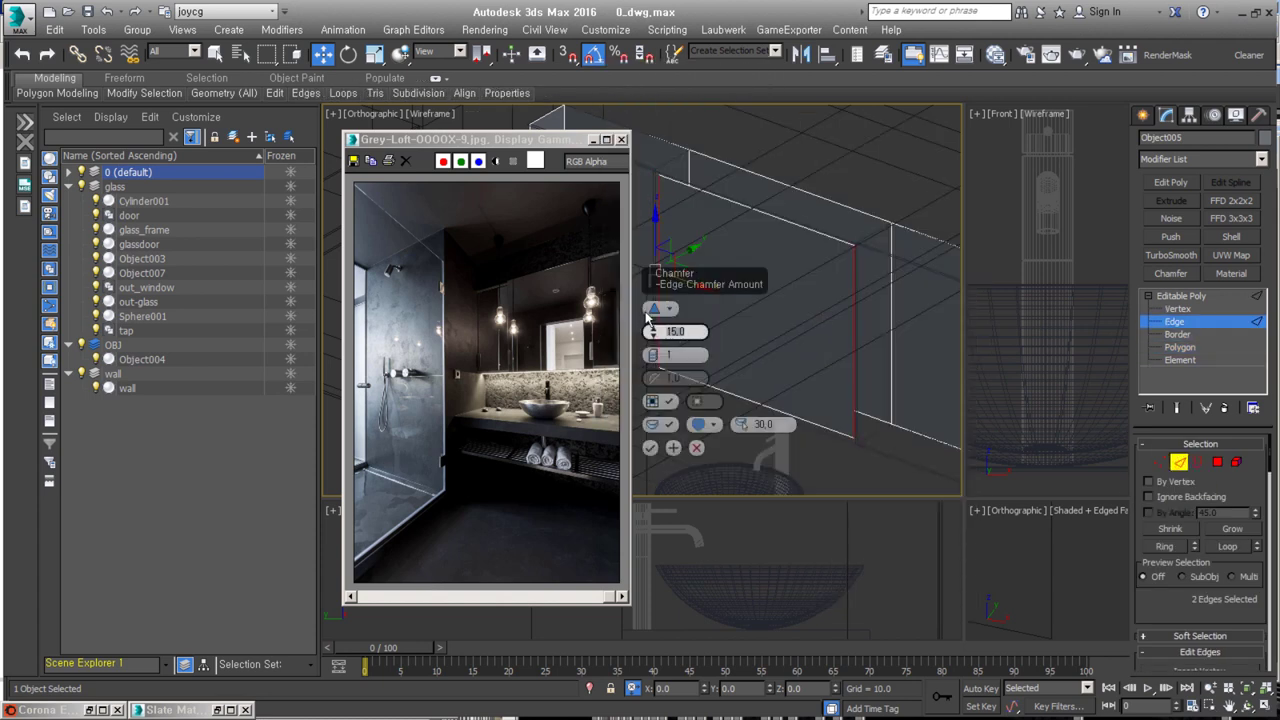
{"action": "left_click", "coordinate": [650, 448]}
{"action": "mouse_move", "coordinate": [671, 380]}
{"action": "middle_mouse_down", "text": "alt"}
{"action": "mouse_move", "coordinate": [895, 261]}
{"action": "mouse_move", "coordinate": [882, 337]}
{"action": "mouse_move", "coordinate": [925, 340]}
{"action": "middle_mouse_up", "text": "alt"}
- Turn on snapping, add a Shell modifier to the cabinet, and start a new line shape
{"action": "key", "text": "2"}
{"action": "key", "text": "s"}
{"action": "left_click", "coordinate": [1231, 236]}
{"action": "left_click", "coordinate": [1143, 115]}
- Isolate the cabinet panel, work in Top view, and flip the end panels' normals outward
{"action": "key", "text": "alt+q"}
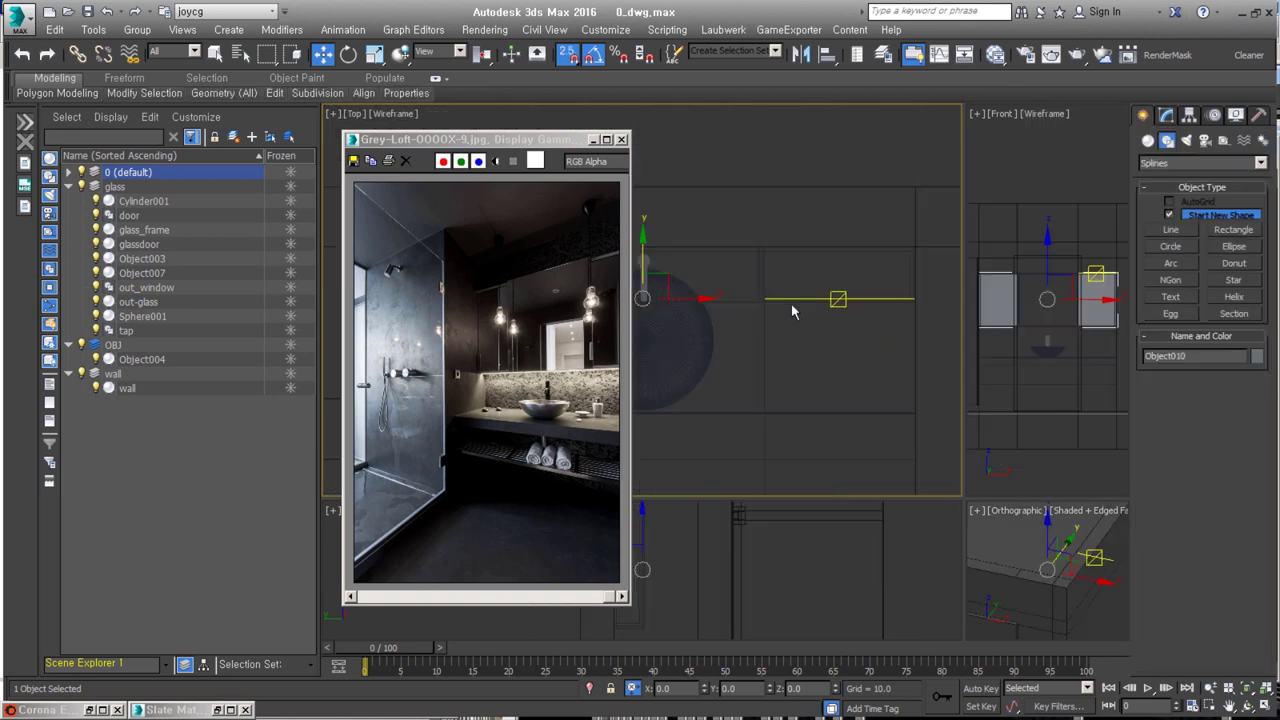
{"action": "middle_click_drag", "start_coordinate": [873, 298], "coordinate": [845, 403], "text": "alt"}
{"action": "key", "text": "t"}
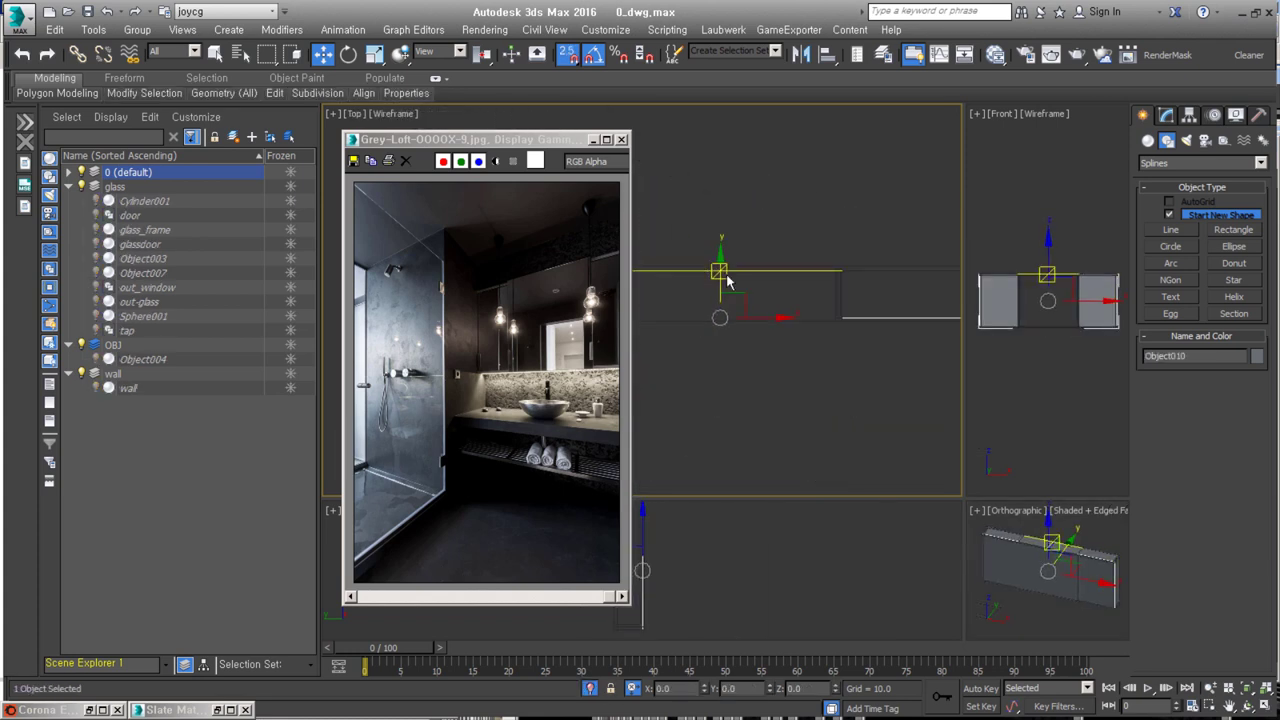
{"action": "left_click_drag", "start_coordinate": [560, 139], "coordinate": [282, 113]}
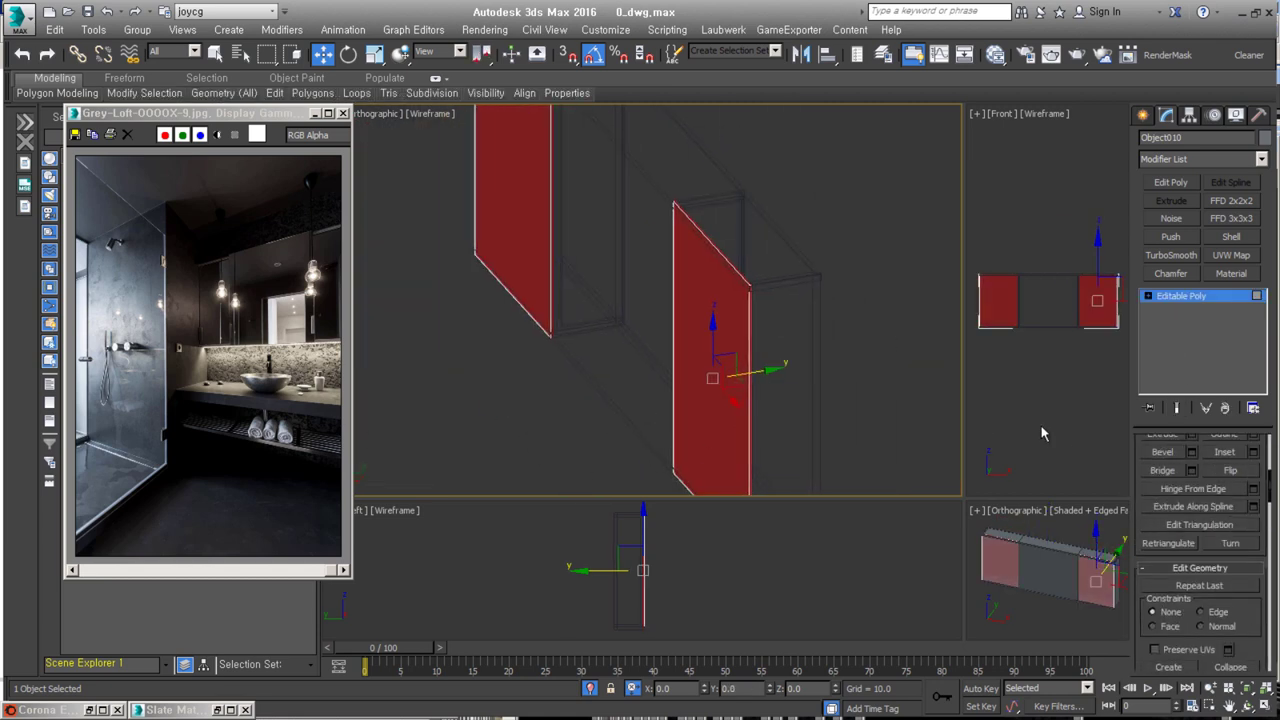
{"action": "left_click", "coordinate": [1228, 471]}
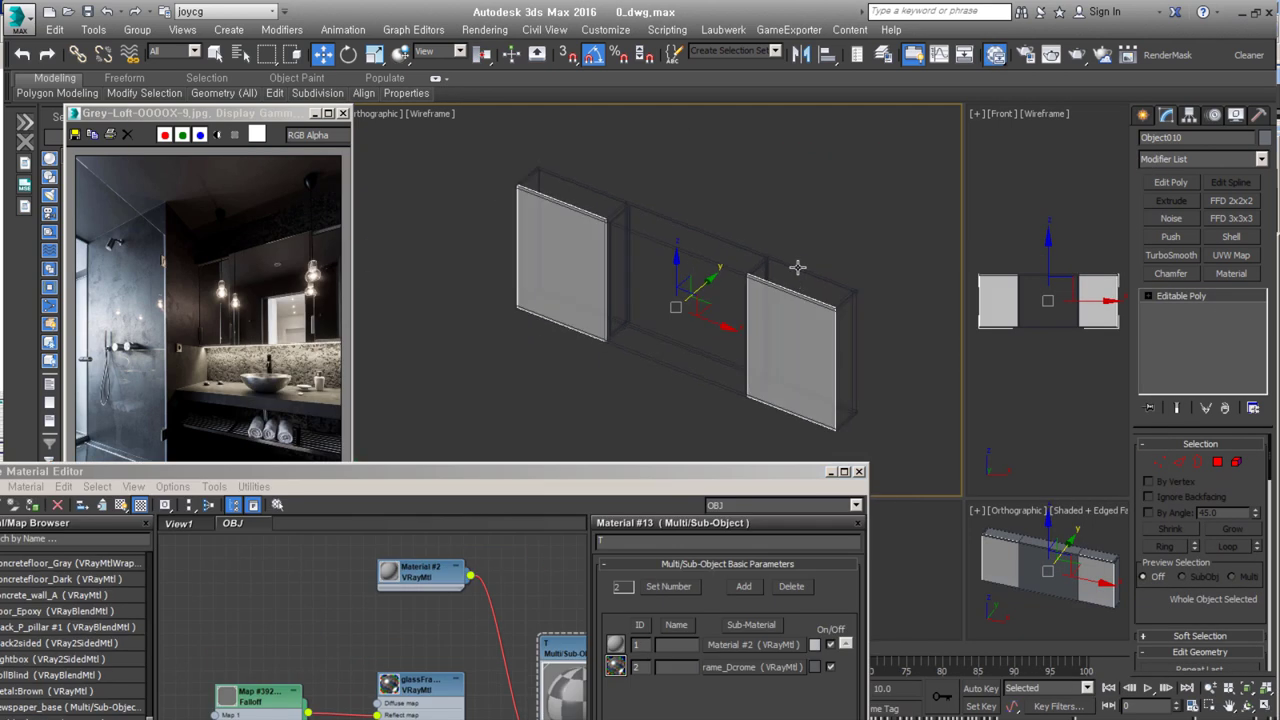
- Select the middle cabinet panel and give it Shell thickness
{"action": "left_click", "coordinate": [797, 267]}
{"action": "left_click", "coordinate": [849, 353]}
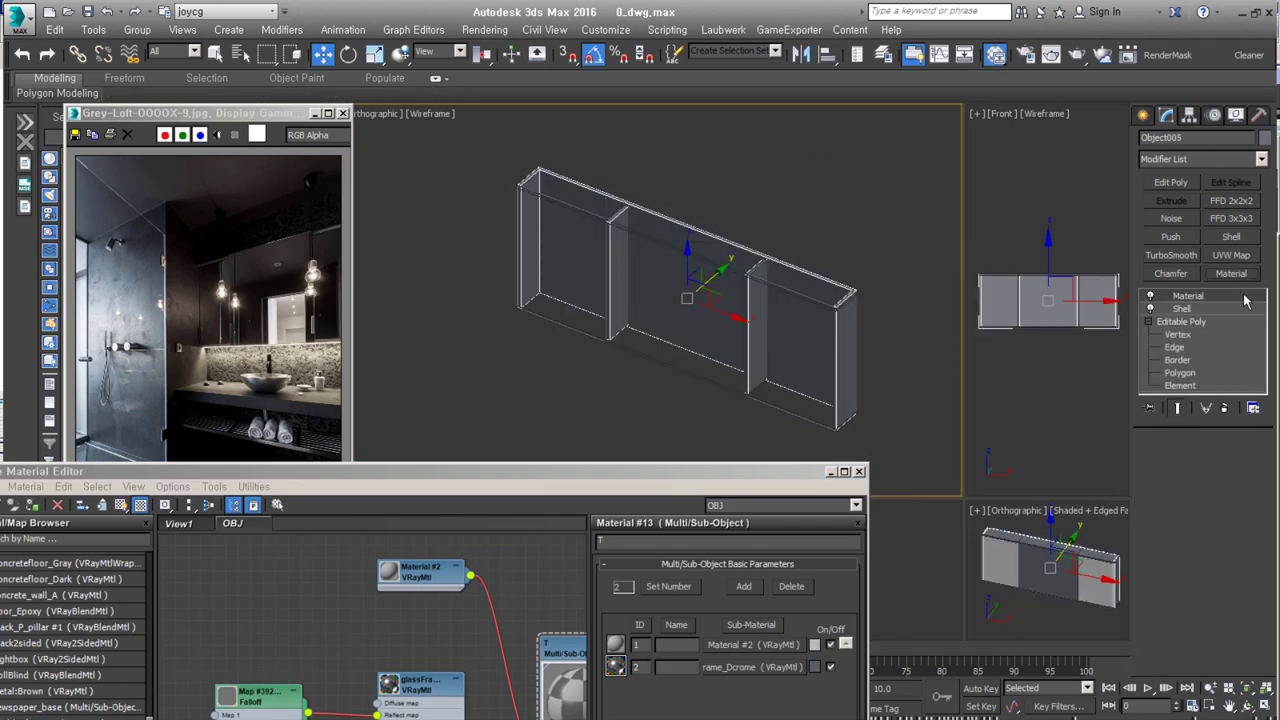
{"action": "left_click", "coordinate": [713, 381]}
{"action": "key", "text": "F3"}
{"action": "mouse_move", "coordinate": [713, 381]}
{"action": "middle_mouse_down", "text": "alt"}
{"action": "mouse_move", "coordinate": [987, 394]}
{"action": "mouse_move", "coordinate": [579, 300]}
{"action": "middle_mouse_up", "text": "alt"}
{"action": "key", "text": "2"}
{"action": "middle_click_drag", "start_coordinate": [748, 325], "coordinate": [845, 321], "text": "alt"}
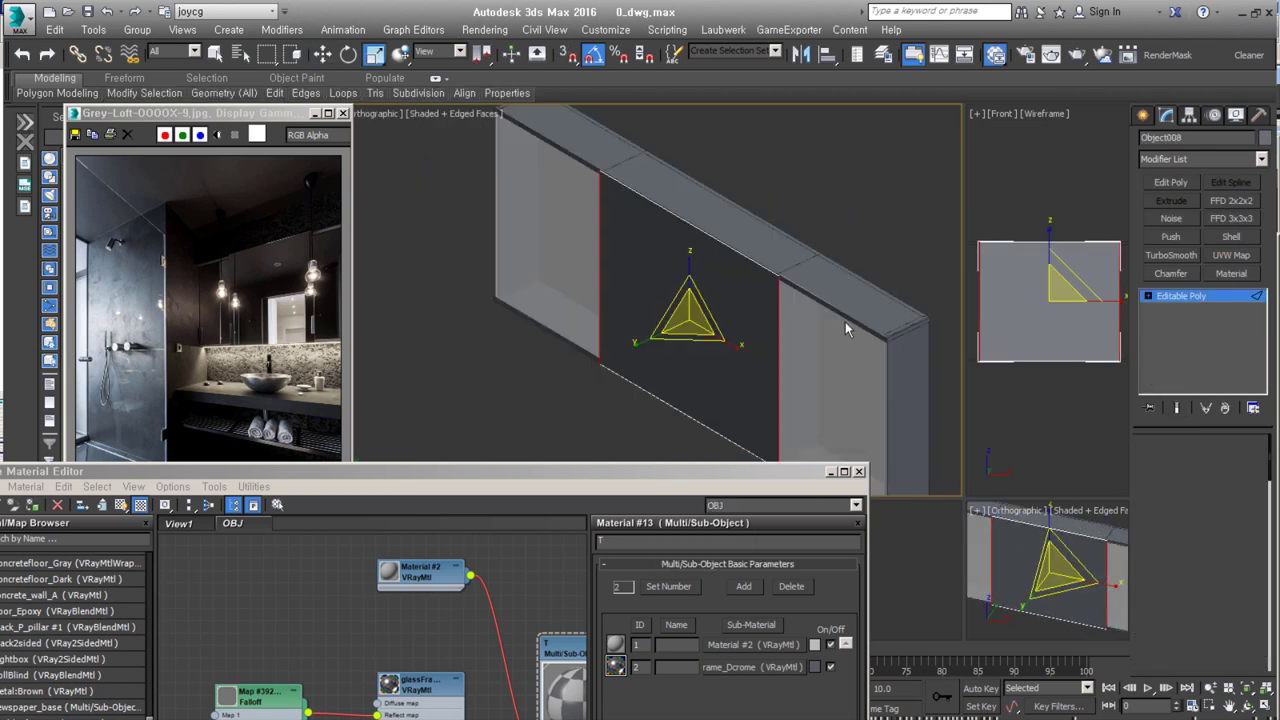
{"action": "left_click", "coordinate": [1231, 236]}
- Clone the middle panel's front face off as a separate object
{"action": "key", "text": "4"}
{"action": "left_click", "coordinate": [690, 300]}
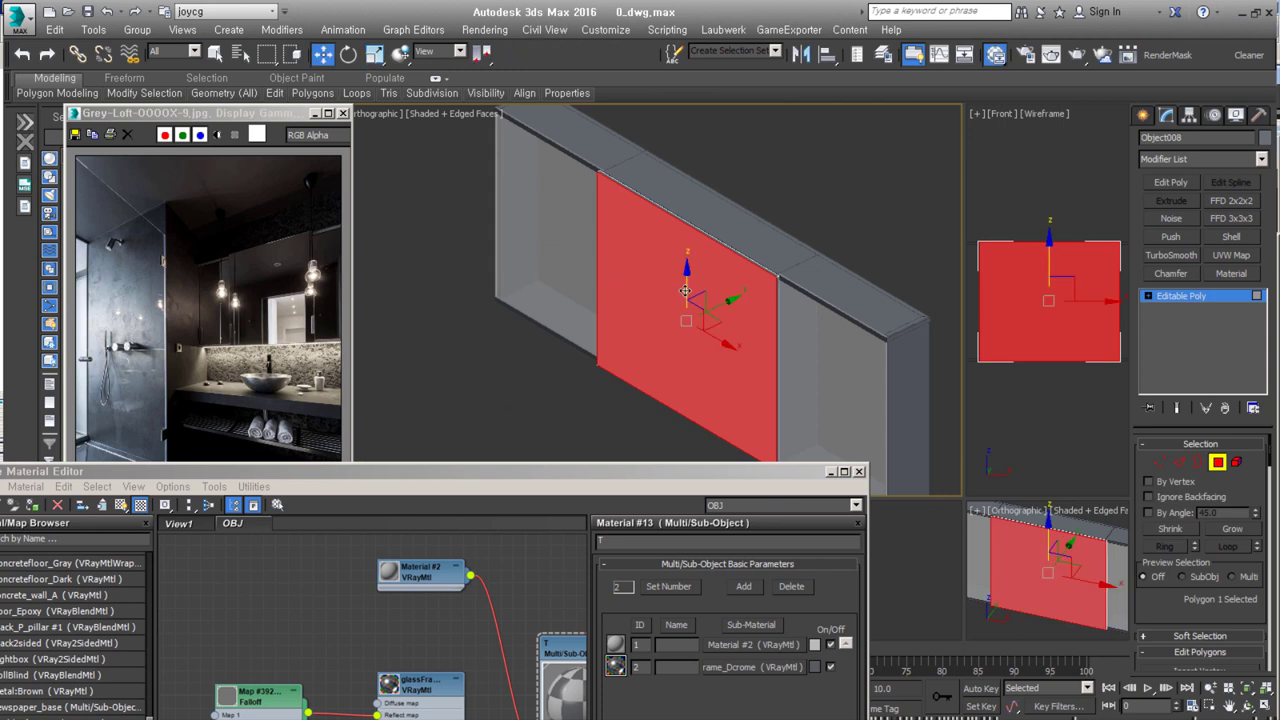
{"action": "key", "text": "t"}
{"action": "left_click_drag", "start_coordinate": [648, 295], "coordinate": [648, 285], "text": "shift"}
{"action": "left_click", "coordinate": [692, 372]}
{"action": "middle_click_drag", "start_coordinate": [822, 316], "coordinate": [583, 400], "text": "alt"}
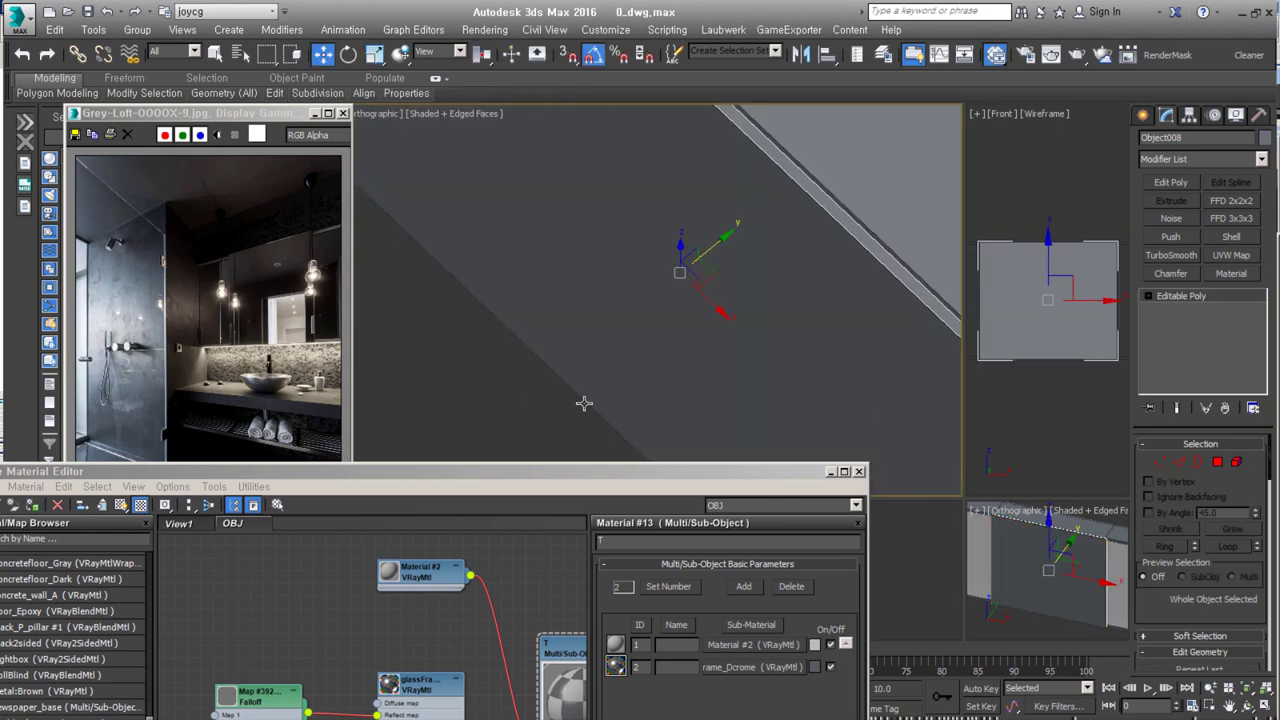
- Remove the shell from the cloned piece, set material ID 1, and group it as 'mirror'
{"action": "left_click", "coordinate": [1231, 236]}
{"action": "key", "text": "ctrl+z"}
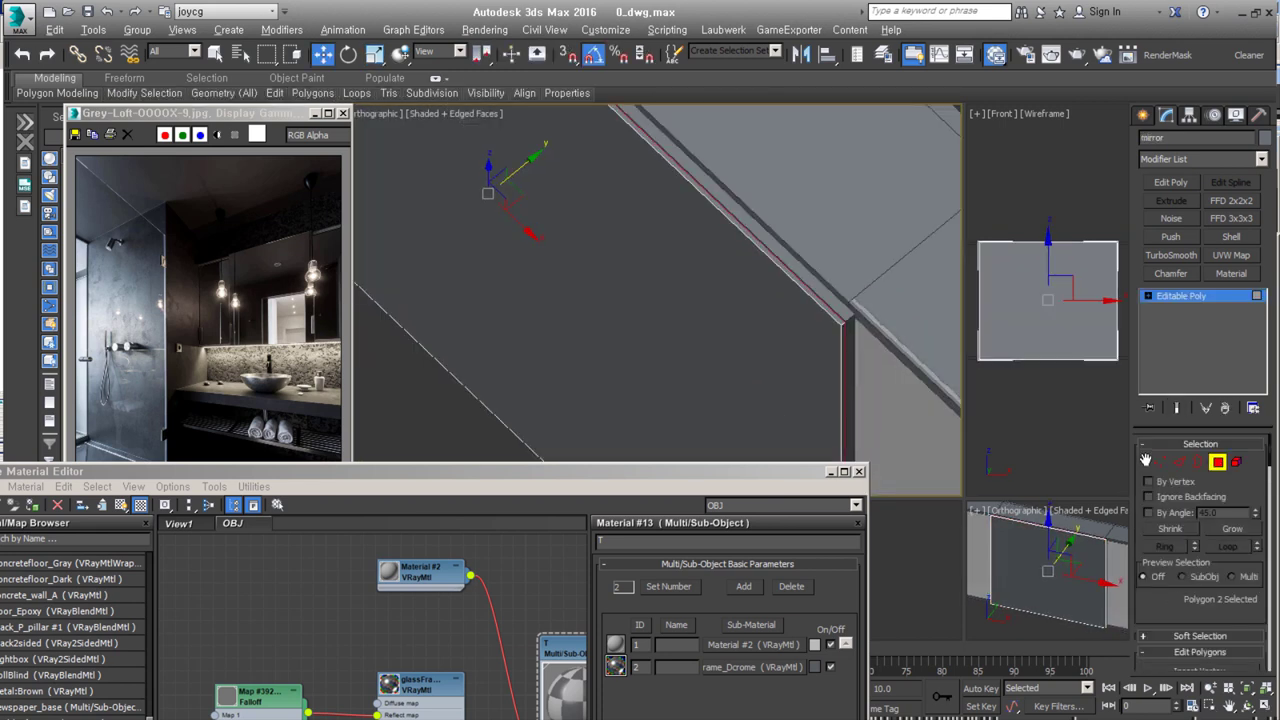
{"action": "key", "text": "F2"}
{"action": "scroll", "coordinate": [1200, 480], "scroll_direction": "down", "scroll_amount": 5}
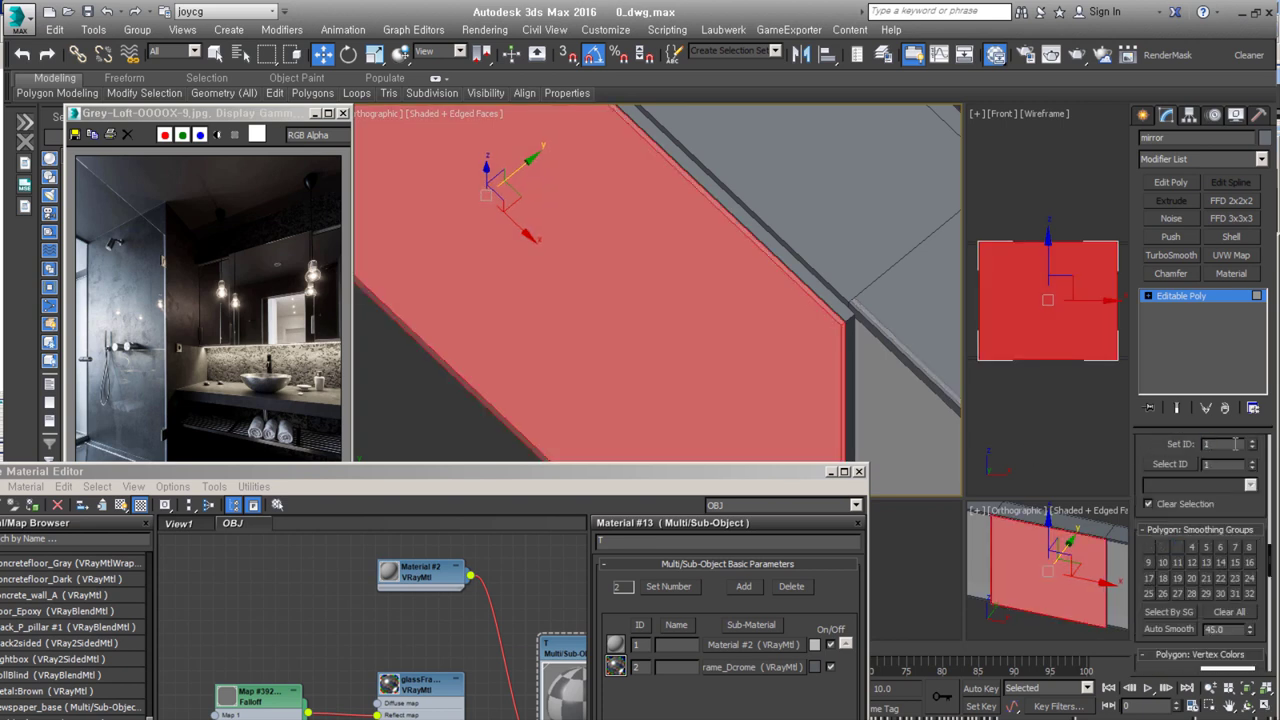
{"action": "key", "text": "ctrl+z"}
{"action": "middle_click_drag", "start_coordinate": [886, 371], "coordinate": [795, 287], "text": "alt"}
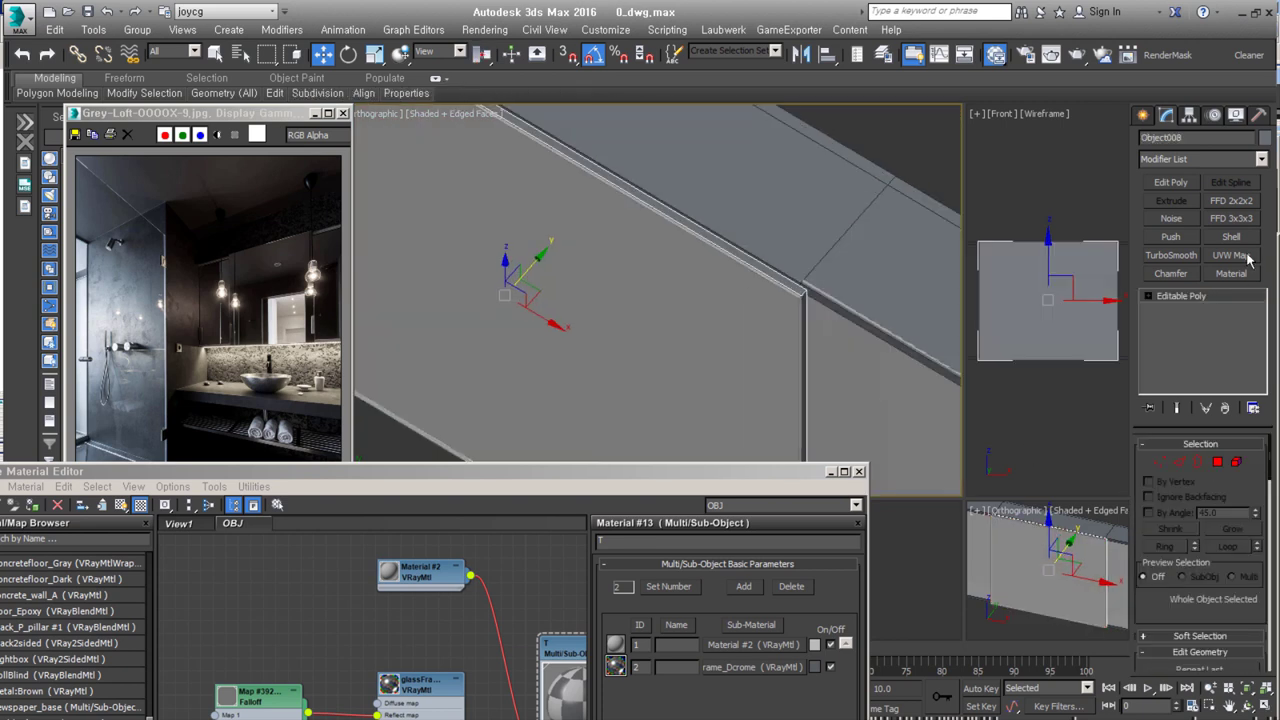
{"action": "type", "text": "z"}
{"action": "type", "text": "mirror"}
{"action": "key", "text": "Return"}
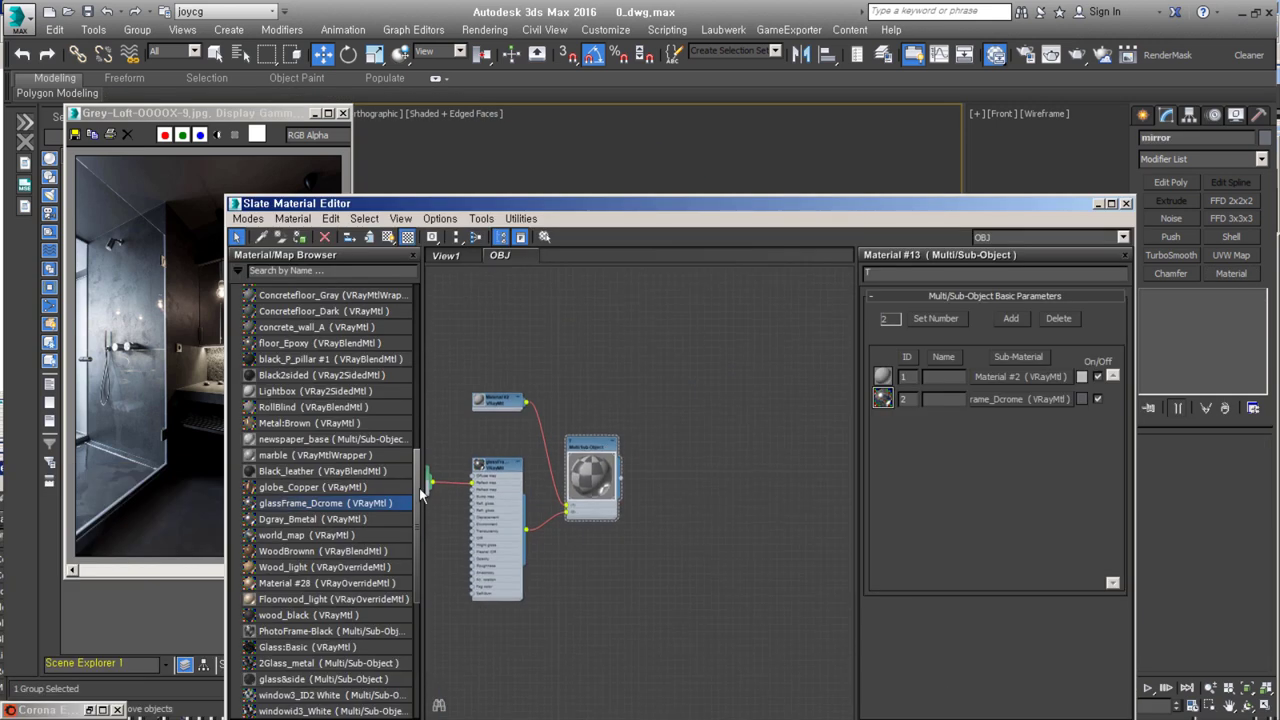
- Add a Multi/Sub-Object material and bring in Glass-Archi_Fm0.2_bmp0.5 from the JOYCG library
{"action": "scroll", "coordinate": [421, 490], "scroll_direction": "up", "scroll_amount": 10}
{"action": "left_click", "coordinate": [300, 355]}
{"action": "left_click", "coordinate": [280, 375]}
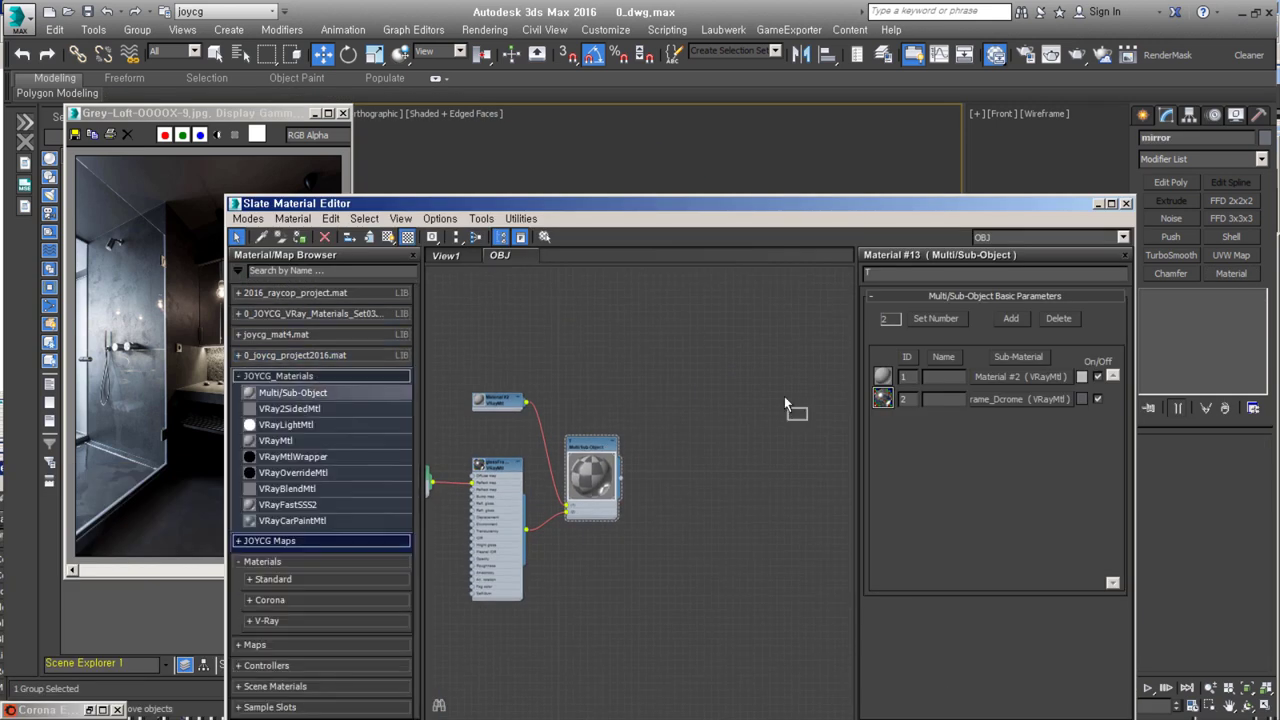
{"action": "left_click_drag", "start_coordinate": [785, 405], "coordinate": [785, 405]}
{"action": "left_click", "coordinate": [275, 375]}
{"action": "left_click", "coordinate": [310, 313]}
{"action": "scroll", "coordinate": [338, 465], "scroll_direction": "down", "scroll_amount": 5}
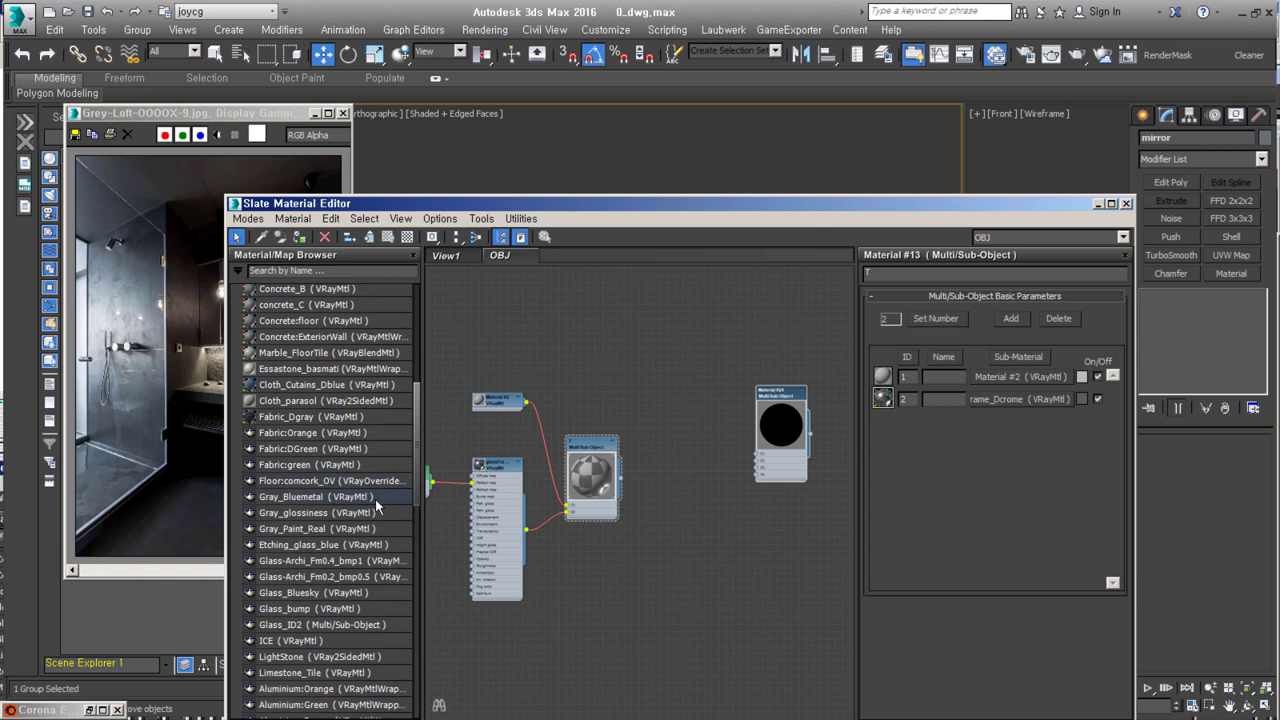
{"action": "left_click", "coordinate": [330, 580]}
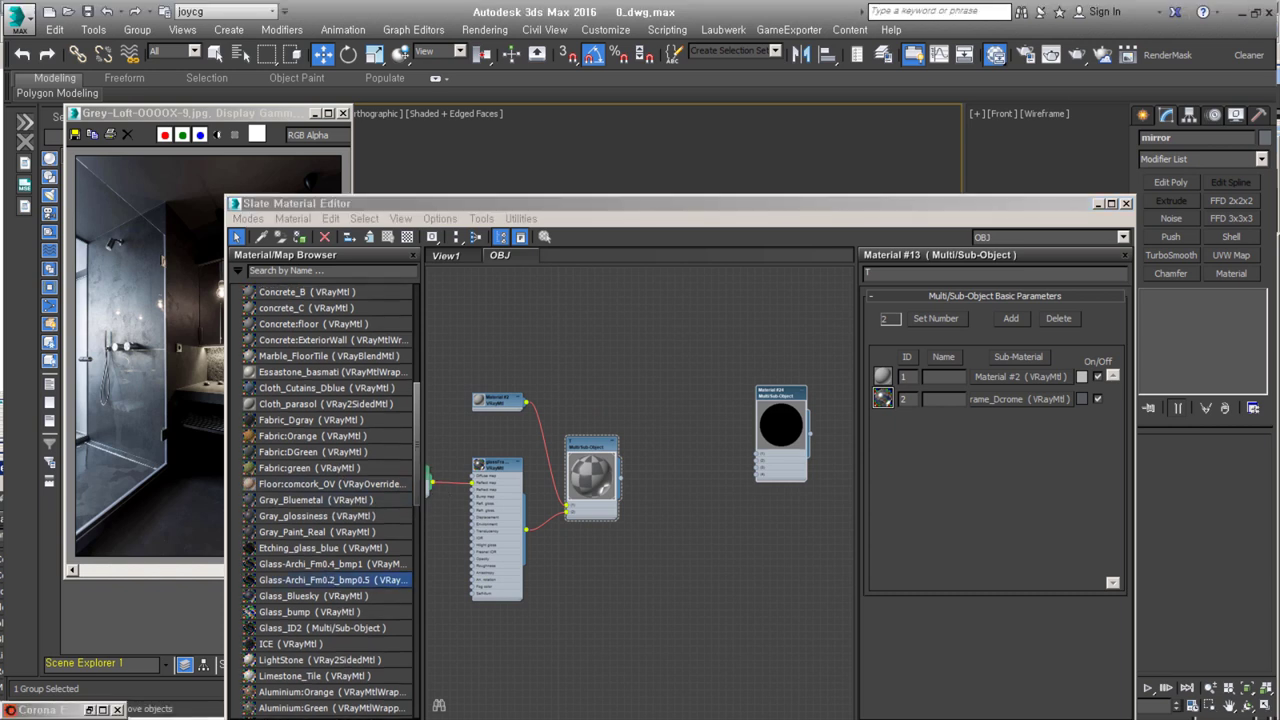
{"action": "scroll", "coordinate": [419, 541], "scroll_direction": "down", "scroll_amount": 5}
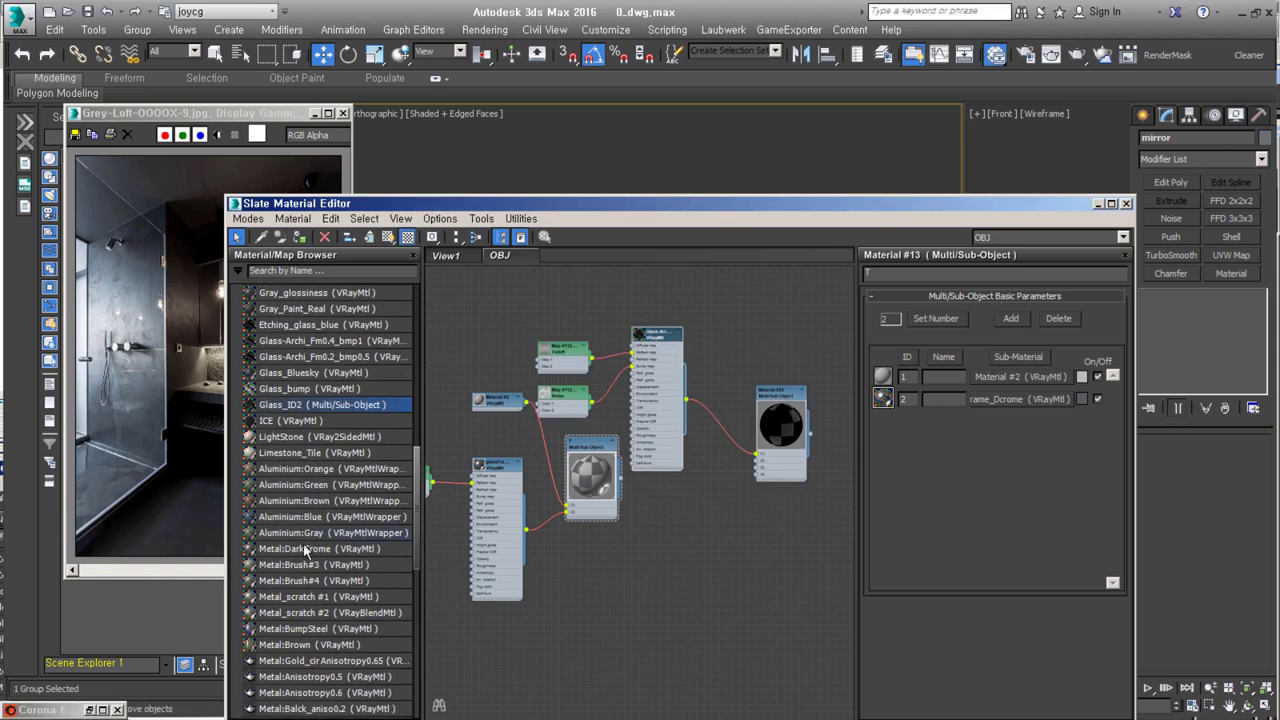
{"action": "left_click_drag", "start_coordinate": [320, 548], "coordinate": [545, 553]}
- Set the Metal:DarkCrome reflection colour to a mid grey of value 183
{"action": "double_click", "coordinate": [683, 510]}
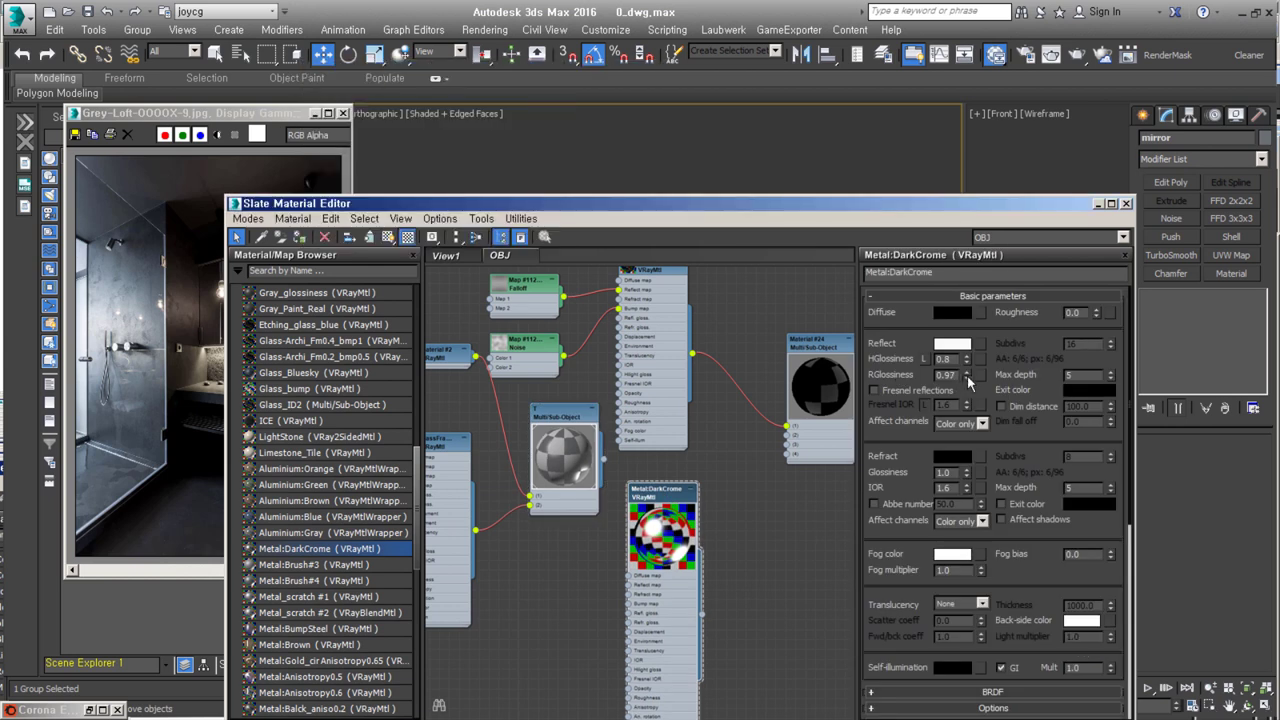
{"action": "left_click", "coordinate": [952, 343]}
{"action": "left_click_drag", "start_coordinate": [616, 177], "coordinate": [586, 179]}
{"action": "left_click", "coordinate": [587, 232]}
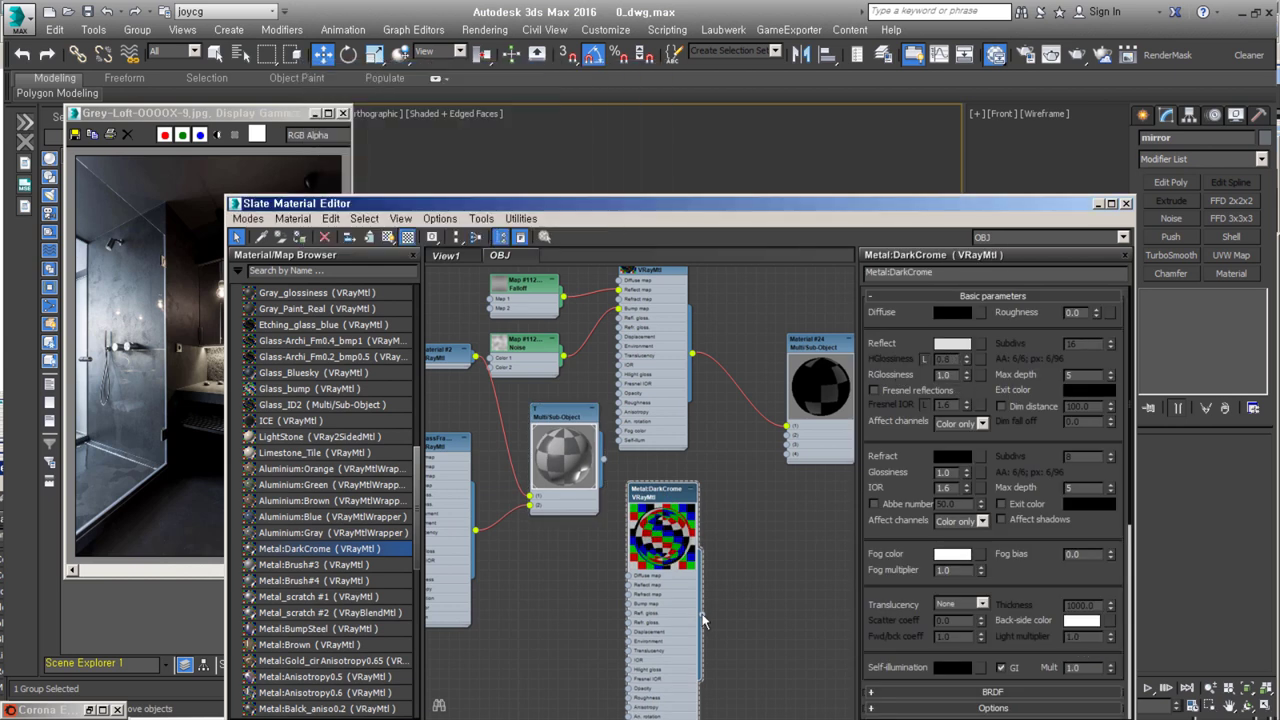
- Hide unused node slots and wire new VRayMtl nodes into the mirror material's slots 3 and 4
{"action": "middle_click_drag", "start_coordinate": [656, 501], "coordinate": [601, 518]}
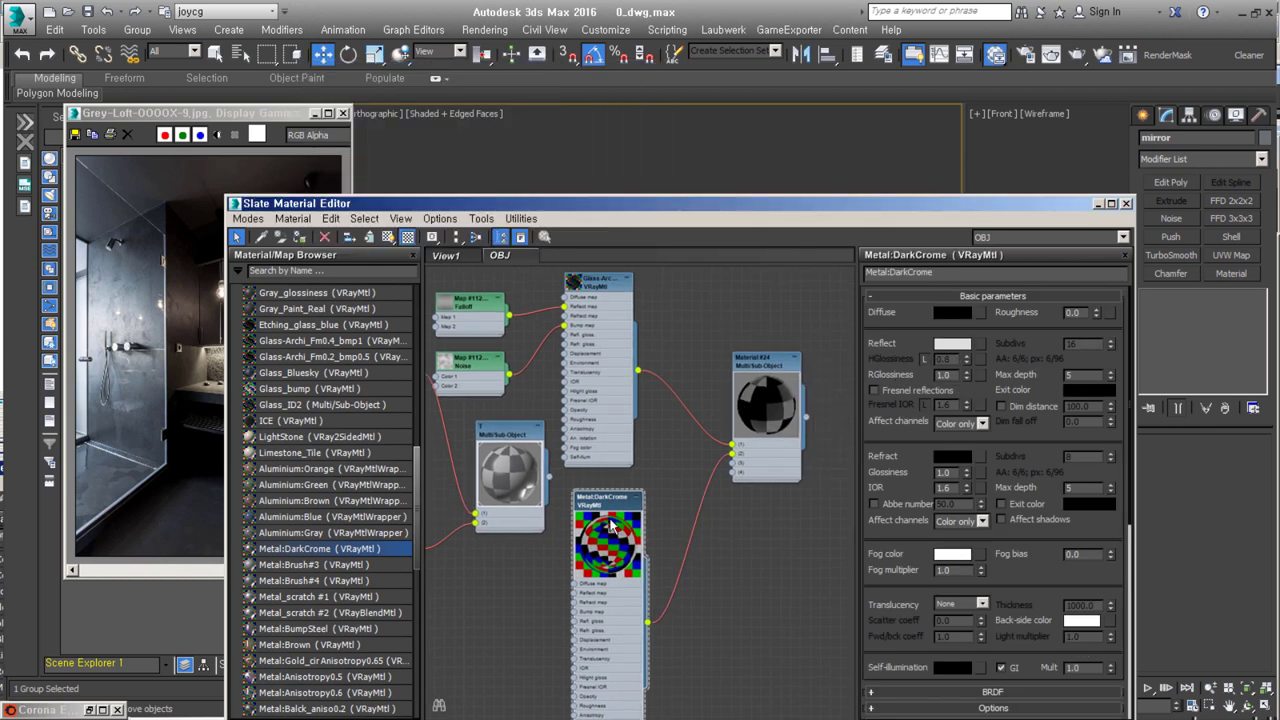
{"action": "right_click", "coordinate": [600, 510]}
{"action": "left_click", "coordinate": [640, 569]}
{"action": "left_click", "coordinate": [296, 418]}
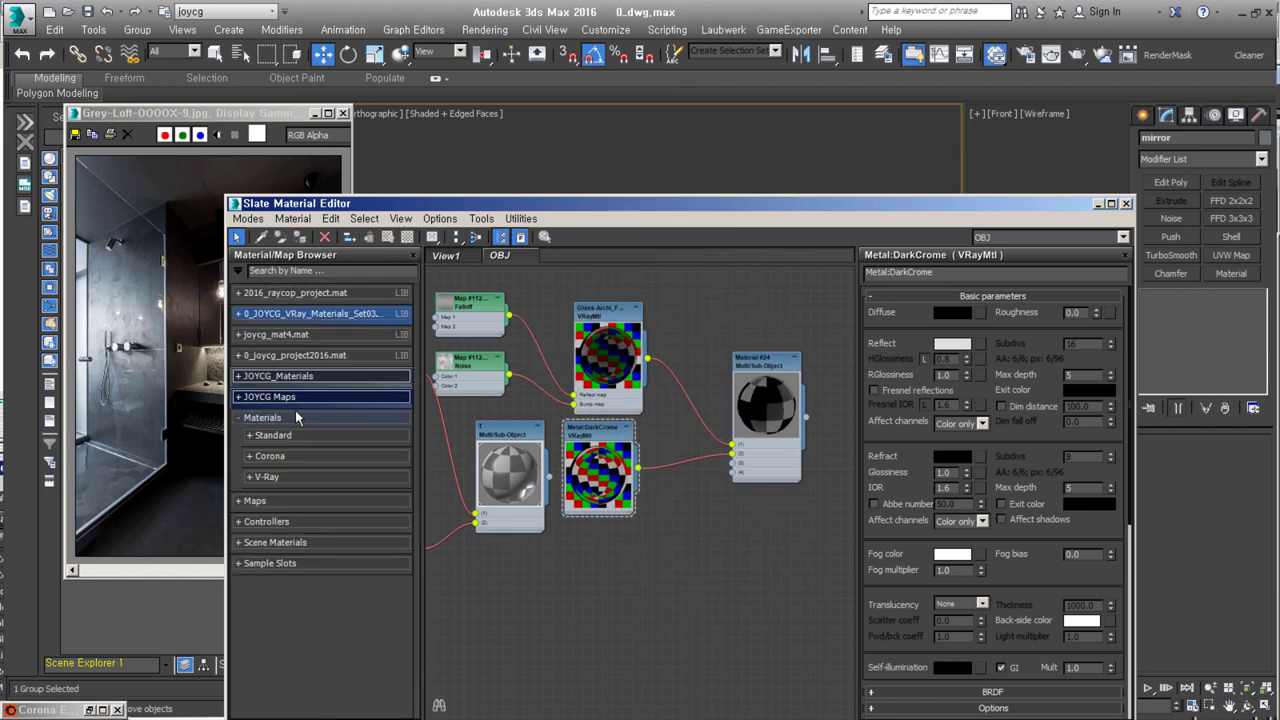
{"action": "left_click", "coordinate": [278, 376]}
{"action": "left_click_drag", "start_coordinate": [276, 440], "coordinate": [600, 530]}
{"action": "left_click_drag", "start_coordinate": [640, 692], "coordinate": [733, 469]}
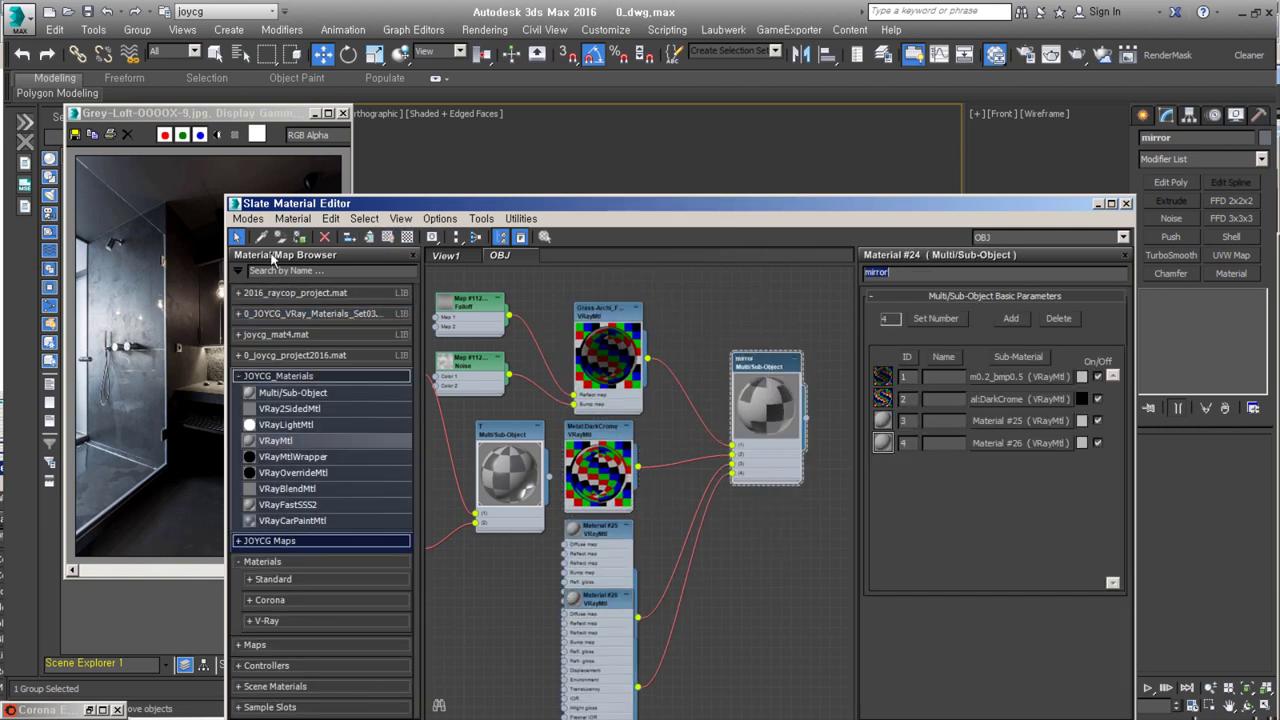
{"action": "scroll", "coordinate": [771, 631], "scroll_direction": "up", "scroll_amount": 5}
- Place a physical camera in the Top view and select it
{"action": "key", "text": "F3"}
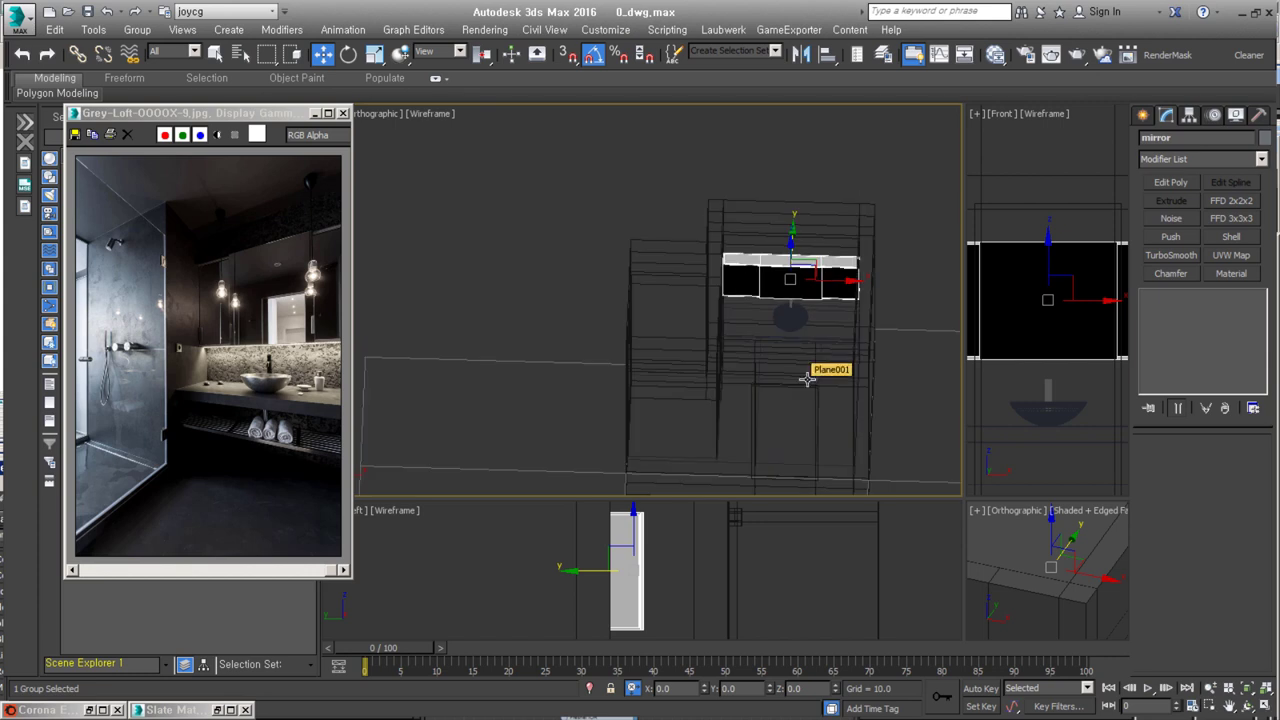
{"action": "key", "text": "t"}
{"action": "left_click", "coordinate": [1143, 115]}
{"action": "left_click", "coordinate": [1171, 216]}
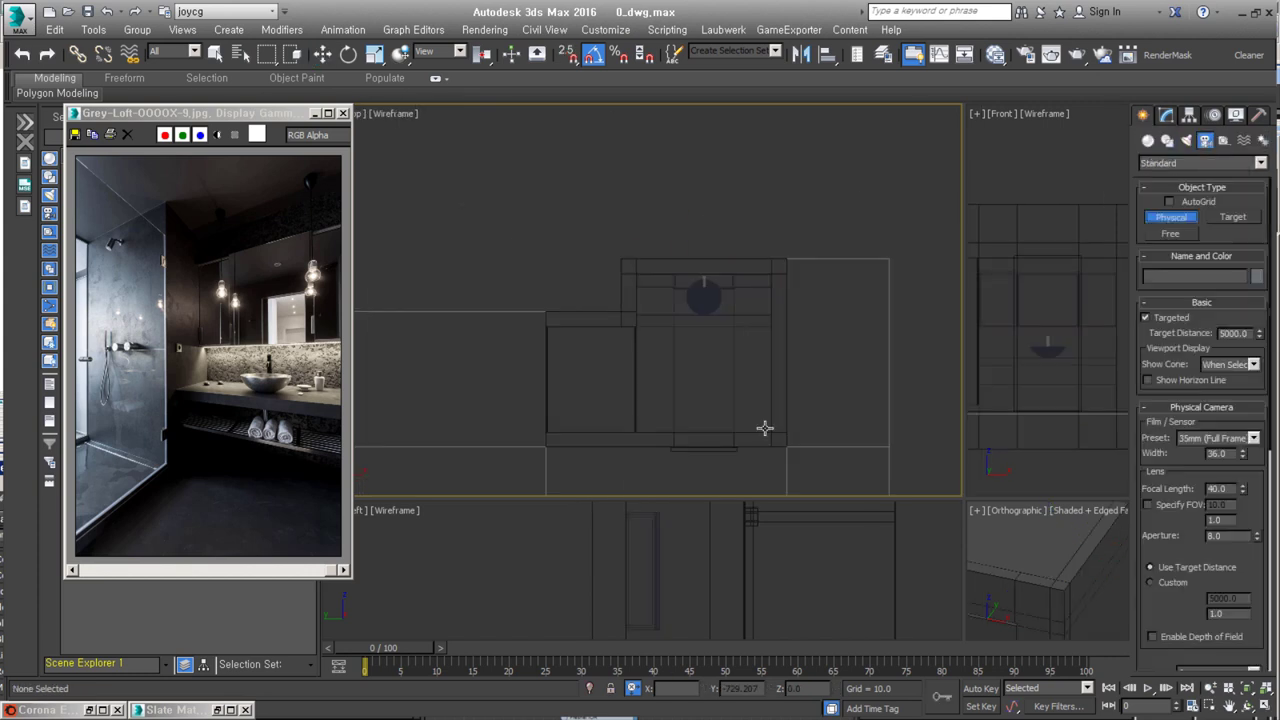
{"action": "right_click", "coordinate": [772, 437]}
{"action": "middle_click_drag", "start_coordinate": [772, 437], "coordinate": [757, 300], "text": "alt"}
{"action": "left_click", "coordinate": [757, 300]}
- Set the viewport to look through the new physical camera and show its parameters
{"action": "key", "text": "alt+Tab"}
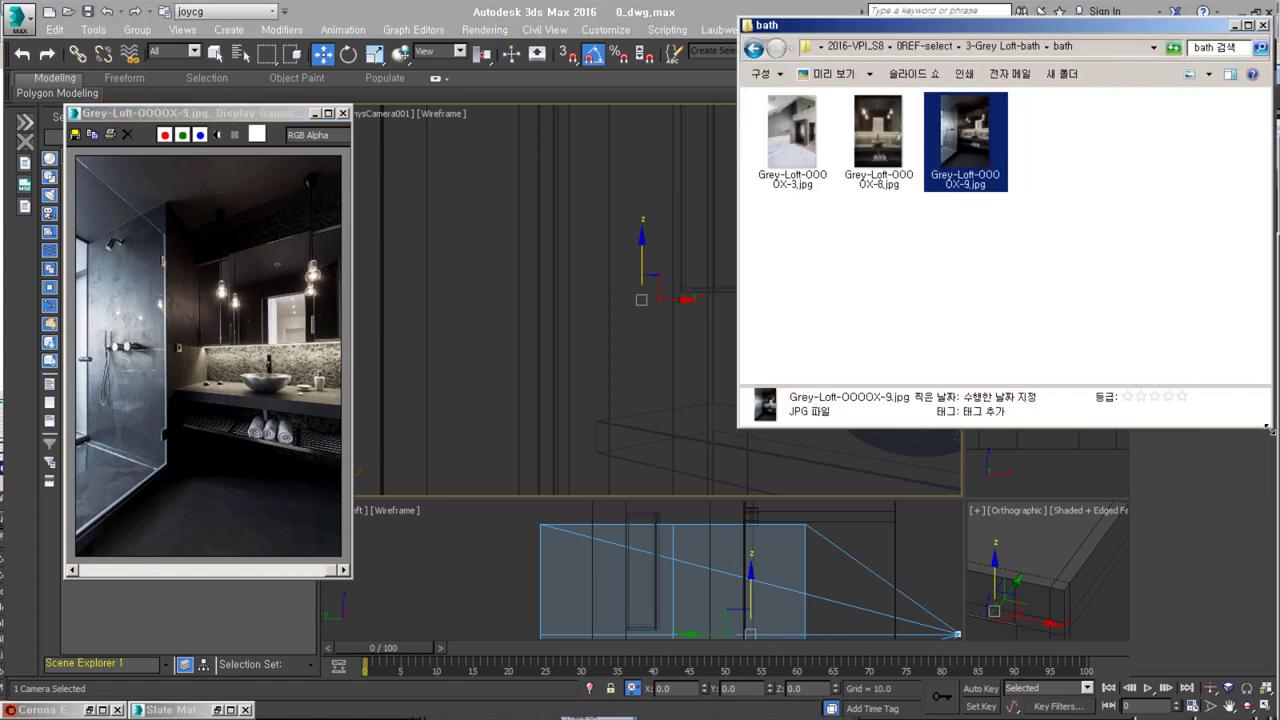
{"action": "key", "text": "alt+Tab"}
{"action": "key", "text": "F10"}
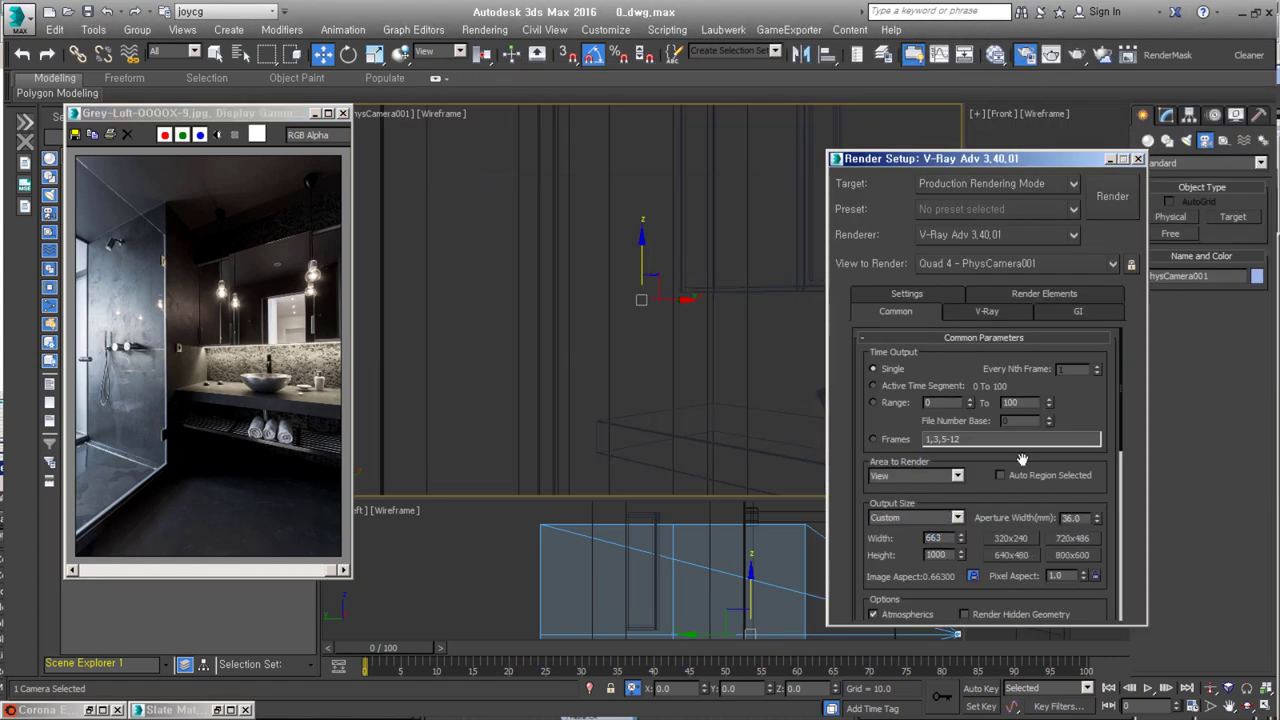
{"action": "key", "text": "F10"}
{"action": "left_click", "coordinate": [395, 113]}
{"action": "left_click", "coordinate": [480, 369]}
{"action": "left_click", "coordinate": [1166, 114]}
- Set the camera's focal length to 24 mm
{"action": "left_click", "coordinate": [1253, 225]}
{"action": "key", "text": "Escape"}
{"action": "left_click_drag", "start_coordinate": [1256, 417], "coordinate": [1256, 435]}
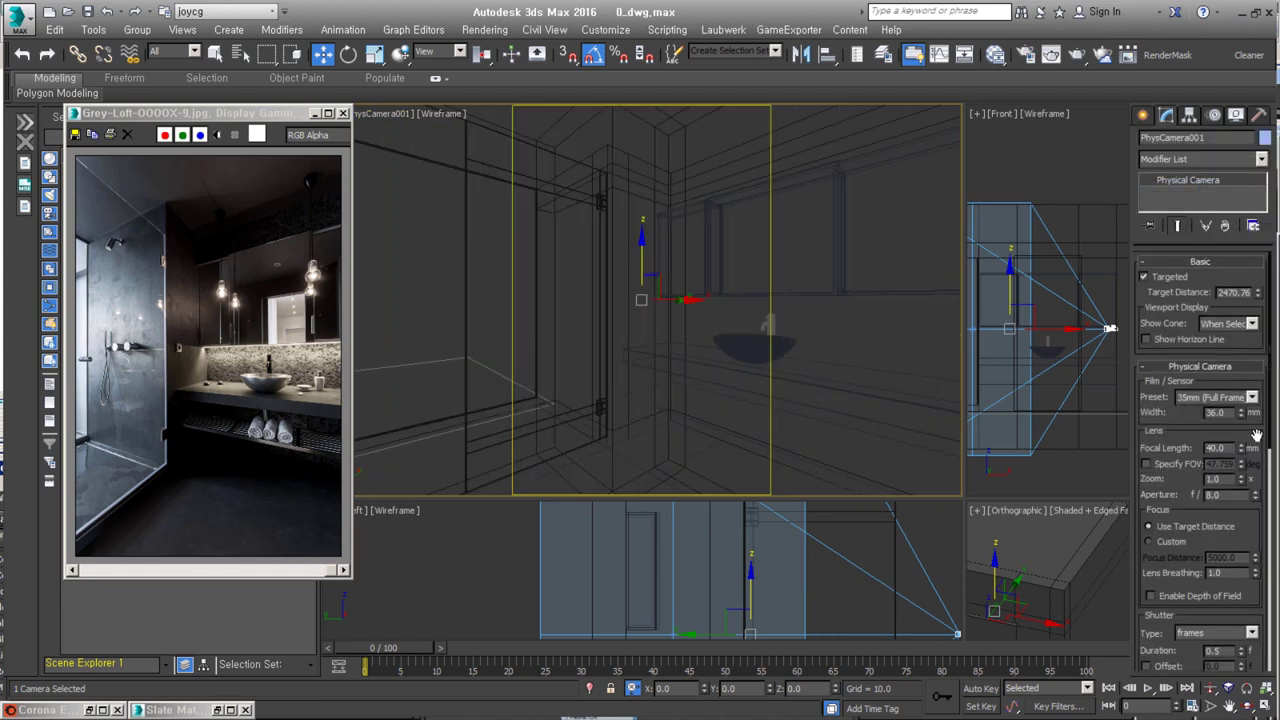
{"action": "type", "text": "24"}
{"action": "key", "text": "Return"}
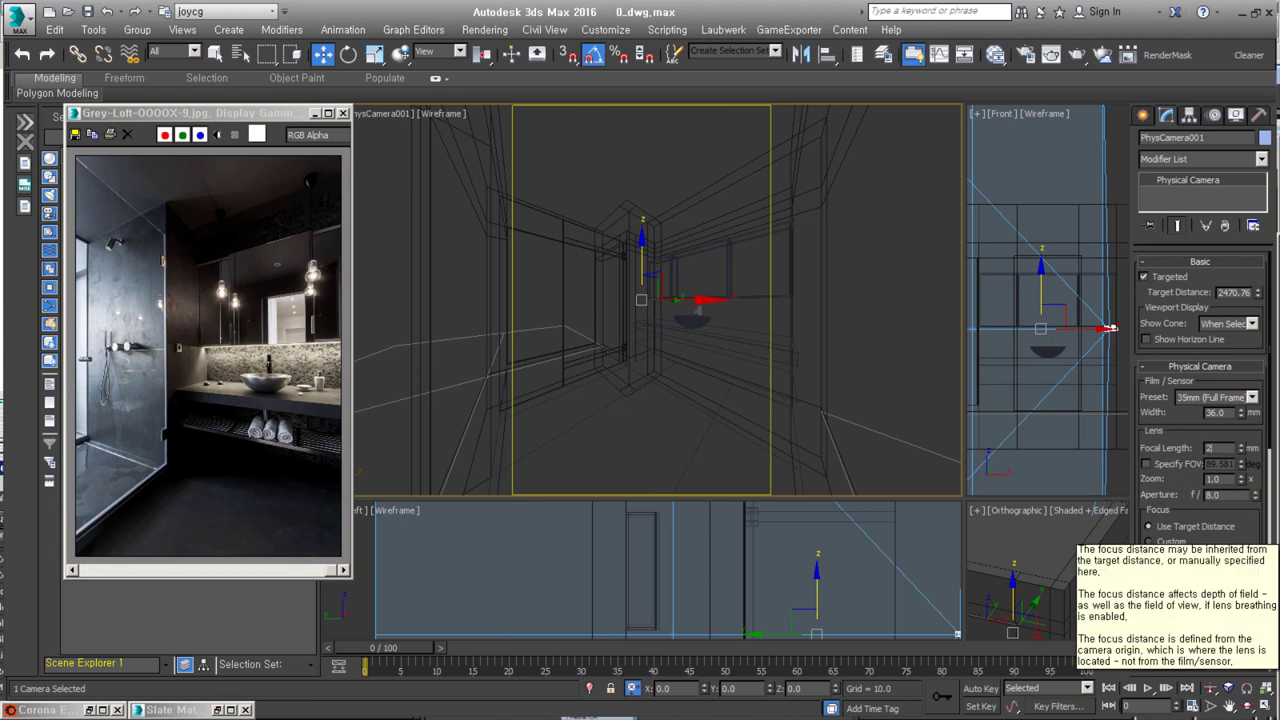
- Orbit and pan the shaded camera view to frame the vanity
{"action": "key", "text": "F3"}
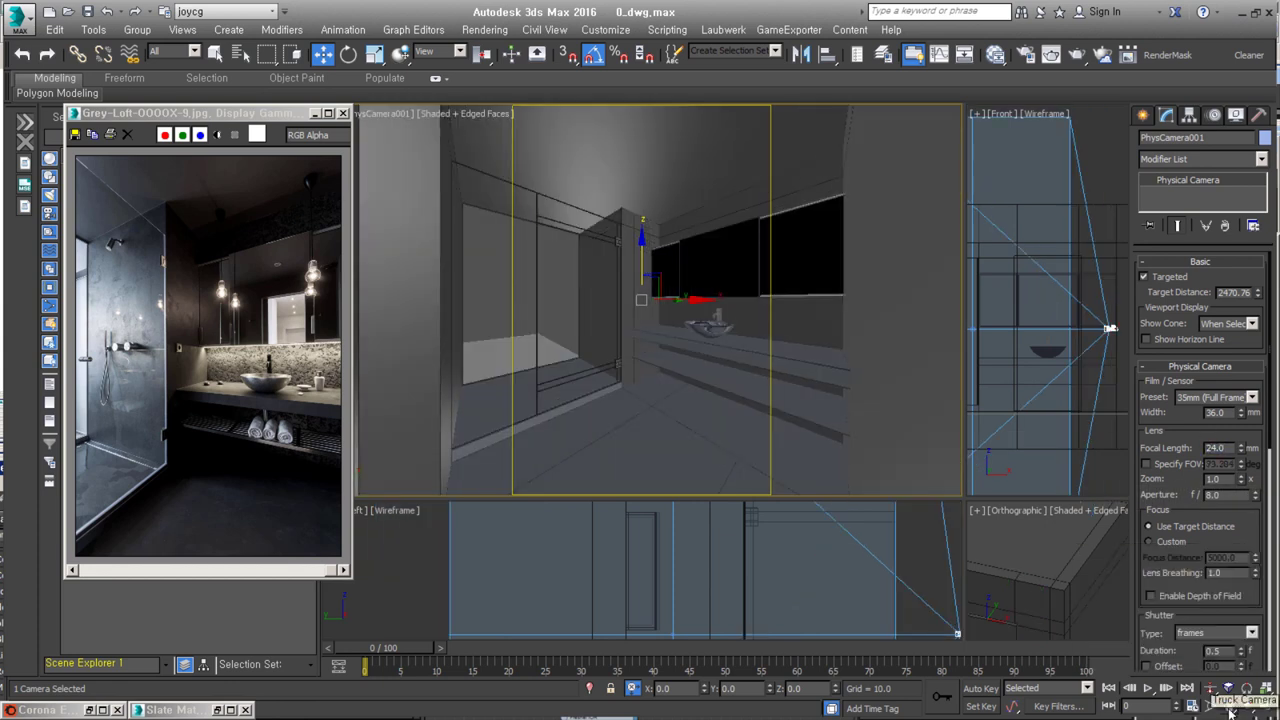
{"action": "mouse_move", "coordinate": [695, 315]}
{"action": "left_mouse_down"}
{"action": "mouse_move", "coordinate": [683, 289]}
{"action": "mouse_move", "coordinate": [677, 326]}
{"action": "left_mouse_up"}
{"action": "middle_click_drag", "start_coordinate": [677, 326], "coordinate": [695, 277]}
{"action": "scroll", "coordinate": [695, 277], "scroll_direction": "down", "scroll_amount": 5}
{"action": "scroll", "coordinate": [694, 274], "scroll_direction": "up", "scroll_amount": 5}
{"action": "scroll", "coordinate": [694, 300], "scroll_direction": "down", "scroll_amount": 5}
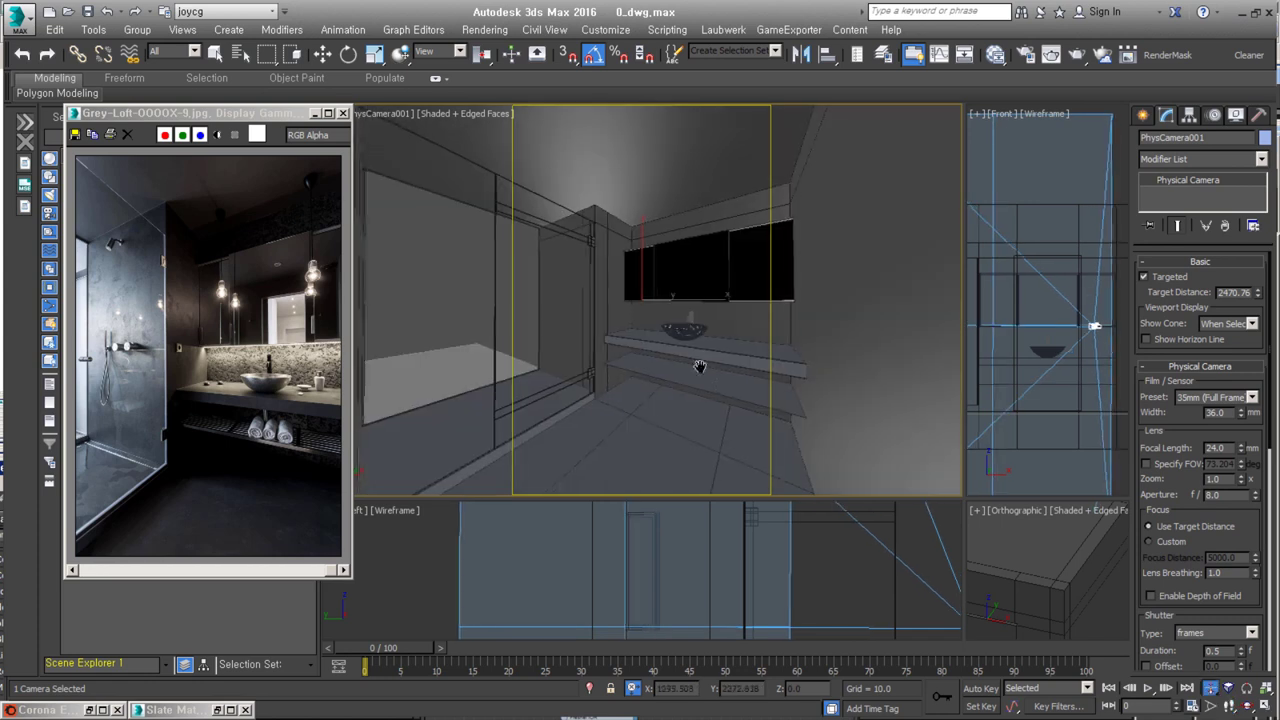
{"action": "left_click_drag", "start_coordinate": [653, 319], "coordinate": [653, 362]}
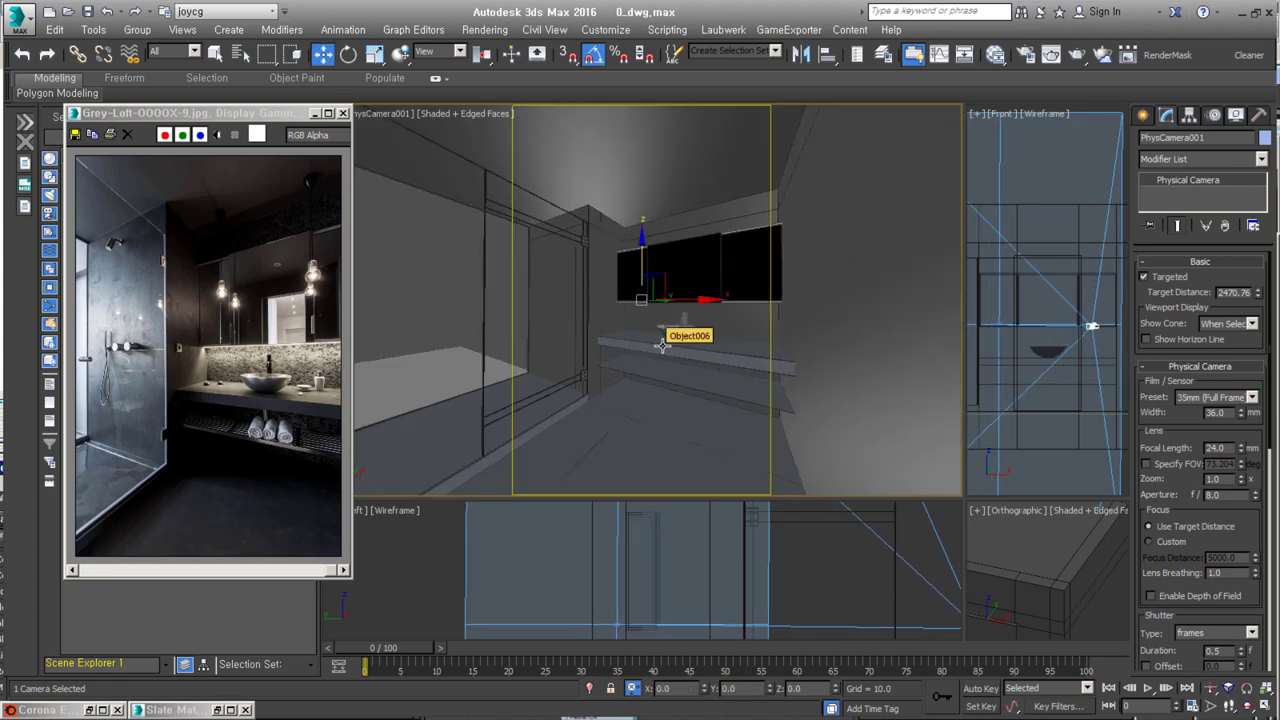
- Set the shutter to 1/50 s and the exposure to manual ISO 100
{"action": "scroll", "coordinate": [1210, 500], "scroll_direction": "down", "scroll_amount": 2}
{"action": "scroll", "coordinate": [1215, 460], "scroll_direction": "down", "scroll_amount": 2}
{"action": "scroll", "coordinate": [1220, 440], "scroll_direction": "down", "scroll_amount": 1}
{"action": "left_click", "coordinate": [1225, 422]}
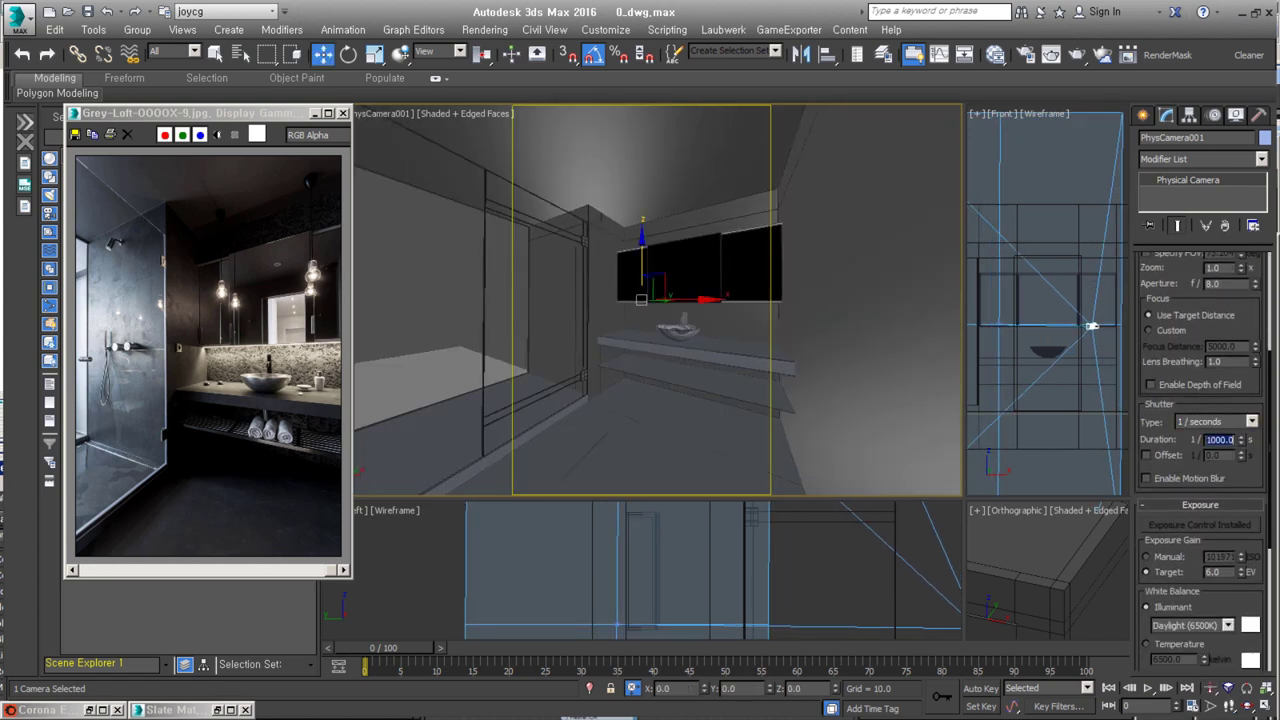
{"action": "scroll", "coordinate": [1225, 478], "scroll_direction": "down", "scroll_amount": 2}
{"action": "type", "text": "50"}
{"action": "left_click", "coordinate": [1218, 461]}
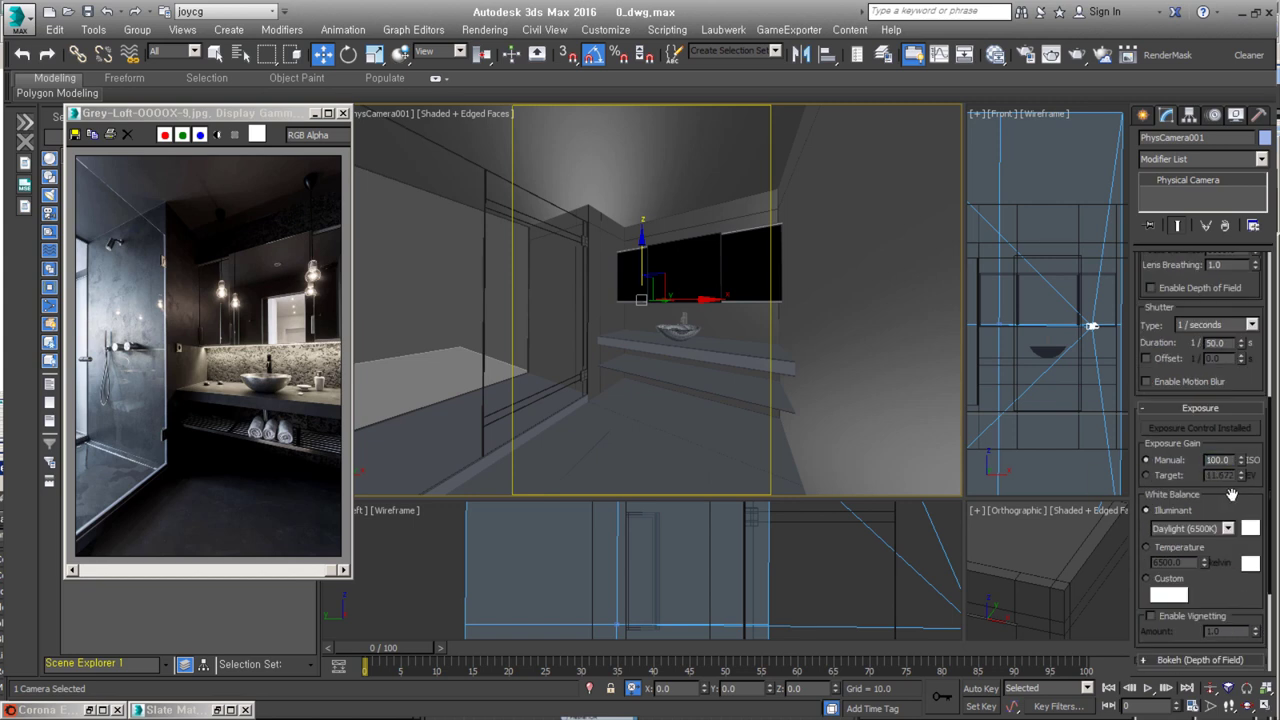
{"action": "scroll", "coordinate": [1232, 494], "scroll_direction": "down", "scroll_amount": 3}
- Level the camera view and move it closer to the vanity
{"action": "middle_click_drag", "start_coordinate": [620, 330], "coordinate": [661, 335], "text": "alt"}
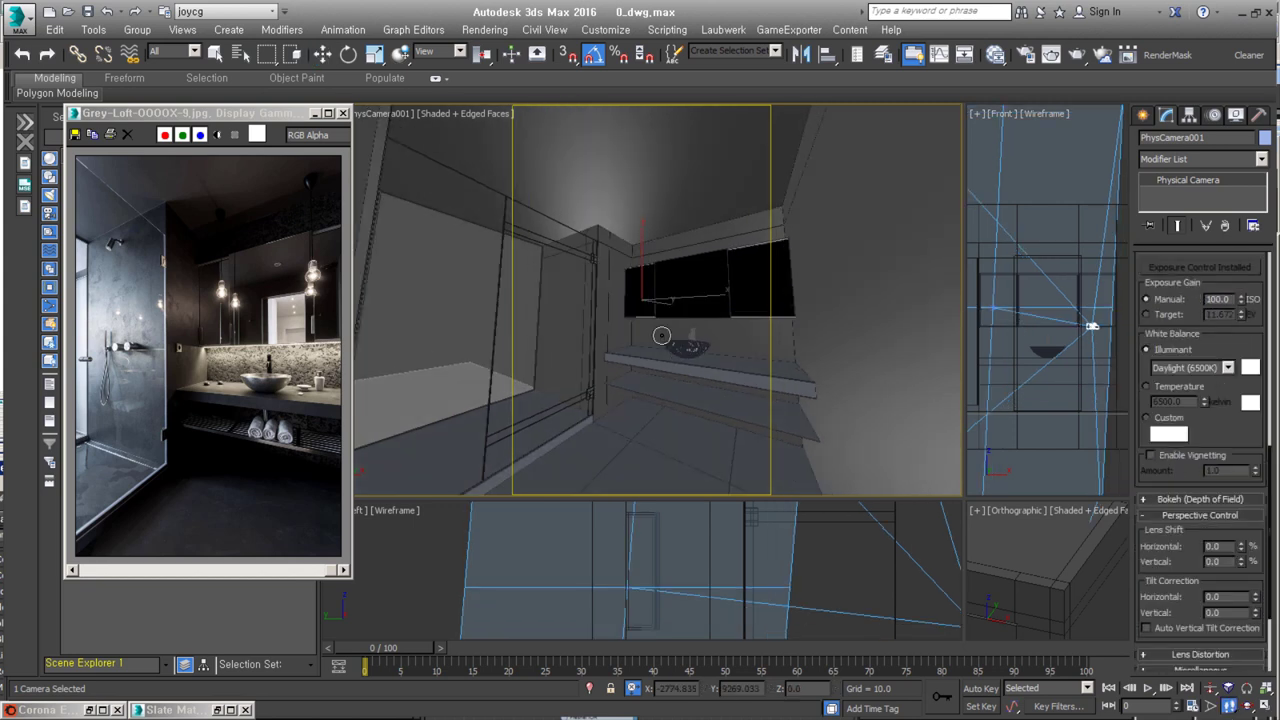
{"action": "middle_click_drag", "start_coordinate": [736, 165], "coordinate": [760, 210], "text": "alt"}
{"action": "scroll", "coordinate": [1210, 263], "scroll_direction": "down", "scroll_amount": 2}
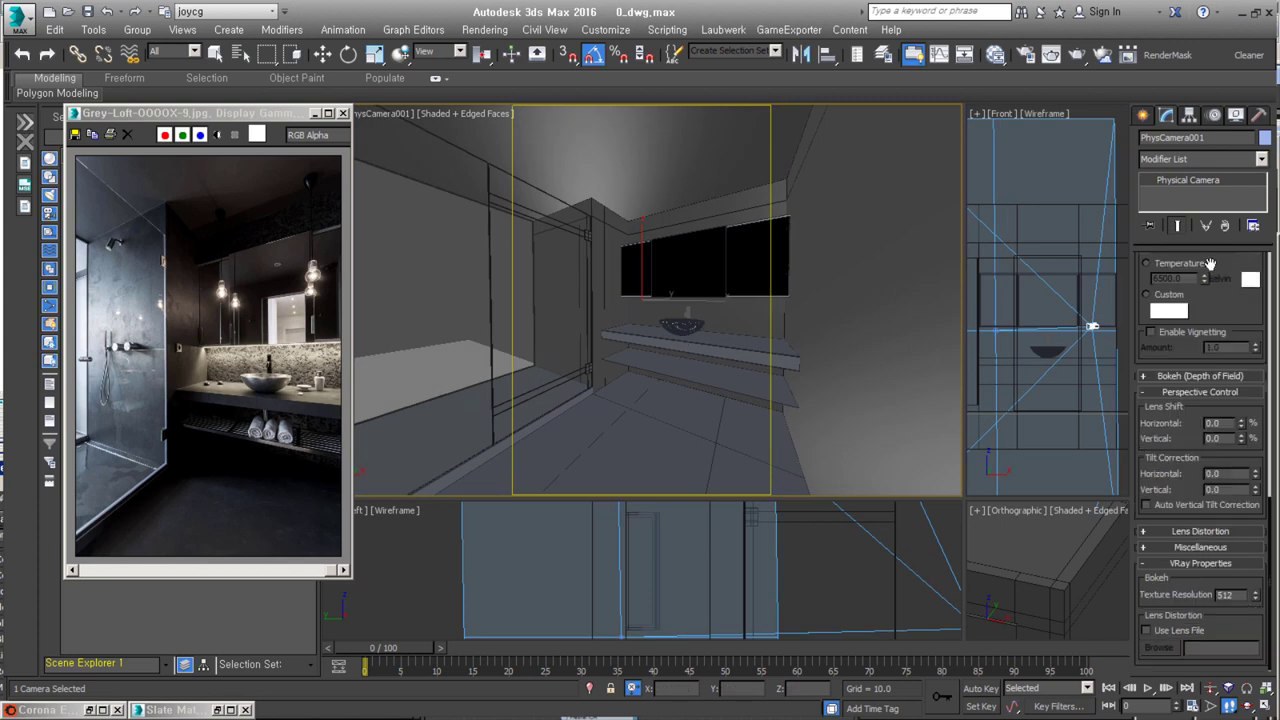
{"action": "middle_click_drag", "start_coordinate": [700, 300], "coordinate": [720, 320], "text": "alt"}
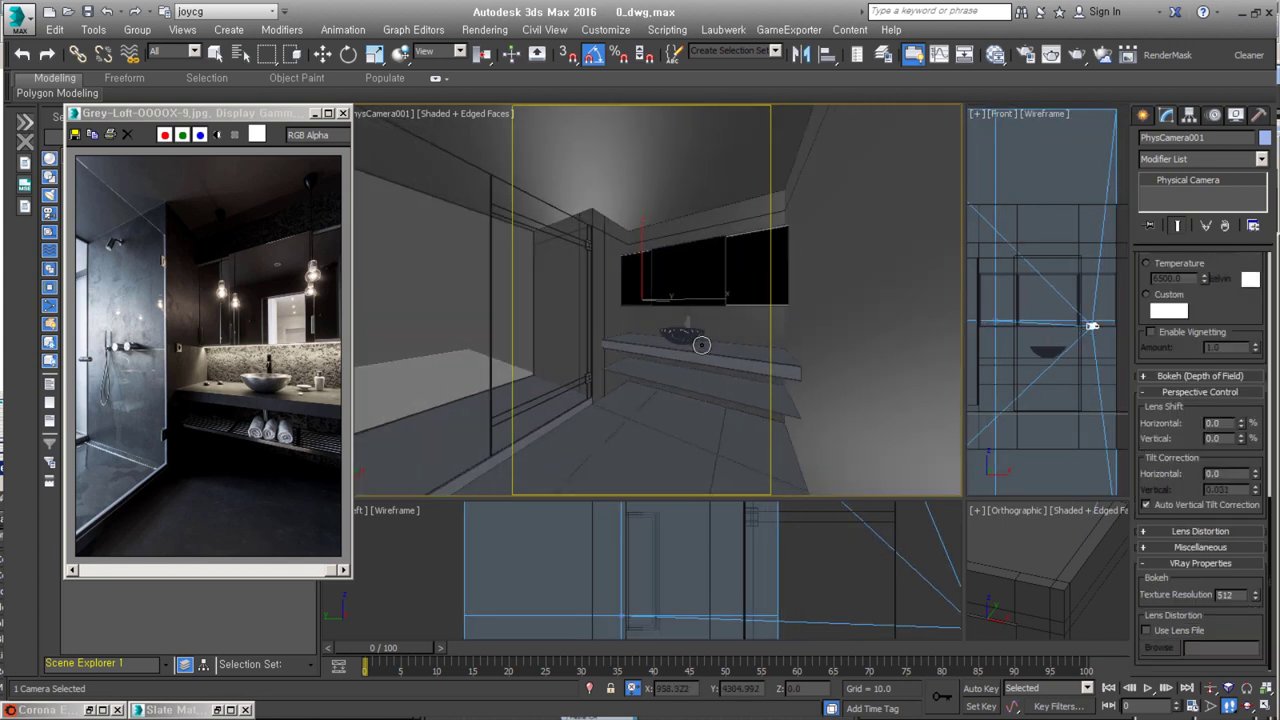
{"action": "scroll", "coordinate": [1183, 386], "scroll_direction": "up", "scroll_amount": 4}
{"action": "scroll", "coordinate": [1183, 386], "scroll_direction": "up", "scroll_amount": 1}
{"action": "middle_click_drag", "start_coordinate": [700, 380], "coordinate": [750, 392], "text": "alt"}
{"action": "middle_click_drag", "start_coordinate": [705, 430], "coordinate": [665, 380], "text": "alt"}
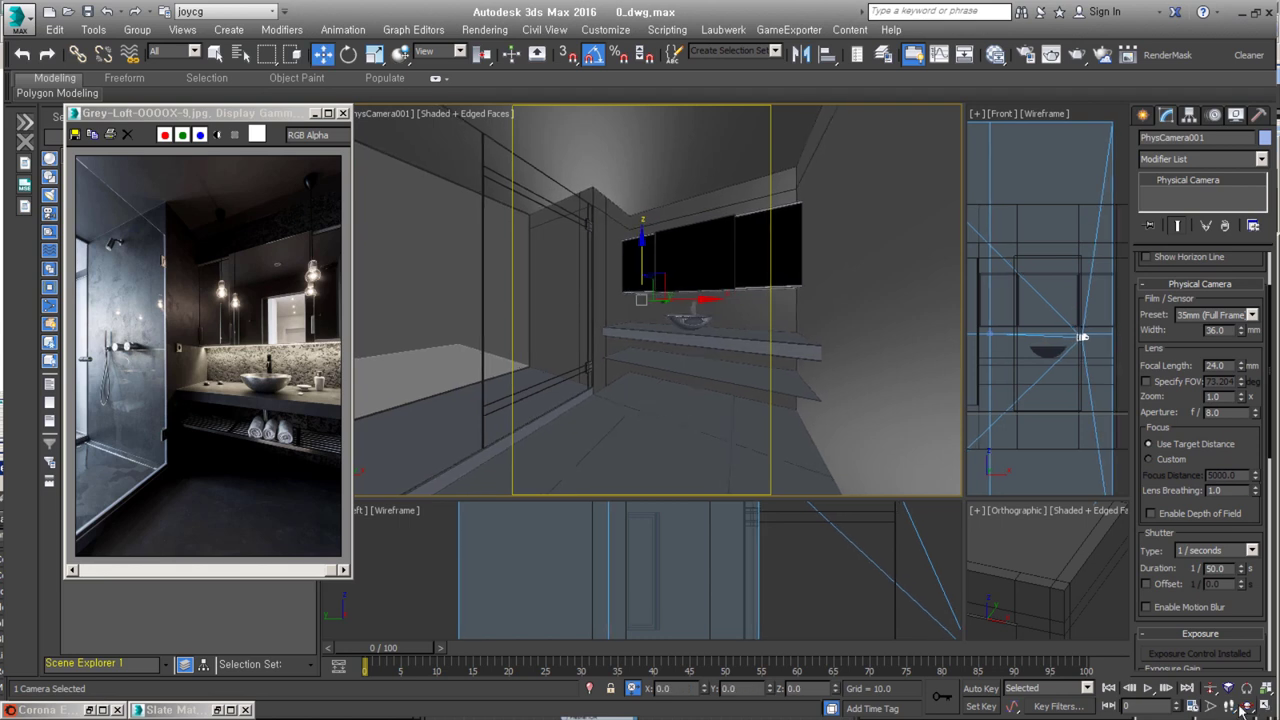
{"action": "left_click_drag", "start_coordinate": [665, 374], "coordinate": [631, 428]}
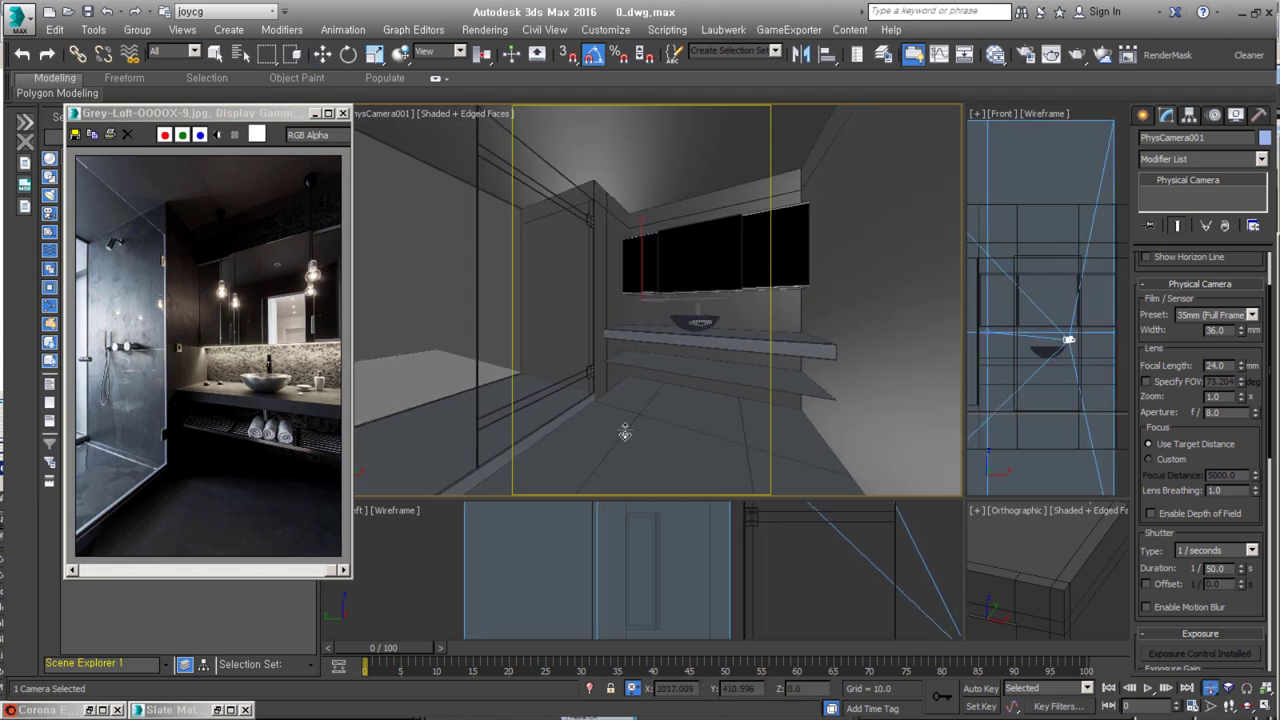
- Leave the camera settings and select the lower shelf plane
{"action": "right_click", "coordinate": [710, 385]}
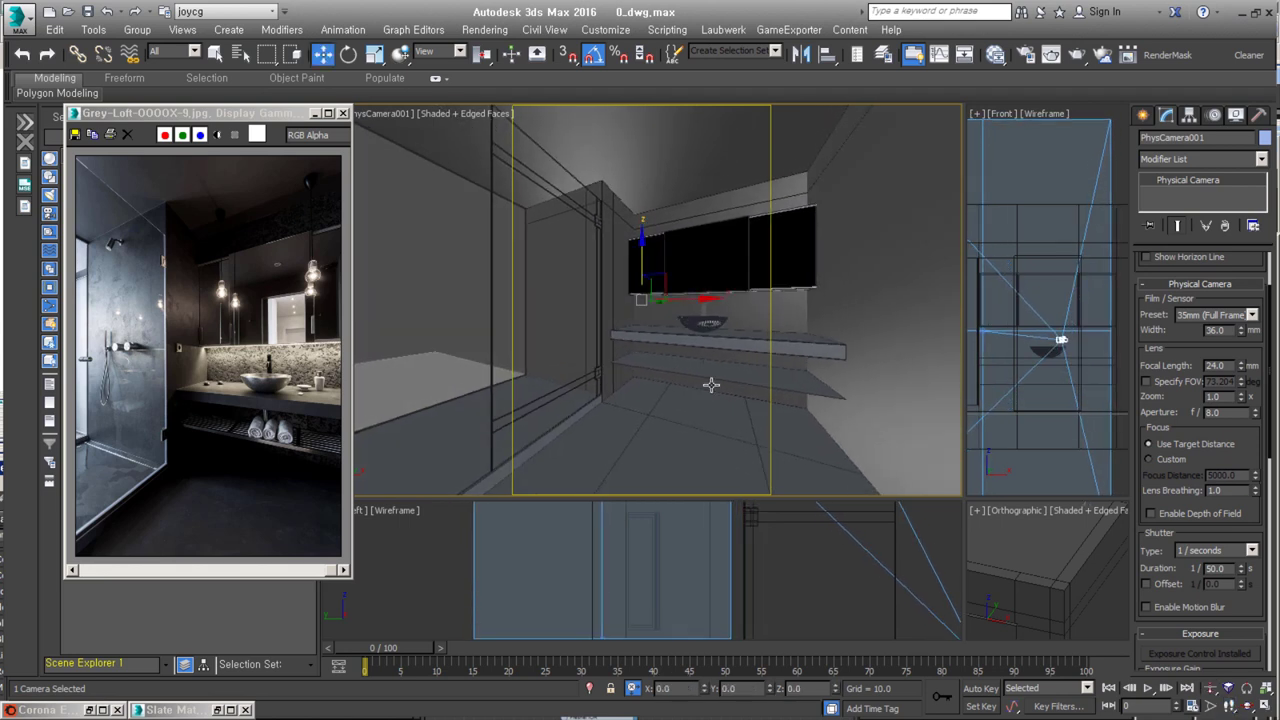
{"action": "left_click", "coordinate": [1142, 116]}
{"action": "left_click", "coordinate": [770, 395]}
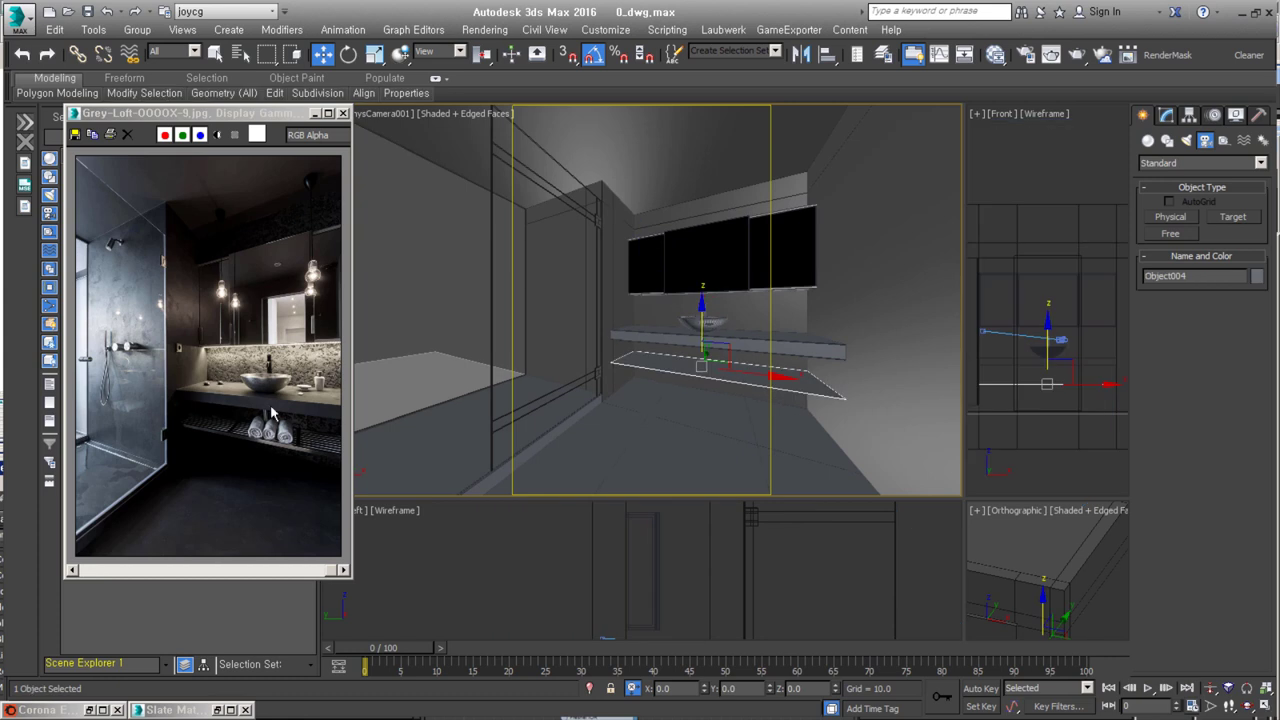
- Isolate the shelf plane in top view and chamfer its two dividing edges
{"action": "key", "text": "t"}
{"action": "key", "text": "alt+q"}
{"action": "left_click", "coordinate": [1166, 116]}
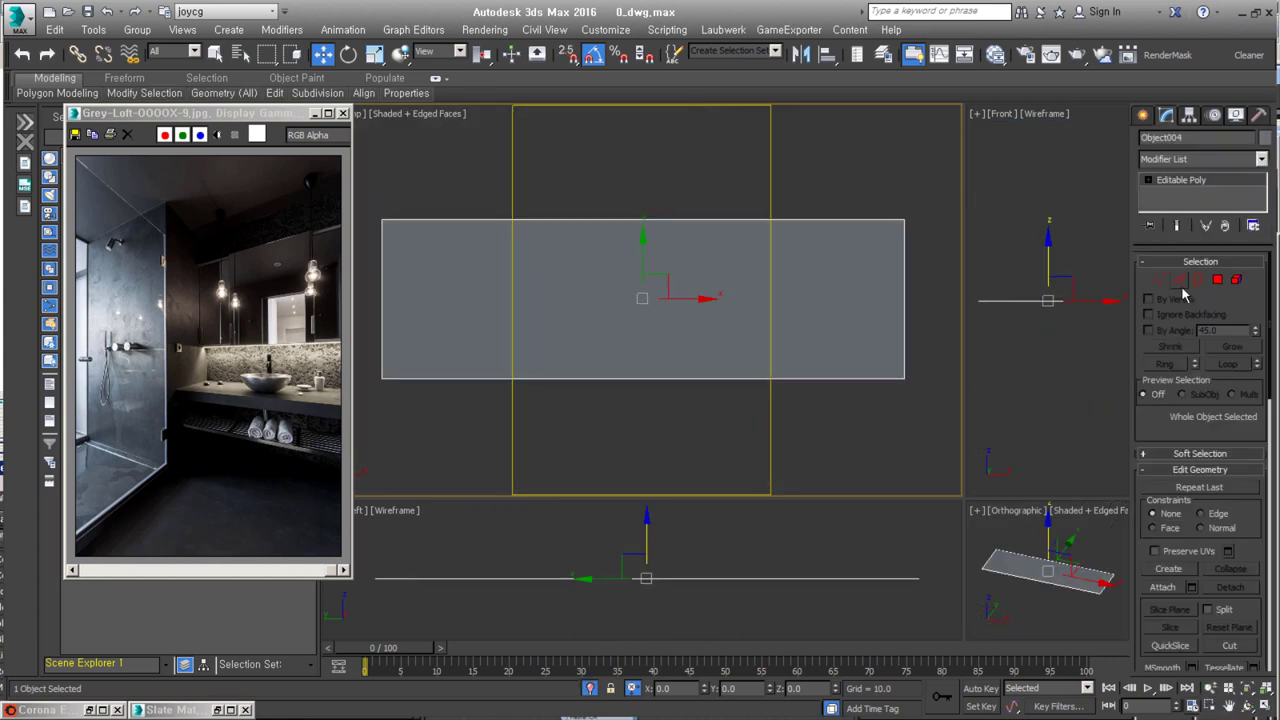
{"action": "key", "text": "2"}
{"action": "left_click", "coordinate": [690, 220]}
{"action": "right_click", "coordinate": [710, 297]}
{"action": "left_click", "coordinate": [557, 397]}
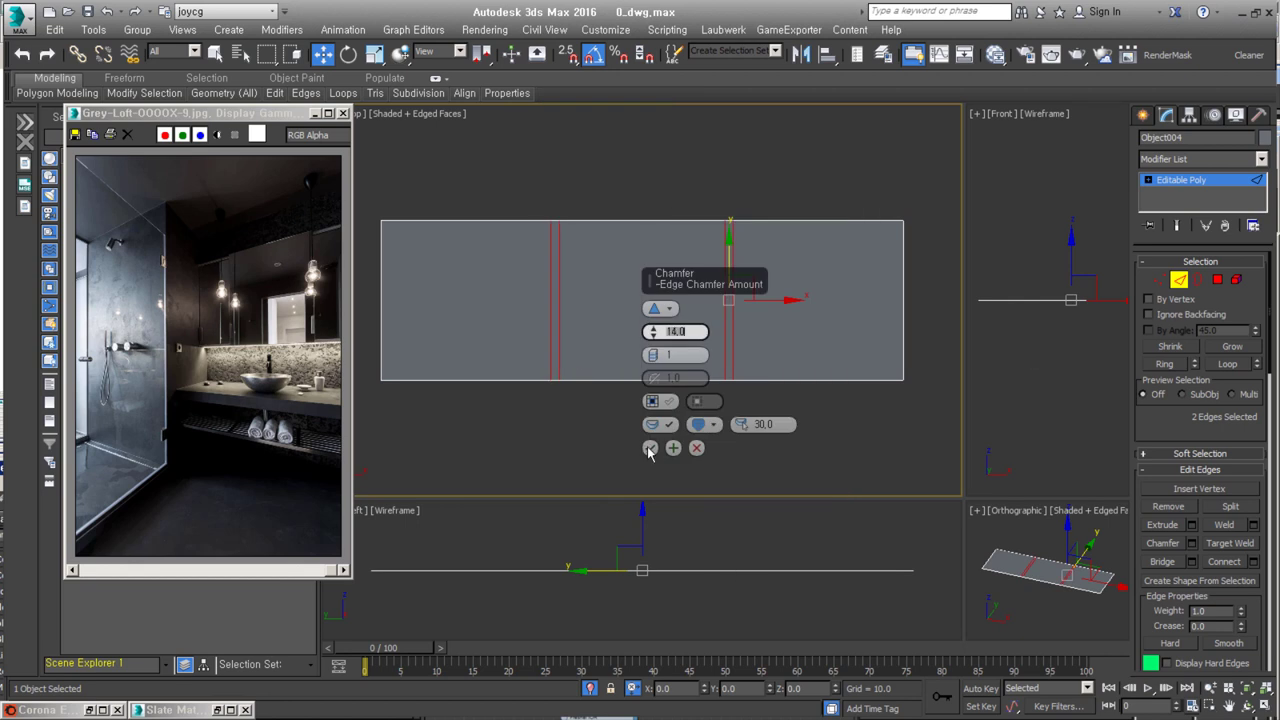
- Inset all the plane's polygons to form a border and detach the inner panels
{"action": "key", "text": "4"}
{"action": "key", "text": "ctrl+a"}
{"action": "right_click", "coordinate": [823, 277]}
{"action": "left_click", "coordinate": [745, 377]}
{"action": "right_click", "coordinate": [663, 309]}
{"action": "left_click", "coordinate": [590, 409]}
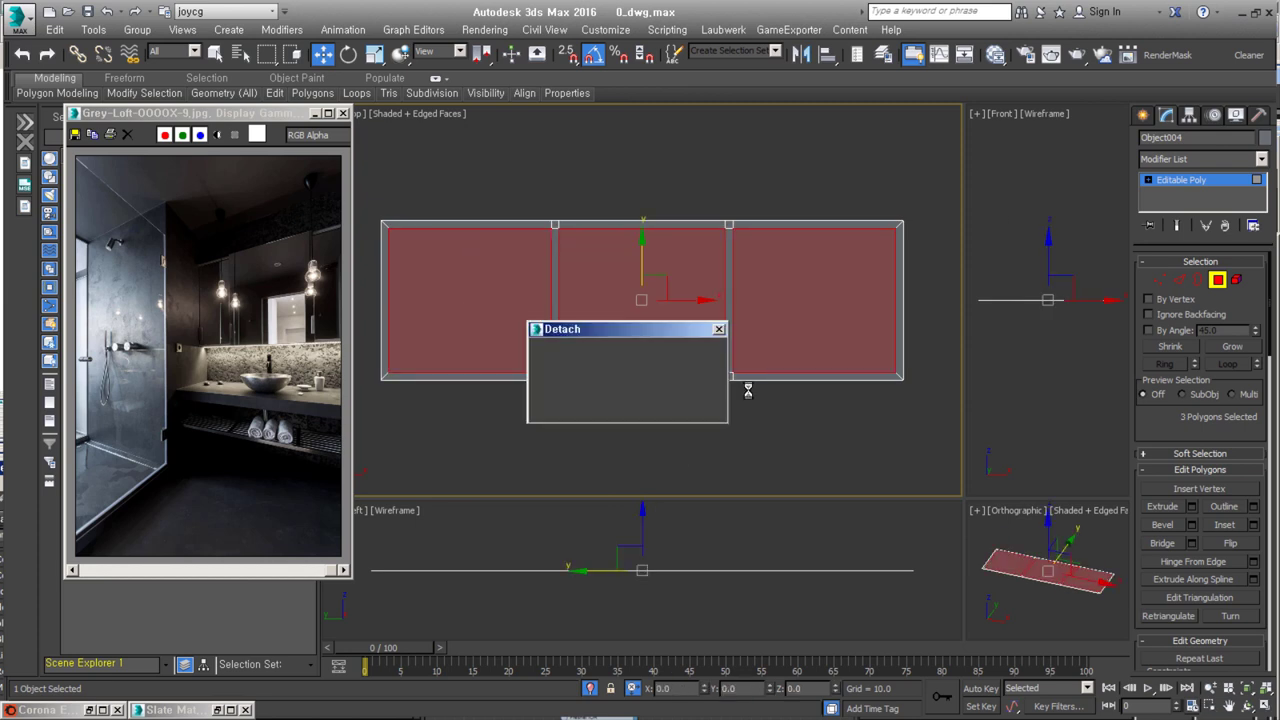
{"action": "key", "text": "Return"}
- Connect 15 edges across the three inner panels and turn them into radially rendered rod shapes
{"action": "middle_click_drag", "start_coordinate": [749, 389], "coordinate": [814, 300], "text": "alt"}
{"action": "left_click", "coordinate": [808, 345]}
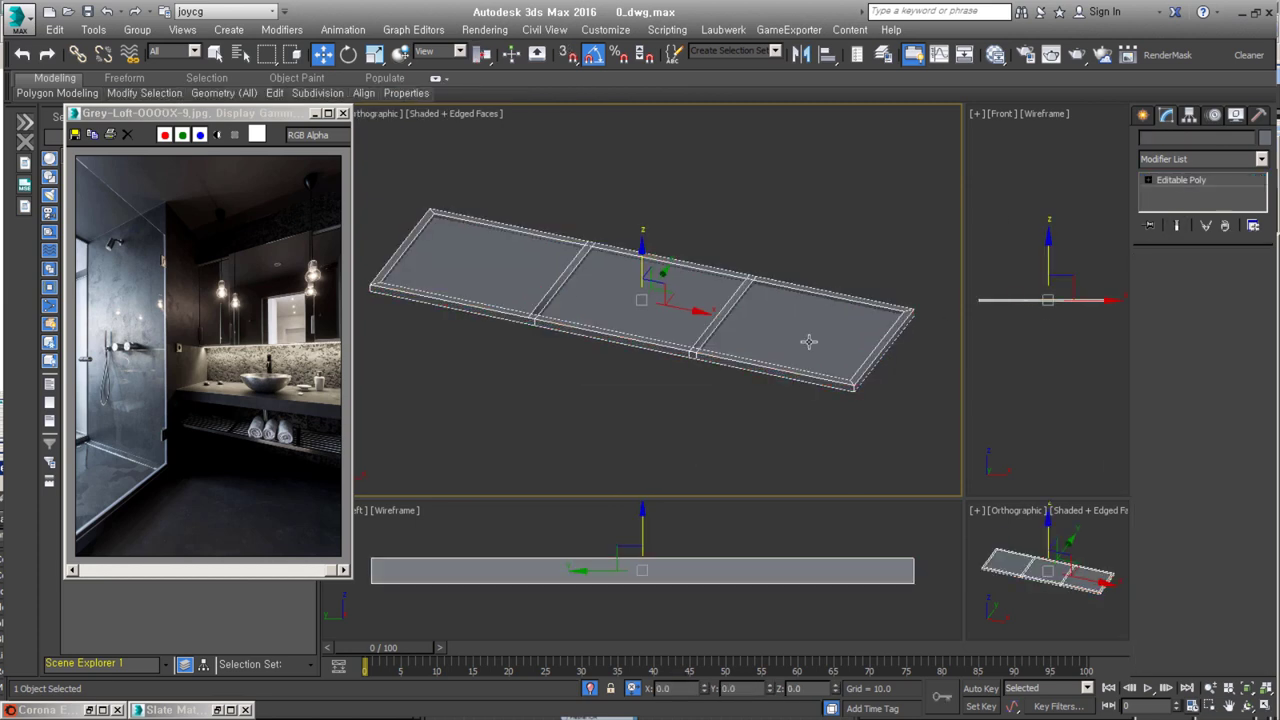
{"action": "middle_click_drag", "start_coordinate": [808, 345], "coordinate": [787, 407], "text": "alt"}
{"action": "key", "text": "ctrl+shift+e"}
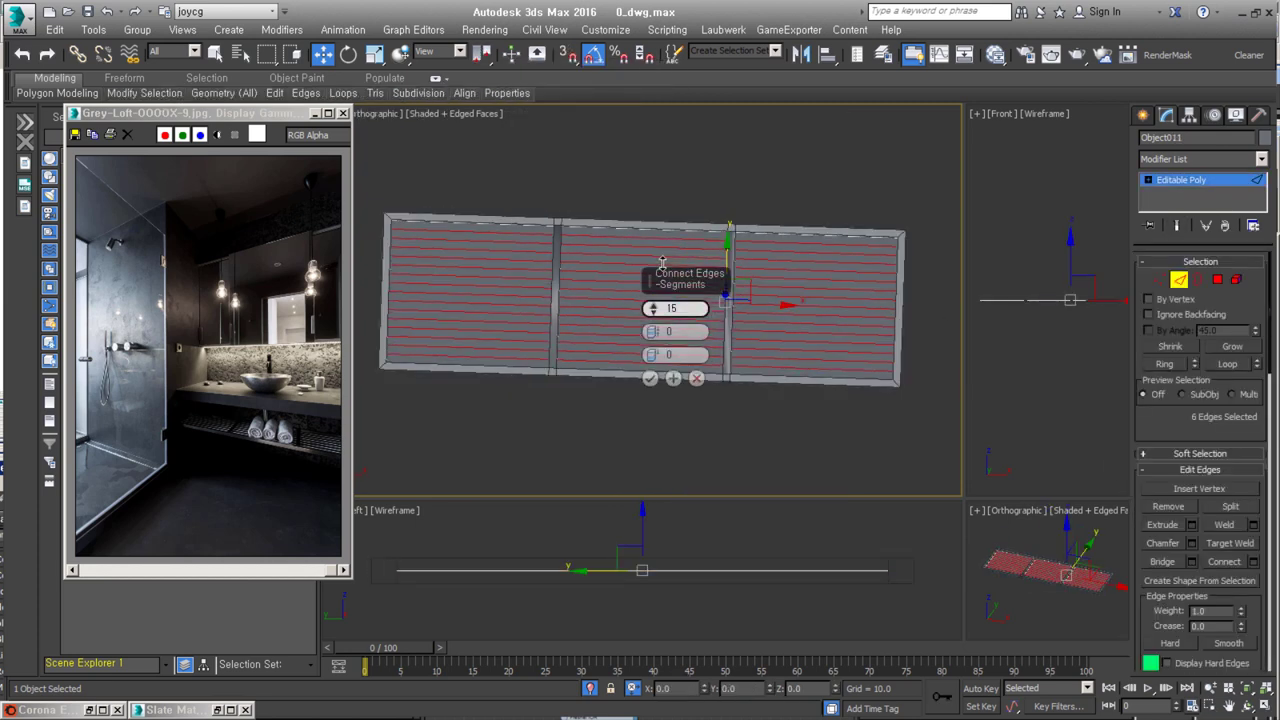
{"action": "left_click", "coordinate": [650, 378]}
{"action": "left_click", "coordinate": [1199, 580]}
{"action": "left_click", "coordinate": [1147, 288]}
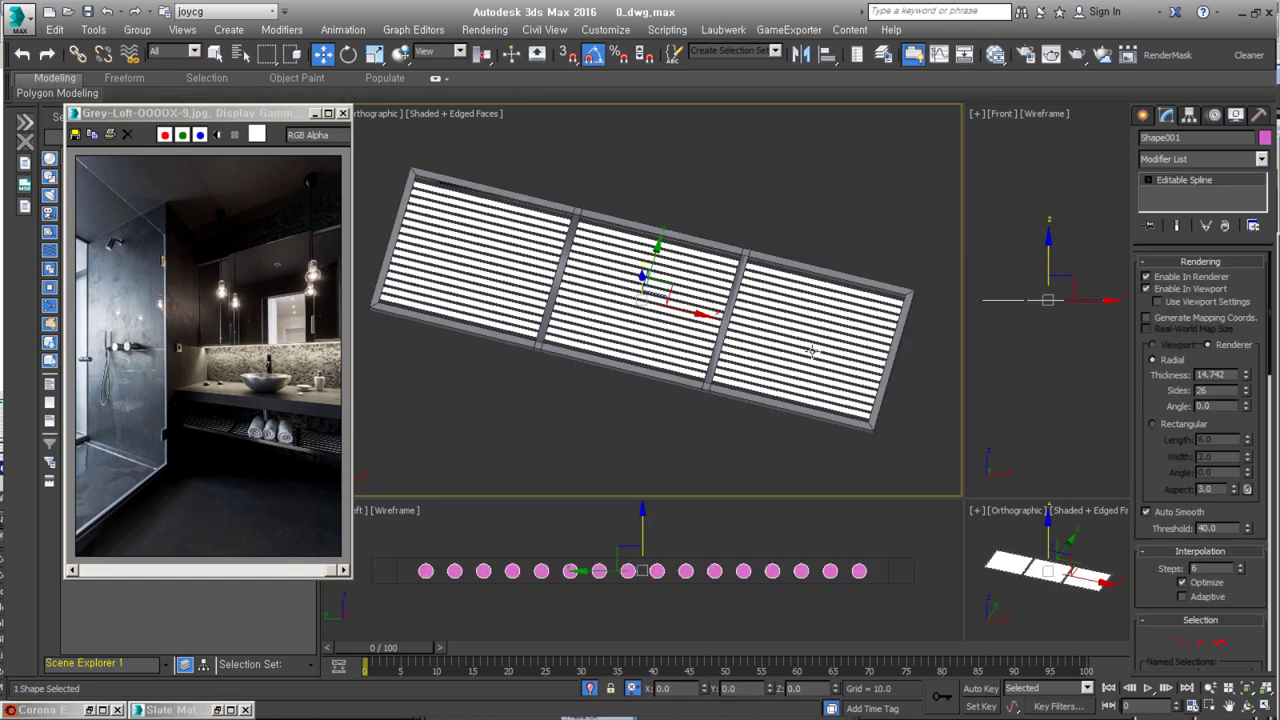
{"action": "scroll", "coordinate": [620, 280], "scroll_direction": "down", "scroll_amount": 3}
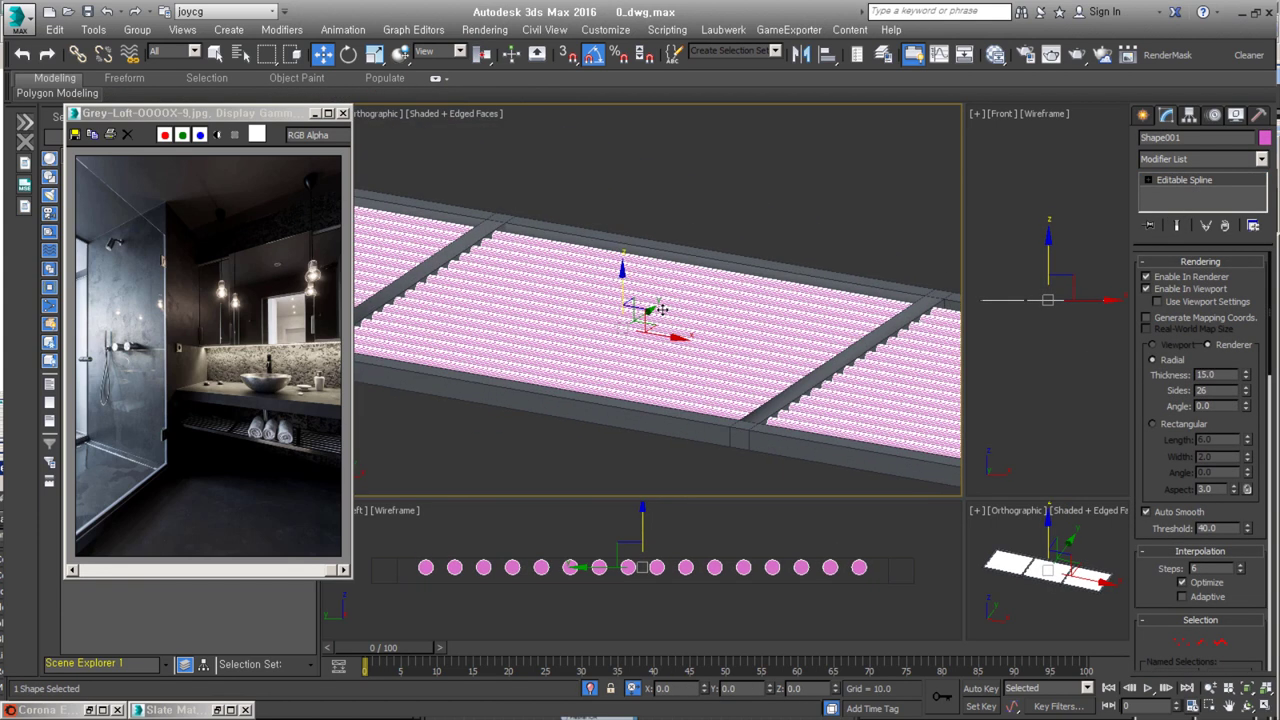
- Assign the Metal:Brush#4 material to the shelf frame and slats
{"action": "left_click", "coordinate": [620, 280]}
{"action": "key", "text": "m"}
{"action": "left_click", "coordinate": [326, 365]}
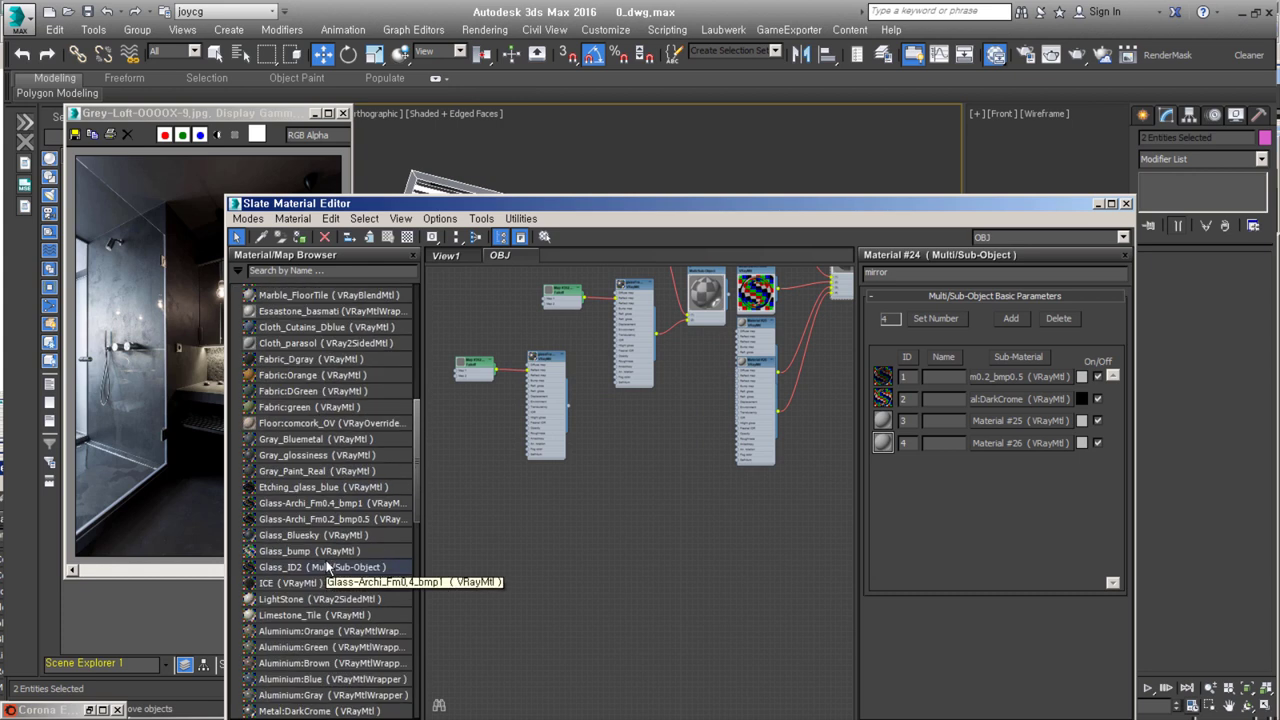
{"action": "scroll", "coordinate": [320, 500], "scroll_direction": "down", "scroll_amount": 5}
{"action": "left_click_drag", "start_coordinate": [300, 570], "coordinate": [672, 531]}
- Group the shelf pieces, exit isolation, and show the camera view with Safe Frame
{"action": "left_click", "coordinate": [1097, 203]}
{"action": "key", "text": "Return"}
{"action": "key", "text": "c"}
{"action": "key", "text": "shift+f"}
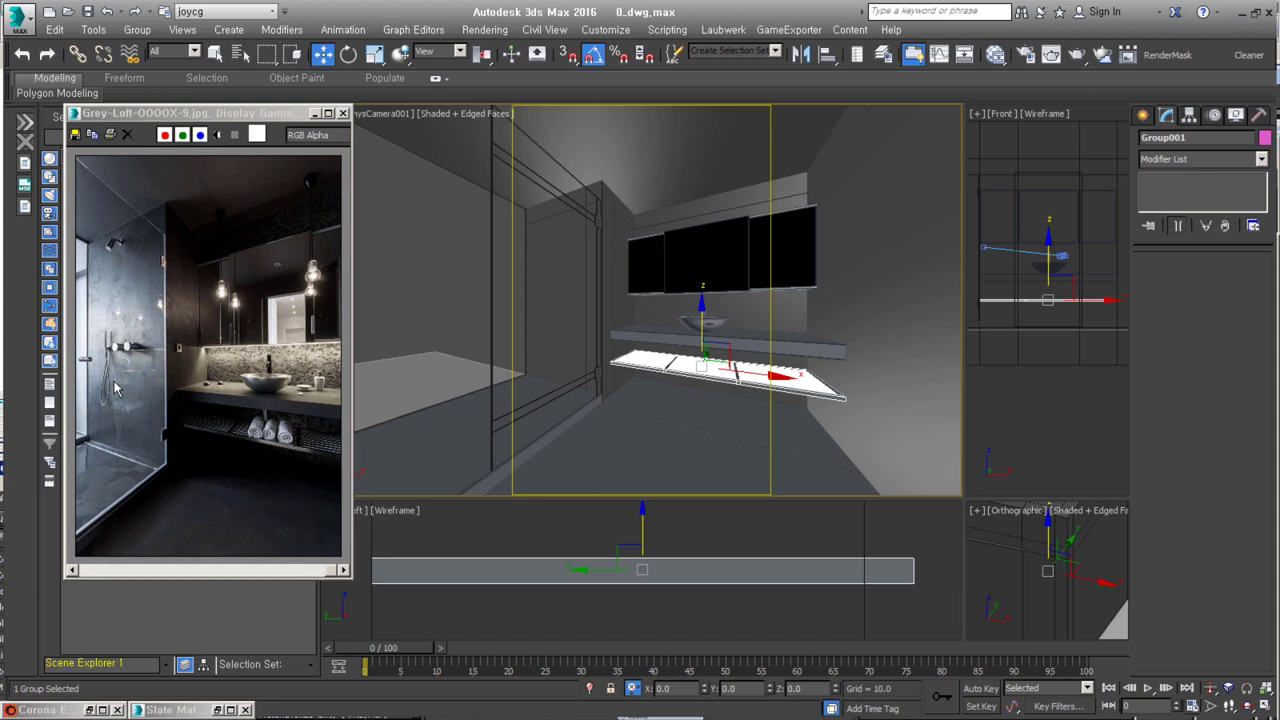
- With Ignore Backfacing and By Angle, detach the backsplash polygons as D_wall and isolate it
{"action": "left_click", "coordinate": [756, 311]}
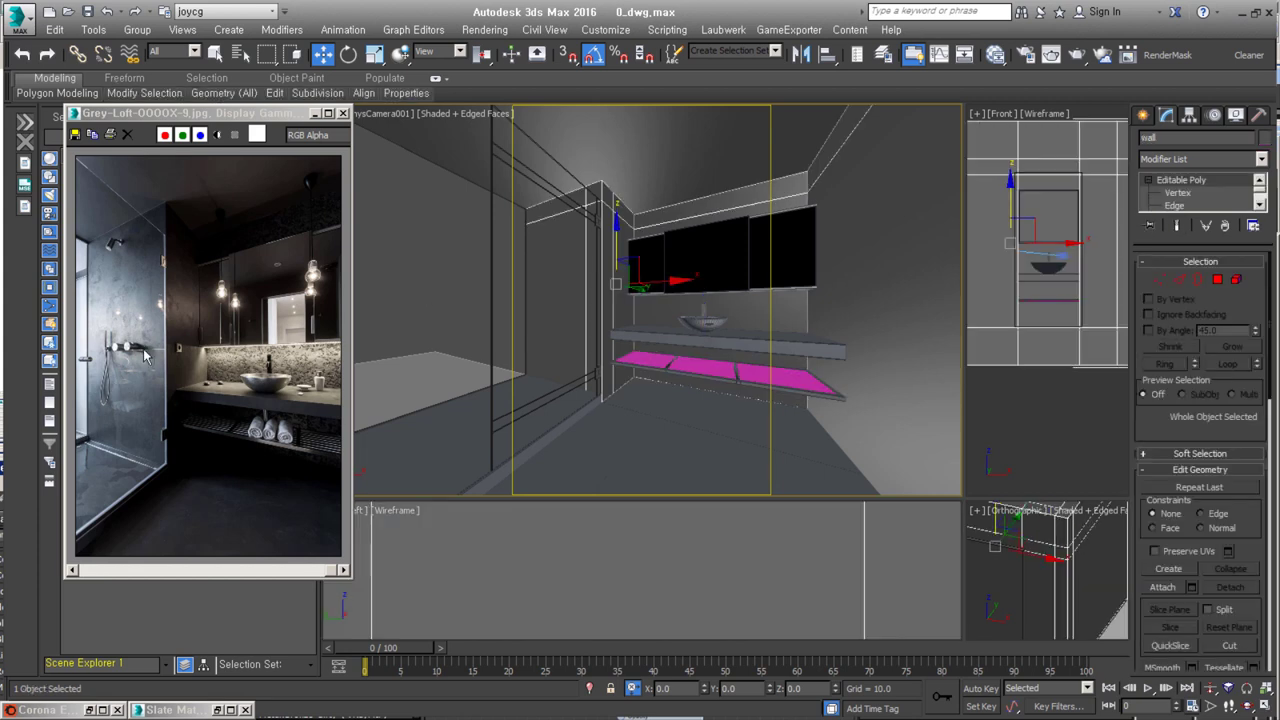
{"action": "key", "text": "4"}
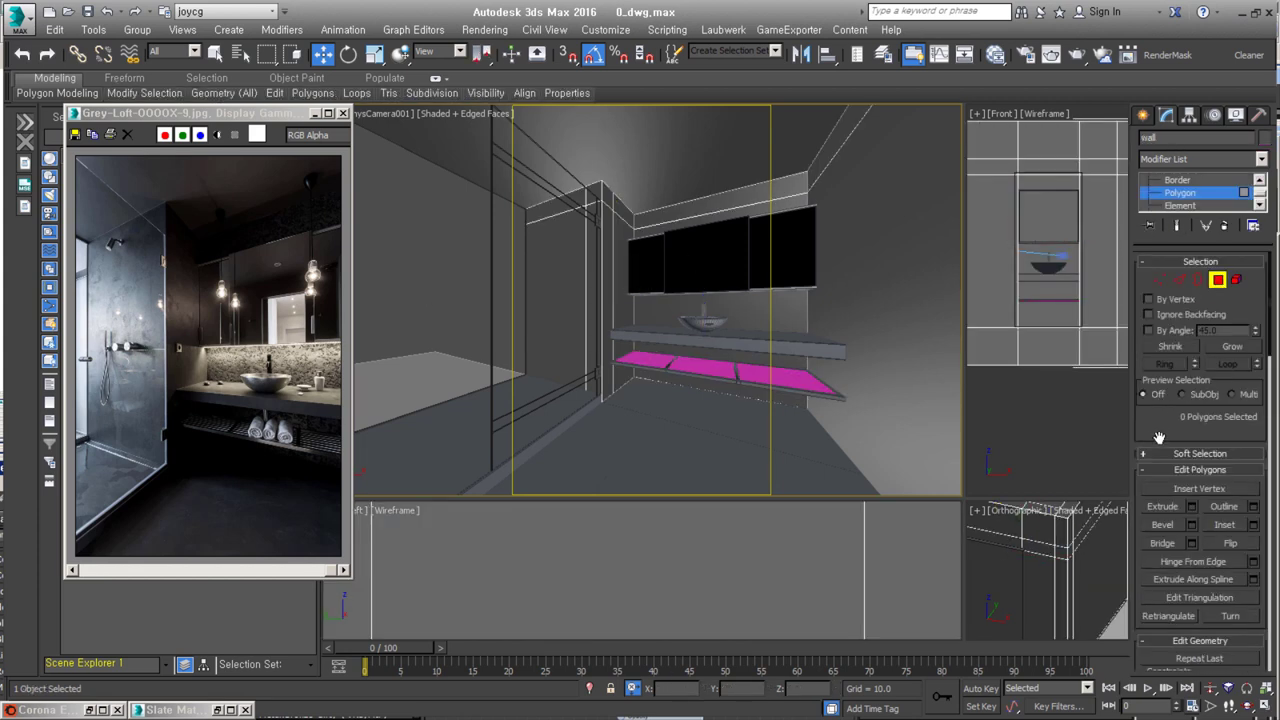
{"action": "left_click", "coordinate": [1148, 314]}
{"action": "left_click", "coordinate": [1148, 330]}
{"action": "left_click", "coordinate": [693, 387]}
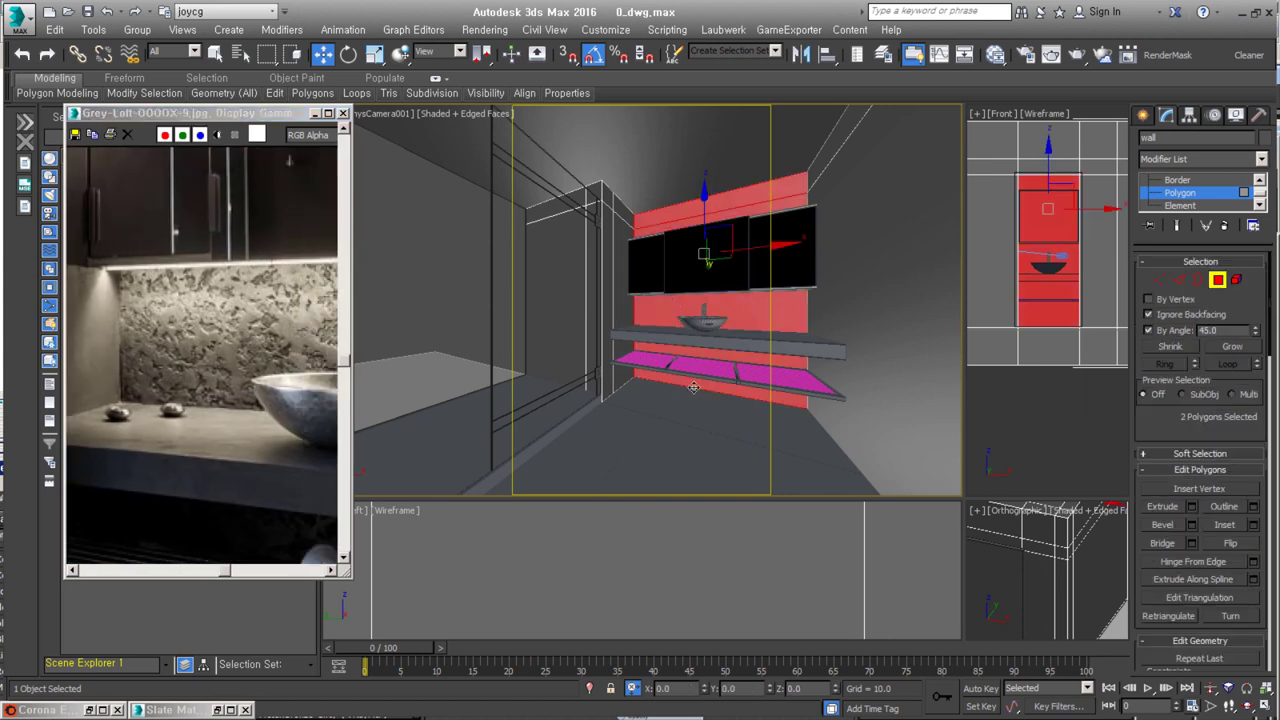
{"action": "left_click", "coordinate": [680, 374]}
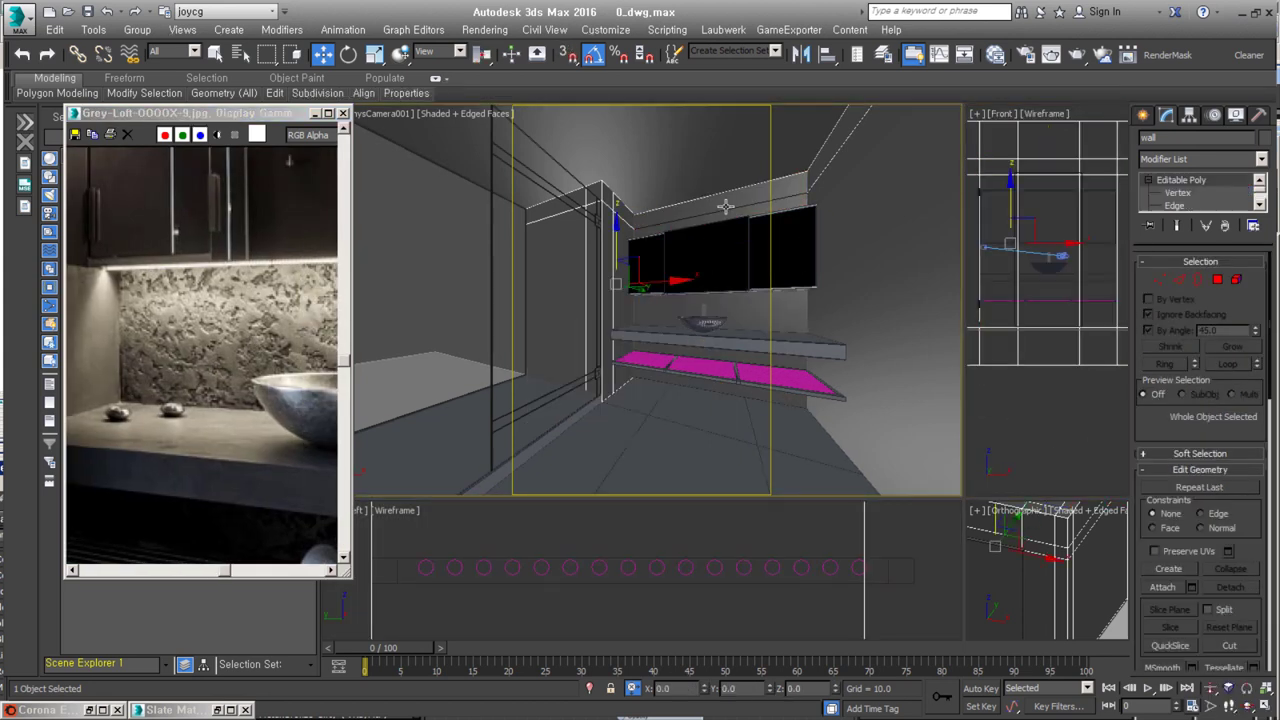
{"action": "key", "text": "alt+q"}
- Select D_wall, frame it in the front view, and expand the JOYCG_Materials library
{"action": "left_click", "coordinate": [871, 229]}
{"action": "left_click", "coordinate": [776, 304]}
{"action": "key", "text": "m"}
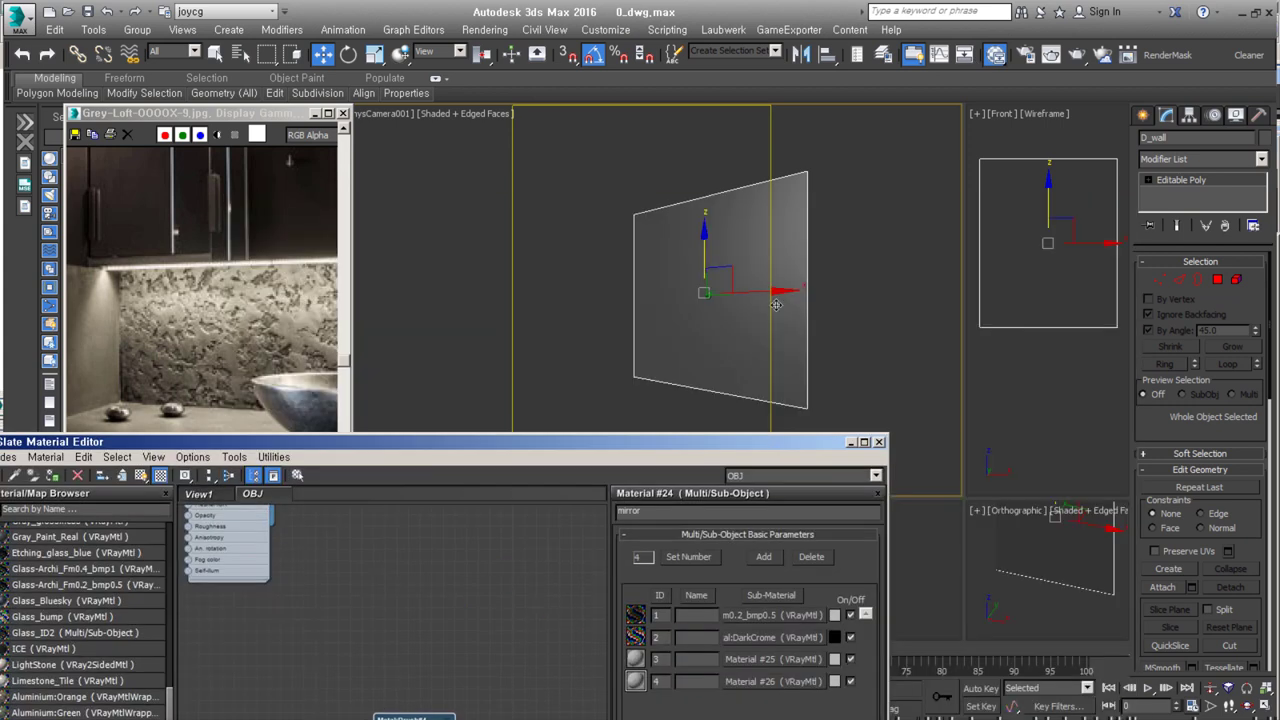
{"action": "key", "text": "ctrl+shift+z"}
{"action": "left_click", "coordinate": [1071, 336]}
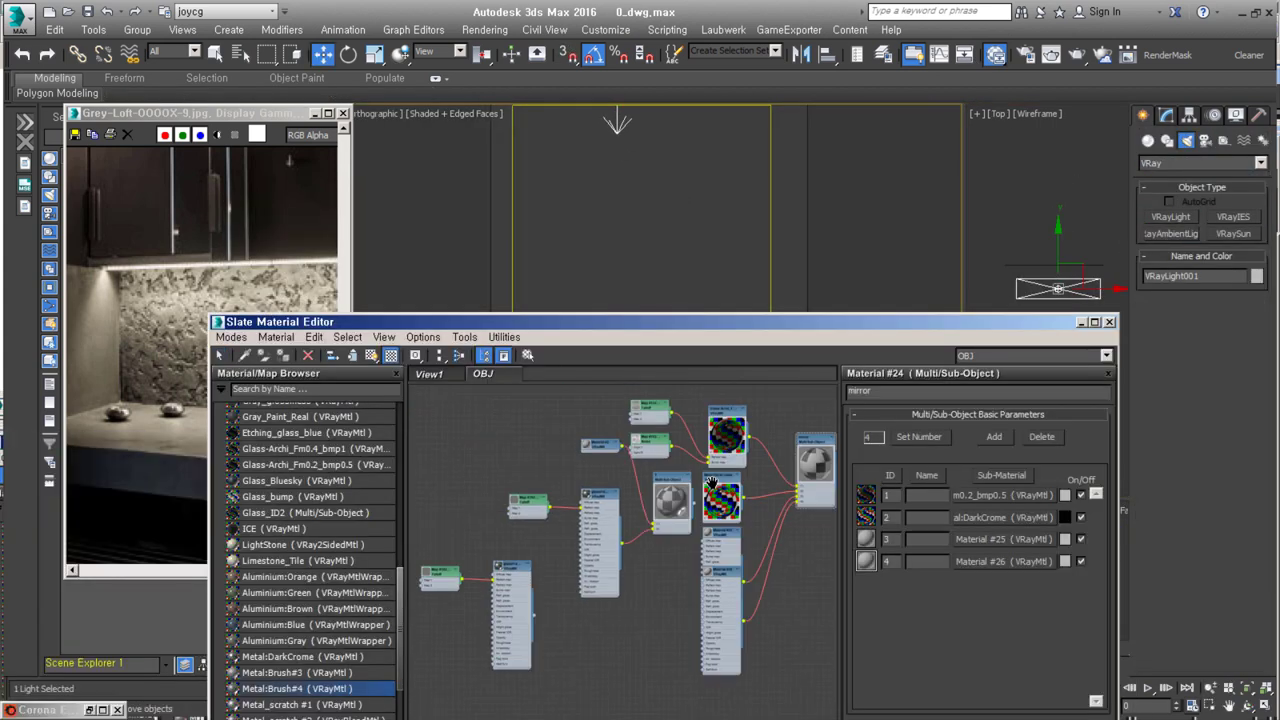
{"action": "left_click", "coordinate": [292, 492]}
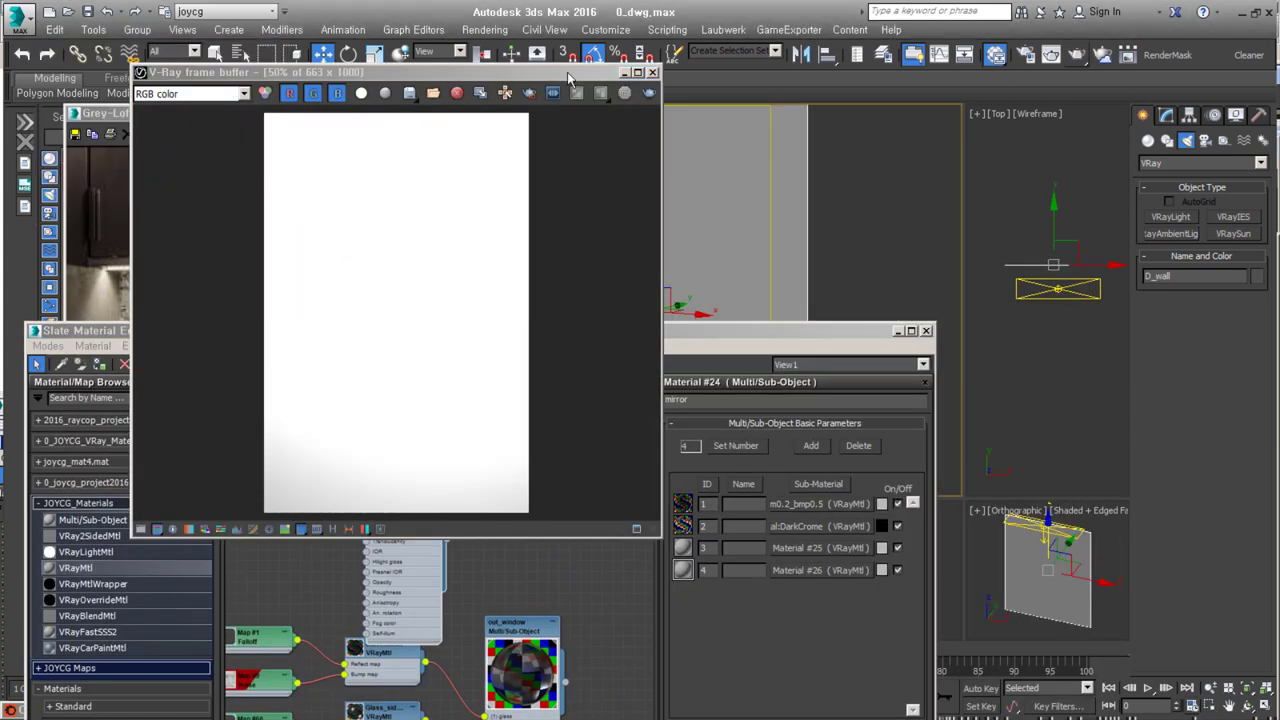
- Set the non-physical camera exposure to 6.0 EV in Environment settings for the test render
{"action": "left_click", "coordinate": [471, 30]}
{"action": "left_click", "coordinate": [502, 206]}
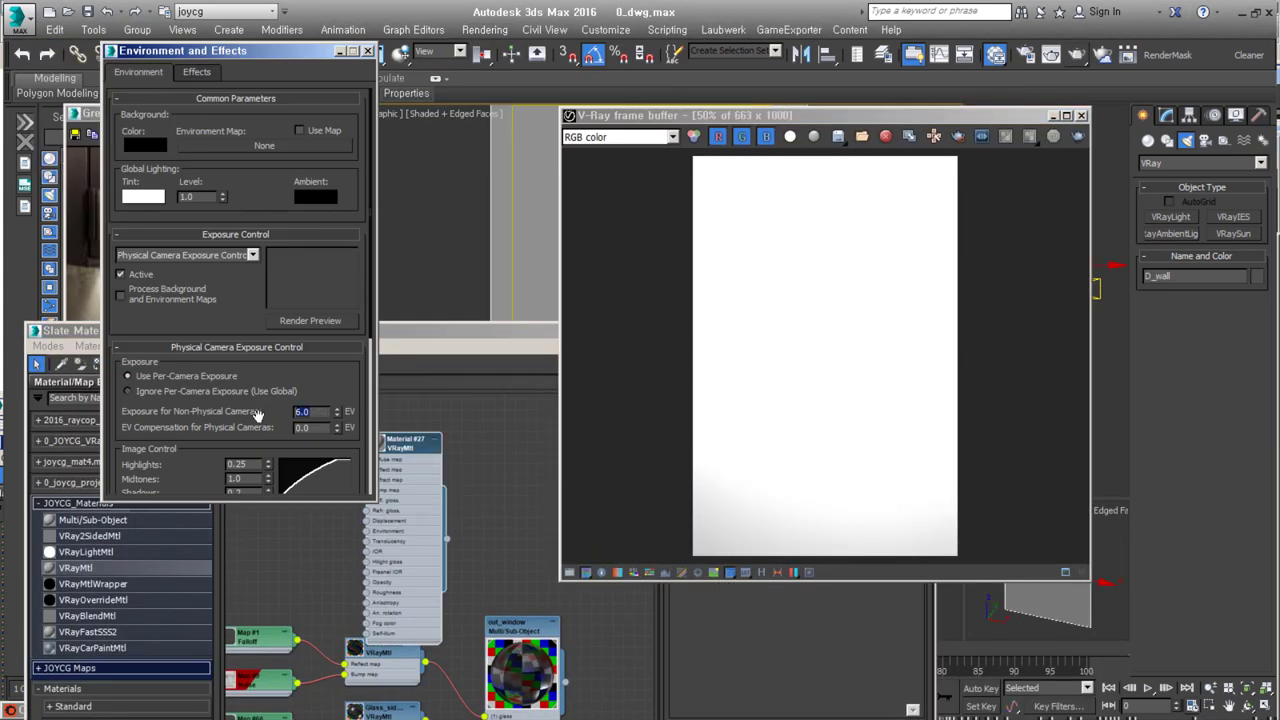
{"action": "left_click_drag", "start_coordinate": [1058, 117], "coordinate": [1013, 122]}
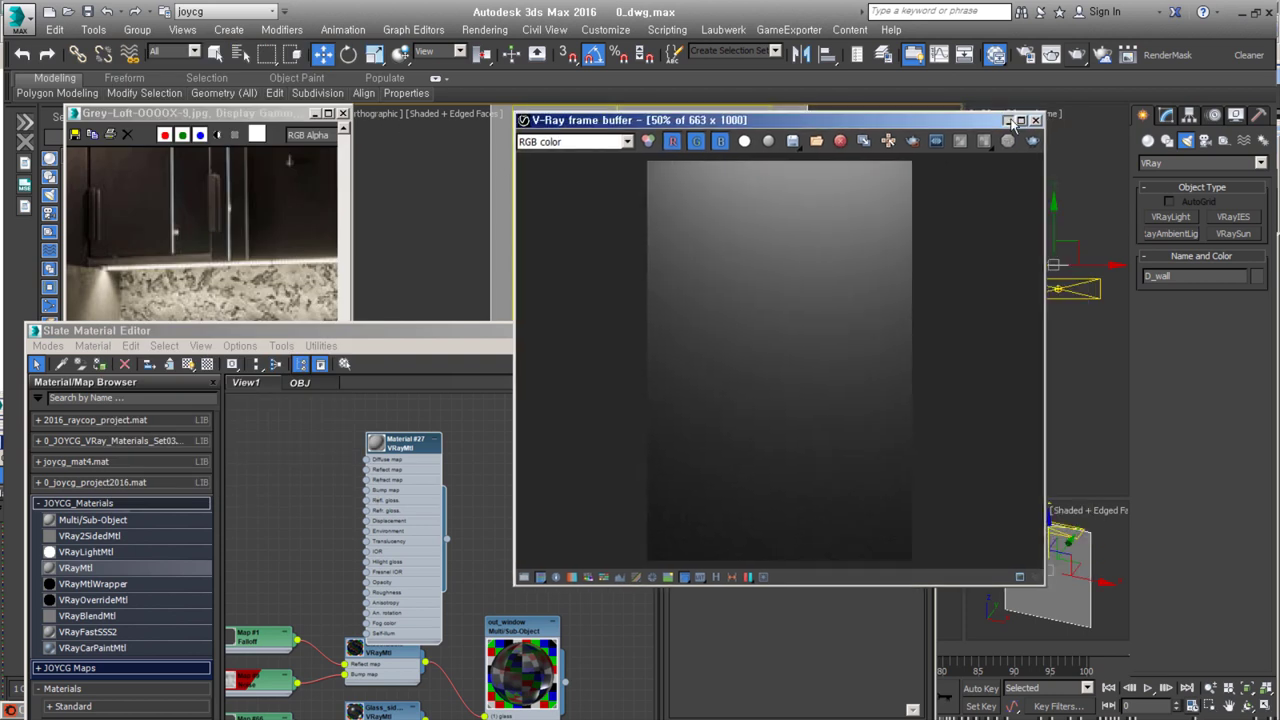
{"action": "left_click", "coordinate": [1008, 120]}
{"action": "left_click", "coordinate": [1166, 115]}
{"action": "left_click", "coordinate": [1260, 159]}
- Add a VRayDisplacementMod to D_wall and place a Noise map in the material editor
{"action": "scroll", "coordinate": [1232, 600], "scroll_direction": "down", "scroll_amount": 5}
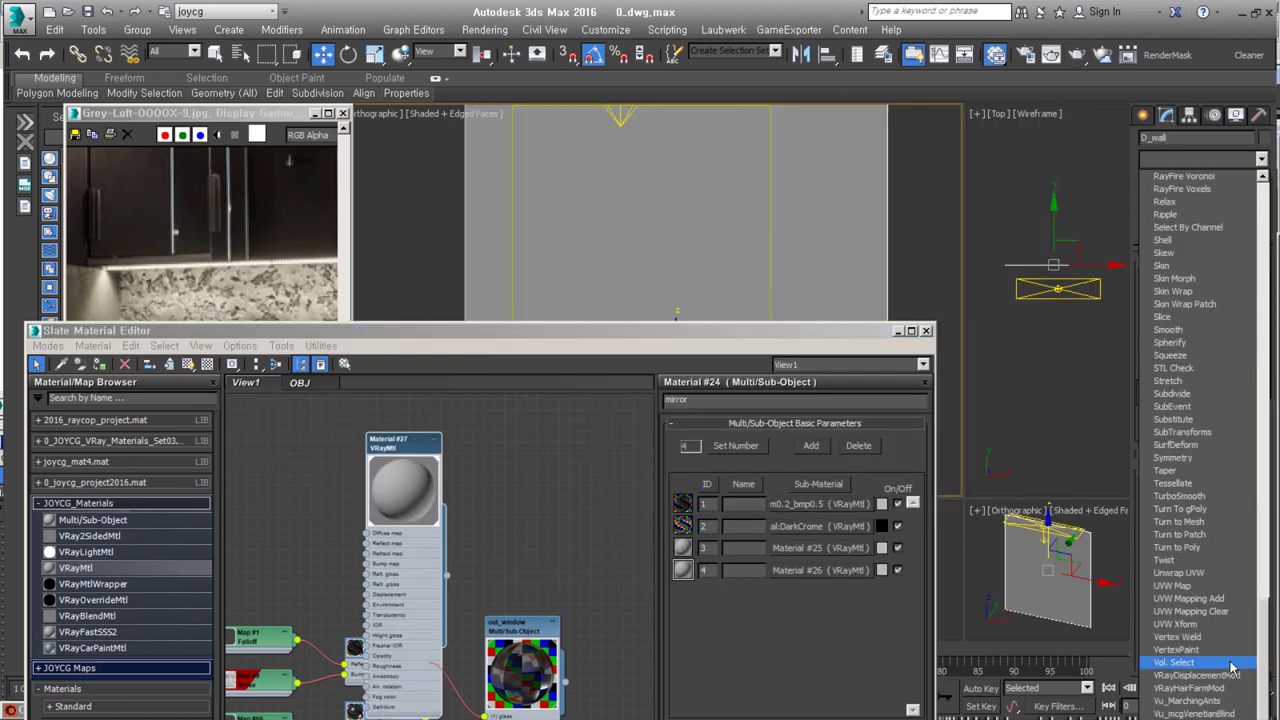
{"action": "left_click", "coordinate": [1232, 675]}
{"action": "left_click_drag", "start_coordinate": [70, 521], "coordinate": [300, 452]}
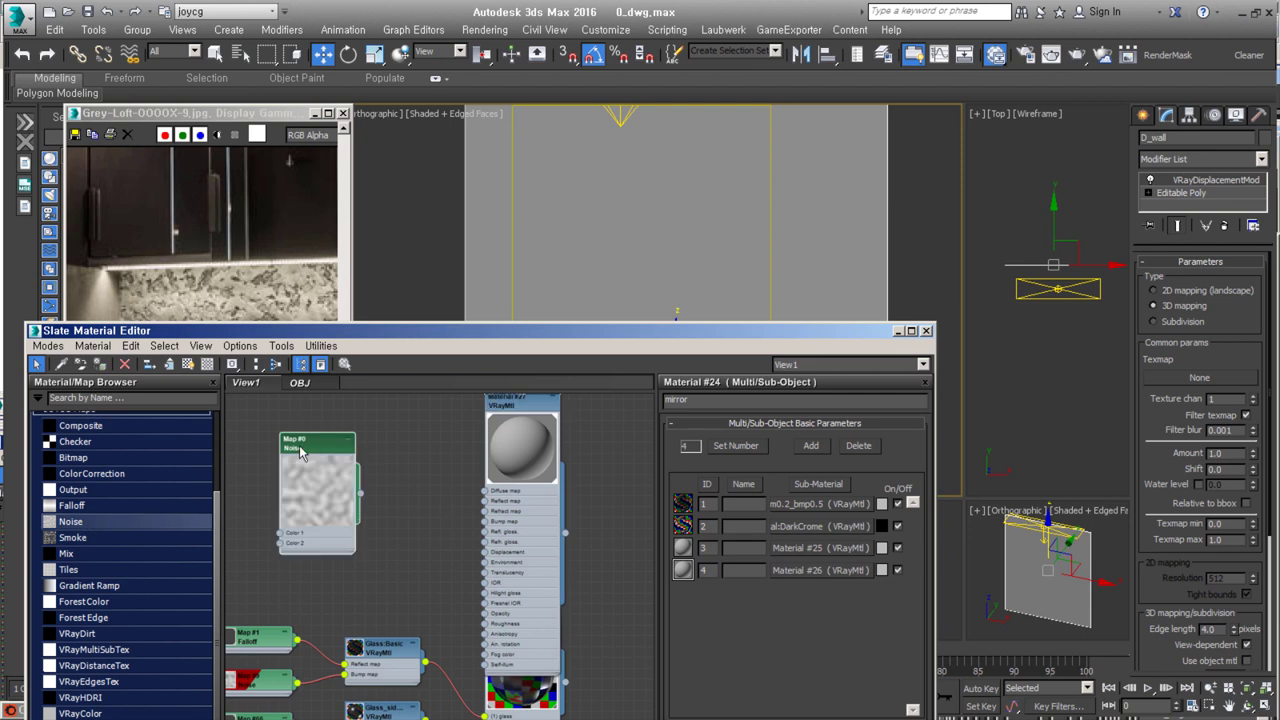
{"action": "left_click_drag", "start_coordinate": [300, 330], "coordinate": [292, 407]}
{"action": "scroll", "coordinate": [362, 520], "scroll_direction": "up", "scroll_amount": 2}
{"action": "scroll", "coordinate": [362, 600], "scroll_direction": "up", "scroll_amount": 2}
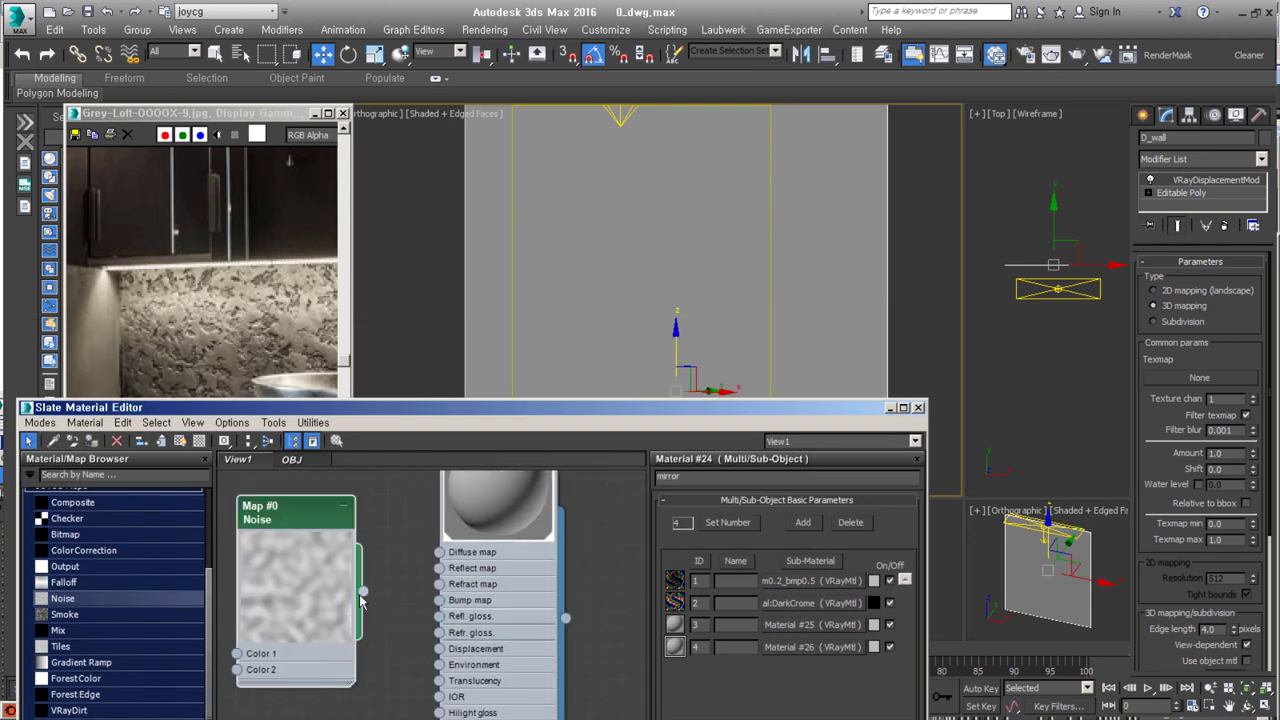
- Use the Noise map as the displacement texmap and run a test render
{"action": "left_click_drag", "start_coordinate": [362, 598], "coordinate": [423, 670]}
{"action": "double_click", "coordinate": [470, 640]}
{"action": "left_click_drag", "start_coordinate": [600, 407], "coordinate": [600, 193]}
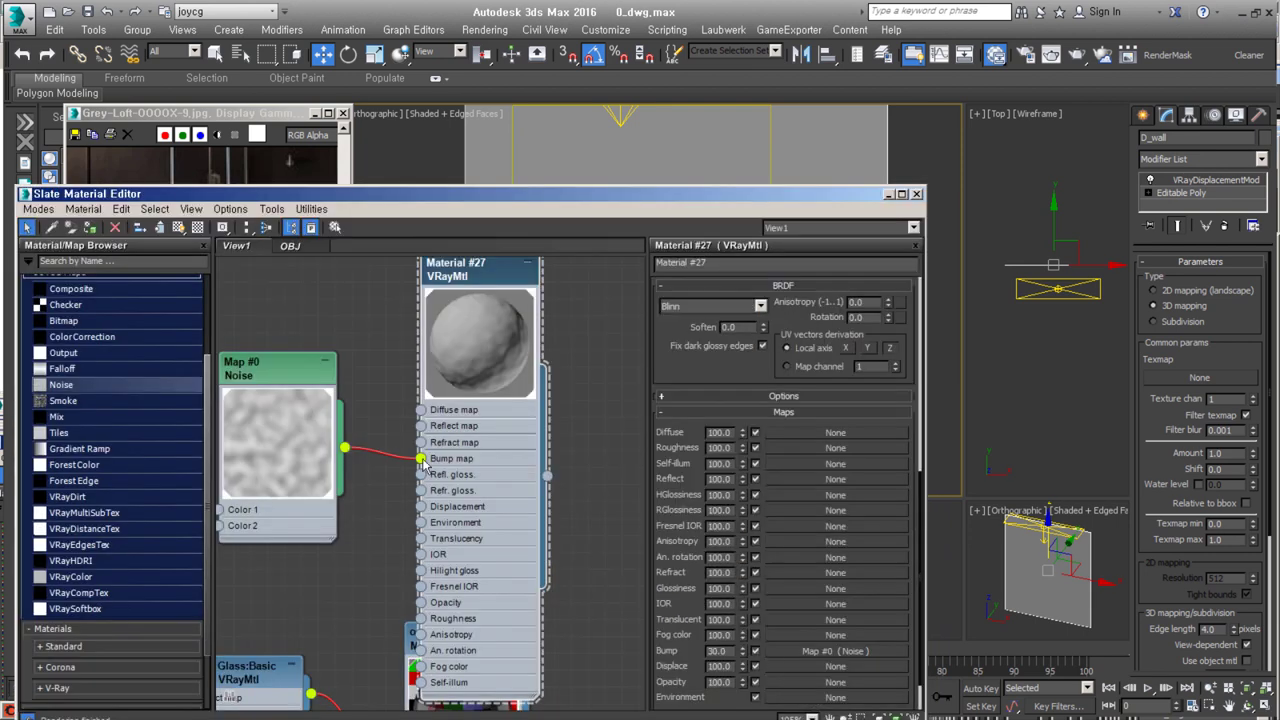
{"action": "left_click_drag", "start_coordinate": [423, 462], "coordinate": [421, 512]}
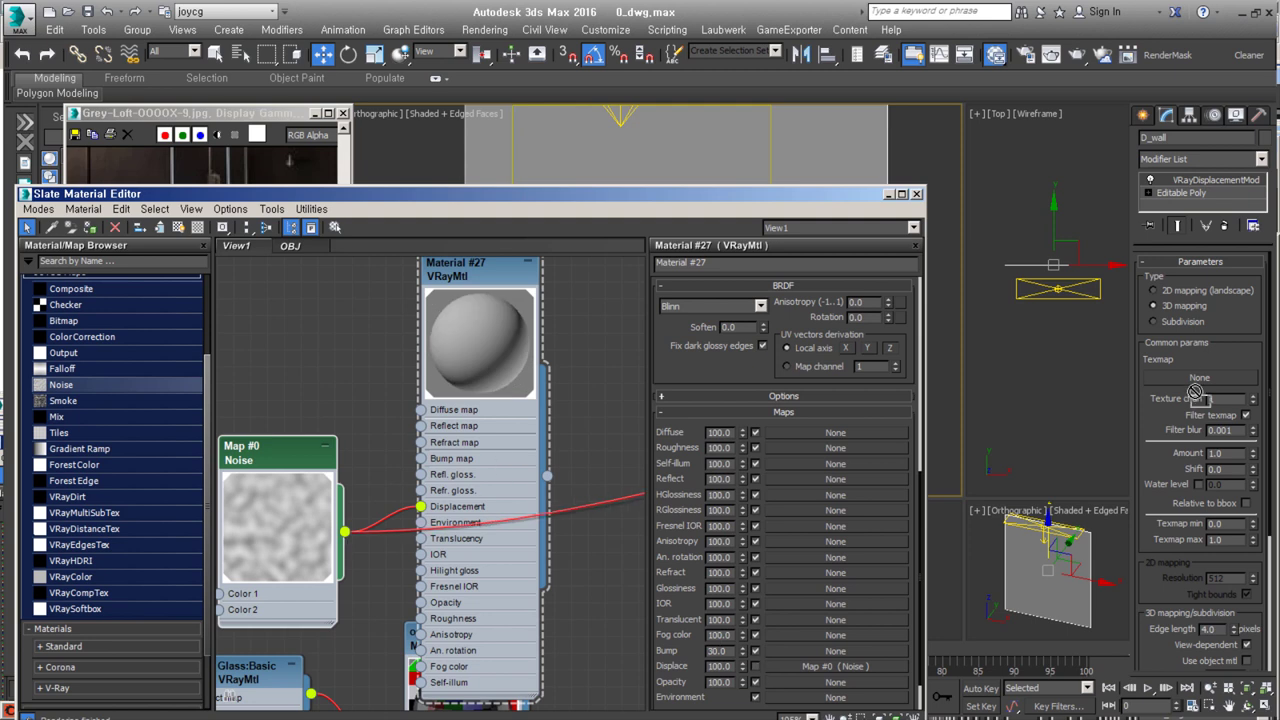
{"action": "left_click_drag", "start_coordinate": [1195, 390], "coordinate": [1199, 378]}
{"action": "key", "text": "shift+q"}
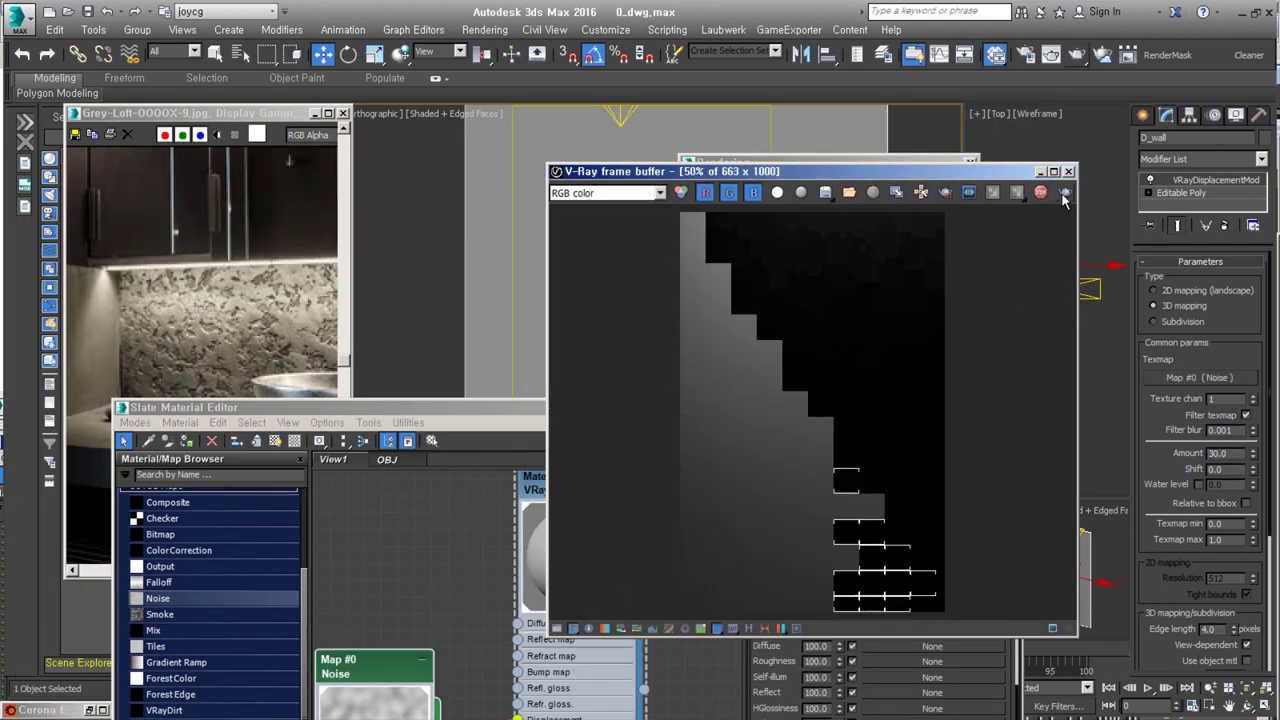
- Open the Noise parameters and add a UVW Map to D_wall aligned to Normal
{"action": "left_click", "coordinate": [360, 680]}
{"action": "double_click", "coordinate": [370, 600]}
{"action": "mouse_move", "coordinate": [906, 420]}
{"action": "left_mouse_down"}
{"action": "mouse_move", "coordinate": [847, 428]}
{"action": "mouse_move", "coordinate": [700, 574]}
{"action": "left_mouse_up"}
{"action": "left_click", "coordinate": [1182, 192]}
{"action": "left_click", "coordinate": [1217, 158]}
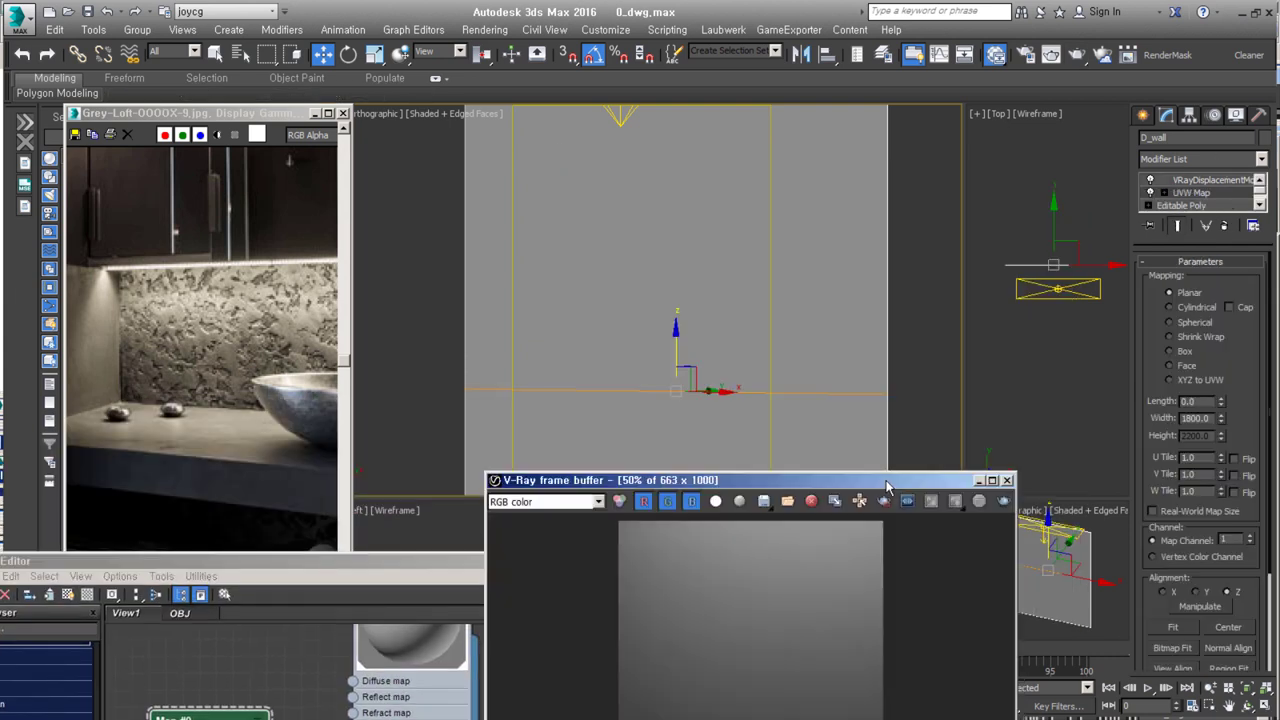
{"action": "left_click_drag", "start_coordinate": [650, 171], "coordinate": [587, 484]}
{"action": "left_click", "coordinate": [1229, 563]}
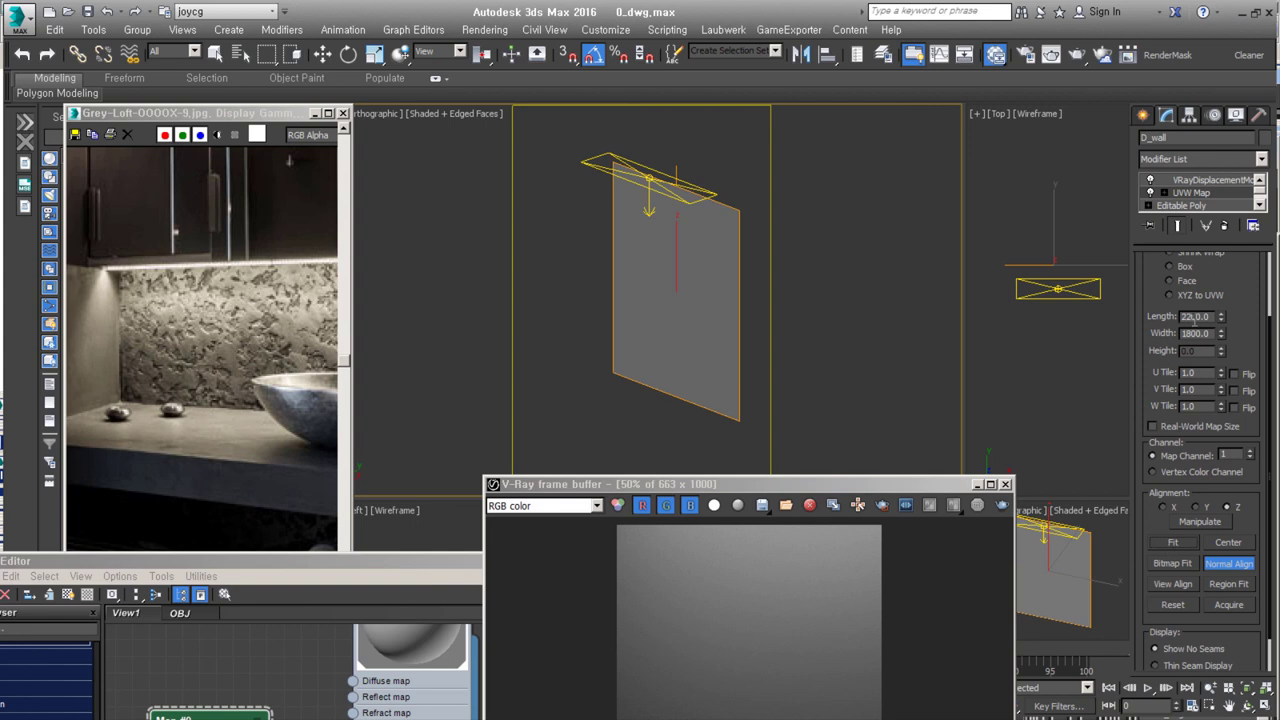
- Return to the displacement modifier, re-render the wall, and close the reference photo
{"action": "left_click", "coordinate": [1205, 179]}
{"action": "key", "text": "w"}
{"action": "left_click_drag", "start_coordinate": [600, 484], "coordinate": [616, 138]}
{"action": "left_click", "coordinate": [1017, 159]}
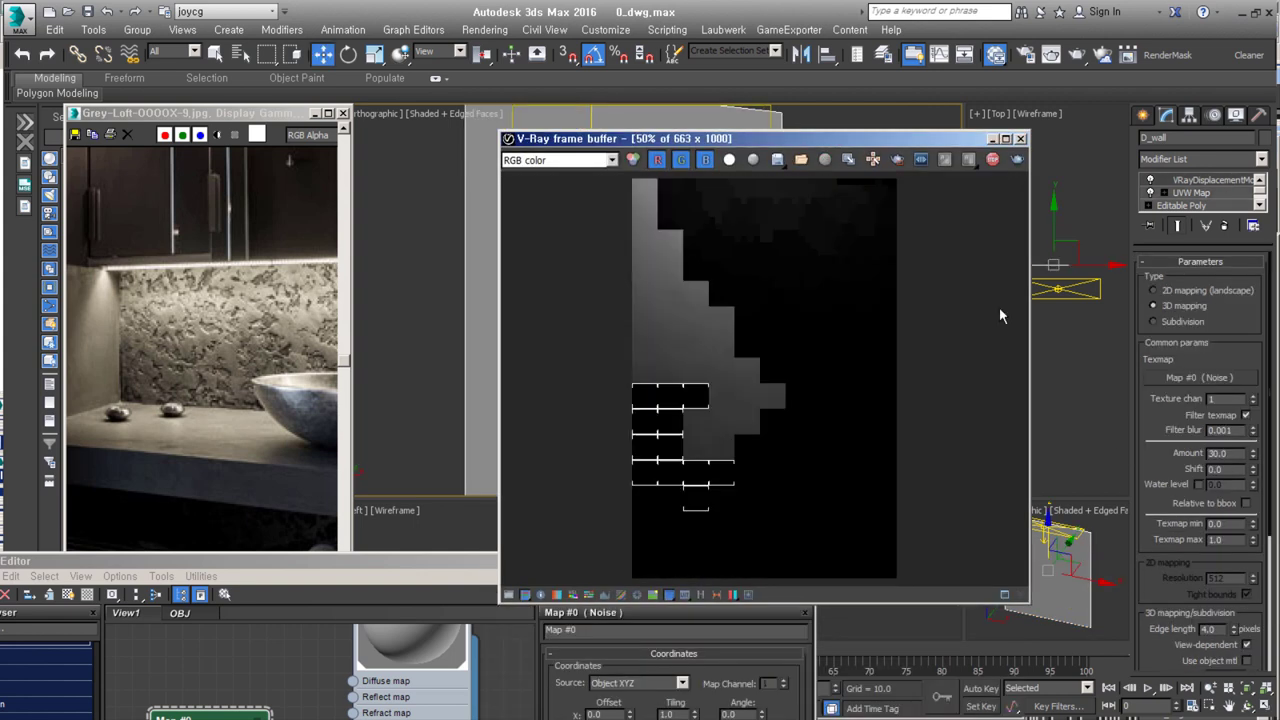
{"action": "left_click_drag", "start_coordinate": [391, 566], "coordinate": [483, 162]}
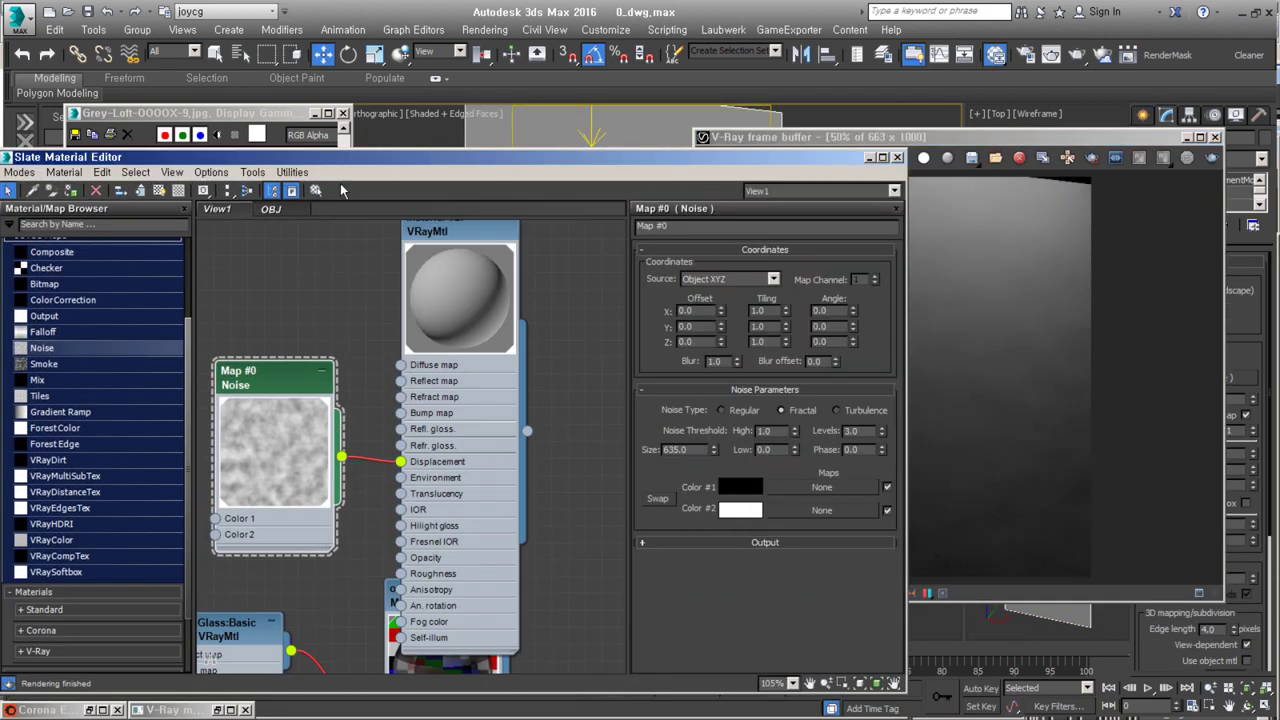
{"action": "left_click_drag", "start_coordinate": [217, 113], "coordinate": [1035, 134]}
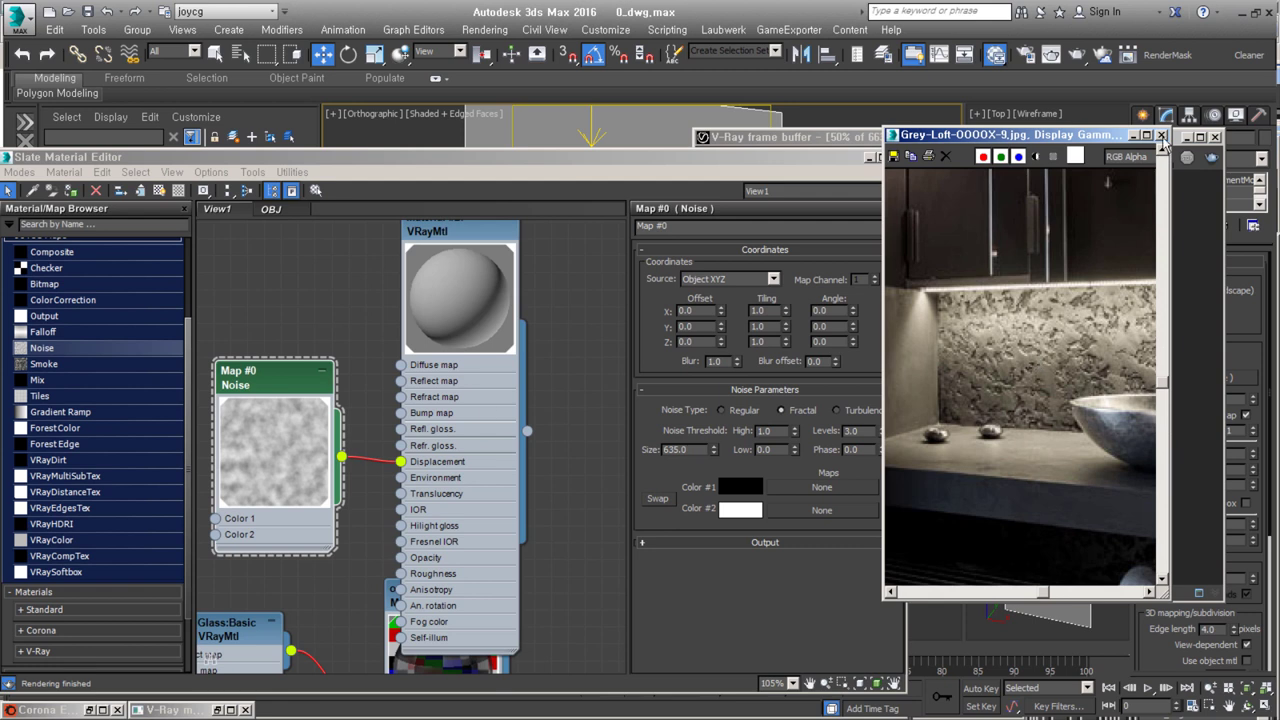
{"action": "left_click", "coordinate": [1161, 136]}
- Raise the Noise Low threshold to 0.39 and try a displacement amount of -15
{"action": "left_click", "coordinate": [794, 444]}
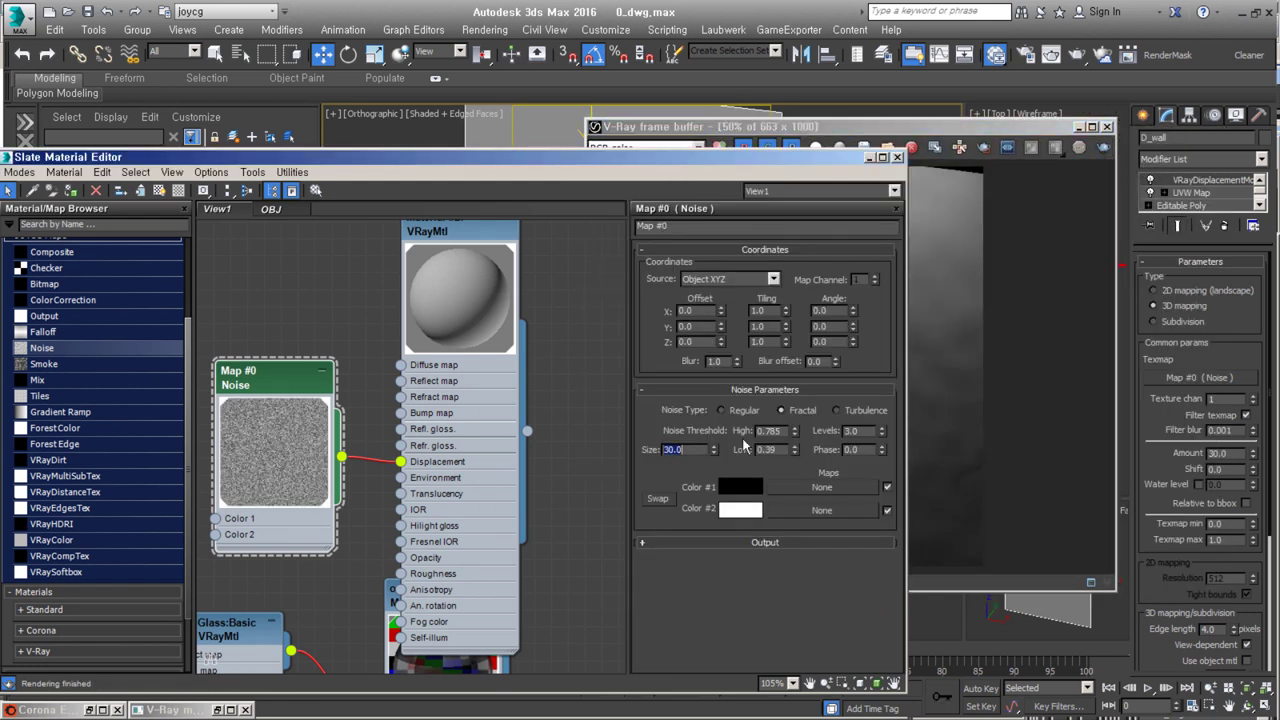
{"action": "key", "text": "shift+q"}
{"action": "type", "text": "-15"}
{"action": "key", "text": "Return"}
- Set the displacement amount to -10 and render the wall again
{"action": "scroll", "coordinate": [871, 429], "scroll_direction": "up", "scroll_amount": 1}
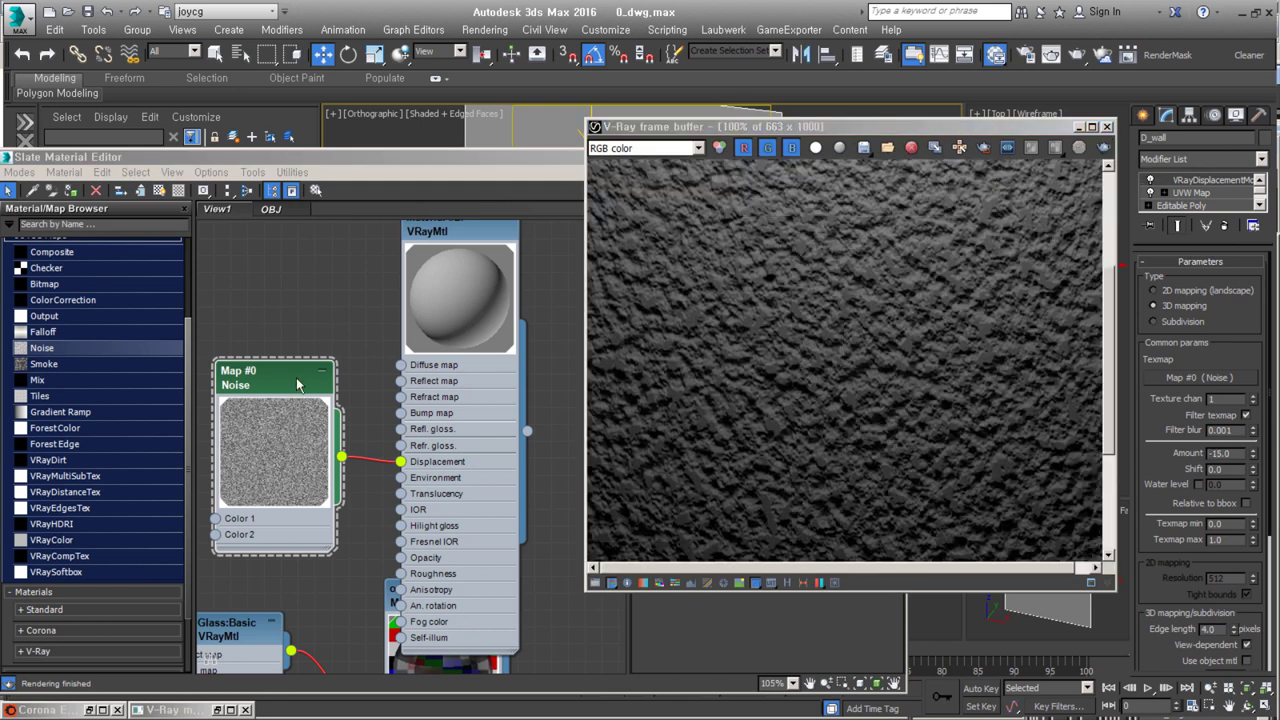
{"action": "left_click", "coordinate": [297, 384]}
{"action": "key", "text": "shift+q"}
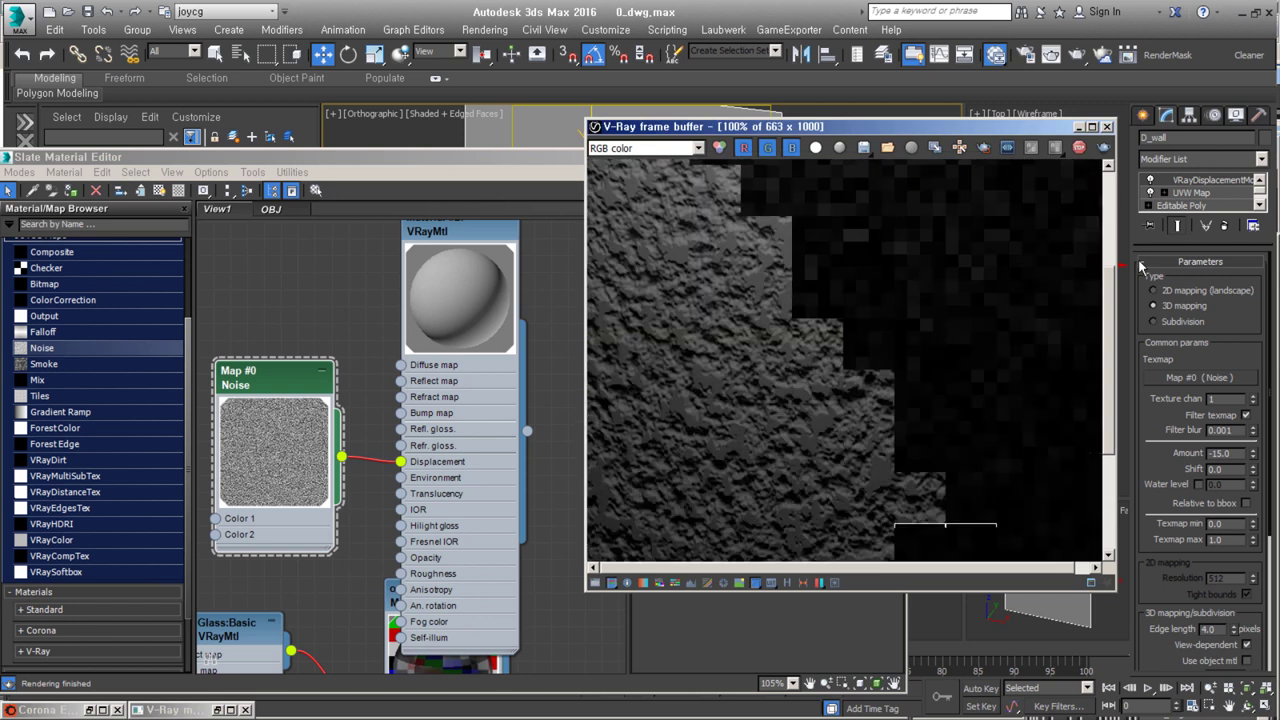
{"action": "type", "text": "-10"}
{"action": "key", "text": "Return"}
{"action": "key", "text": "shift+q"}
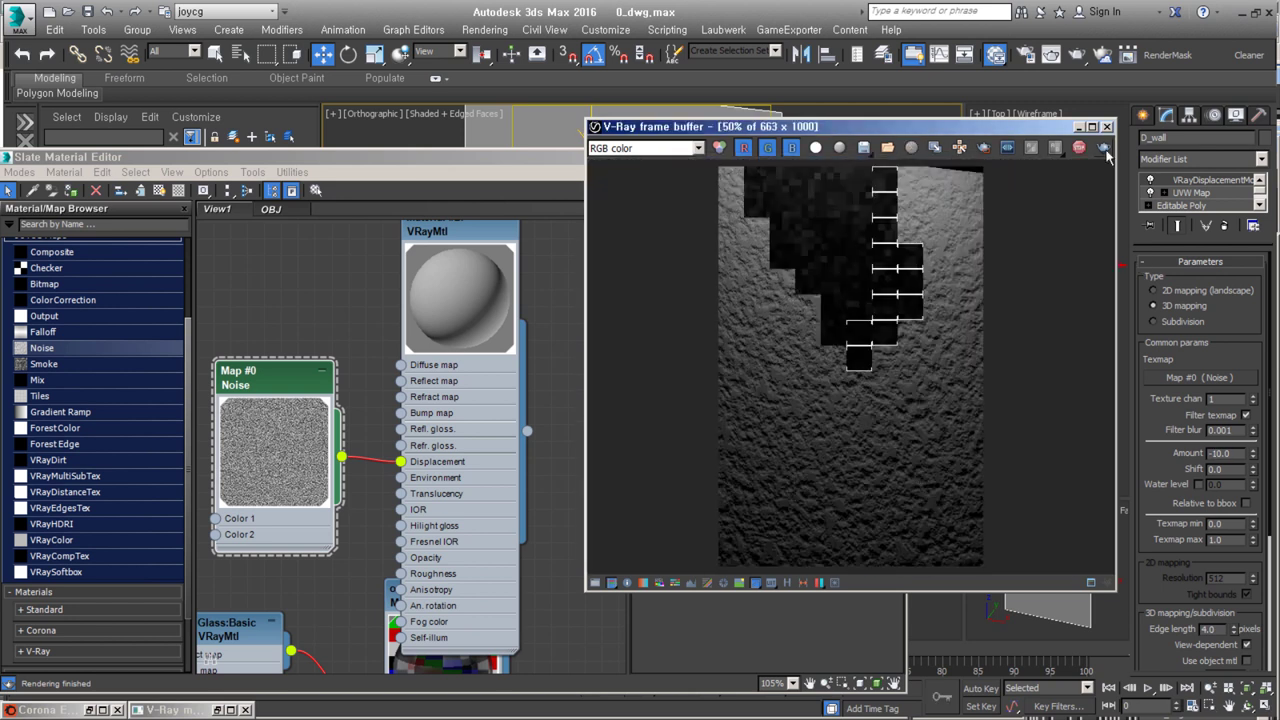
- Close the editor windows and render the bathroom camera view
{"action": "left_click", "coordinate": [1107, 127]}
{"action": "left_click", "coordinate": [897, 157]}
{"action": "key", "text": "c"}
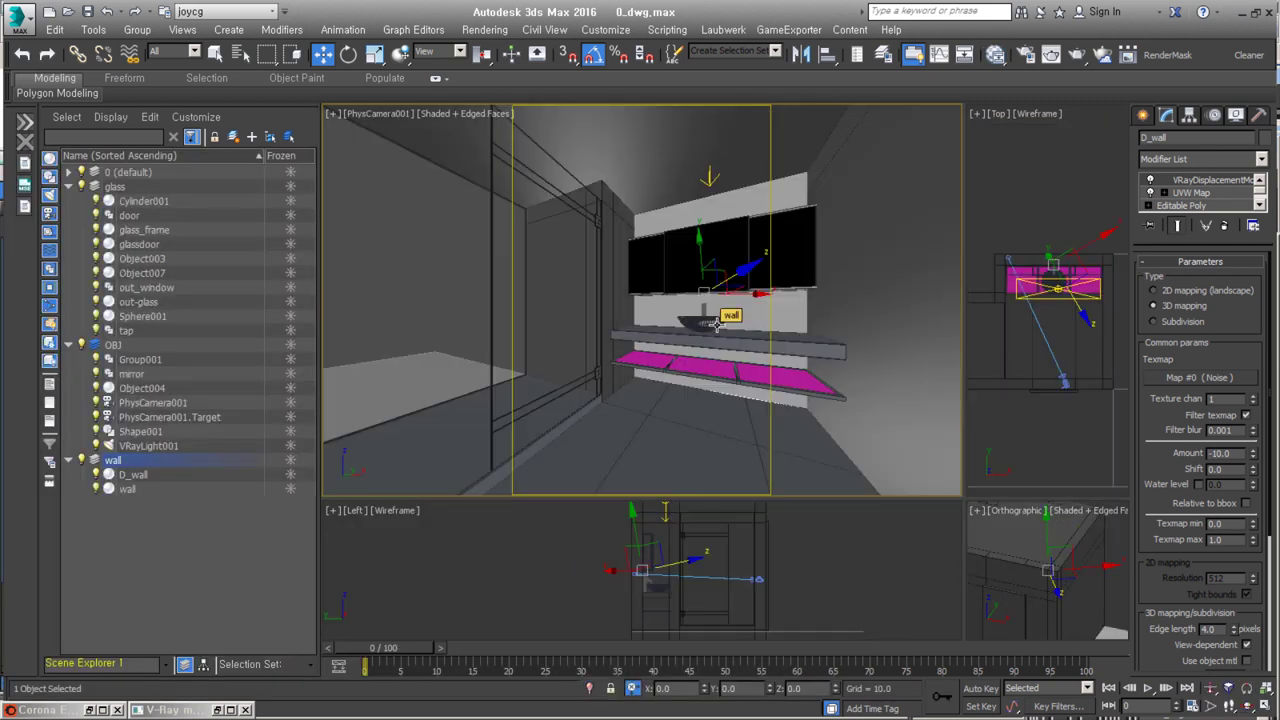
{"action": "left_click", "coordinate": [665, 518]}
{"action": "key", "text": "shift+q"}
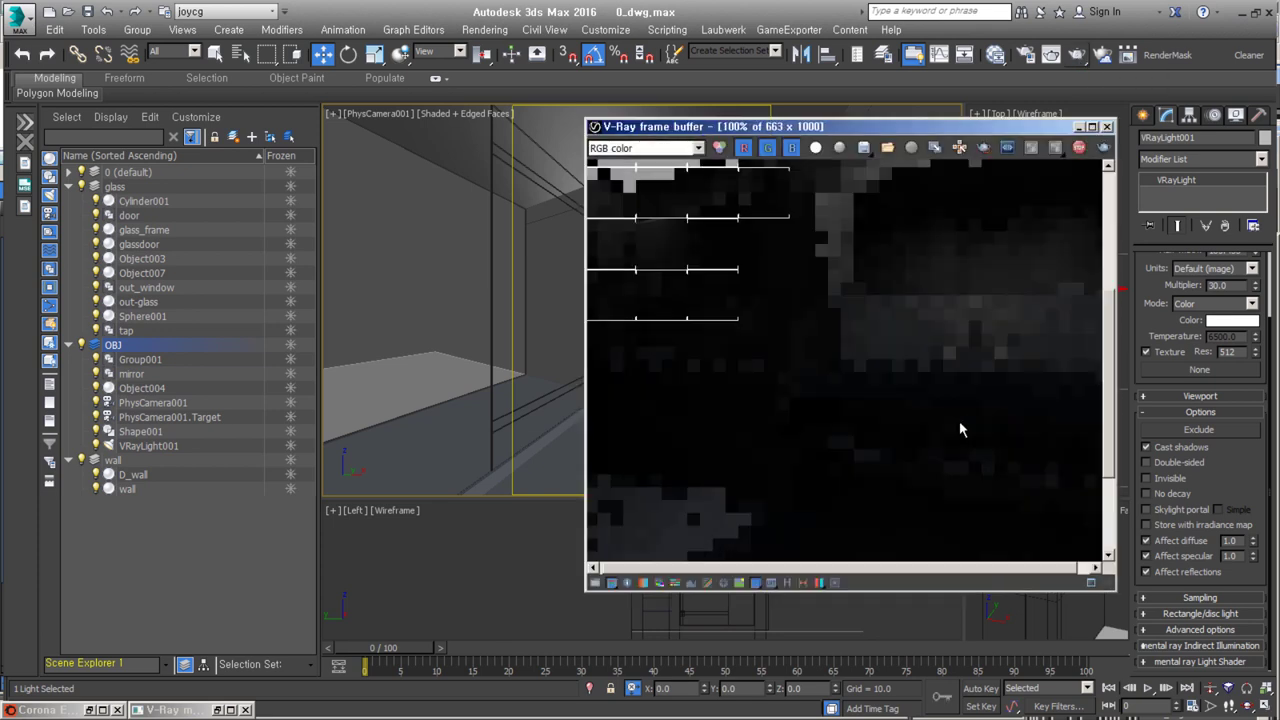
{"action": "scroll", "coordinate": [950, 317], "scroll_direction": "down", "scroll_amount": 2}
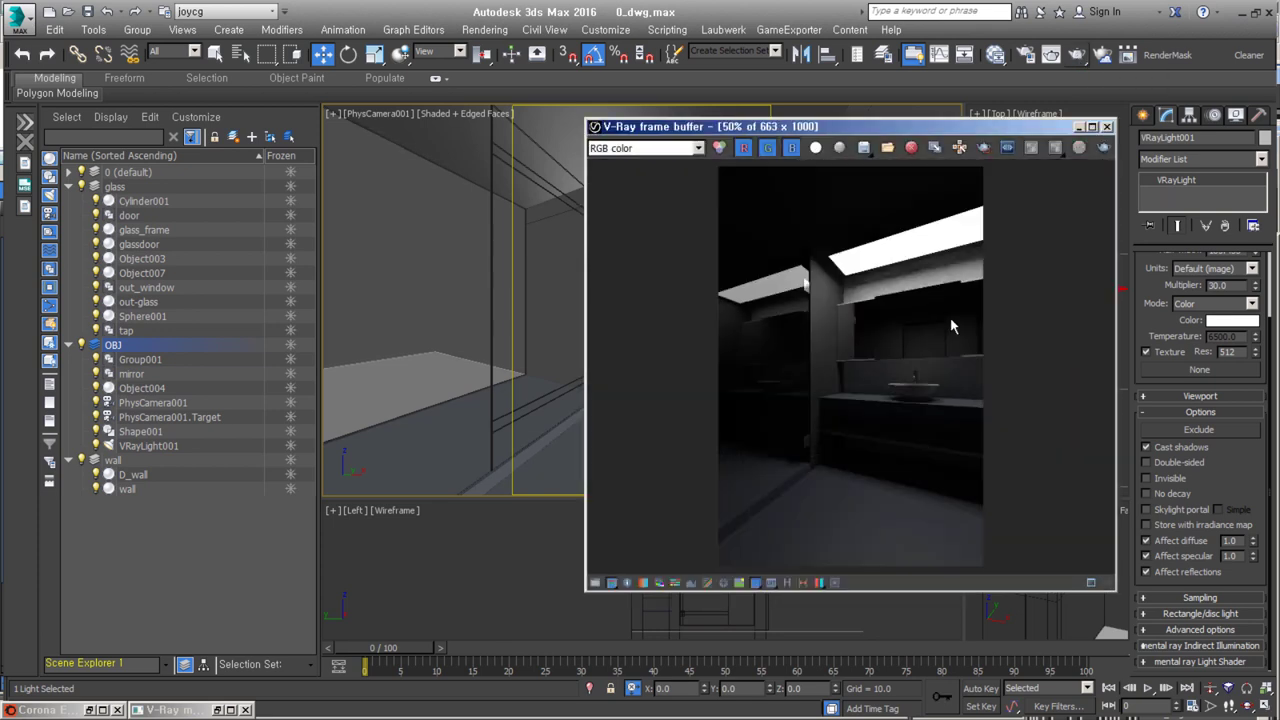